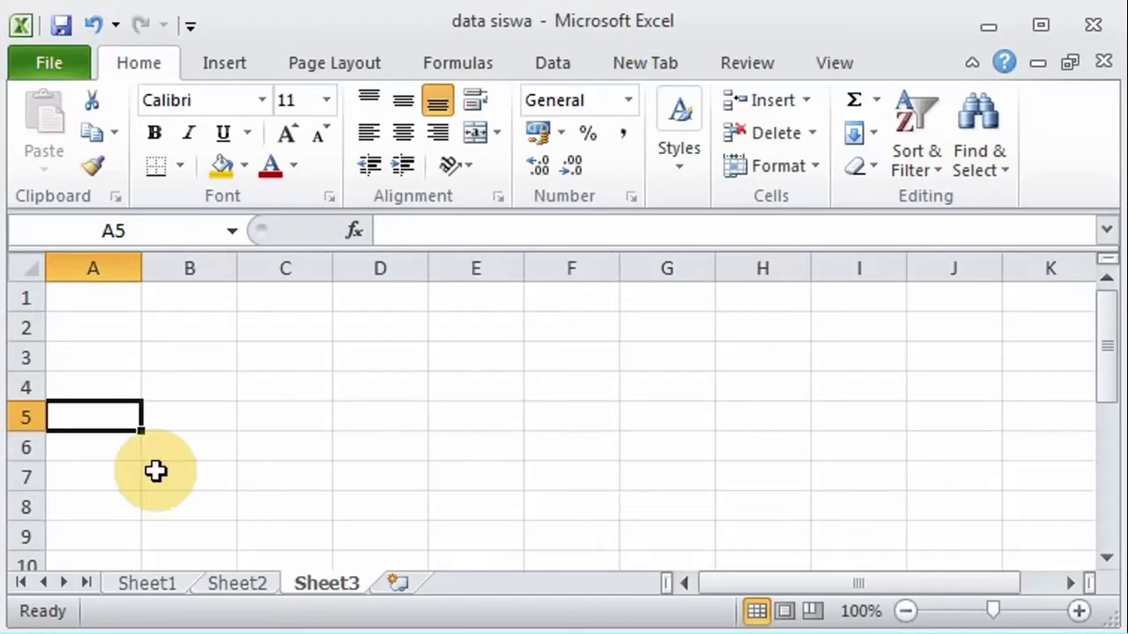
Step: Type the row labels KELAS in A5 and WALI KELAS in A6
{"action": "type", "text": "KELAS"}
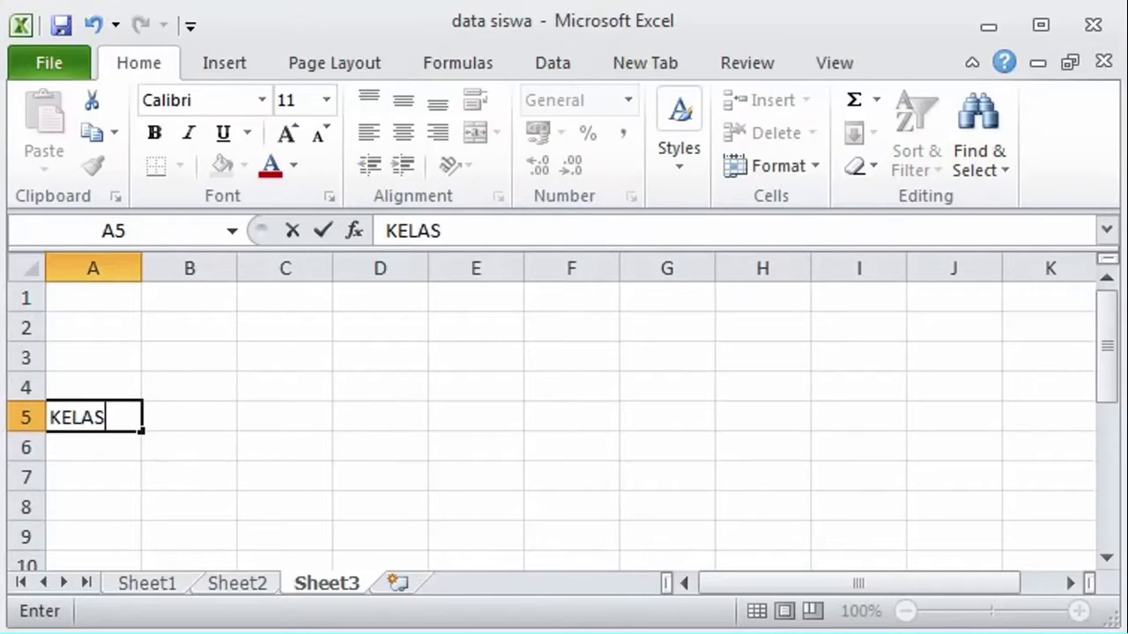
{"action": "key", "text": "Return"}
{"action": "type", "text": "WALI"}
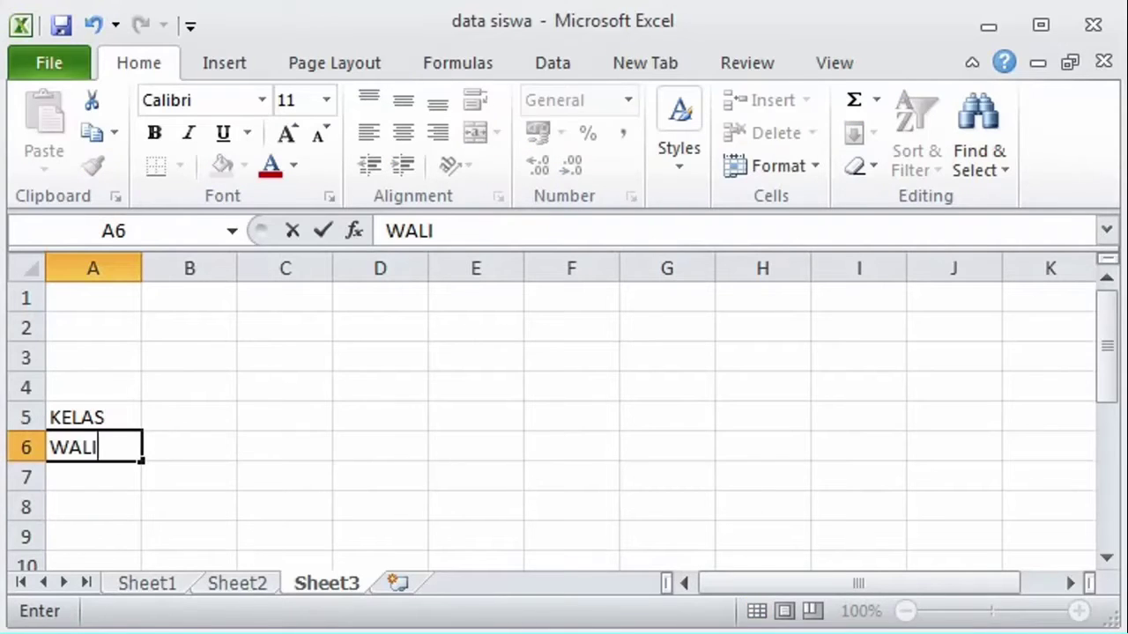
{"action": "type", "text": " KELAS"}
{"action": "key", "text": "Return"}
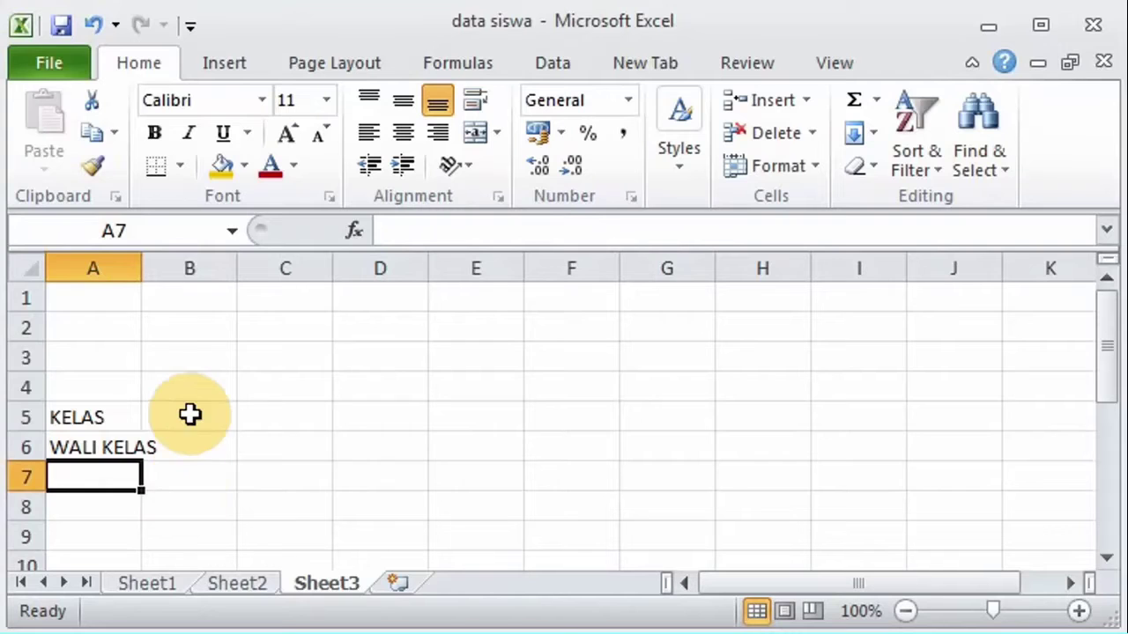
Step: Enter class 1 (SATU) in B5, checking the class data on Sheet1
{"action": "left_click", "coordinate": [191, 417]}
{"action": "type", "text": "1 (SATU"}
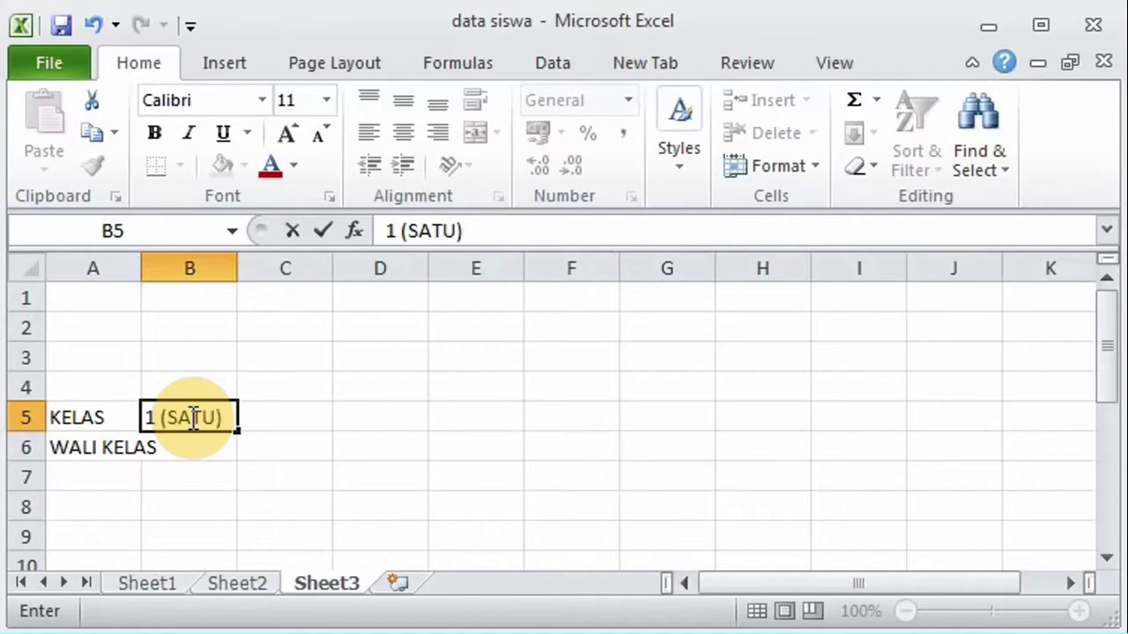
{"action": "key", "text": "Return"}
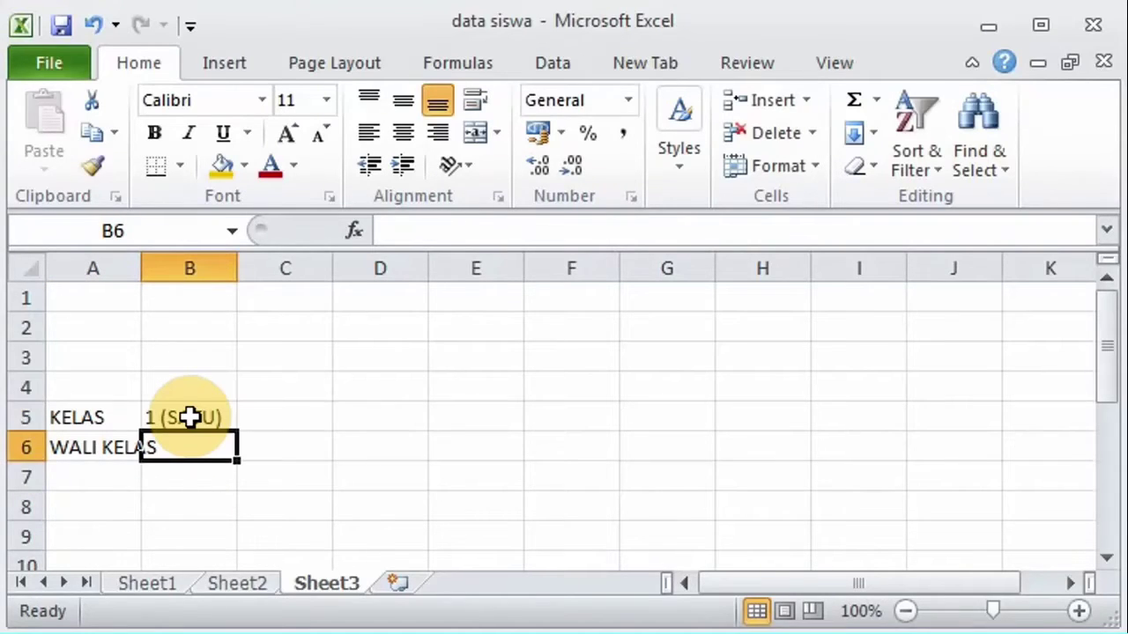
{"action": "left_click", "coordinate": [160, 583]}
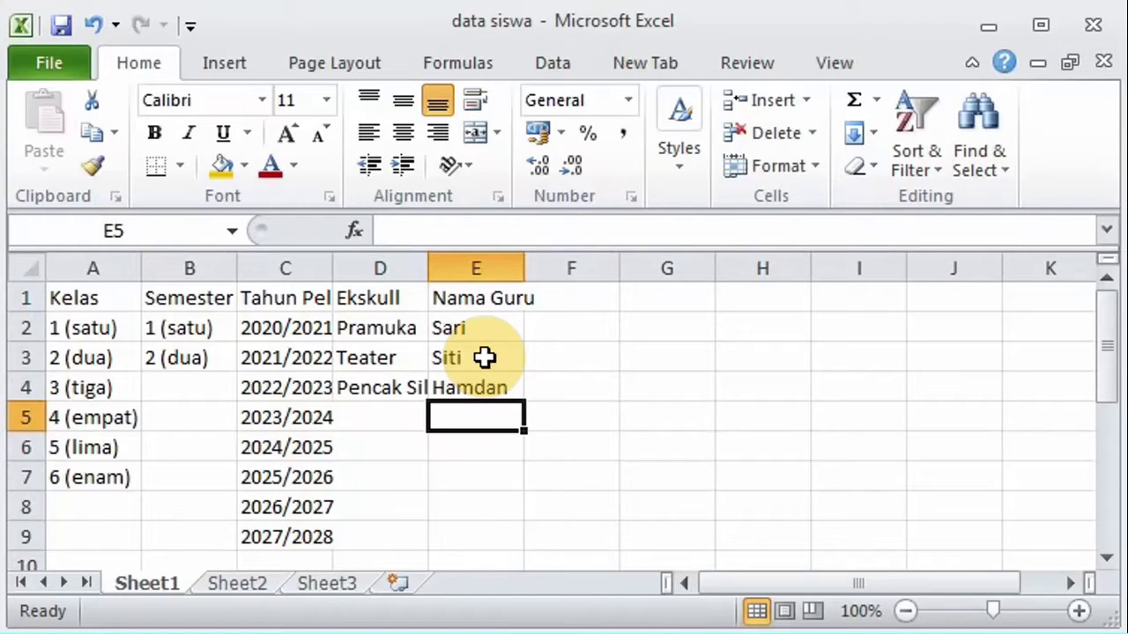
{"action": "left_click", "coordinate": [337, 583]}
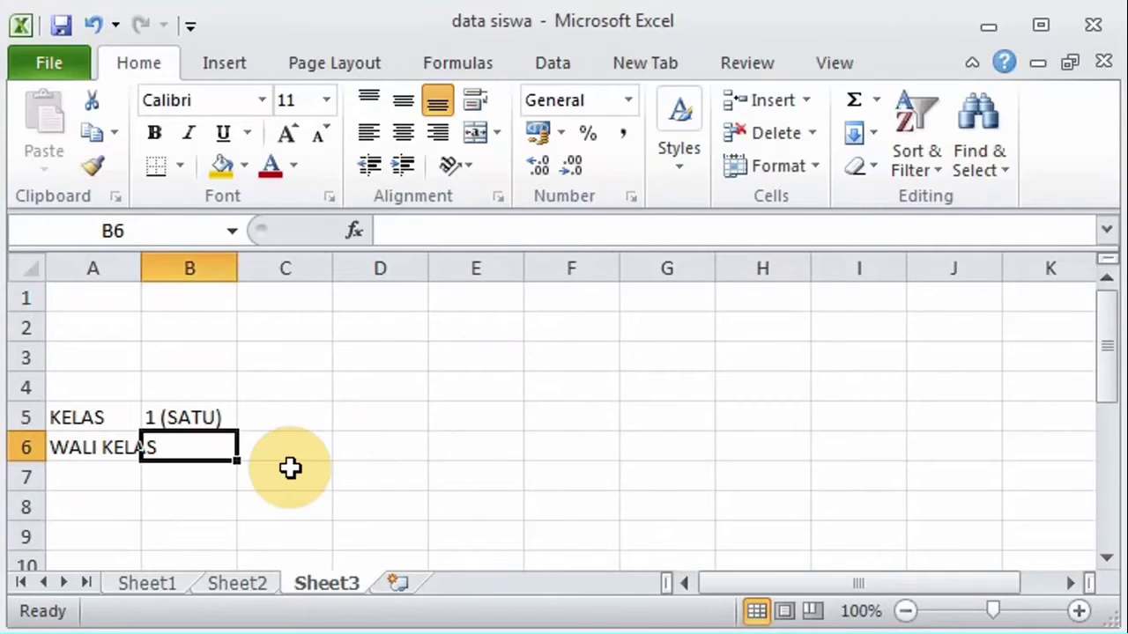
Step: Enter the homeroom teacher's name in B6, then review Sheet1 and Sheet2 before returning
{"action": "type", "text": "HAMDAN"}
{"action": "left_click", "coordinate": [287, 420]}
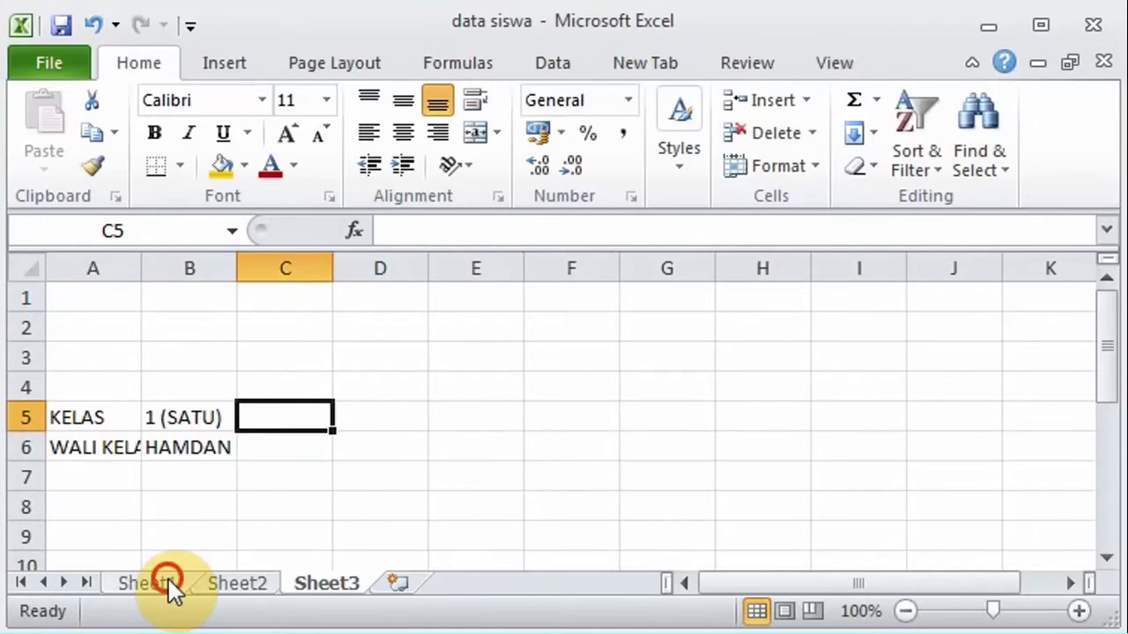
{"action": "left_click", "coordinate": [168, 583]}
{"action": "left_click", "coordinate": [234, 582]}
{"action": "left_click", "coordinate": [319, 585]}
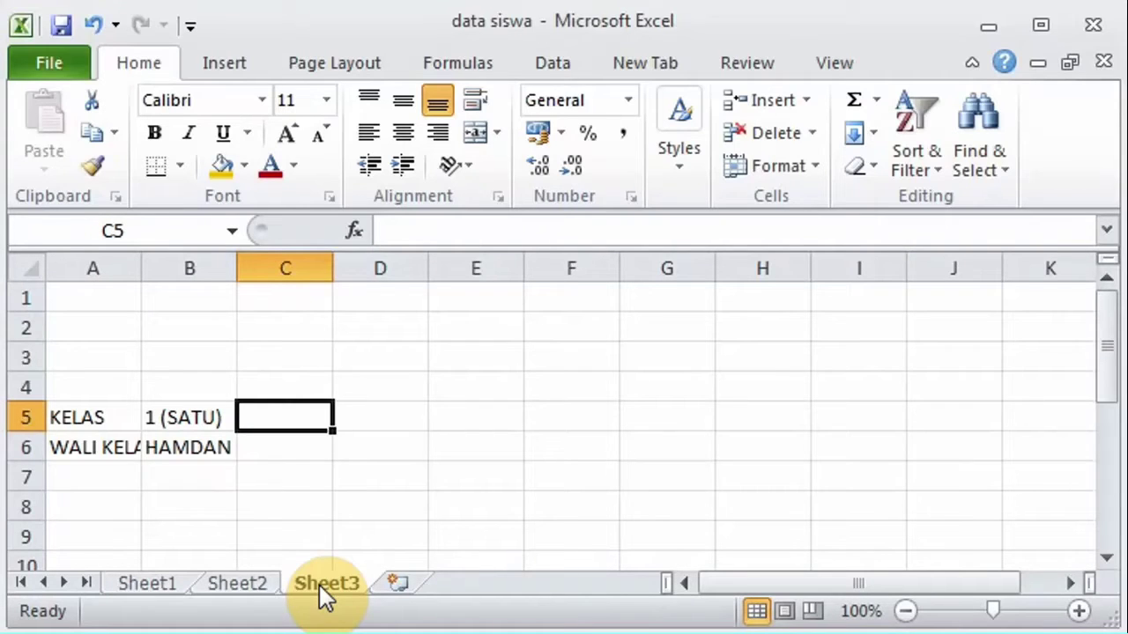
Step: Enter the headers NO., NO.INDUK and NAMA SISWA in A8 through C8
{"action": "left_click", "coordinate": [94, 502]}
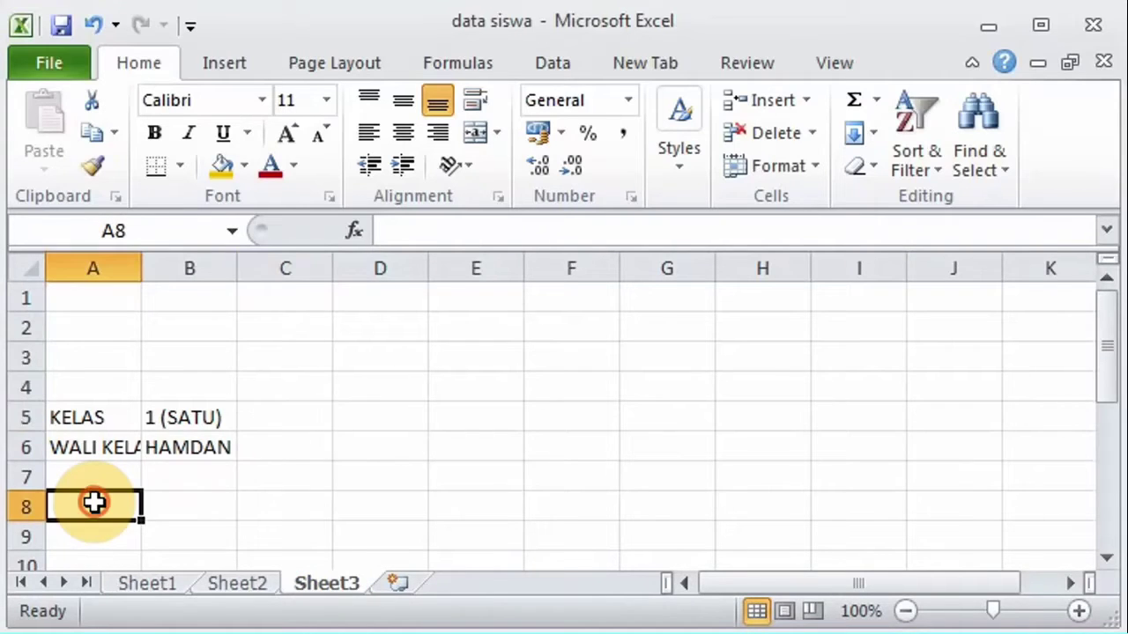
{"action": "type", "text": "NO."}
{"action": "left_click", "coordinate": [210, 511]}
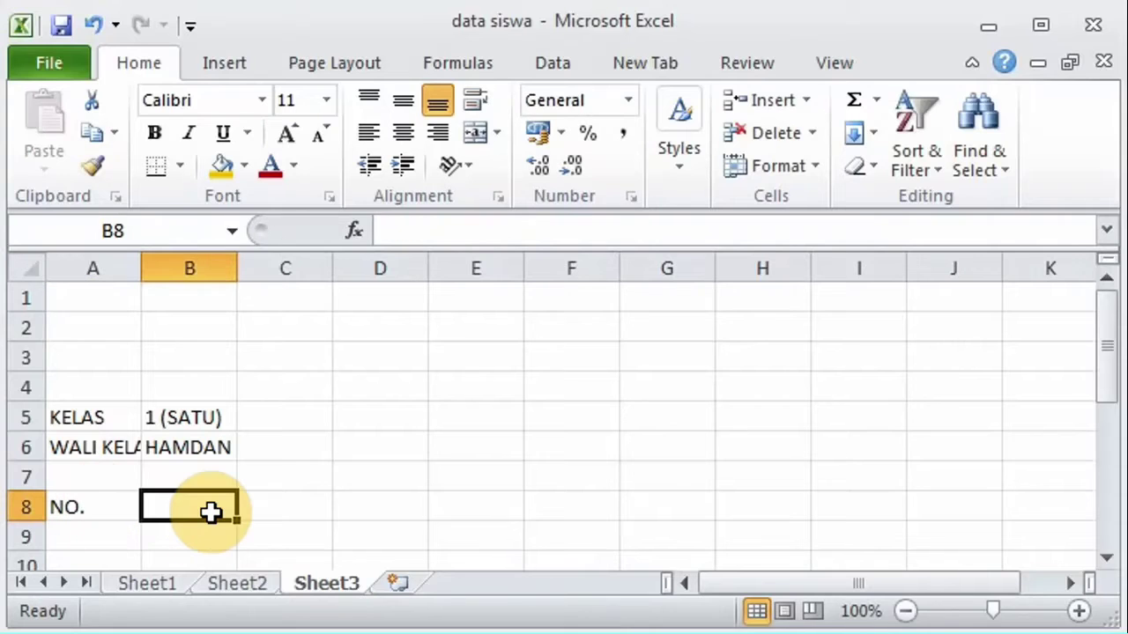
{"action": "type", "text": "NO.INDUK"}
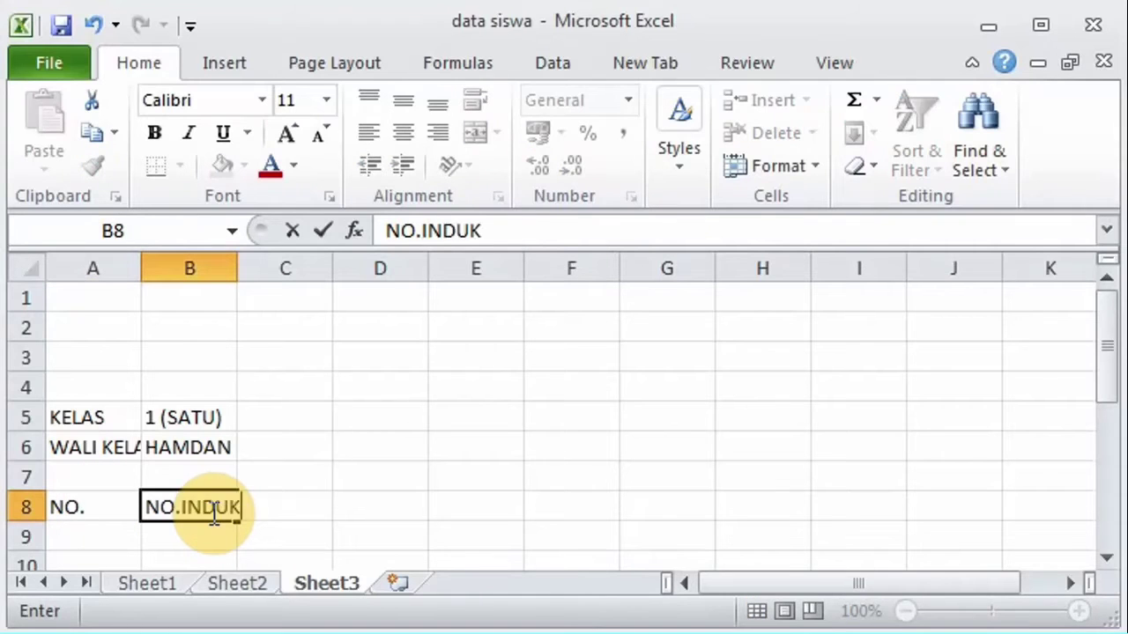
{"action": "left_click", "coordinate": [346, 506]}
{"action": "left_click", "coordinate": [313, 506]}
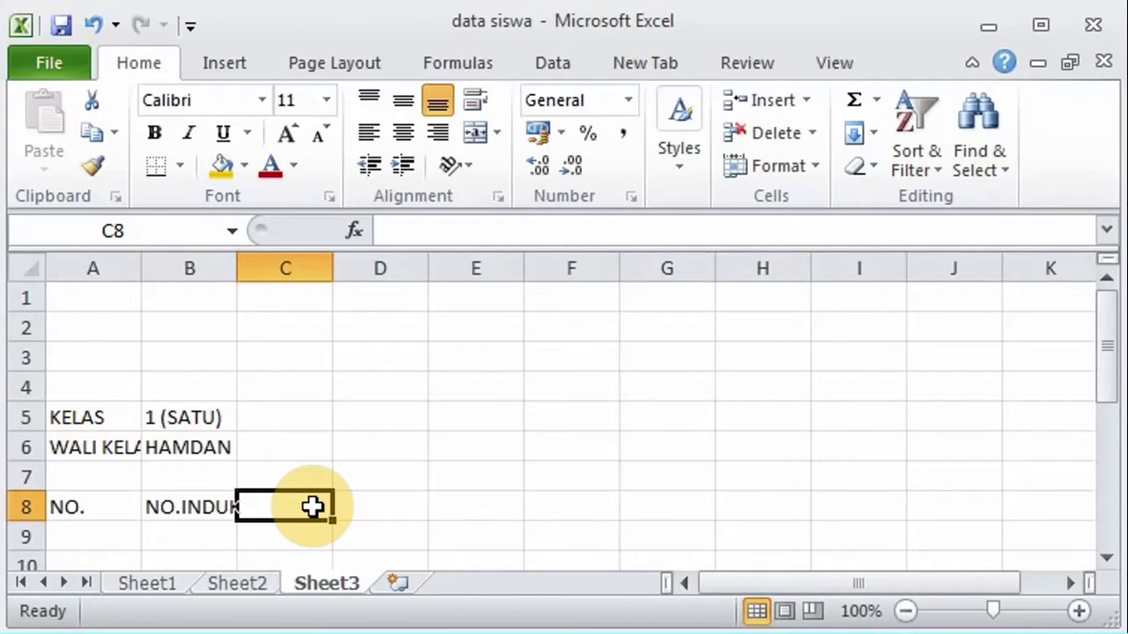
{"action": "type", "text": "NAMA SISWA"}
{"action": "left_click", "coordinate": [379, 447]}
Step: Add PENDIDIKAN AGAMA ISLAM, PENDIDIKAN KEWARGANEGARAAN and BAHASA INDONESIA headers in D8–F8
{"action": "left_click", "coordinate": [386, 507]}
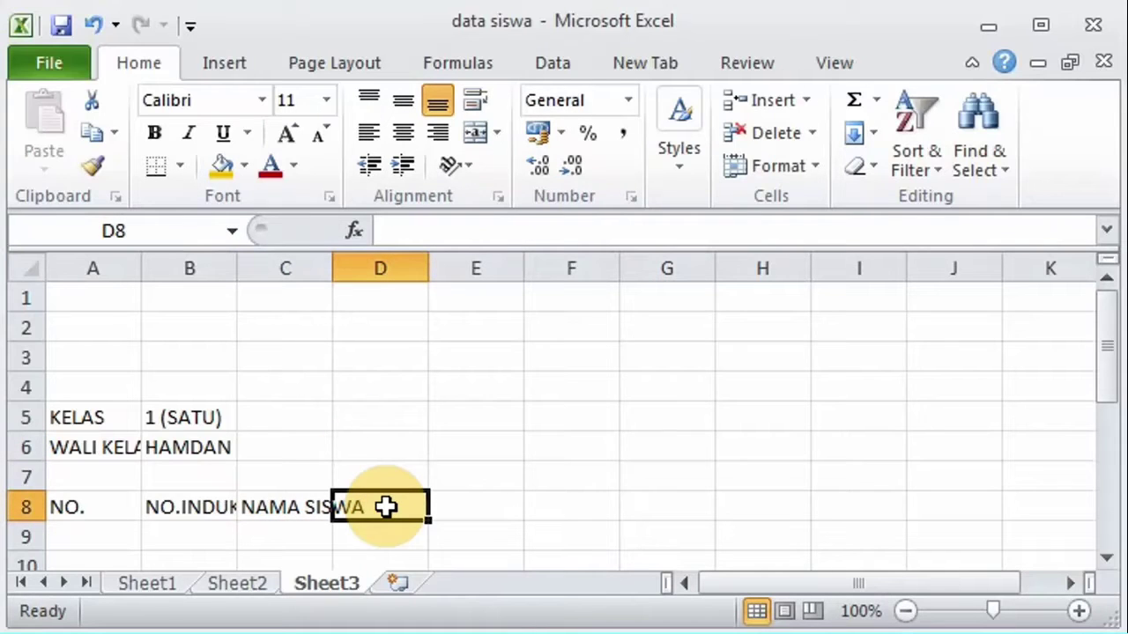
{"action": "type", "text": "PENDIDIK"}
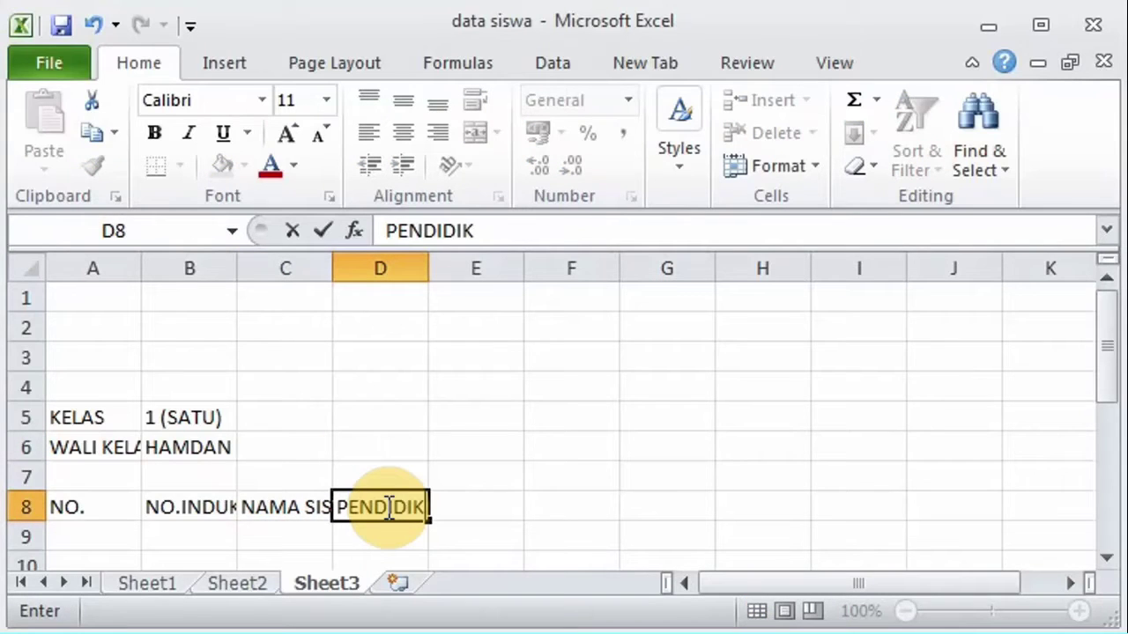
{"action": "type", "text": "AN AGAMA ISLAM"}
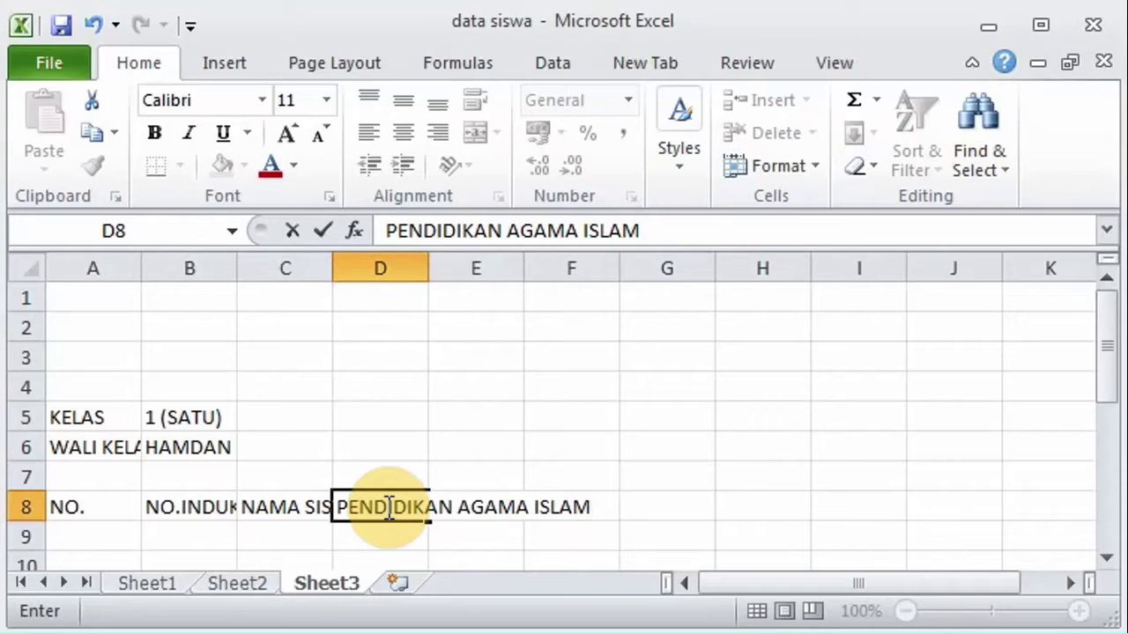
{"action": "left_click", "coordinate": [592, 445]}
{"action": "left_click", "coordinate": [479, 504]}
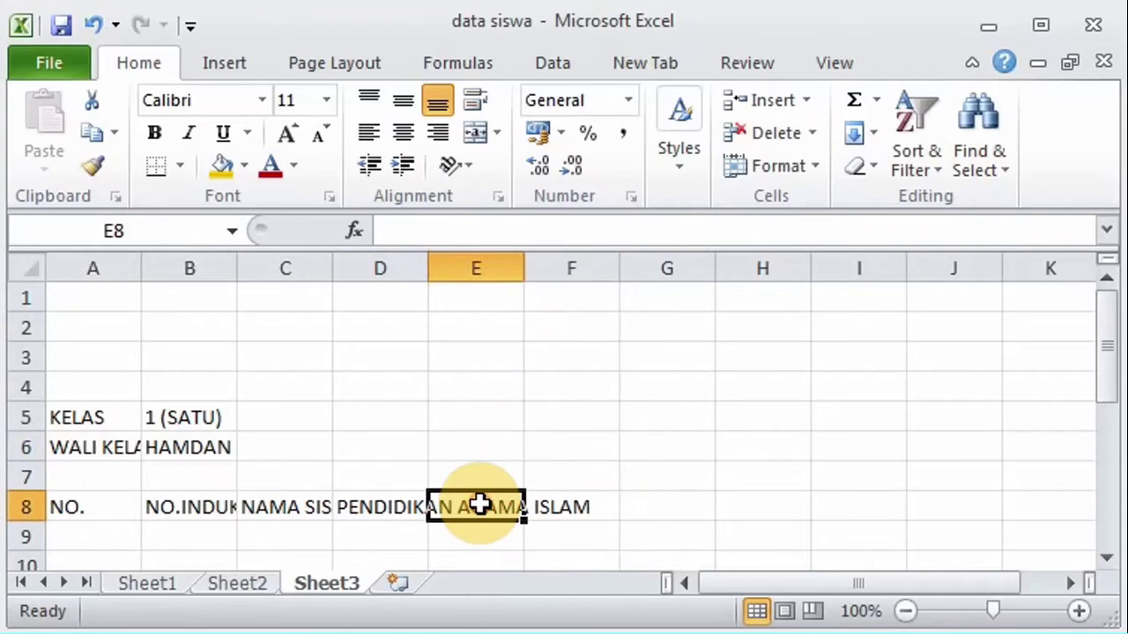
{"action": "type", "text": "PEN"}
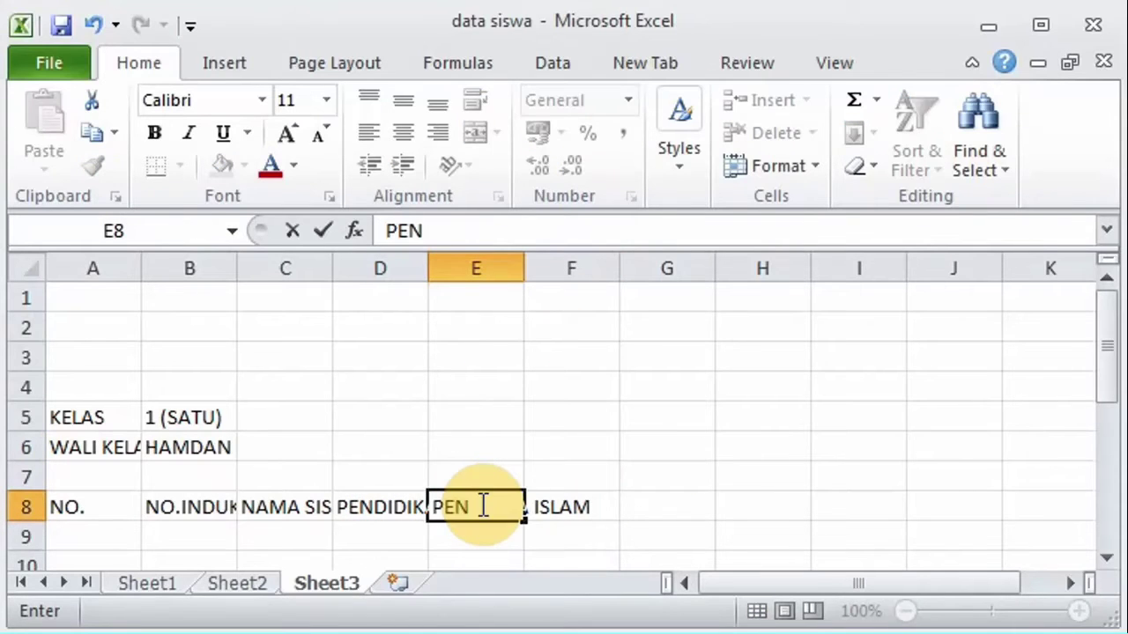
{"action": "type", "text": "DIDIKAN KEWAR"}
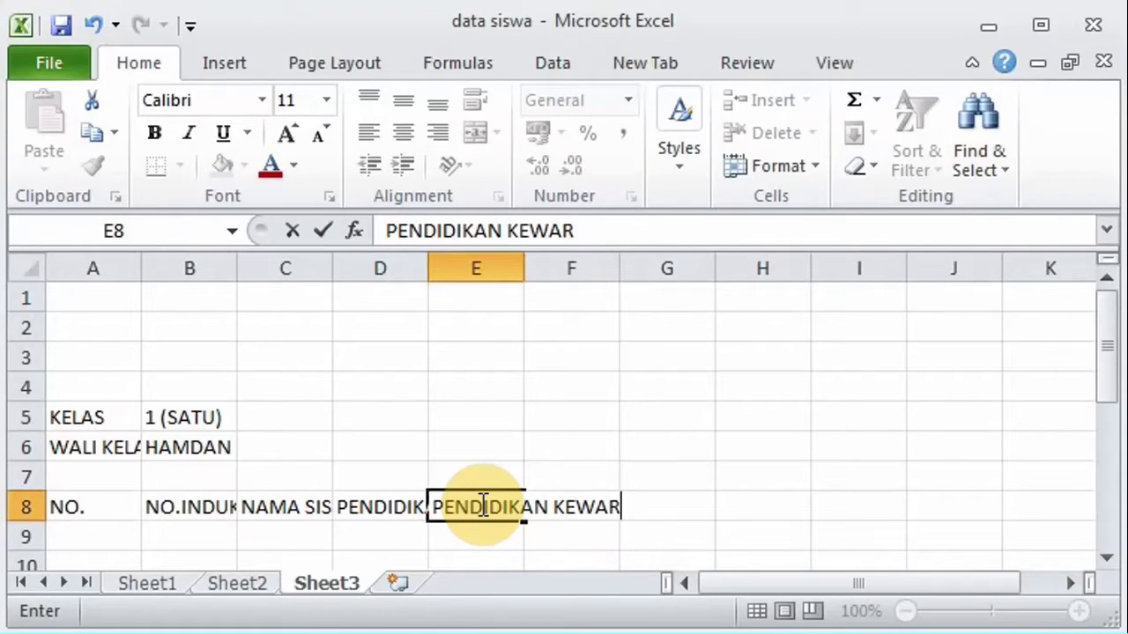
{"action": "type", "text": "GANEGARAAN"}
{"action": "left_click", "coordinate": [571, 448]}
{"action": "left_click", "coordinate": [568, 504]}
{"action": "type", "text": "BAHA"}
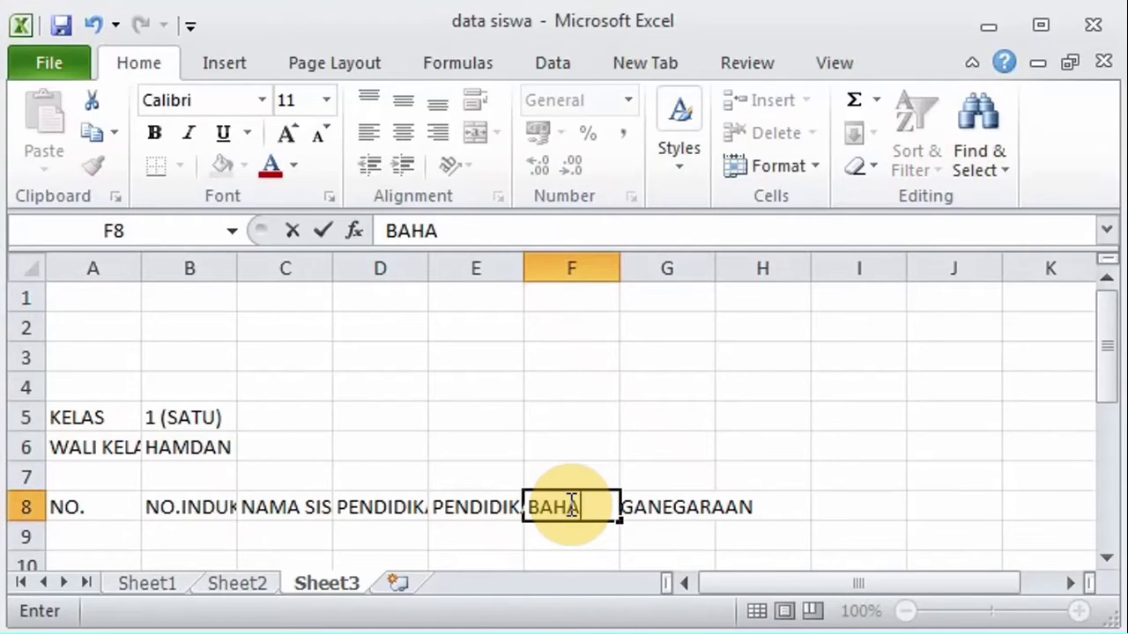
{"action": "type", "text": "SA INDONESIA"}
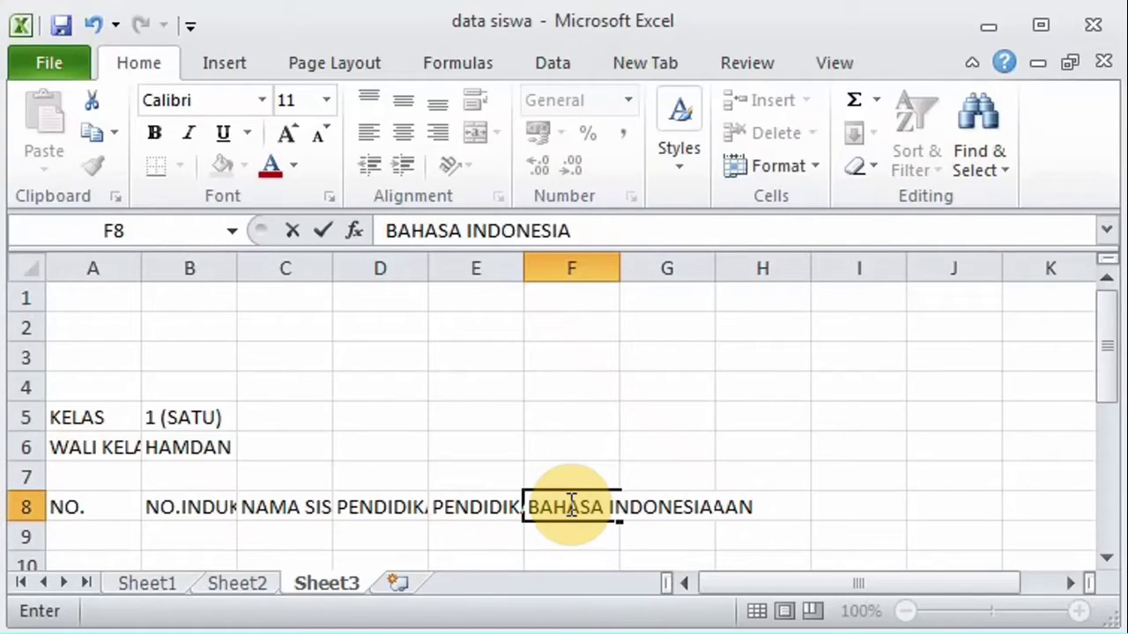
{"action": "left_click", "coordinate": [661, 508]}
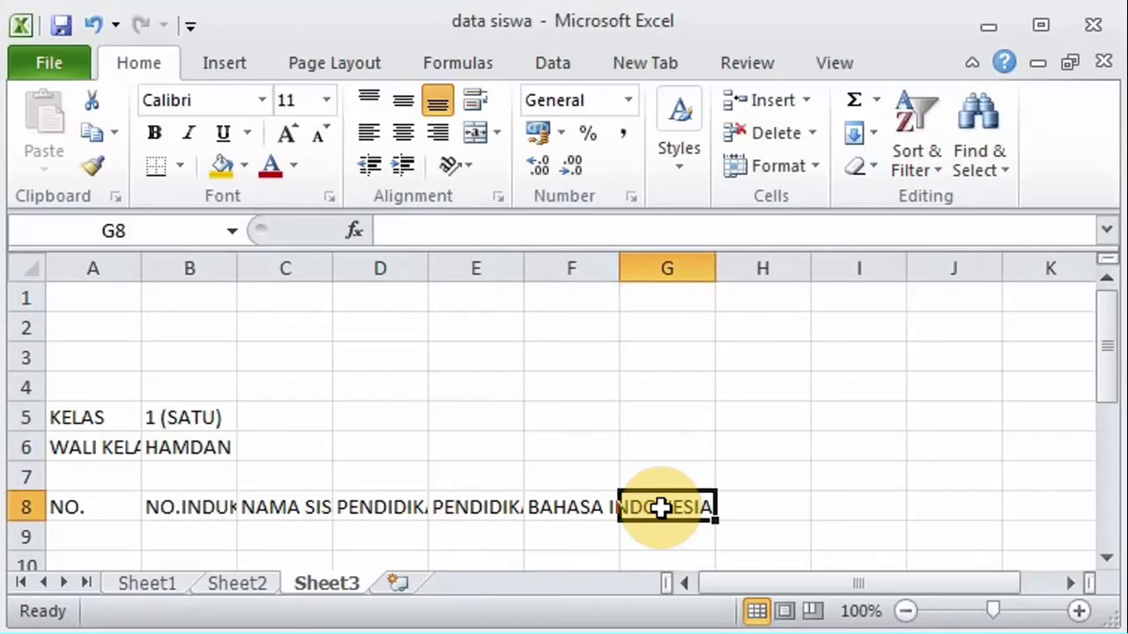
Step: Add MATEMATIKA, ILMU PENGETAHUAN ALAM and ILMU PENGETAHUAN SOSIAL headers in G8–I8
{"action": "type", "text": "MATEMATIKA"}
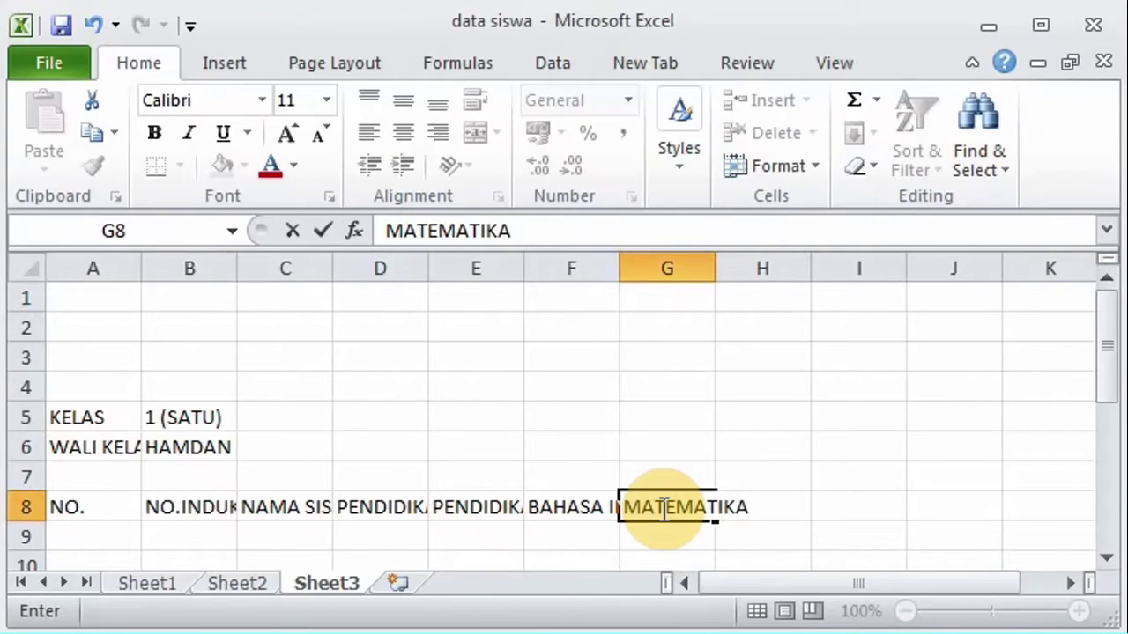
{"action": "left_click", "coordinate": [664, 445]}
{"action": "left_click", "coordinate": [744, 508]}
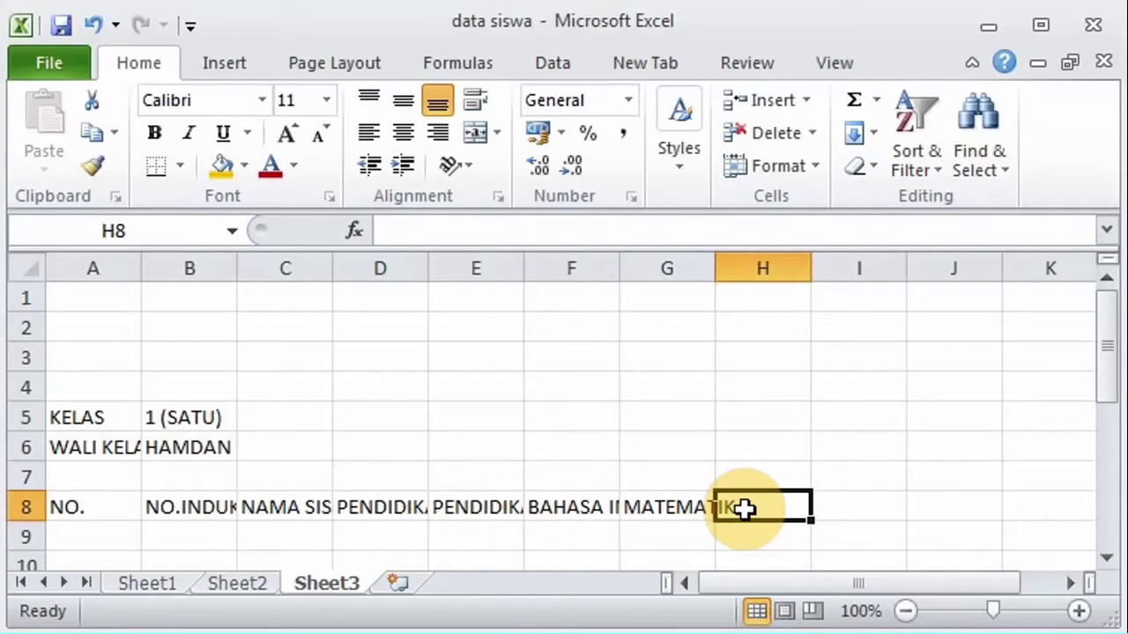
{"action": "type", "text": "ILMU PENGET"}
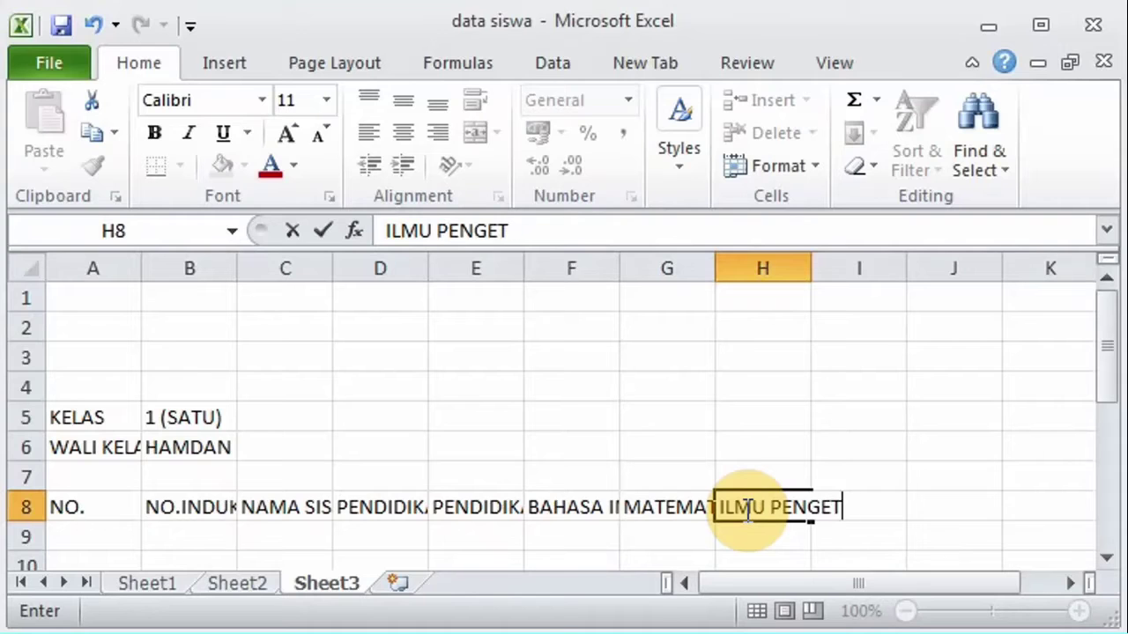
{"action": "type", "text": "AHUAN ALAM"}
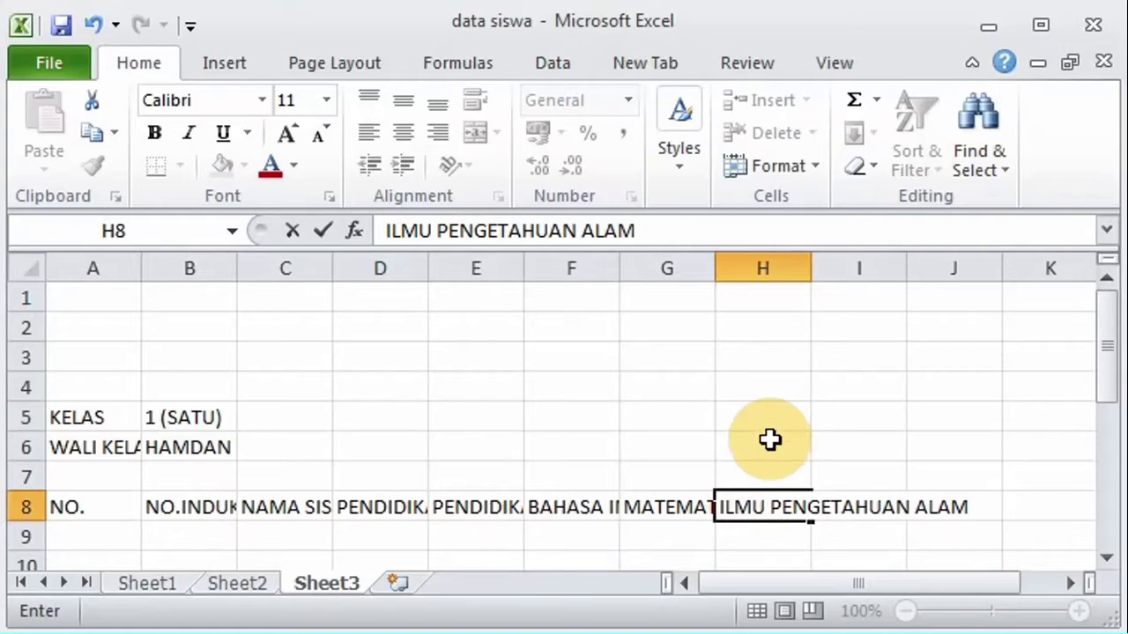
{"action": "left_click", "coordinate": [850, 511]}
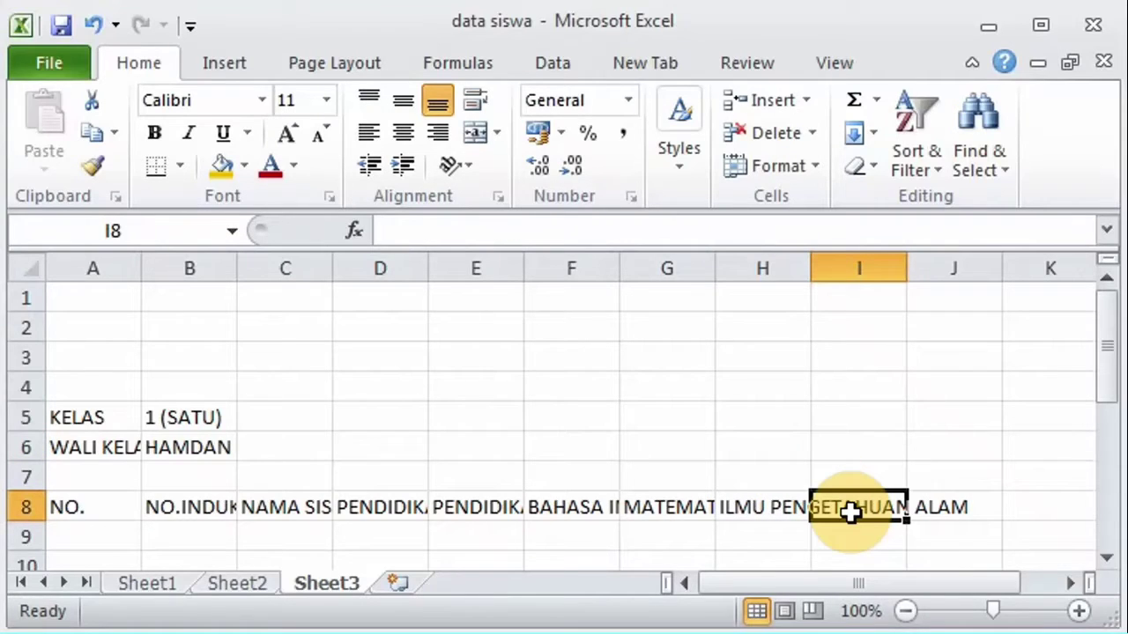
{"action": "type", "text": "ILMU PENGETA"}
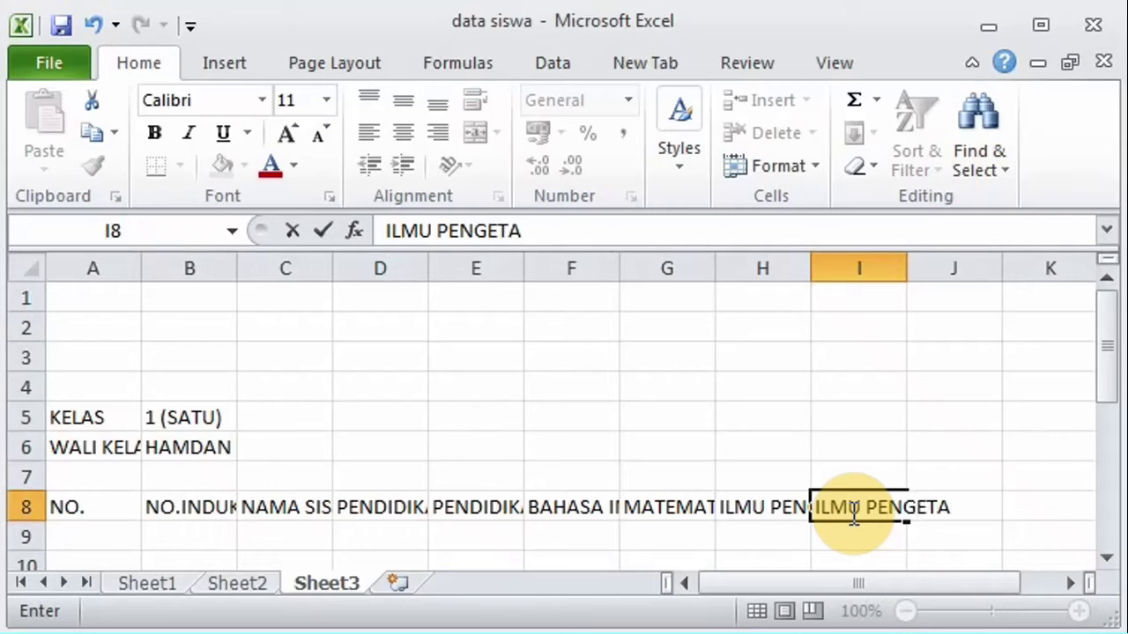
{"action": "type", "text": "HUAN SOSIAL"}
{"action": "left_click", "coordinate": [878, 467]}
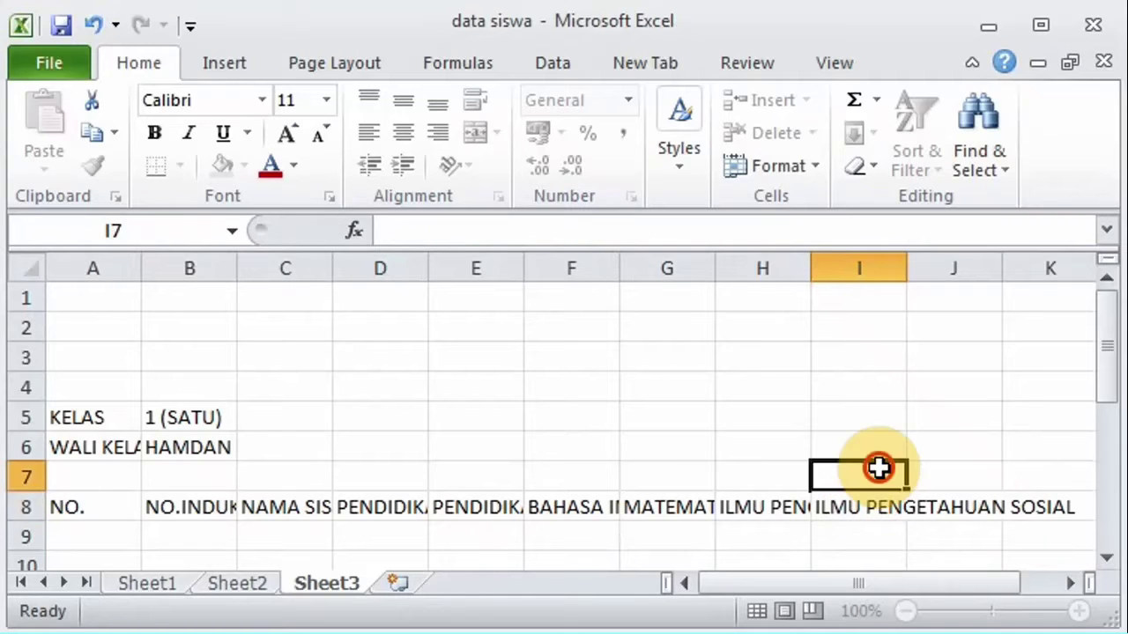
Step: Enter SENI BUDAYA DAN KETERAMPILAN in J8, completing it via the formula bar
{"action": "left_click", "coordinate": [936, 511]}
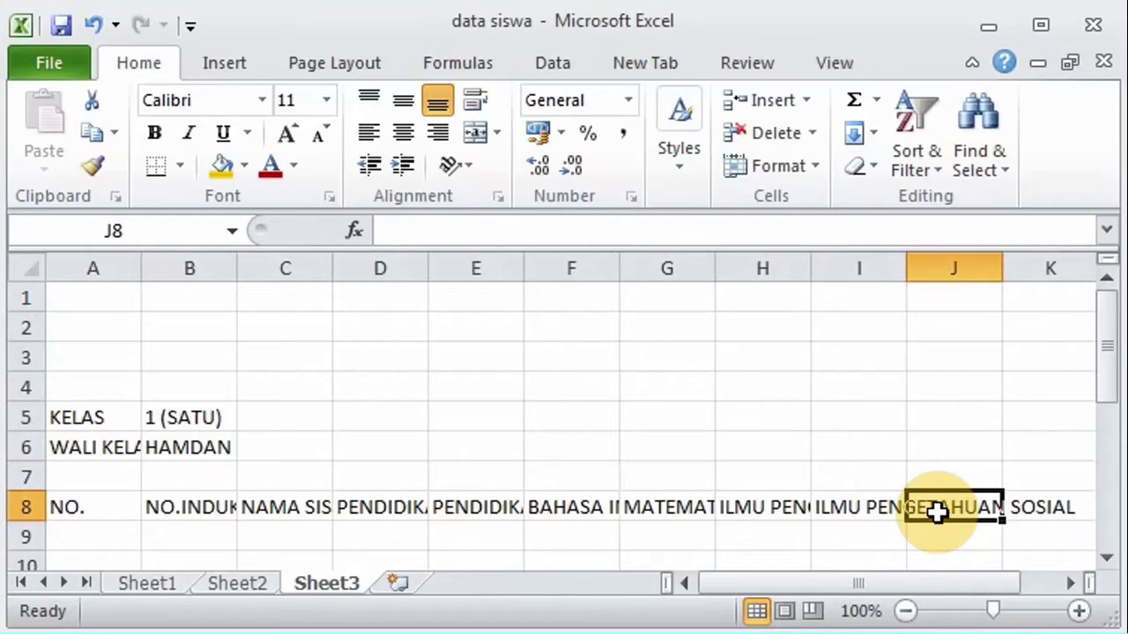
{"action": "type", "text": "SE"}
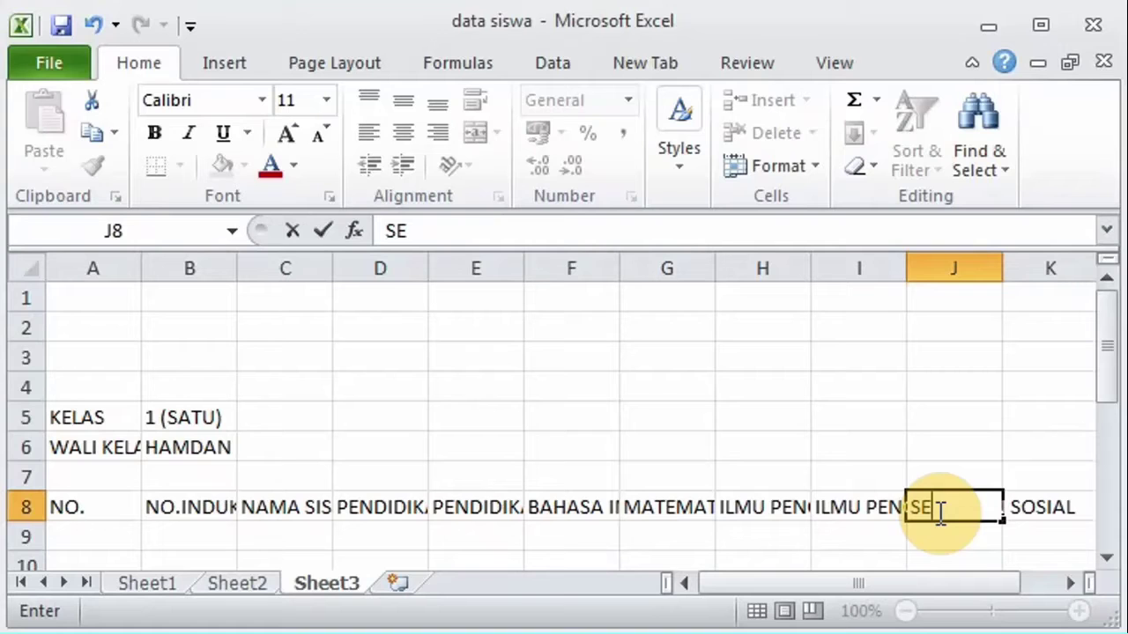
{"action": "type", "text": "NI BUDAYA "}
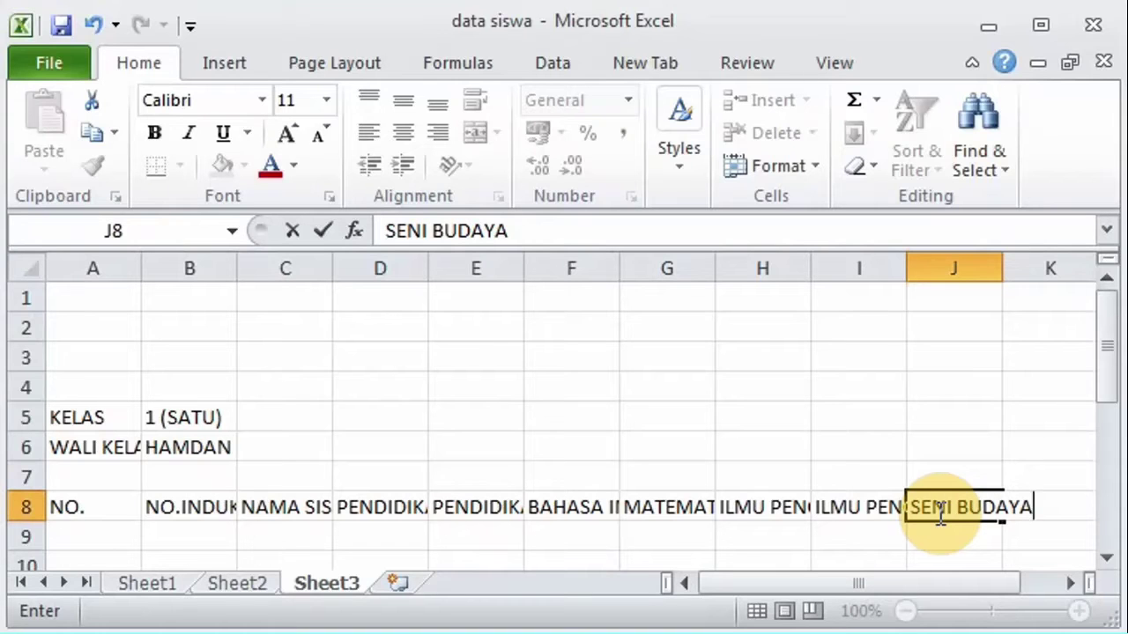
{"action": "type", "text": "DAN"}
{"action": "key", "text": "Return"}
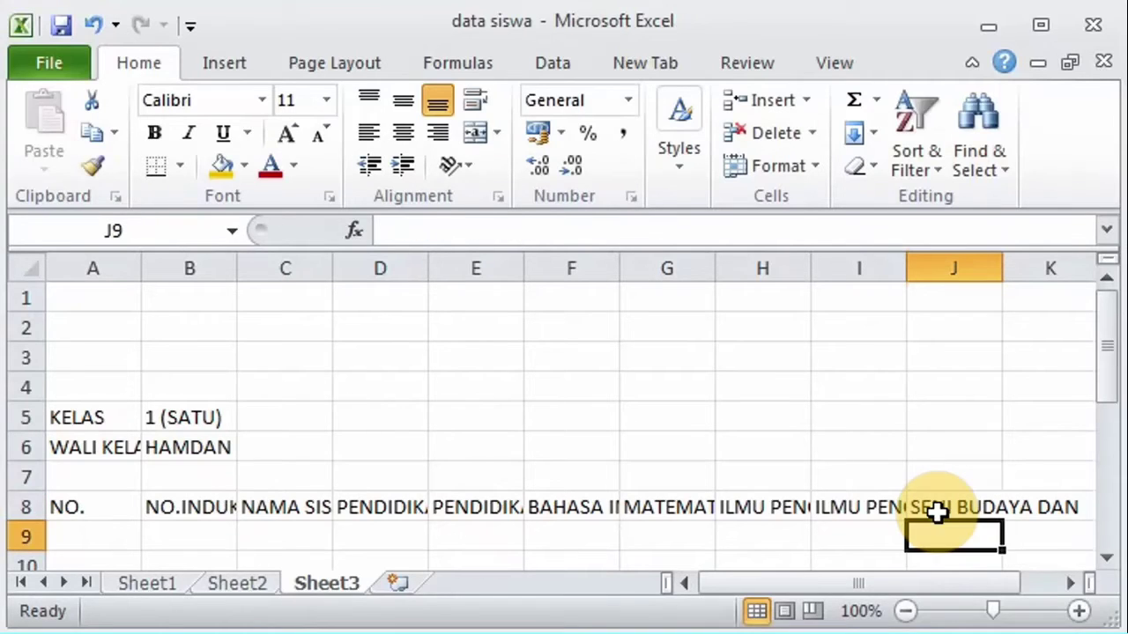
{"action": "left_click", "coordinate": [936, 513]}
{"action": "left_click", "coordinate": [763, 230]}
{"action": "type", "text": "KETERAMPILAN"}
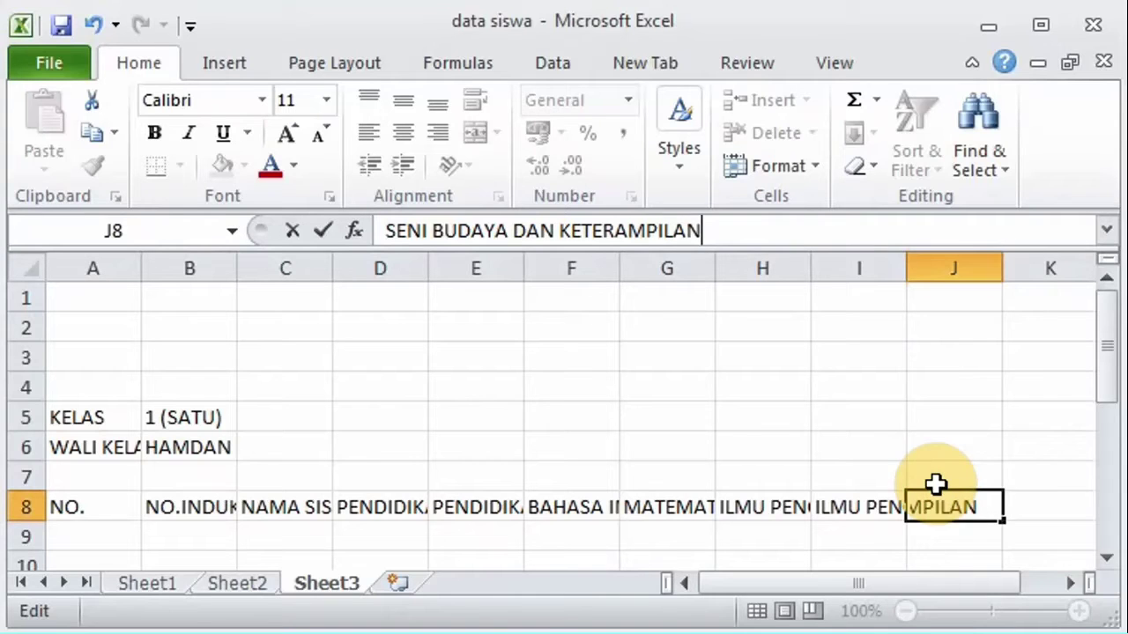
{"action": "left_click", "coordinate": [1018, 505]}
{"action": "left_click", "coordinate": [1070, 582]}
Step: Enter PENDIDIKAN JASMANI OLAHRAGA DAN KESEHATAN in K8 and A. BAHASA JAWA in L8
{"action": "left_click", "coordinate": [1071, 582]}
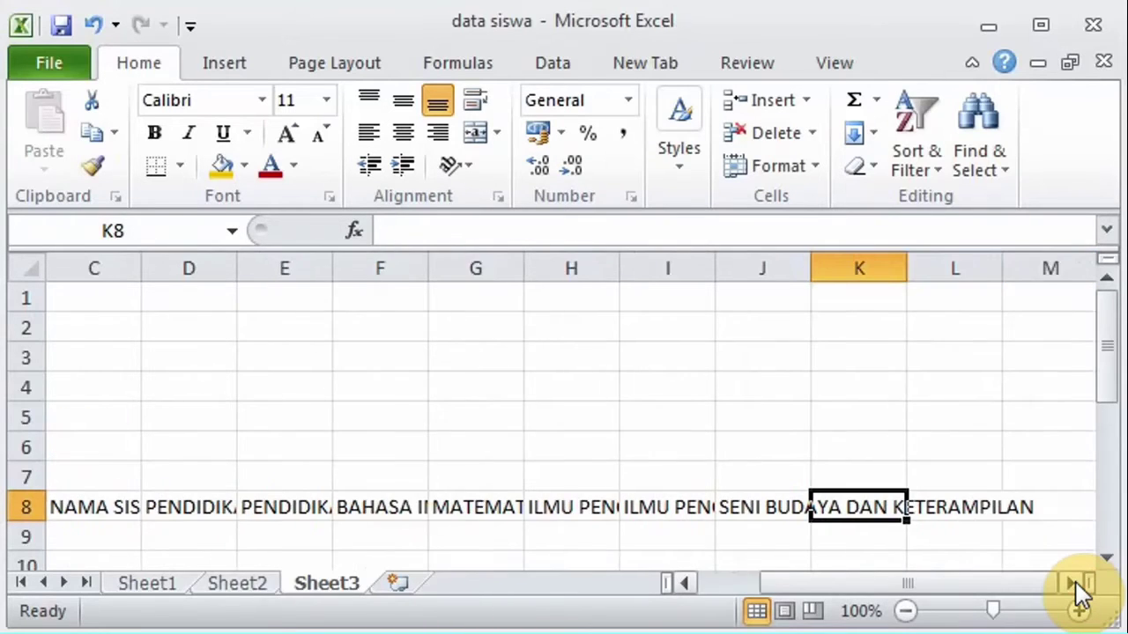
{"action": "left_click", "coordinate": [1071, 582]}
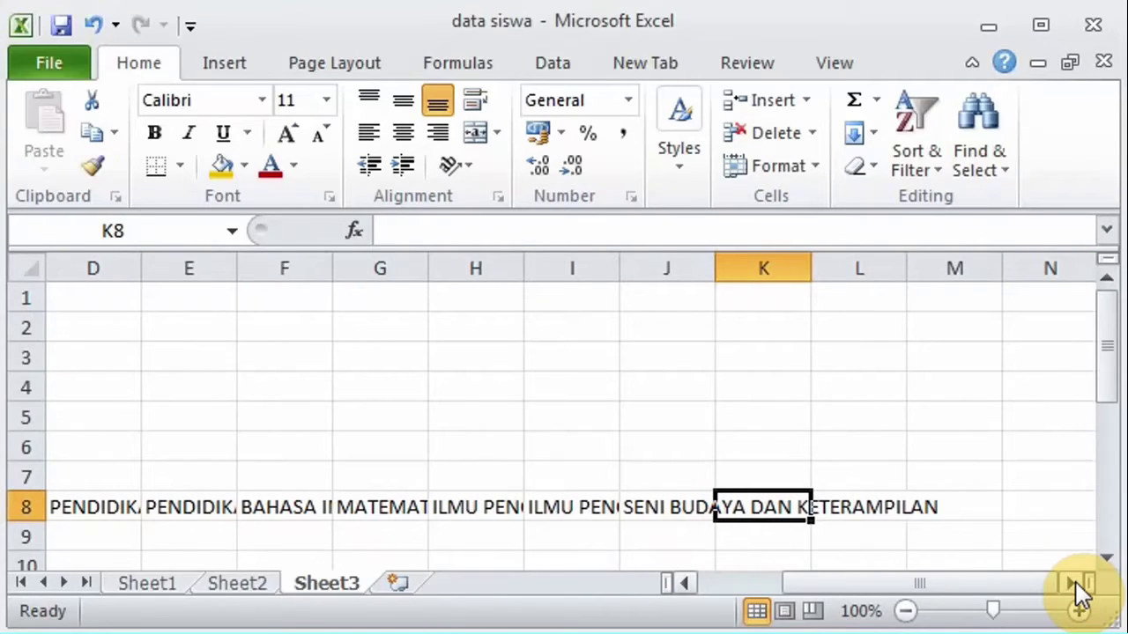
{"action": "type", "text": "PENDIDI"}
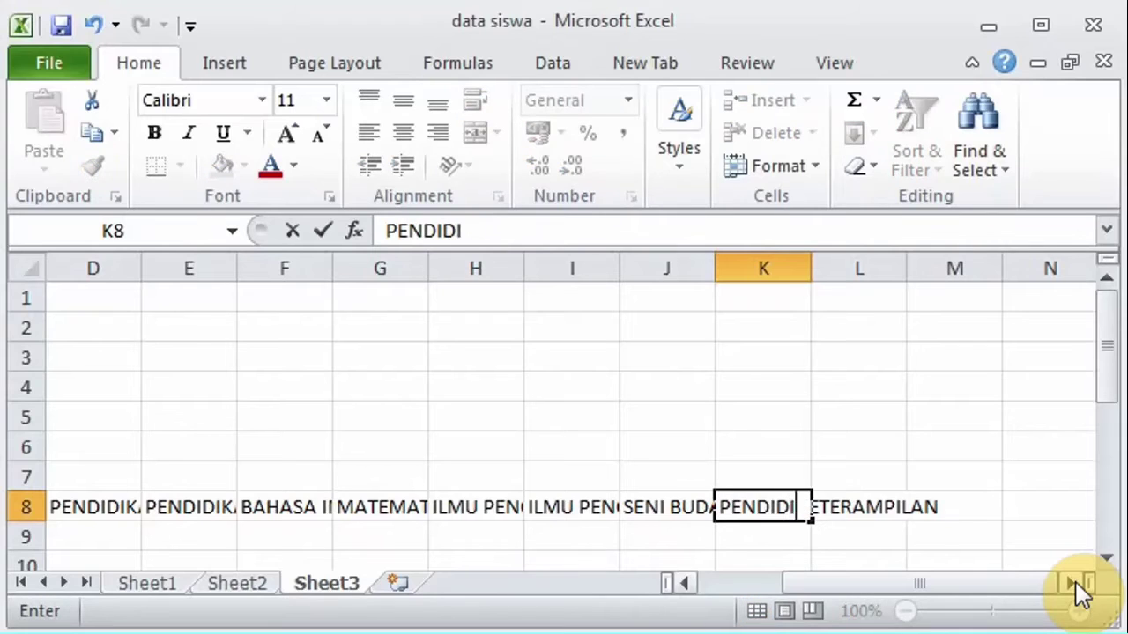
{"action": "type", "text": "KAN JASMANI OL"}
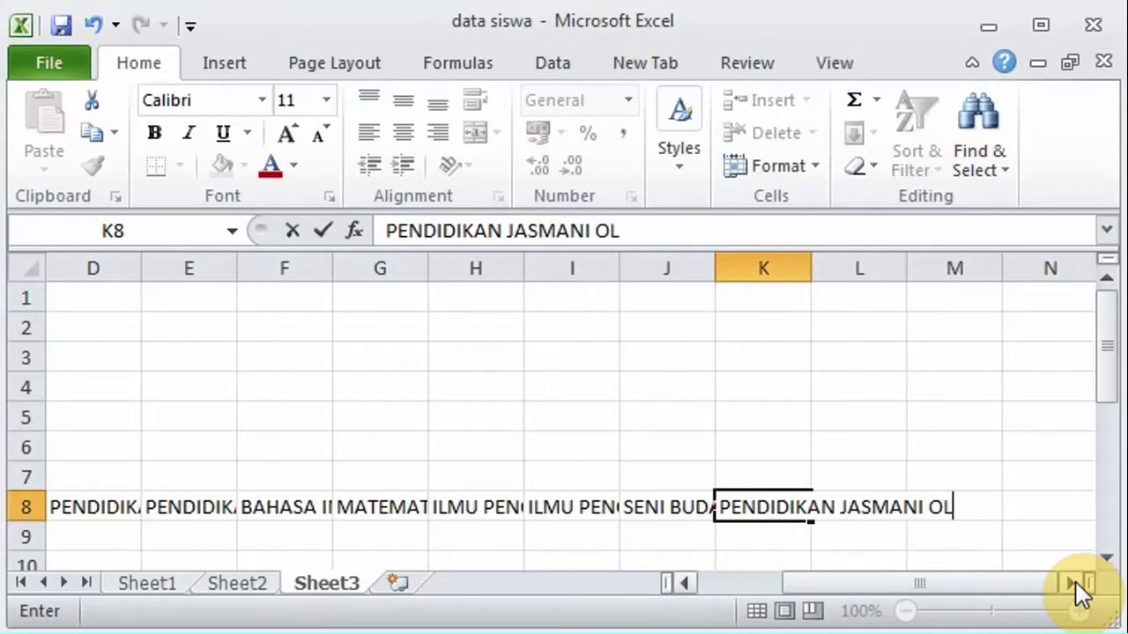
{"action": "type", "text": "AHRAGA DAN KE"}
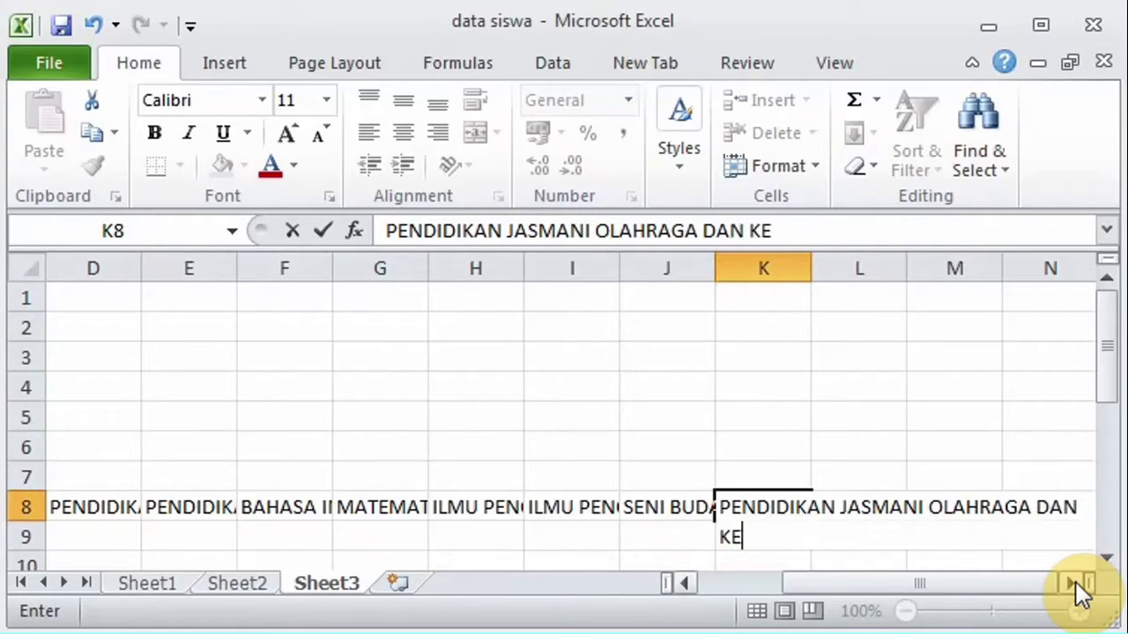
{"action": "type", "text": "SEHATAN"}
{"action": "left_click", "coordinate": [863, 446]}
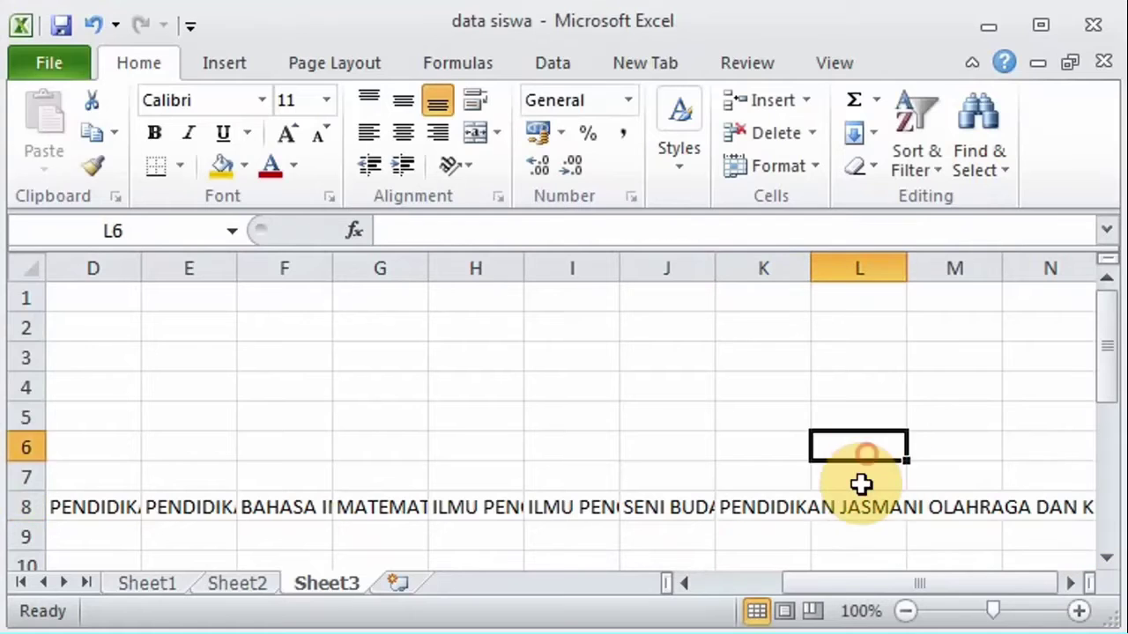
{"action": "left_click", "coordinate": [853, 509]}
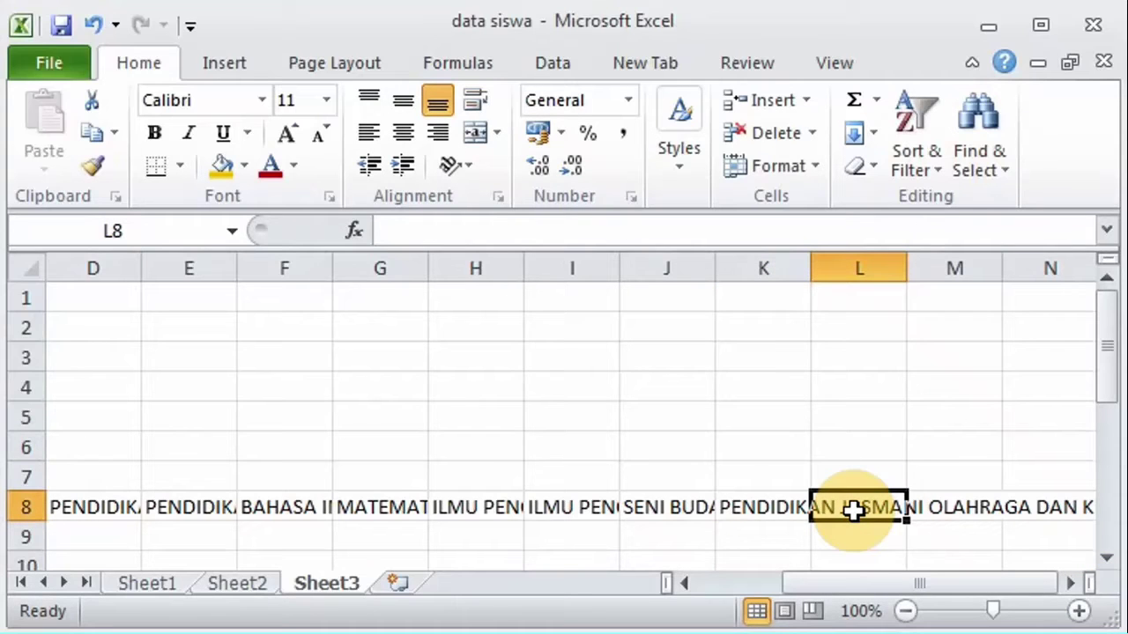
{"action": "type", "text": "A. BAHAS"}
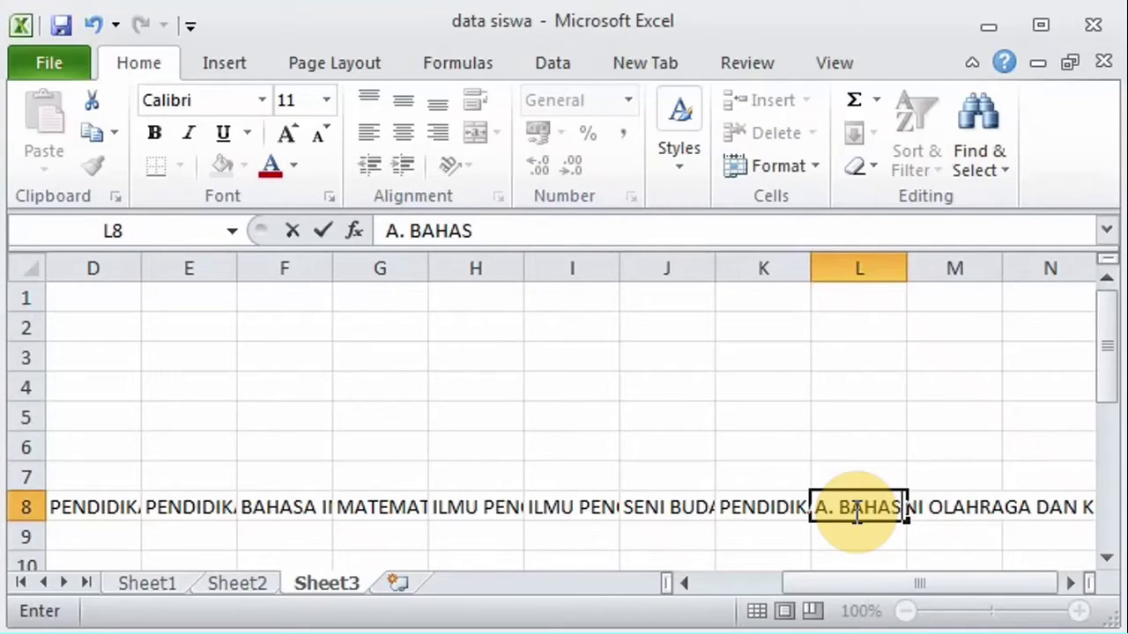
{"action": "type", "text": "A "}
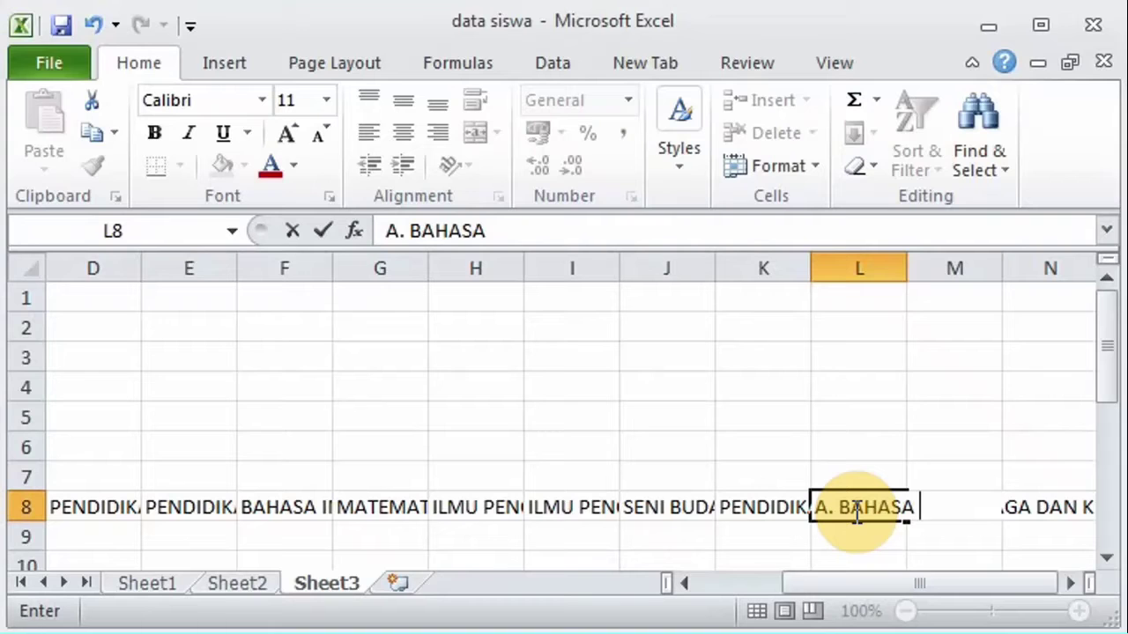
{"action": "type", "text": "JAWA"}
{"action": "left_click", "coordinate": [934, 447]}
Step: Enter BAHASA INGGRIS in M8 and TEKNOLOGI INFORMASI DAN KOMUNIKASI in N8, zooming to 70%
{"action": "left_click", "coordinate": [928, 509]}
{"action": "type", "text": "BAH"}
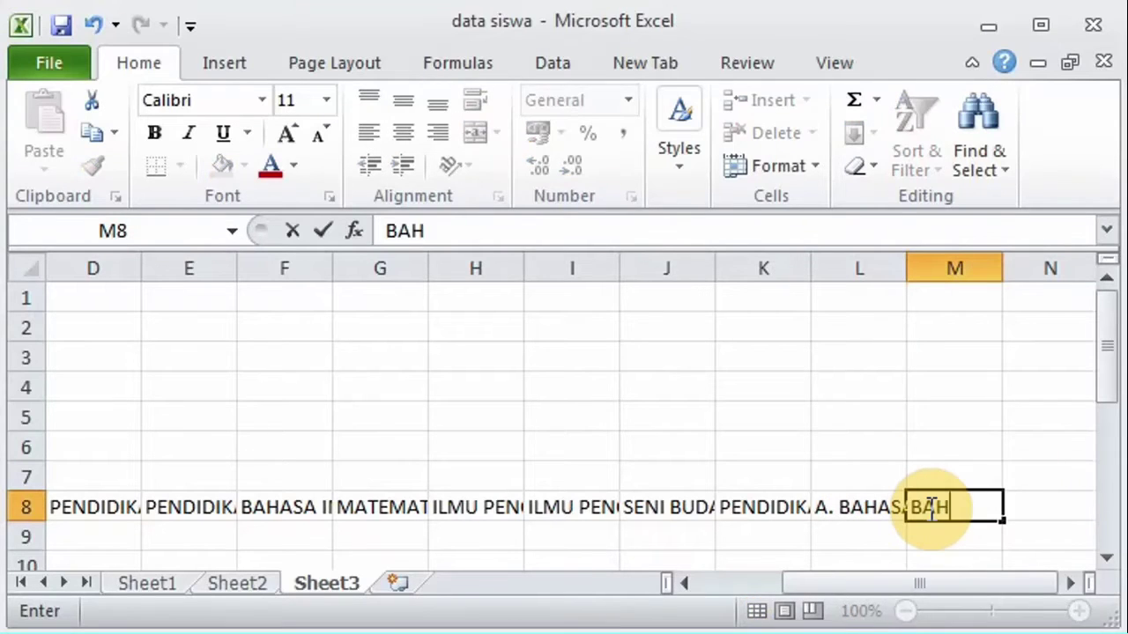
{"action": "type", "text": "ASA INGGRIS"}
{"action": "left_click", "coordinate": [943, 467]}
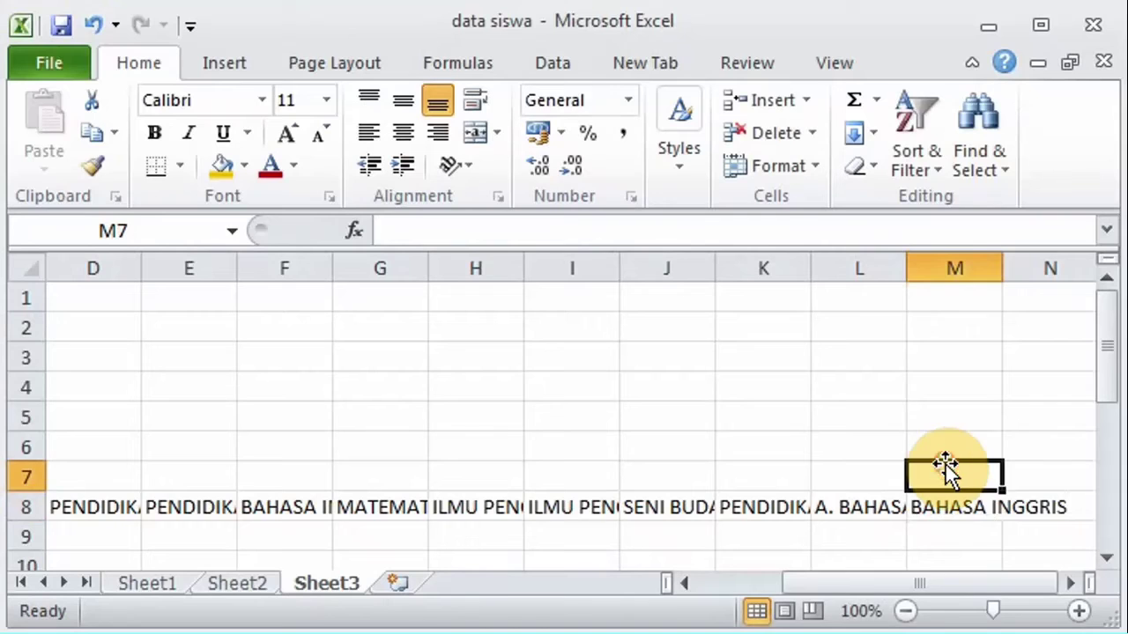
{"action": "left_click", "coordinate": [1033, 507]}
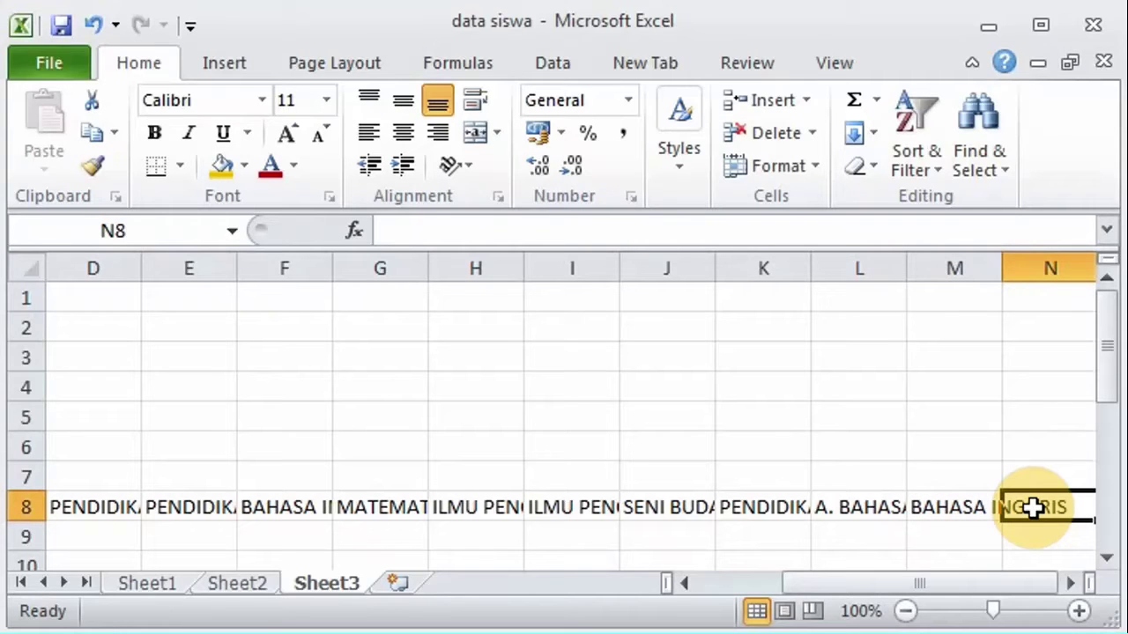
{"action": "type", "text": "TEKNOLOGI"}
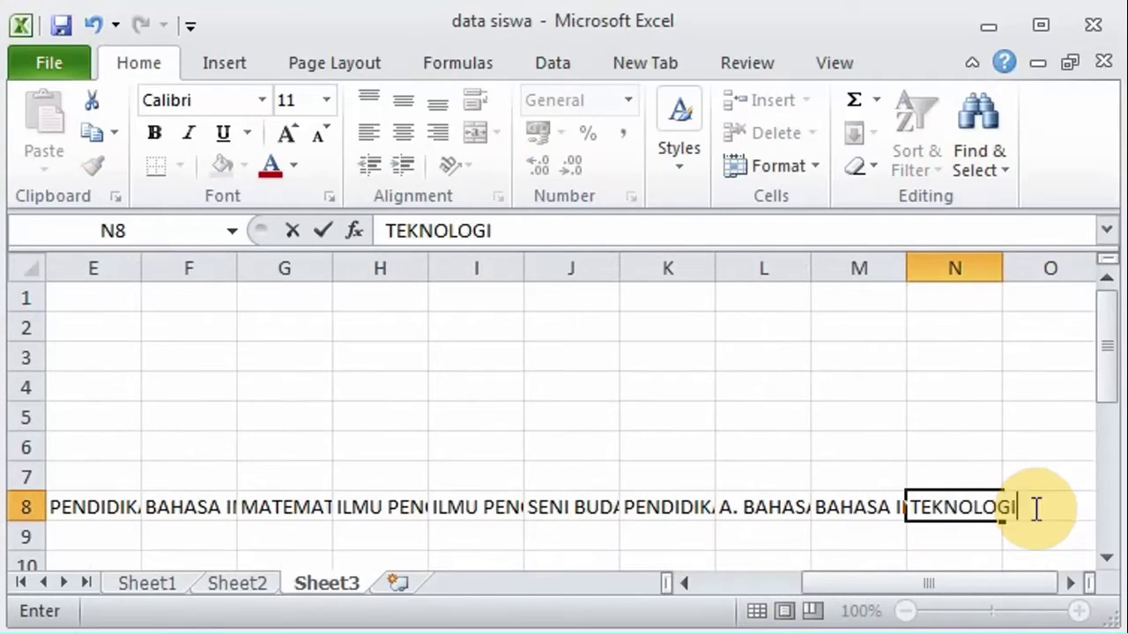
{"action": "type", "text": " INFORMASI DAN"}
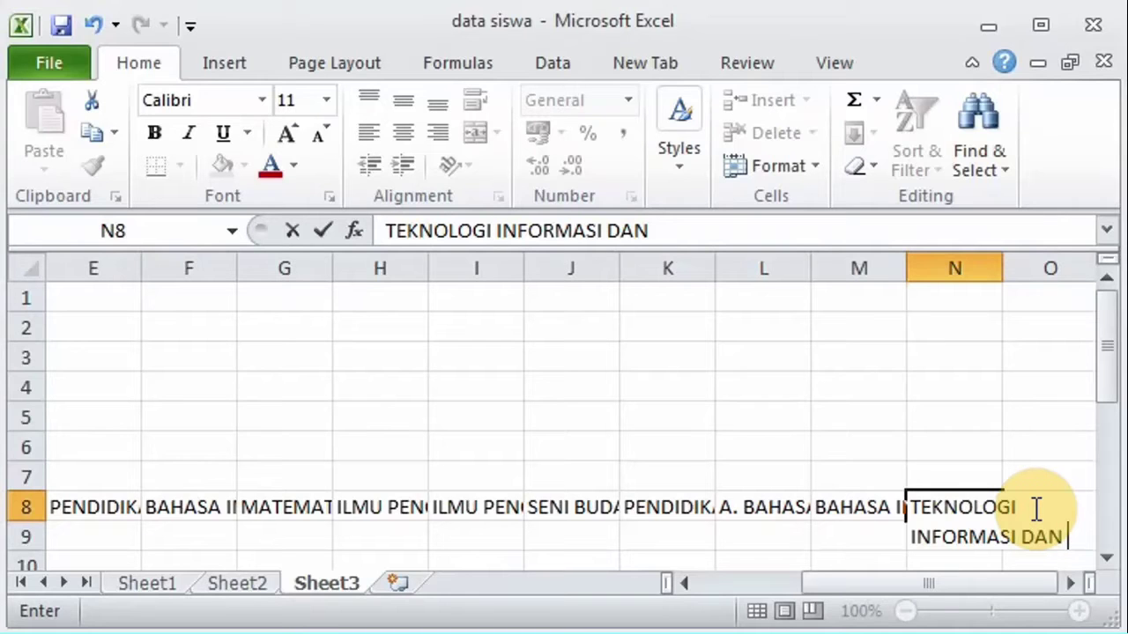
{"action": "type", "text": "KOMUNIKASI"}
{"action": "key", "text": "Return"}
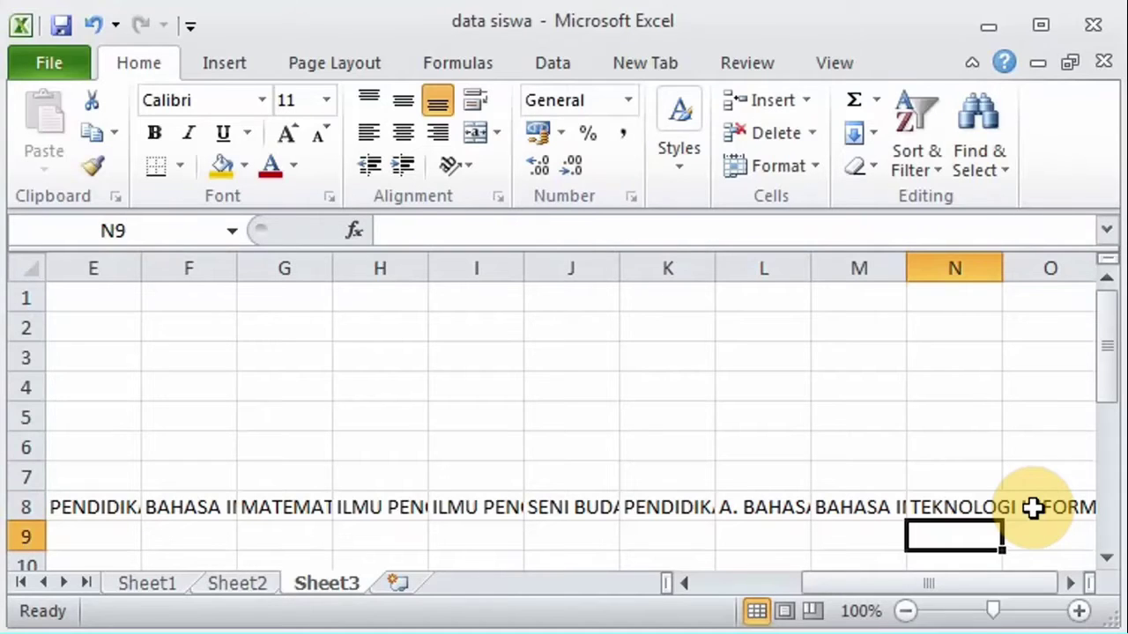
{"action": "key", "text": "Up"}
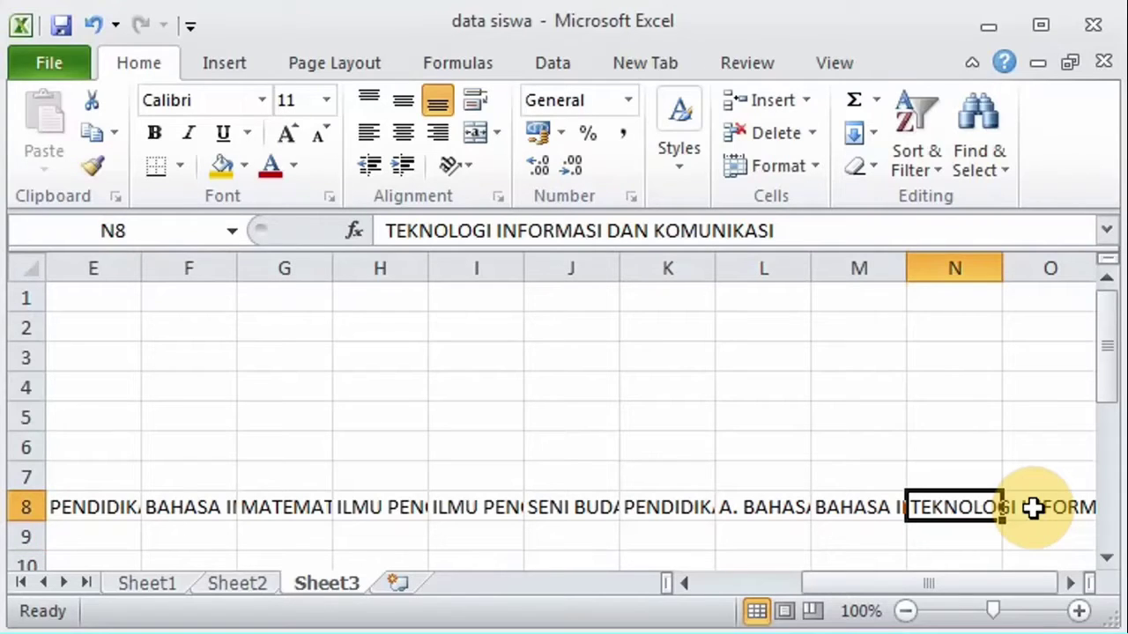
{"action": "left_click", "coordinate": [905, 611]}
{"action": "left_click", "coordinate": [904, 611]}
{"action": "left_click", "coordinate": [905, 610]}
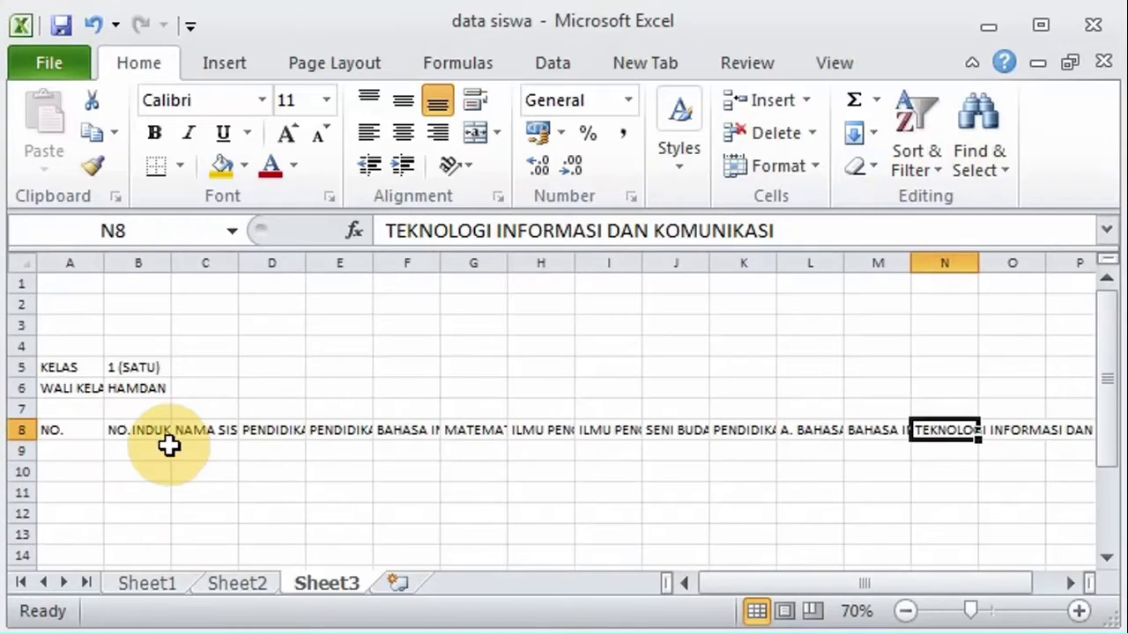
Step: Rotate the D8:N8 subject headings to read upward and zoom out to 50%
{"action": "left_click", "coordinate": [255, 431], "text": "shift"}
{"action": "left_click", "coordinate": [463, 166]}
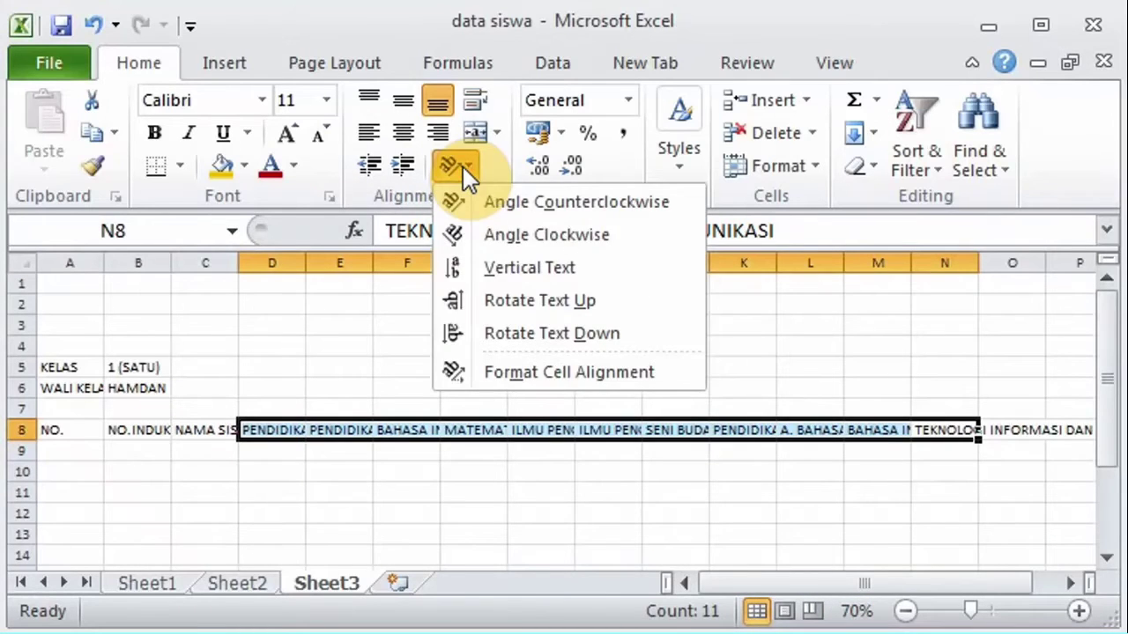
{"action": "left_click", "coordinate": [495, 301]}
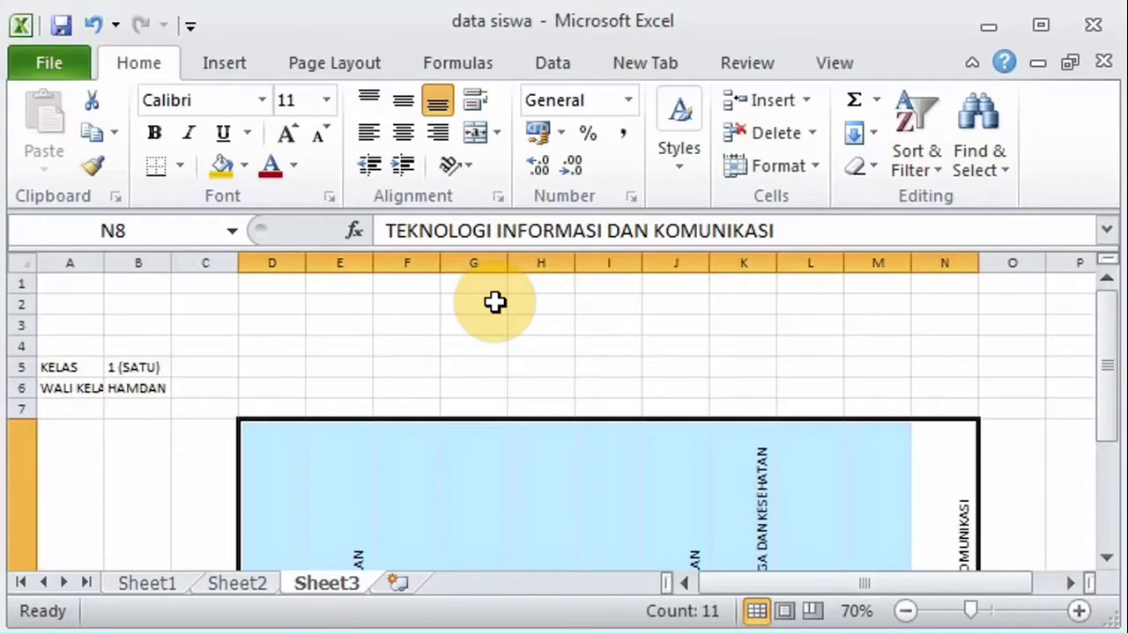
{"action": "left_click_drag", "start_coordinate": [1108, 441], "coordinate": [1109, 480]}
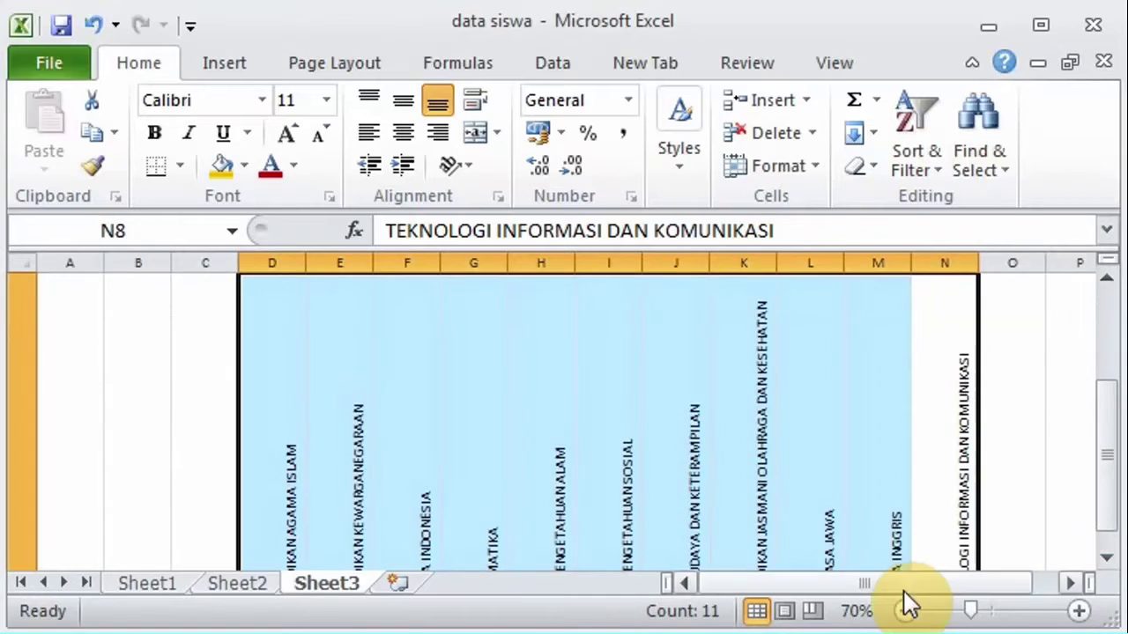
{"action": "left_click", "coordinate": [907, 610]}
{"action": "left_click", "coordinate": [906, 610]}
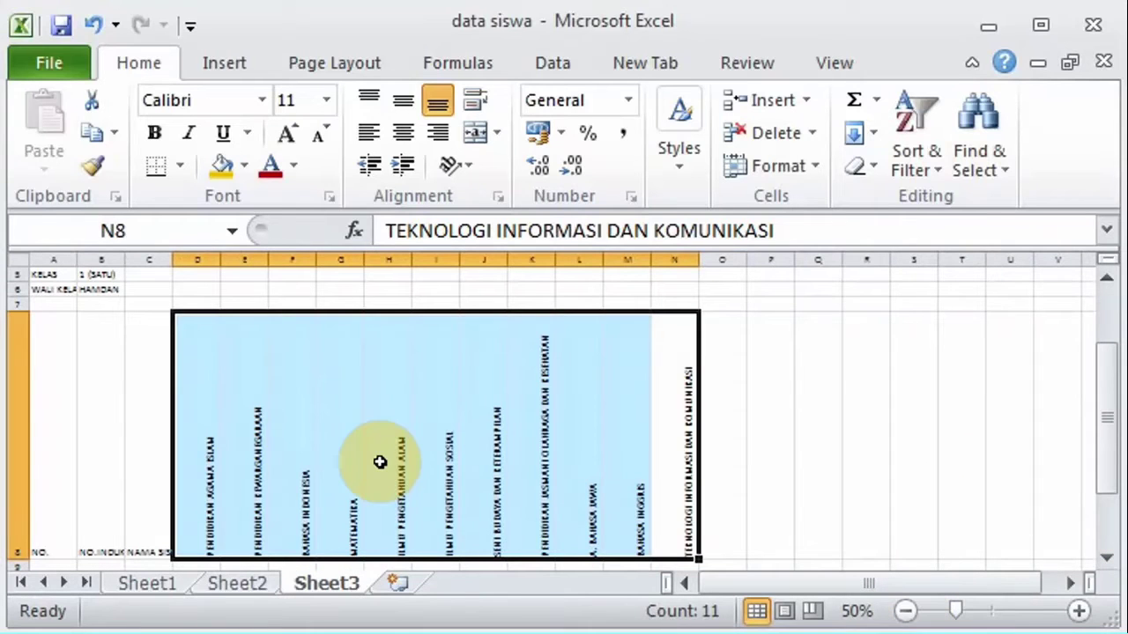
{"action": "left_click", "coordinate": [528, 461]}
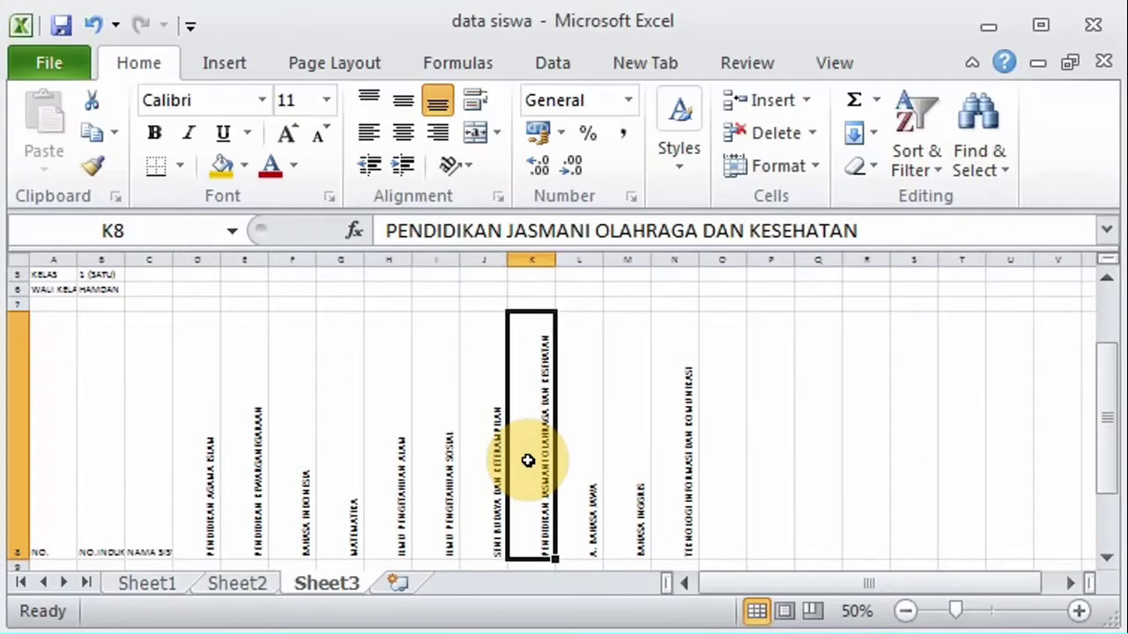
Step: Center the K8 heading horizontally and vertically, undoing trial indent and wrap changes
{"action": "left_click", "coordinate": [407, 165]}
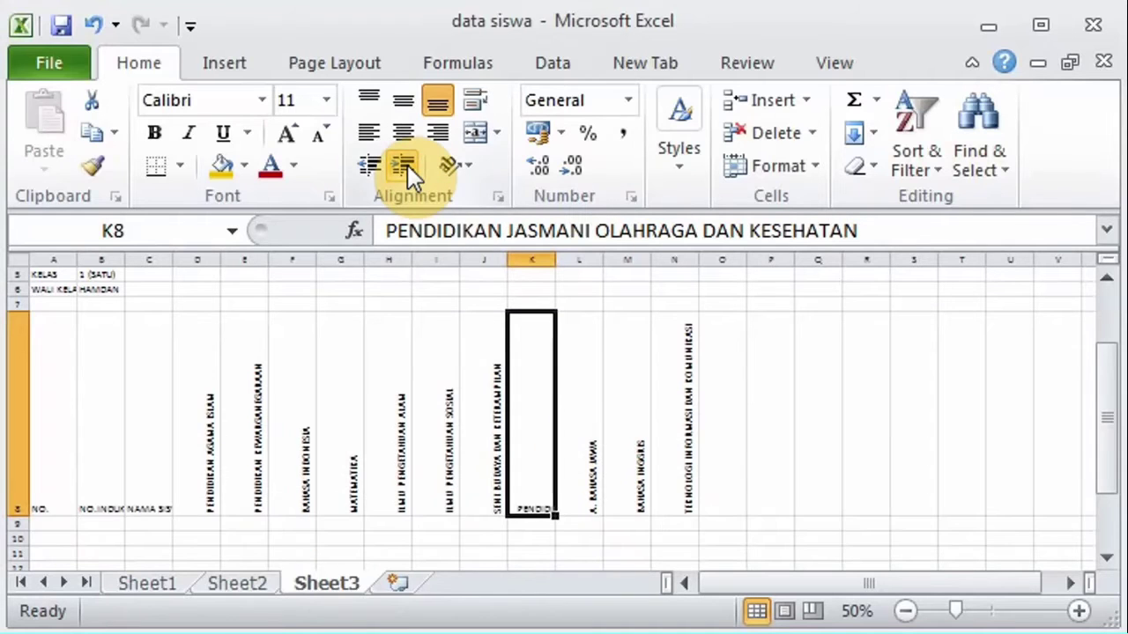
{"action": "left_click", "coordinate": [407, 164]}
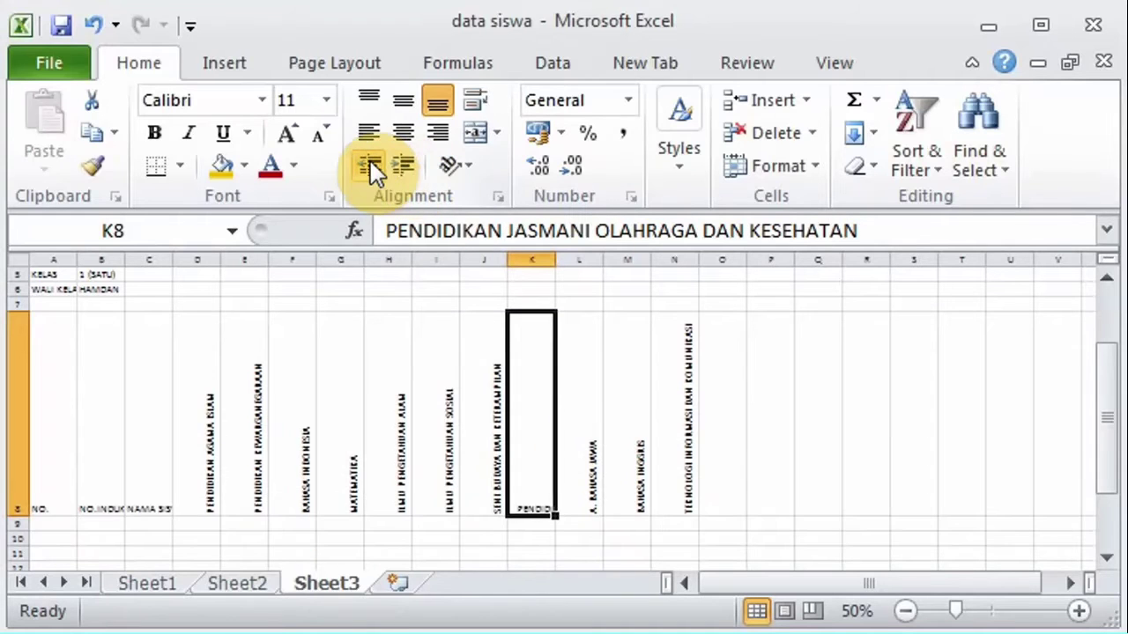
{"action": "left_click", "coordinate": [101, 26]}
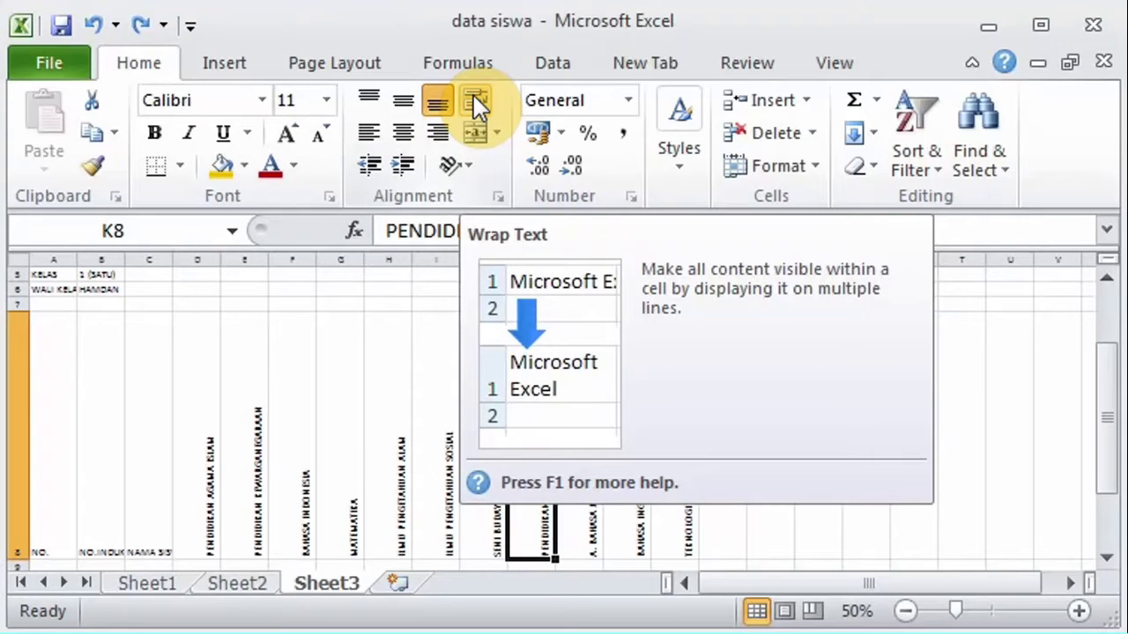
{"action": "left_click", "coordinate": [473, 95]}
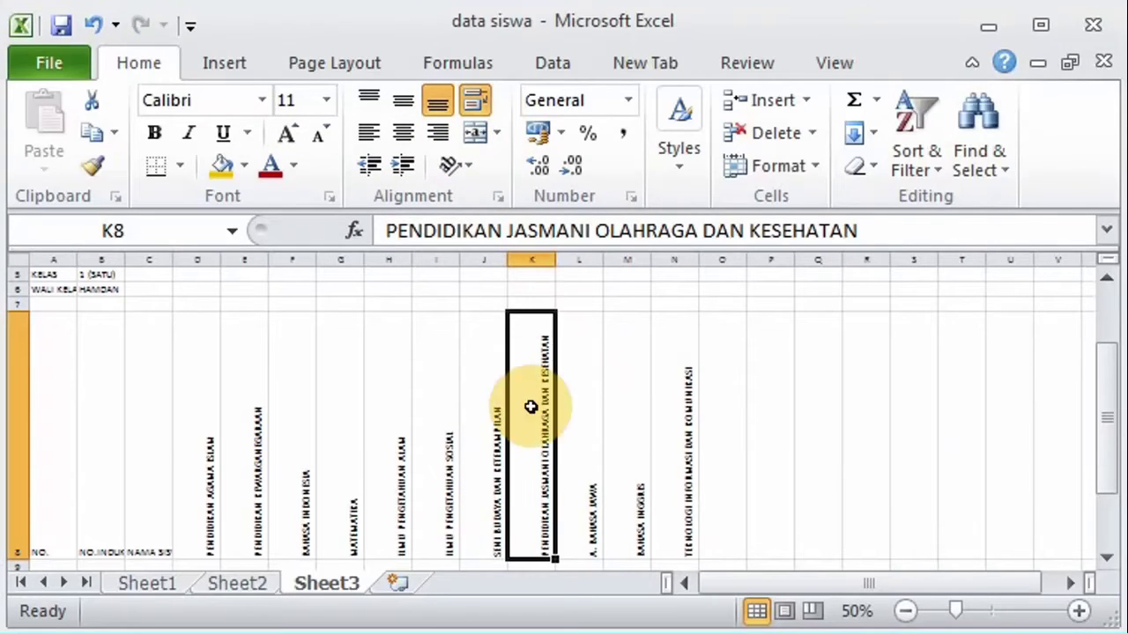
{"action": "left_click", "coordinate": [596, 231]}
{"action": "key", "text": "Return"}
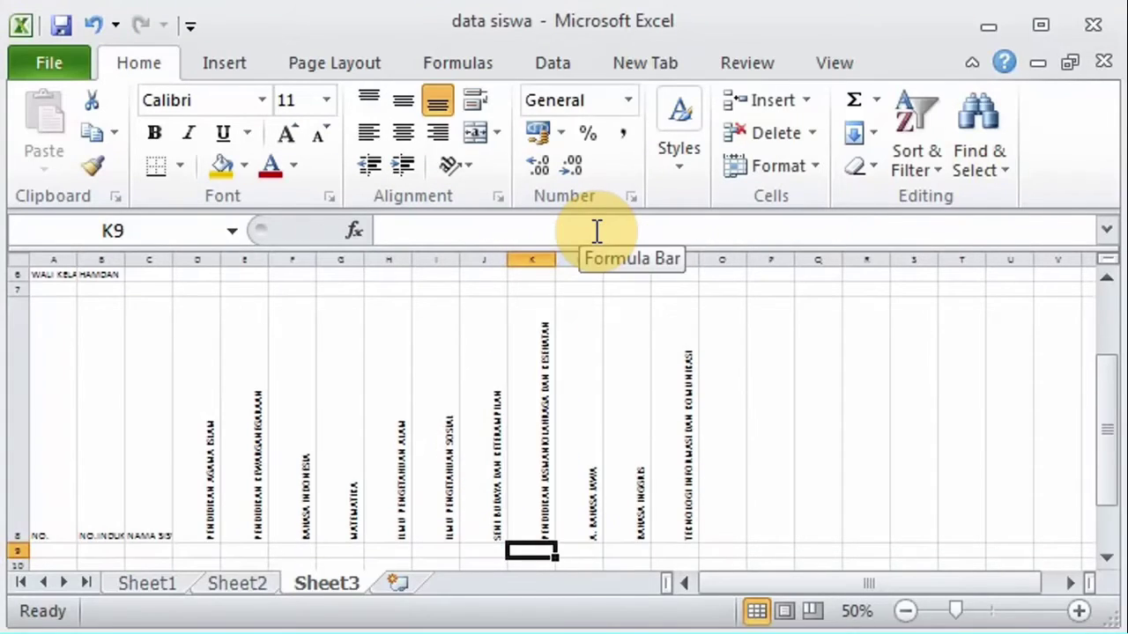
{"action": "key", "text": "ctrl+z"}
{"action": "left_click", "coordinate": [572, 370]}
{"action": "left_click", "coordinate": [539, 392]}
{"action": "left_click", "coordinate": [403, 132]}
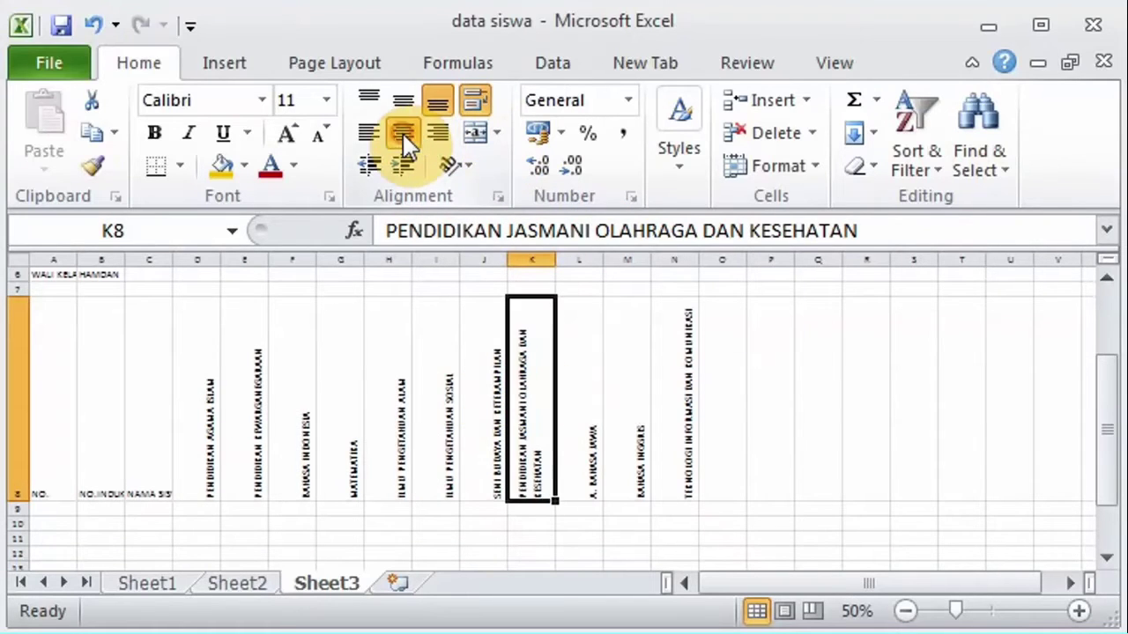
{"action": "left_click", "coordinate": [402, 97]}
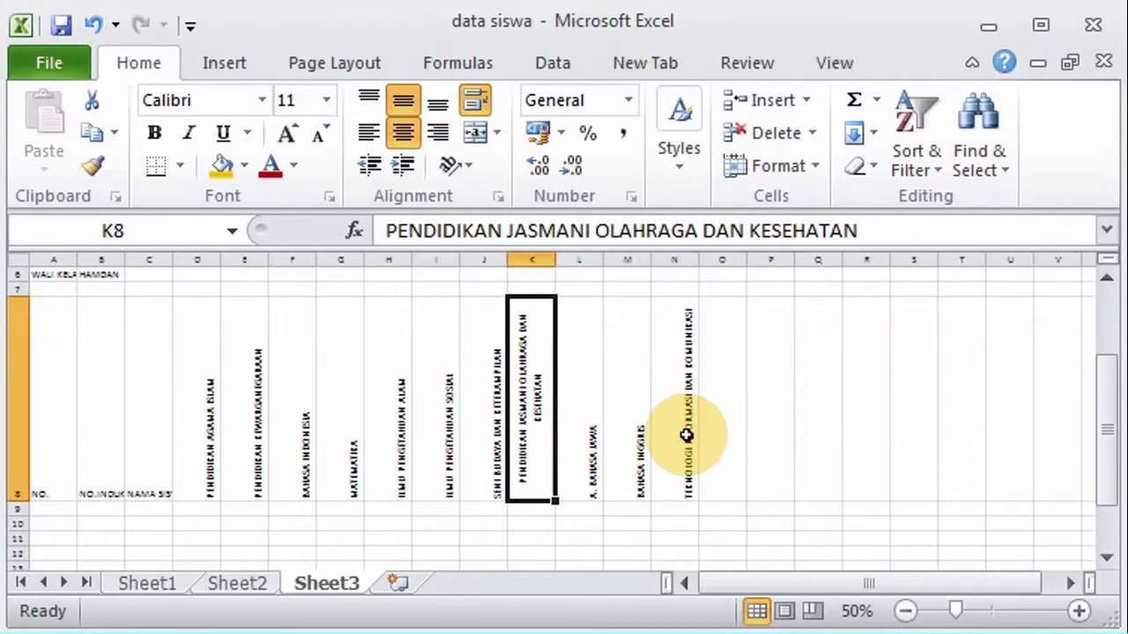
{"action": "left_click", "coordinate": [437, 104]}
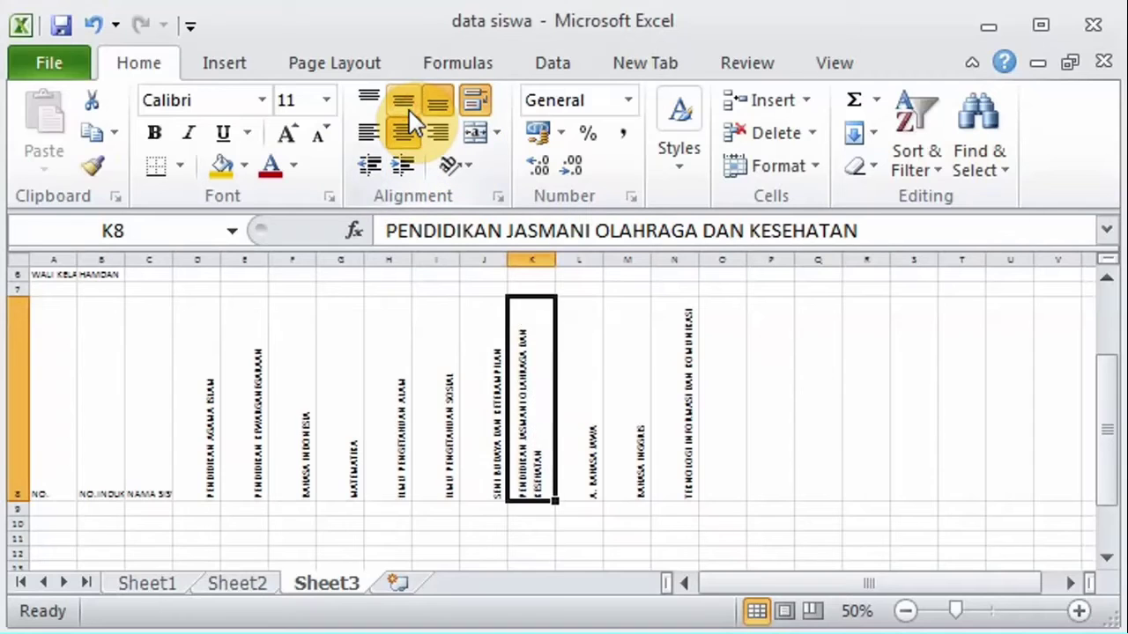
{"action": "left_click", "coordinate": [395, 93]}
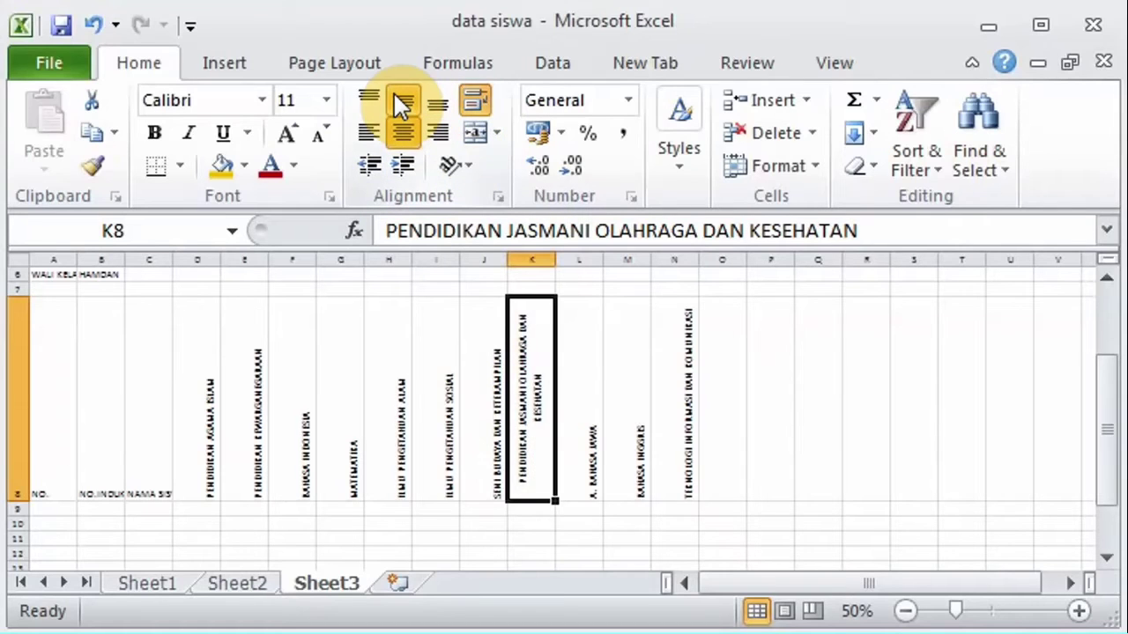
Step: Wrap, center and middle-align the N8 TEKNOLOGI INFORMASI DAN KOMUNIKASI heading, undoing an accidental edit
{"action": "left_click", "coordinate": [687, 399]}
{"action": "left_click", "coordinate": [475, 101]}
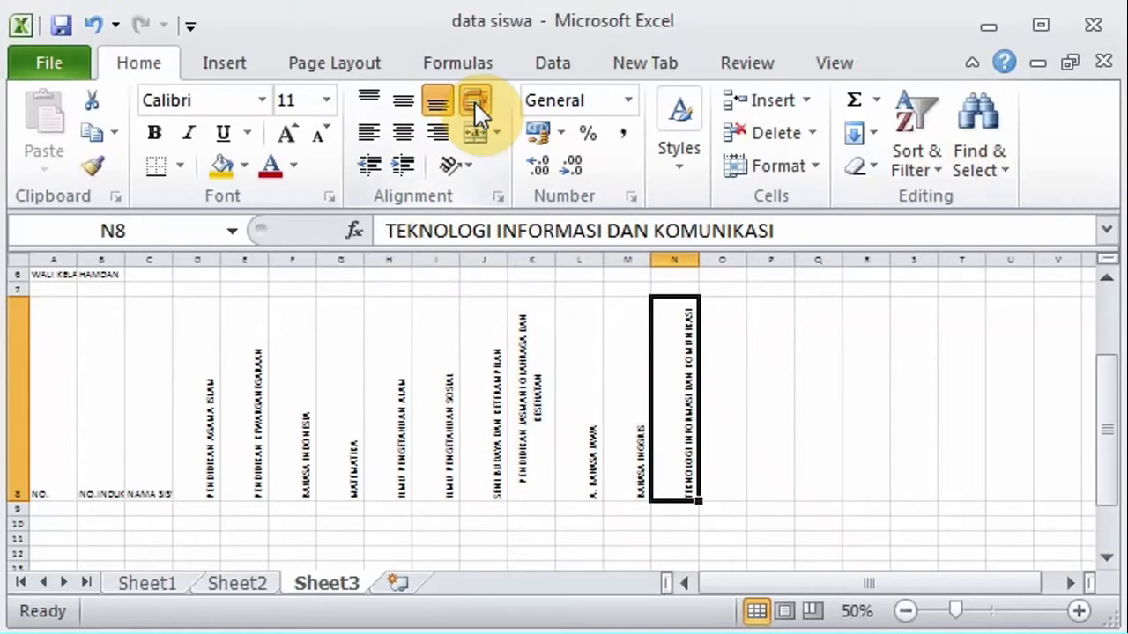
{"action": "left_click", "coordinate": [405, 133]}
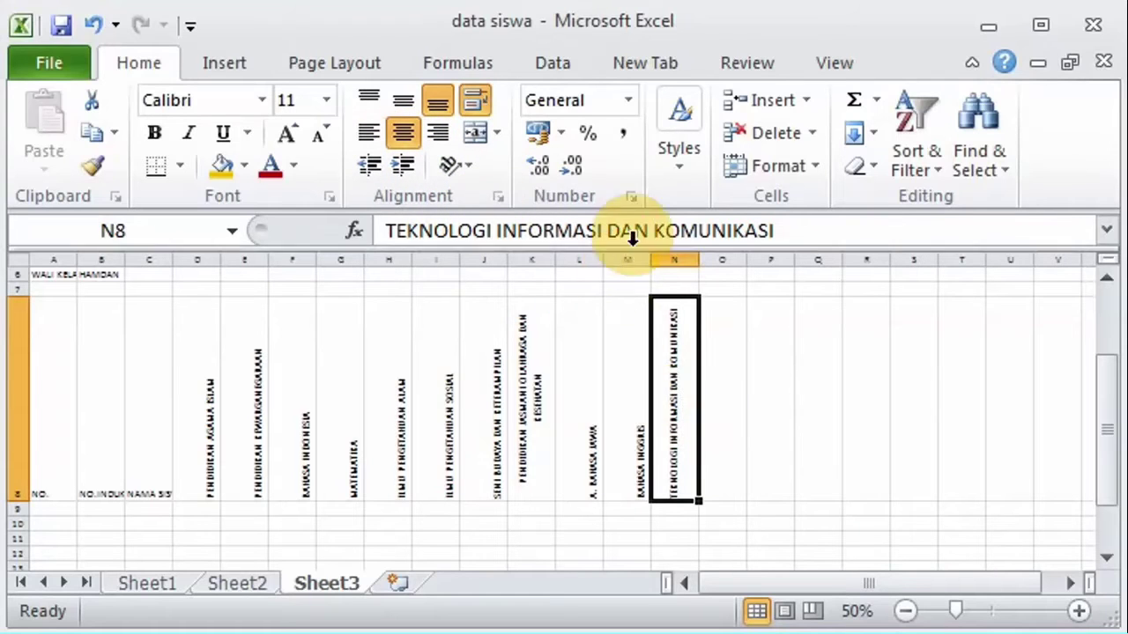
{"action": "left_click", "coordinate": [604, 230]}
{"action": "key", "text": "BackSpace"}
{"action": "key", "text": "Return"}
{"action": "key", "text": "Up"}
{"action": "key", "text": "Right"}
{"action": "key", "text": "Right"}
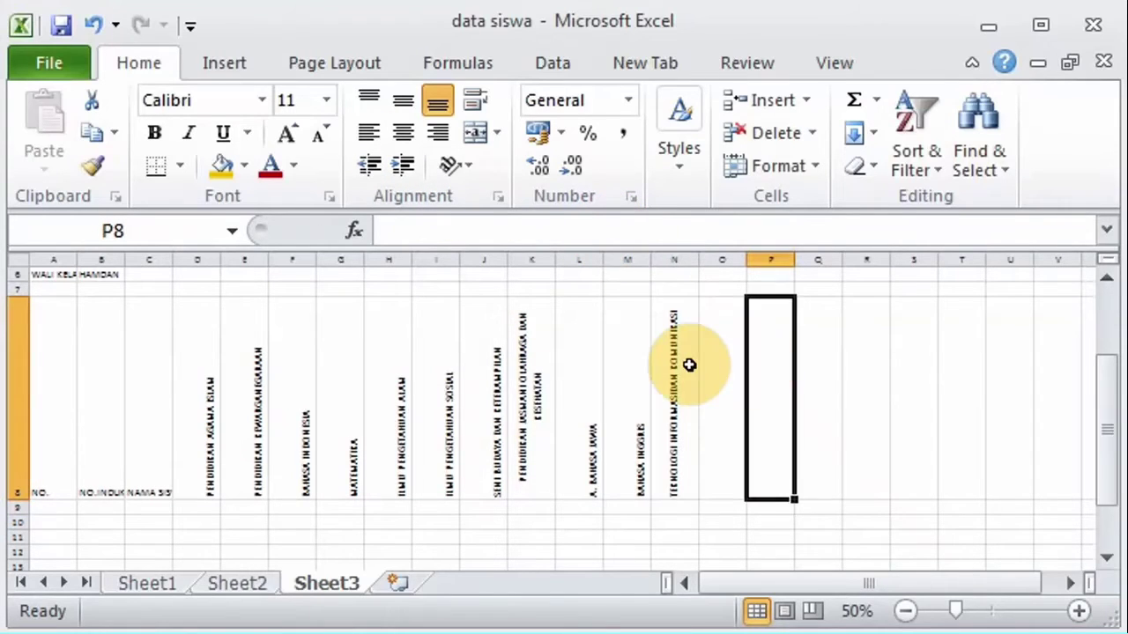
{"action": "key", "text": "Left"}
{"action": "key", "text": "Left"}
{"action": "key", "text": "Left"}
{"action": "key", "text": "Right"}
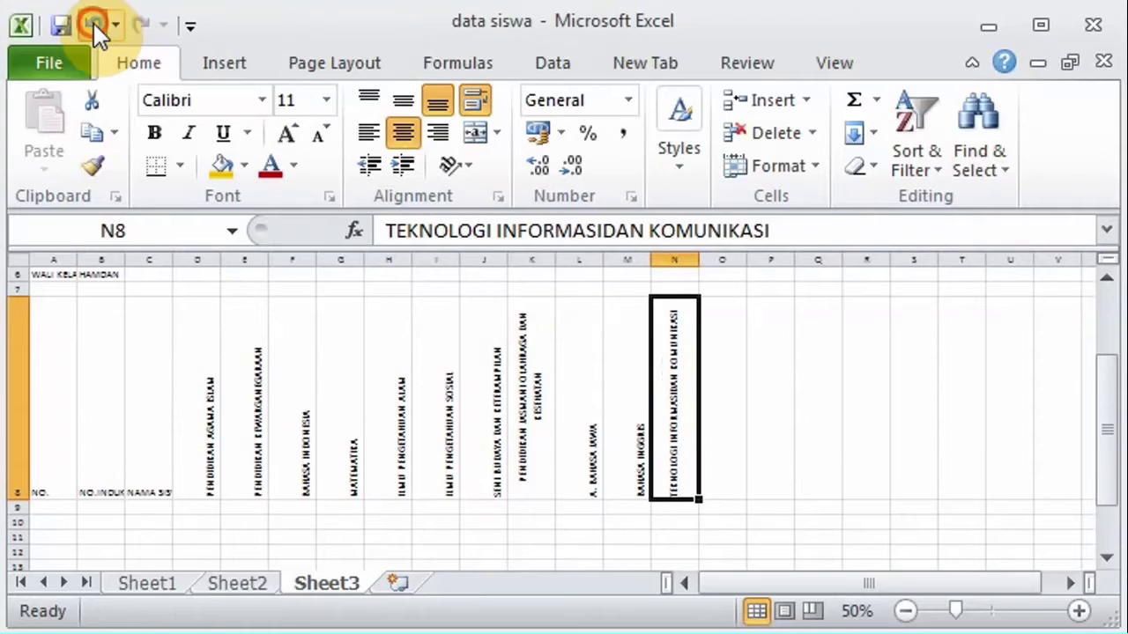
{"action": "left_click", "coordinate": [93, 24]}
{"action": "left_click", "coordinate": [393, 101]}
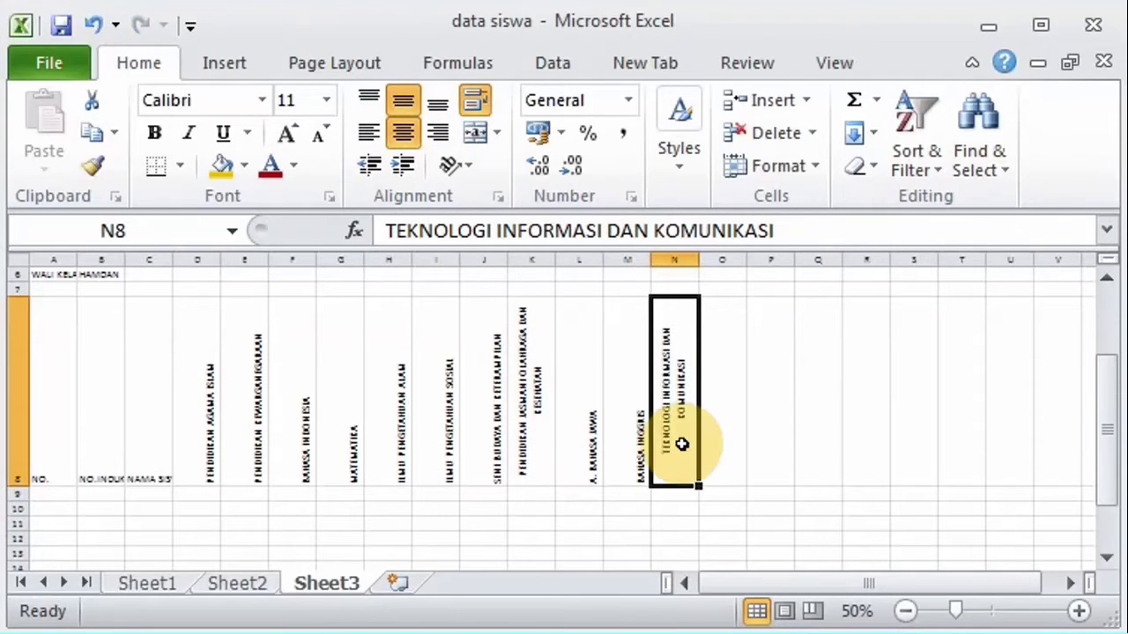
{"action": "left_click", "coordinate": [202, 386]}
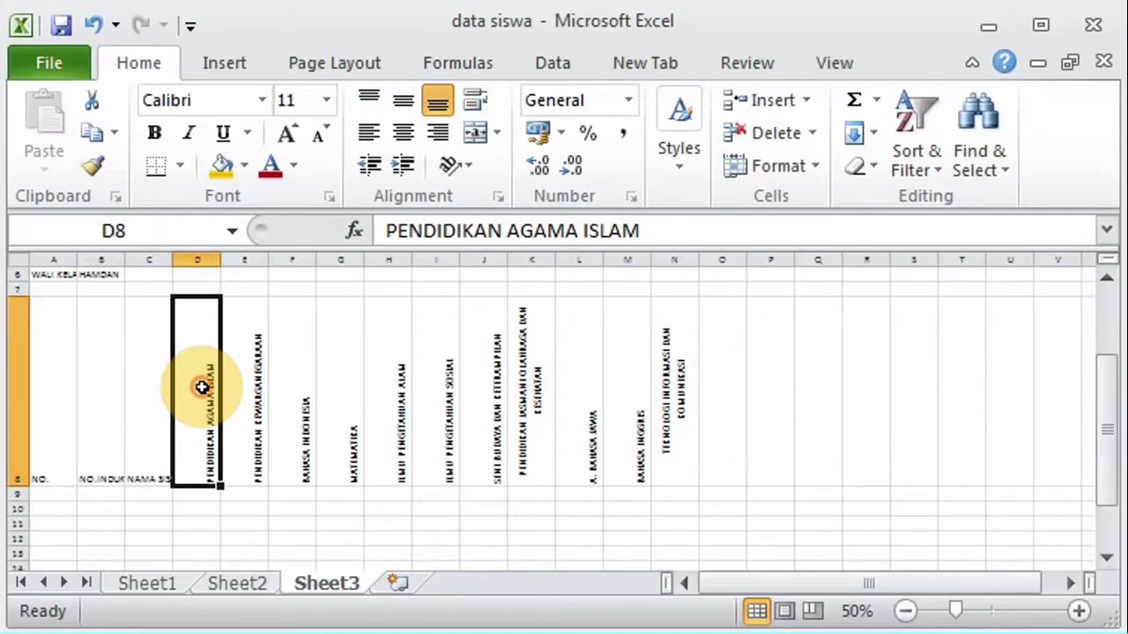
Step: Wrap the D8:J8 headers and center them horizontally and vertically
{"action": "left_click", "coordinate": [489, 408], "text": "shift"}
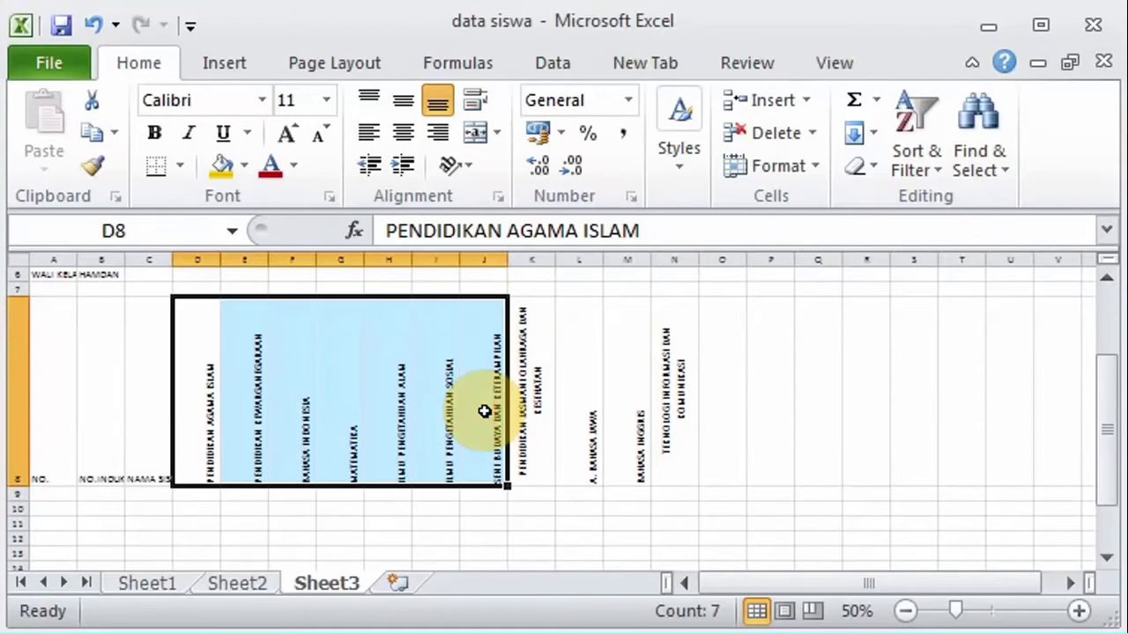
{"action": "left_click", "coordinate": [468, 100]}
{"action": "left_click", "coordinate": [399, 127]}
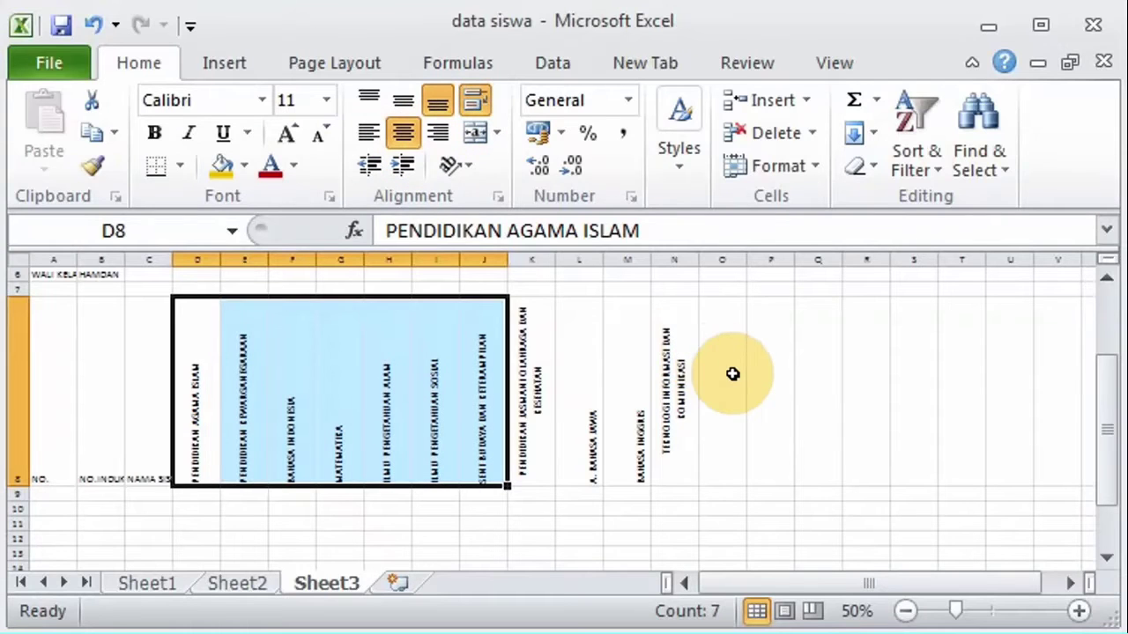
{"action": "left_click", "coordinate": [732, 374]}
{"action": "left_click", "coordinate": [337, 370]}
{"action": "left_click", "coordinate": [94, 26]}
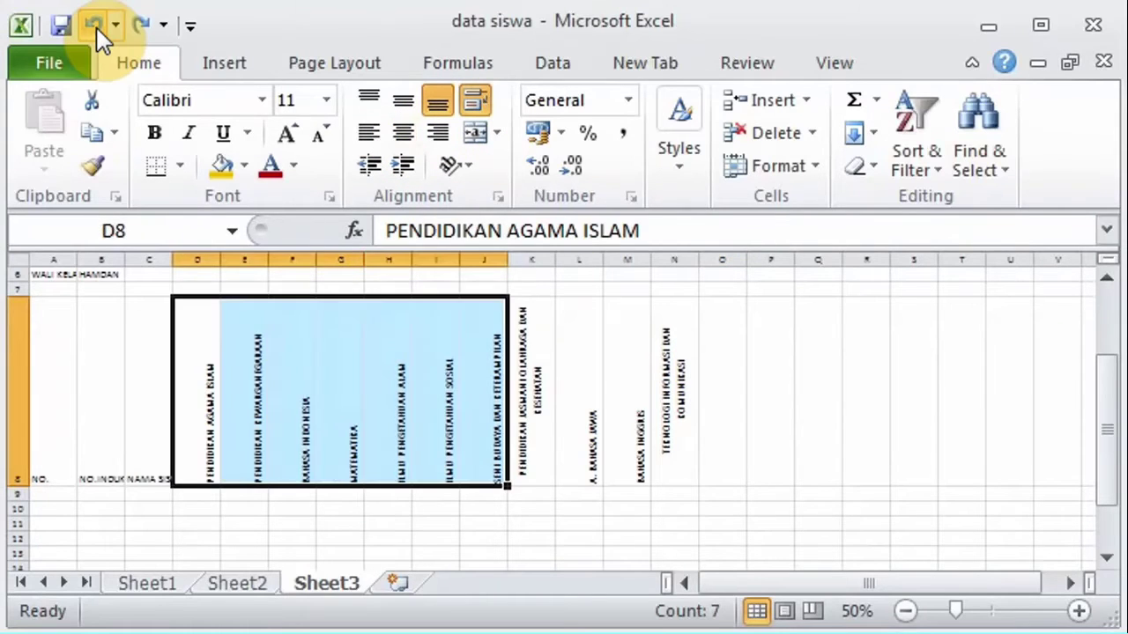
{"action": "left_click", "coordinate": [97, 28]}
{"action": "left_click", "coordinate": [143, 26]}
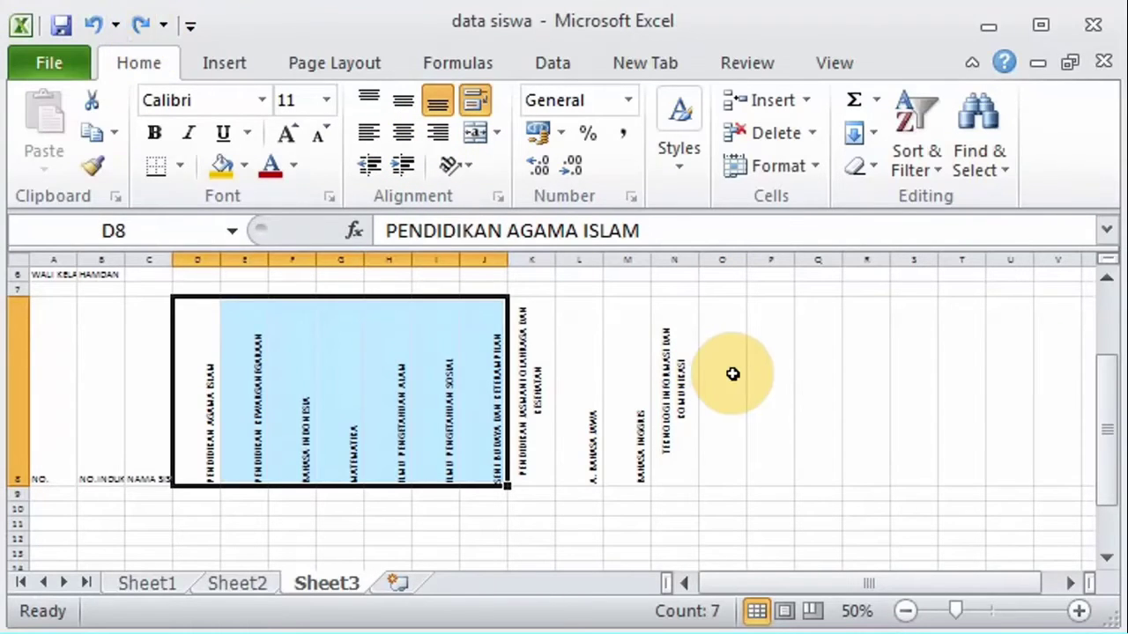
{"action": "left_click", "coordinate": [731, 374]}
{"action": "left_click", "coordinate": [197, 387]}
{"action": "left_click", "coordinate": [483, 390], "text": "shift"}
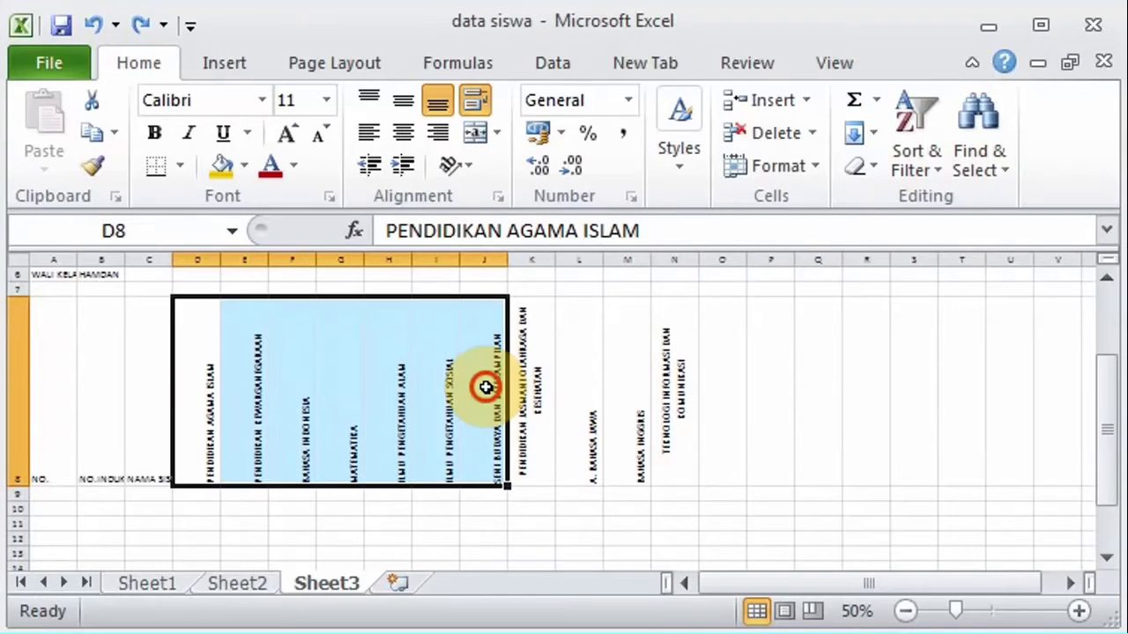
{"action": "left_click", "coordinate": [403, 132]}
{"action": "left_click", "coordinate": [403, 100]}
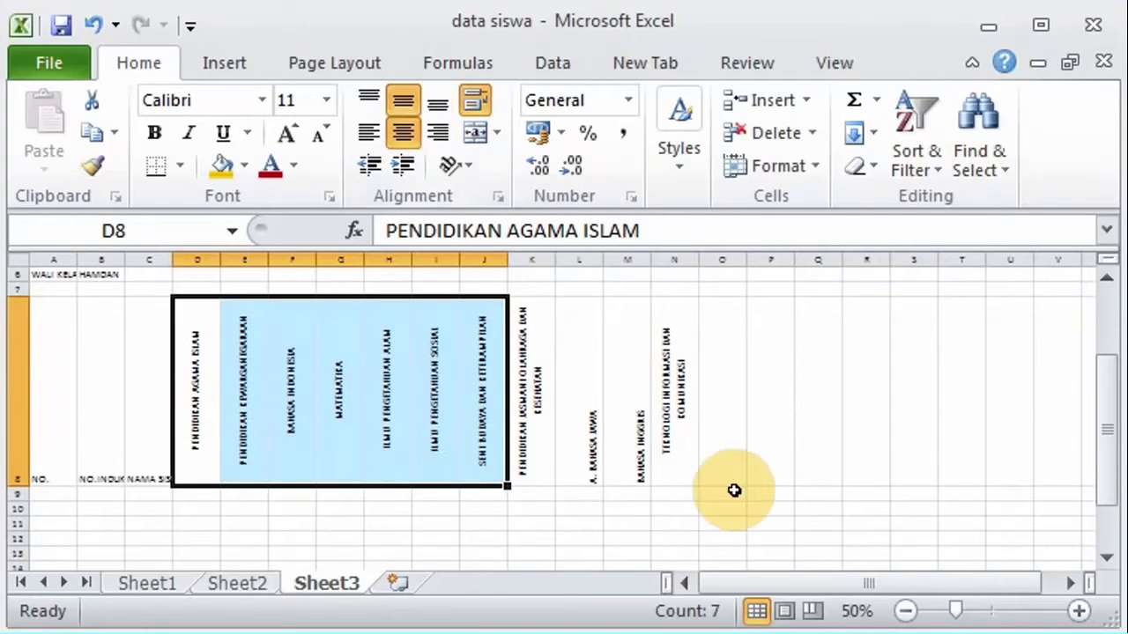
Step: Center L8:M8 and A8:C8 horizontally and vertically, and wrap NAMA SISWA in C8
{"action": "left_click", "coordinate": [578, 356]}
{"action": "left_click", "coordinate": [632, 381], "text": "shift"}
{"action": "left_click", "coordinate": [403, 133]}
{"action": "left_click", "coordinate": [402, 99]}
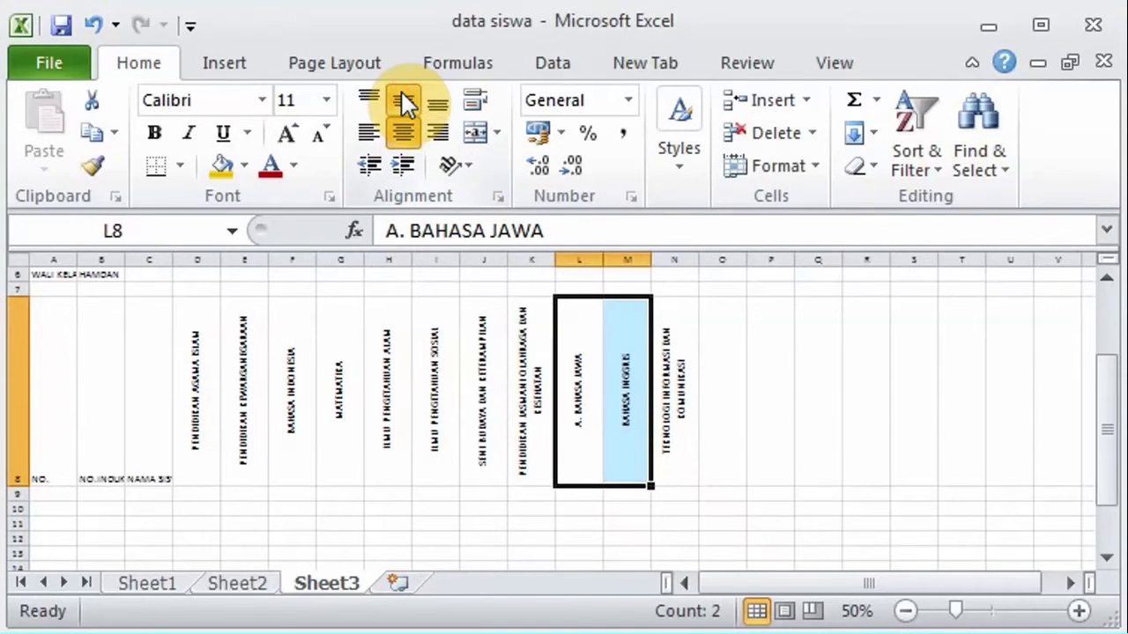
{"action": "left_click", "coordinate": [729, 402]}
{"action": "left_click", "coordinate": [56, 433]}
{"action": "left_click", "coordinate": [149, 443], "text": "shift"}
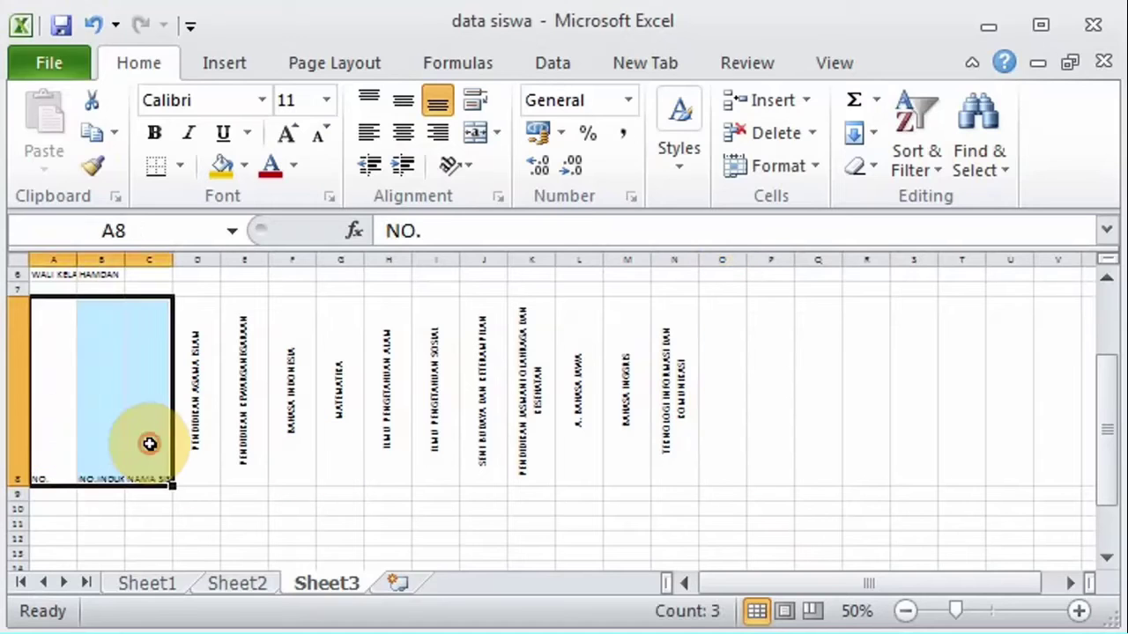
{"action": "left_click", "coordinate": [403, 133]}
{"action": "left_click", "coordinate": [403, 100]}
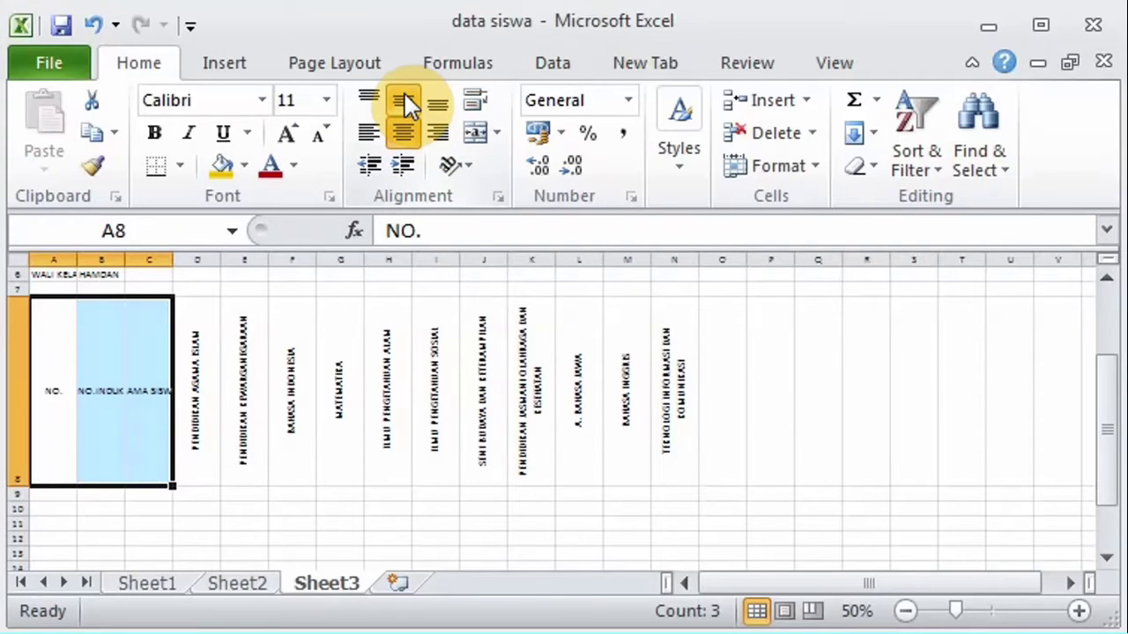
{"action": "left_click", "coordinate": [156, 415]}
{"action": "left_click", "coordinate": [473, 100]}
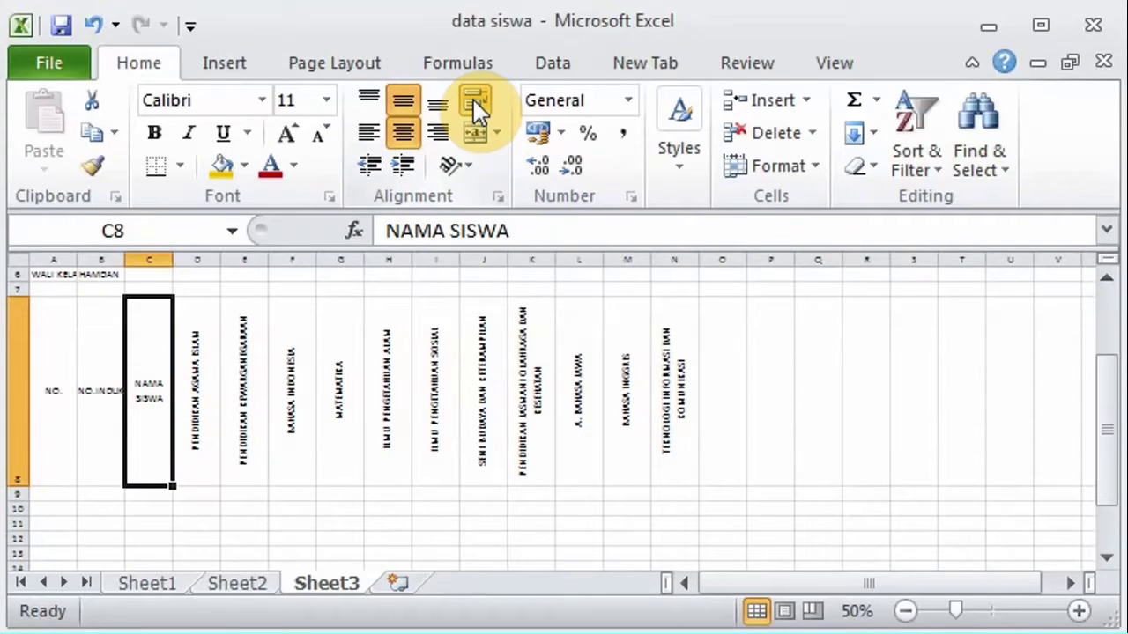
Step: Reapply upward rotation to the D8 header and toggle Wrap Text on NO.INDUK in B8
{"action": "left_click", "coordinate": [201, 401]}
{"action": "left_click", "coordinate": [454, 165]}
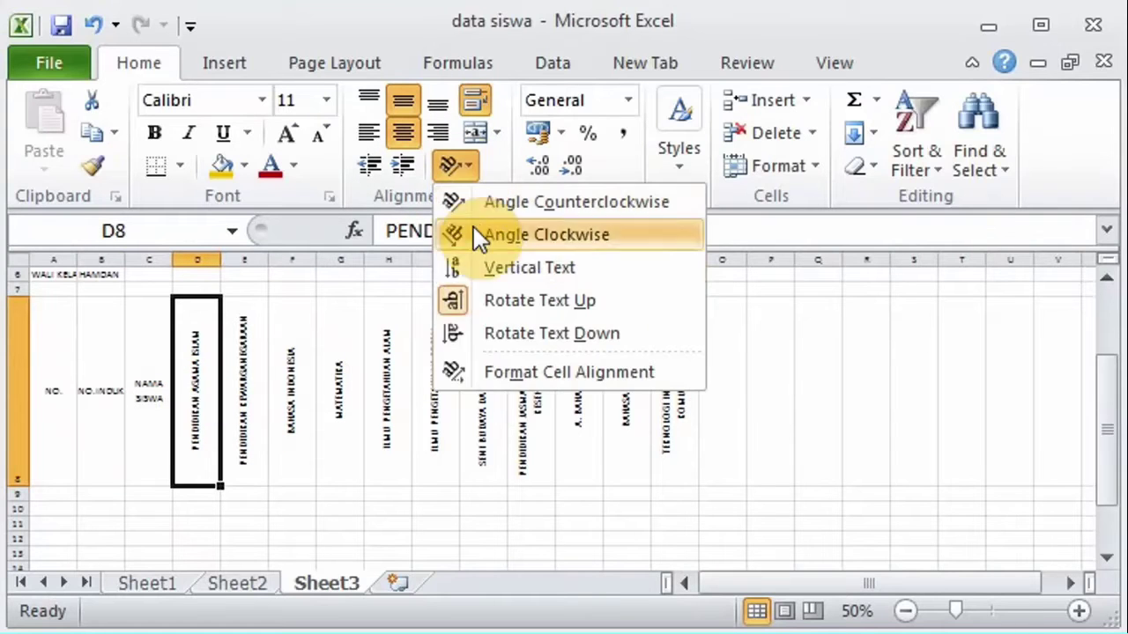
{"action": "left_click", "coordinate": [500, 168]}
{"action": "left_click", "coordinate": [473, 168]}
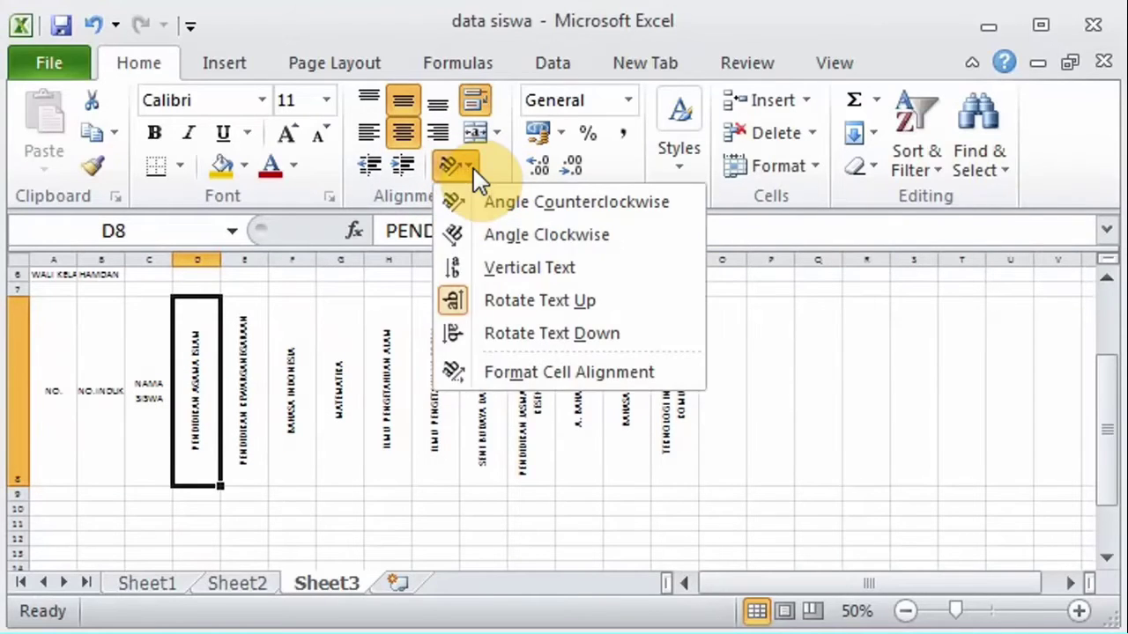
{"action": "left_click", "coordinate": [457, 303]}
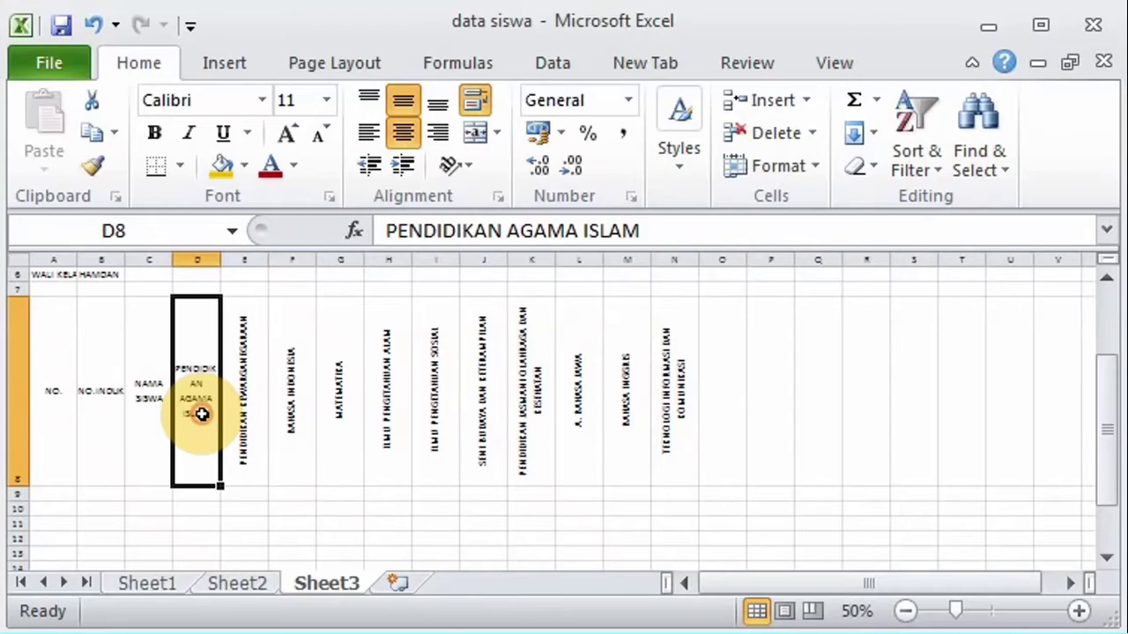
{"action": "left_click", "coordinate": [458, 167]}
{"action": "left_click", "coordinate": [479, 297]}
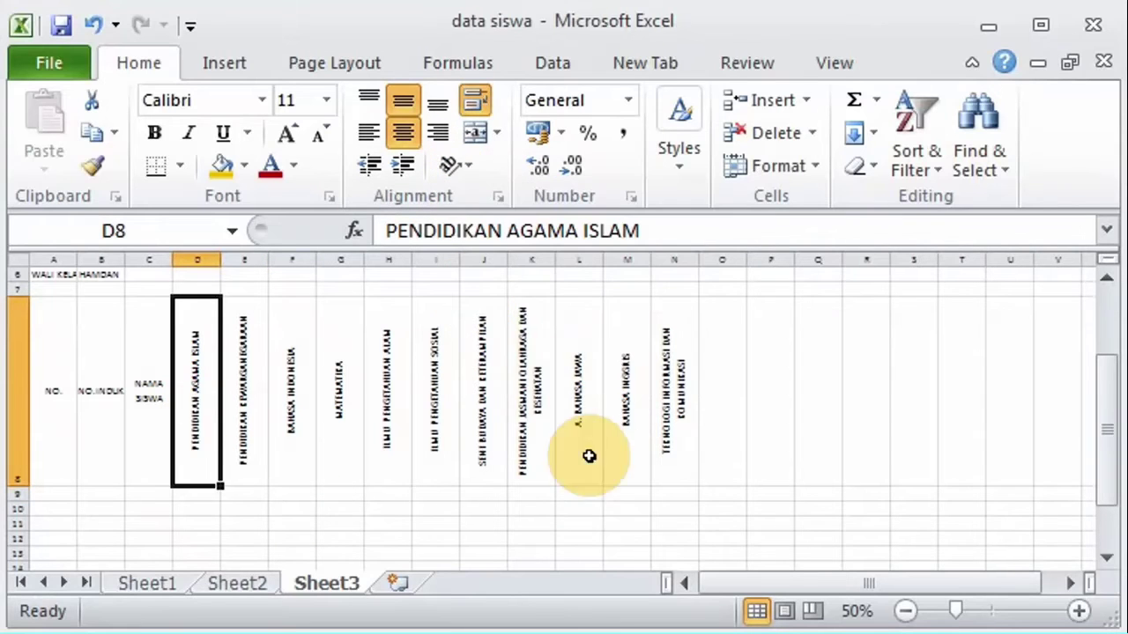
{"action": "left_click", "coordinate": [105, 352]}
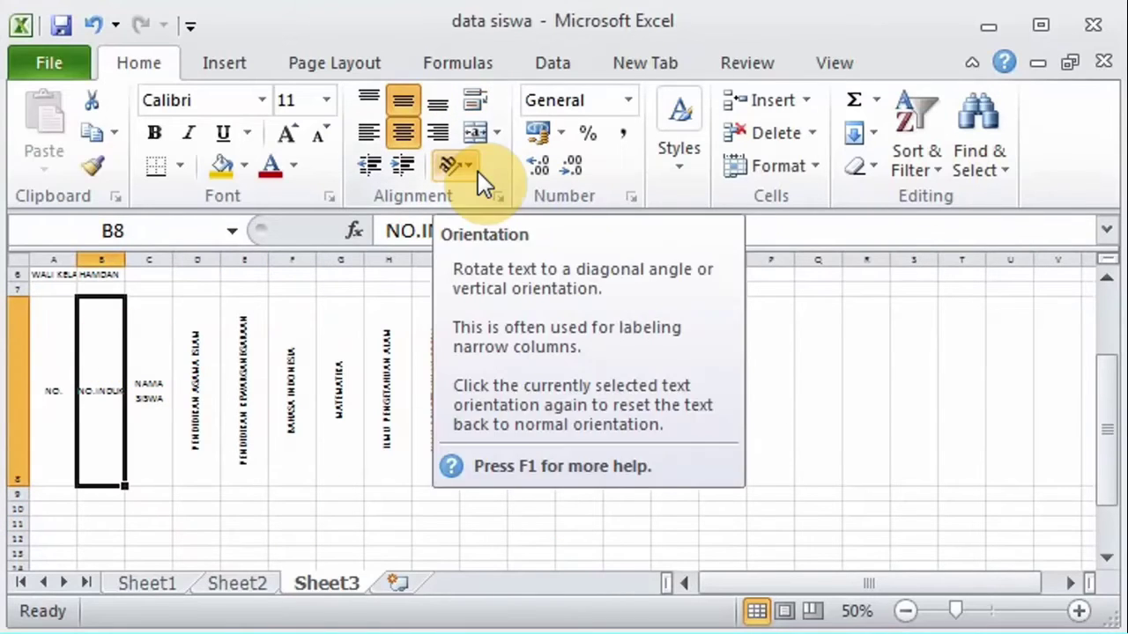
{"action": "left_click", "coordinate": [476, 101]}
{"action": "left_click", "coordinate": [475, 101]}
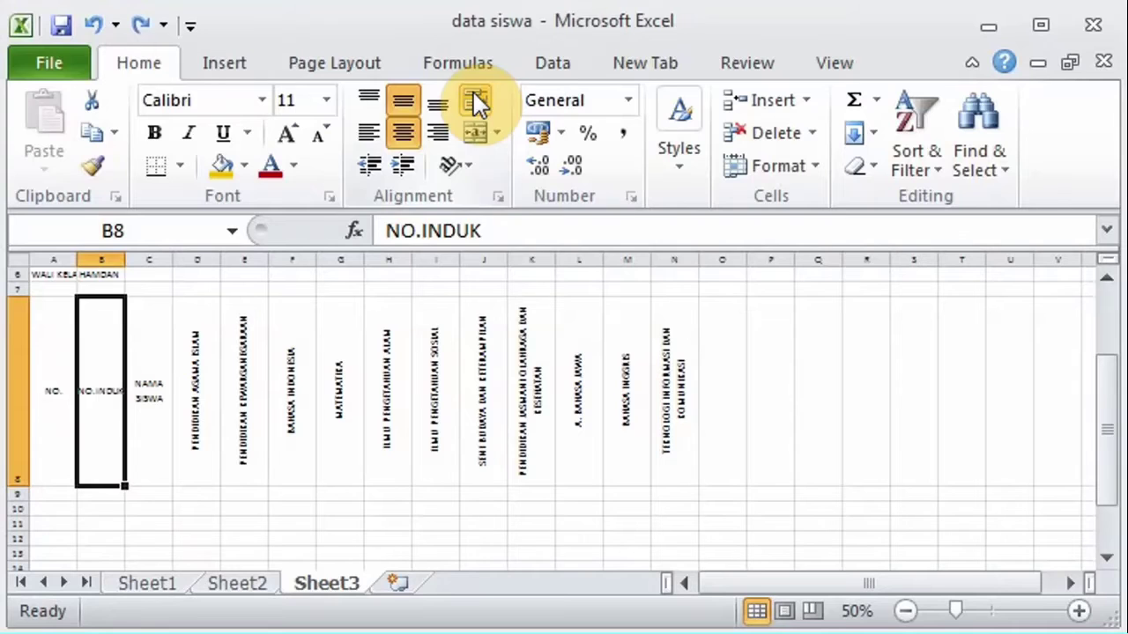
{"action": "left_click", "coordinate": [761, 359]}
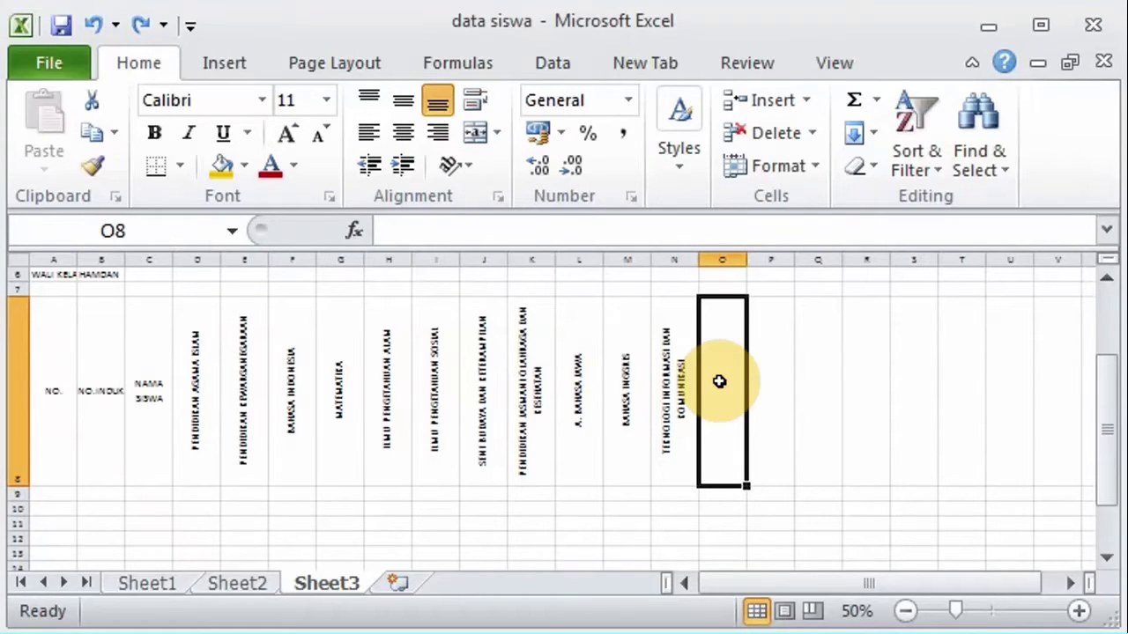
Step: Enter JUMLAH in Q8, centred both ways and rotated to read upward
{"action": "left_click", "coordinate": [767, 388]}
{"action": "left_click", "coordinate": [810, 411]}
{"action": "type", "text": "JUM"}
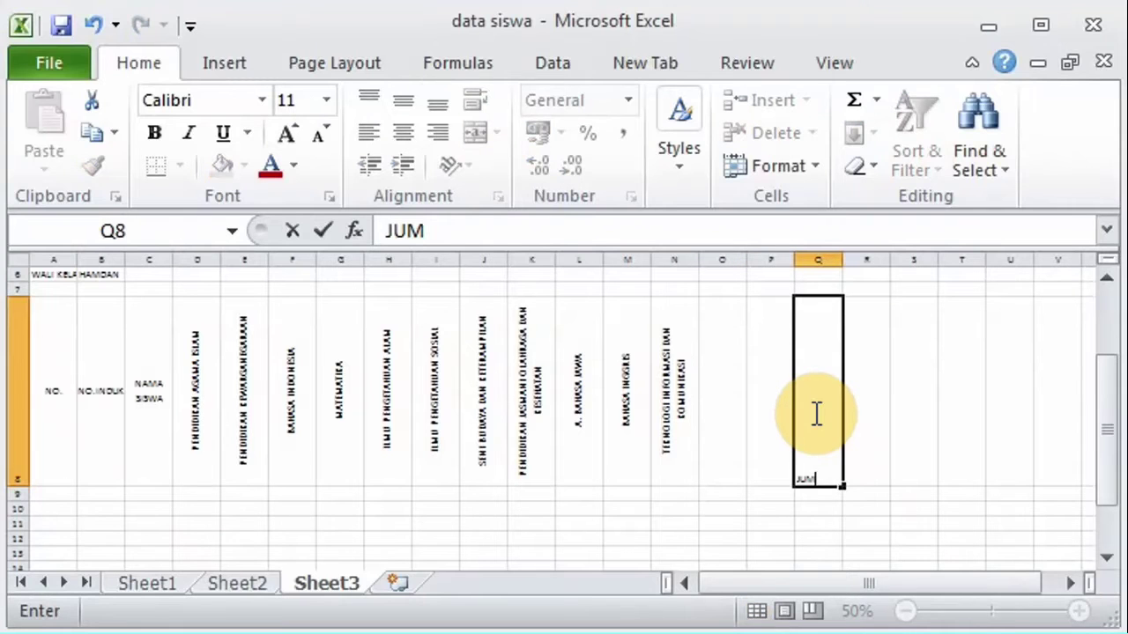
{"action": "left_click", "coordinate": [895, 396]}
{"action": "left_click", "coordinate": [821, 392]}
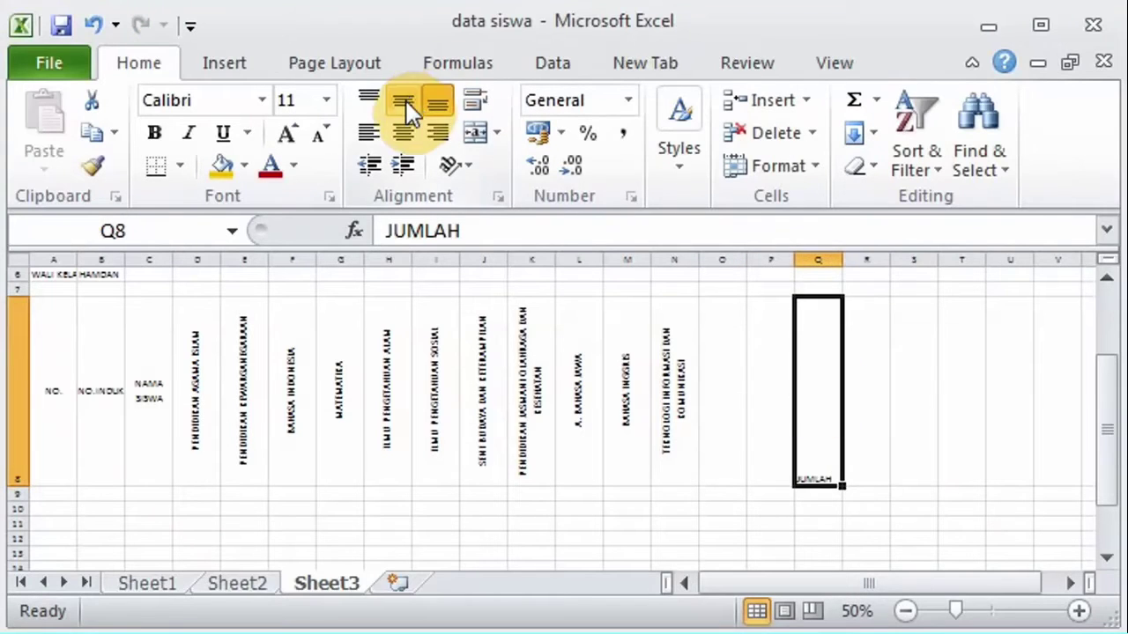
{"action": "left_click", "coordinate": [404, 104]}
{"action": "left_click", "coordinate": [405, 132]}
{"action": "left_click", "coordinate": [454, 166]}
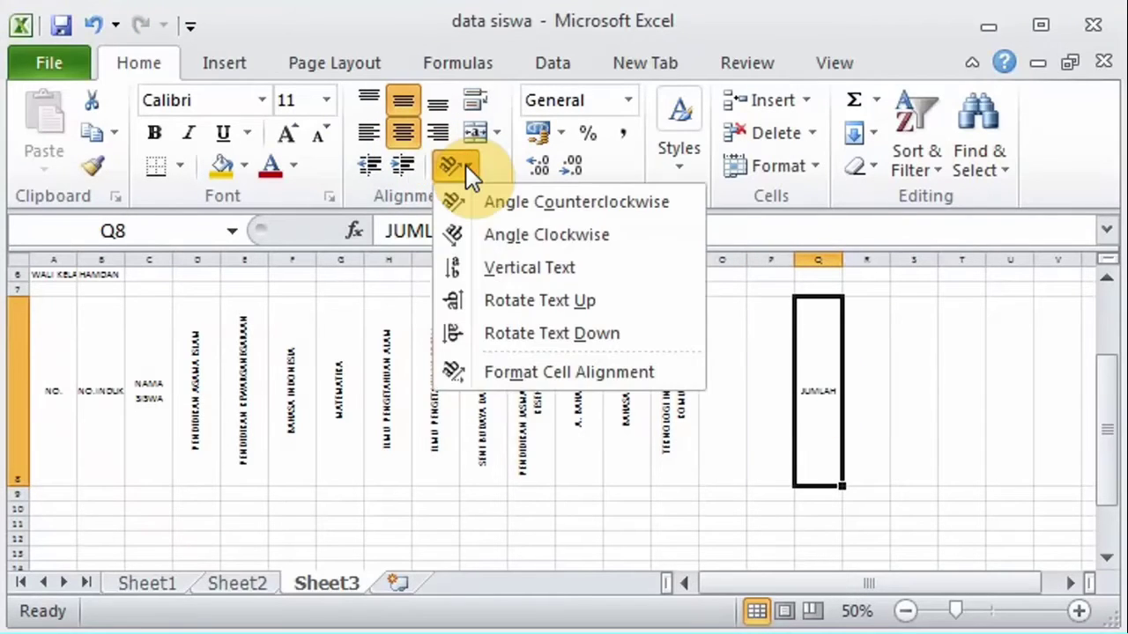
{"action": "left_click", "coordinate": [511, 297]}
Step: Enter RATA-RATA in R8, centred both ways and rotated upward to match JUMLAH
{"action": "left_click", "coordinate": [865, 396]}
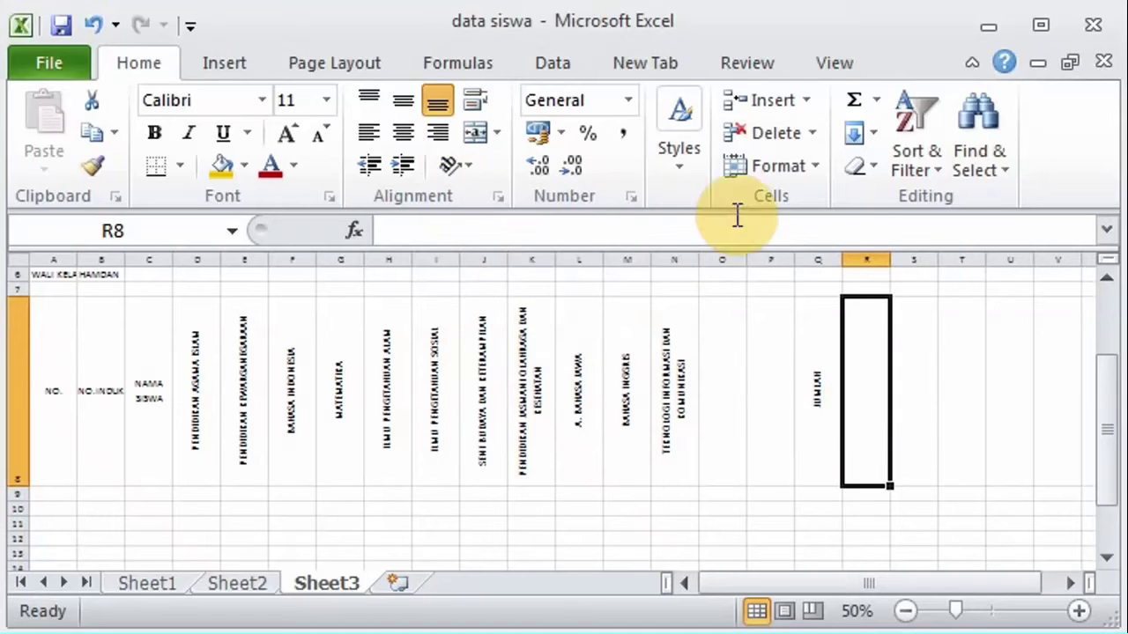
{"action": "type", "text": "RATA-RATA"}
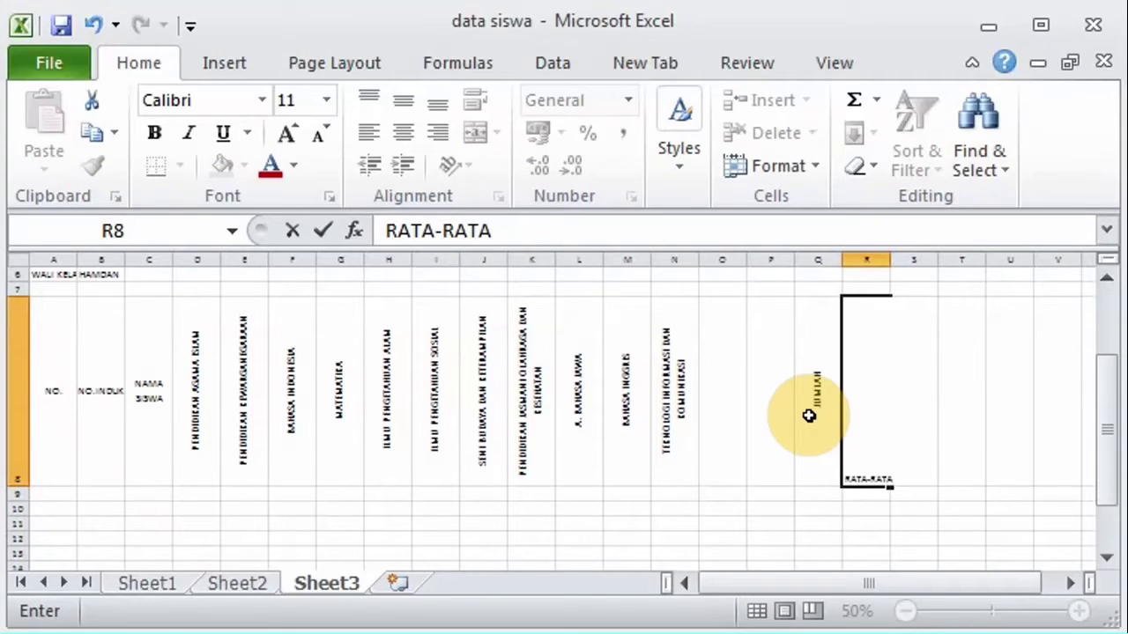
{"action": "left_click", "coordinate": [951, 415]}
{"action": "left_click", "coordinate": [865, 396]}
{"action": "left_click", "coordinate": [403, 132]}
{"action": "left_click", "coordinate": [404, 104]}
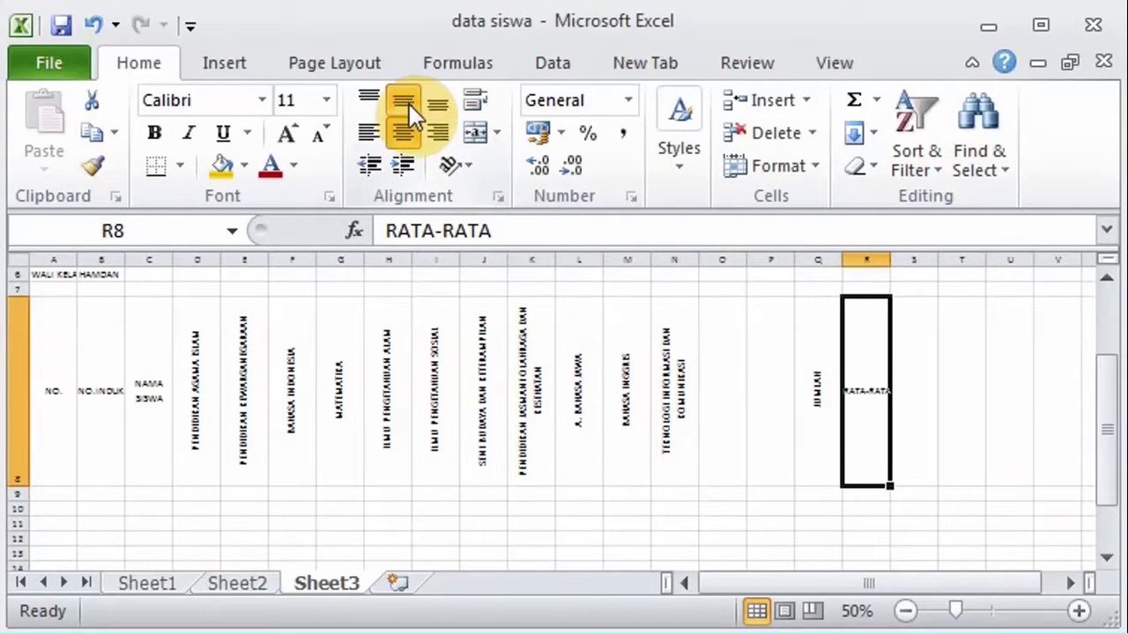
{"action": "left_click", "coordinate": [454, 166]}
{"action": "left_click", "coordinate": [520, 300]}
{"action": "left_click", "coordinate": [919, 412]}
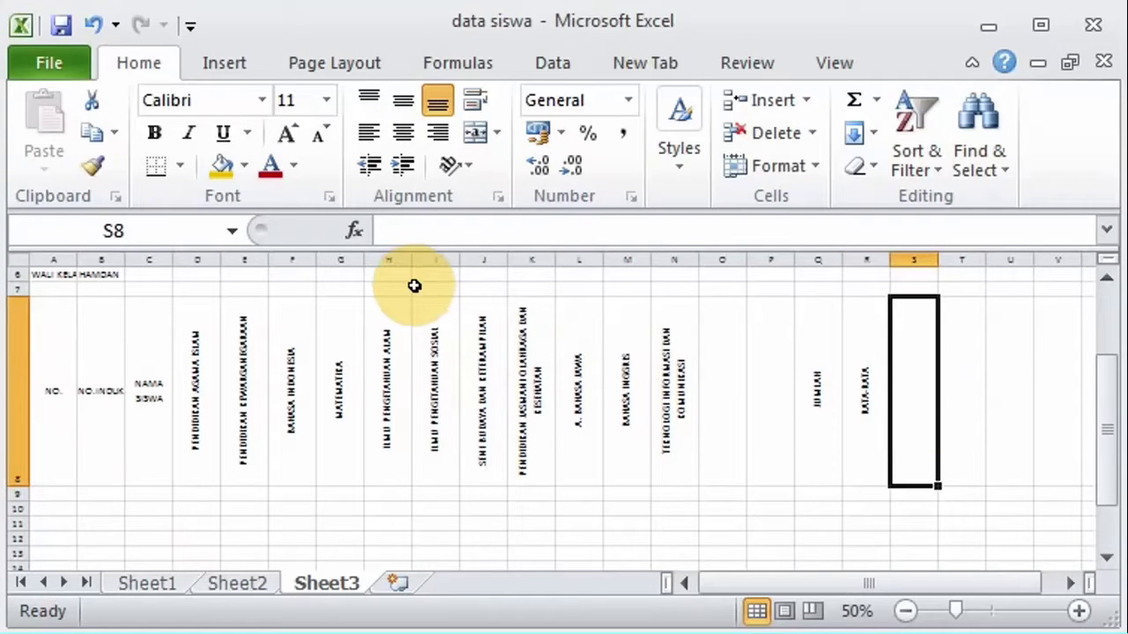
Step: Label D7 MATA PELAJARAN KKM above the subjects and select S8 for the next header
{"action": "left_click", "coordinate": [205, 291]}
{"action": "type", "text": "MATA PEL"}
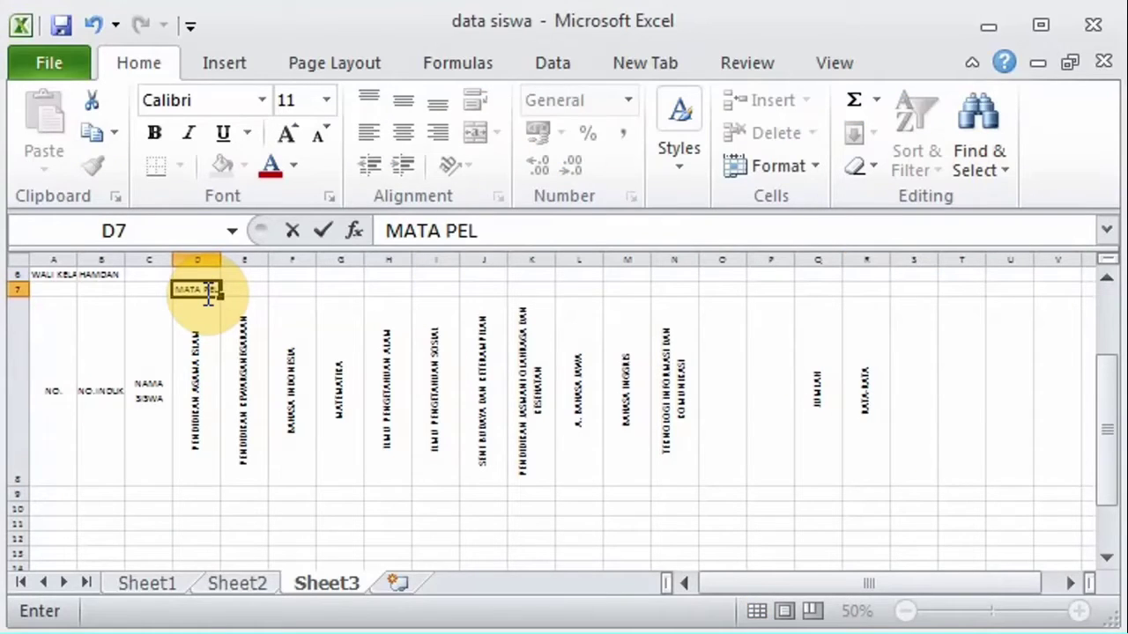
{"action": "type", "text": "AJARAN KK"}
{"action": "type", "text": "M"}
{"action": "left_click", "coordinate": [340, 289]}
{"action": "left_click", "coordinate": [917, 357]}
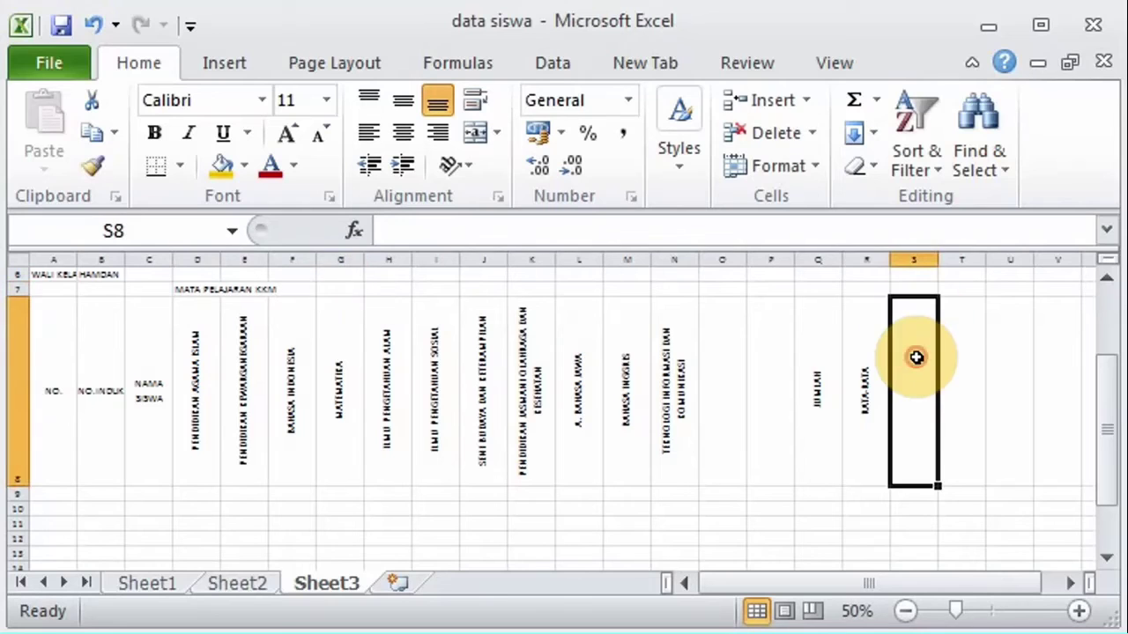
Step: Enter SIKAP in S8 and KERAJINAN in T8
{"action": "type", "text": "SIKAP"}
{"action": "left_click", "coordinate": [967, 392]}
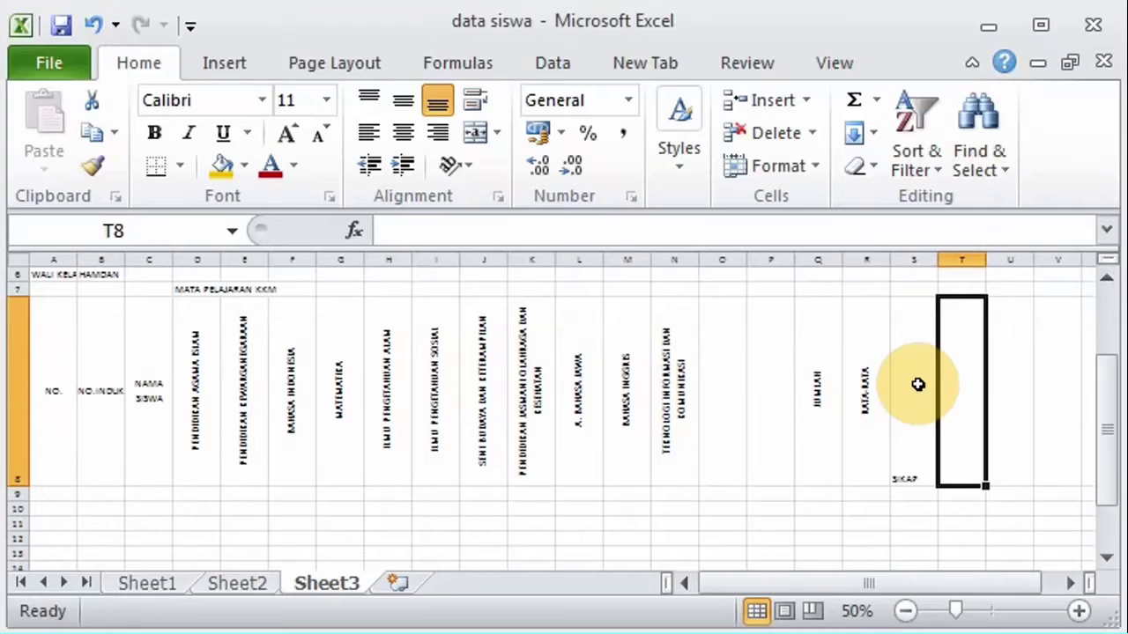
{"action": "type", "text": "KERAJINAN"}
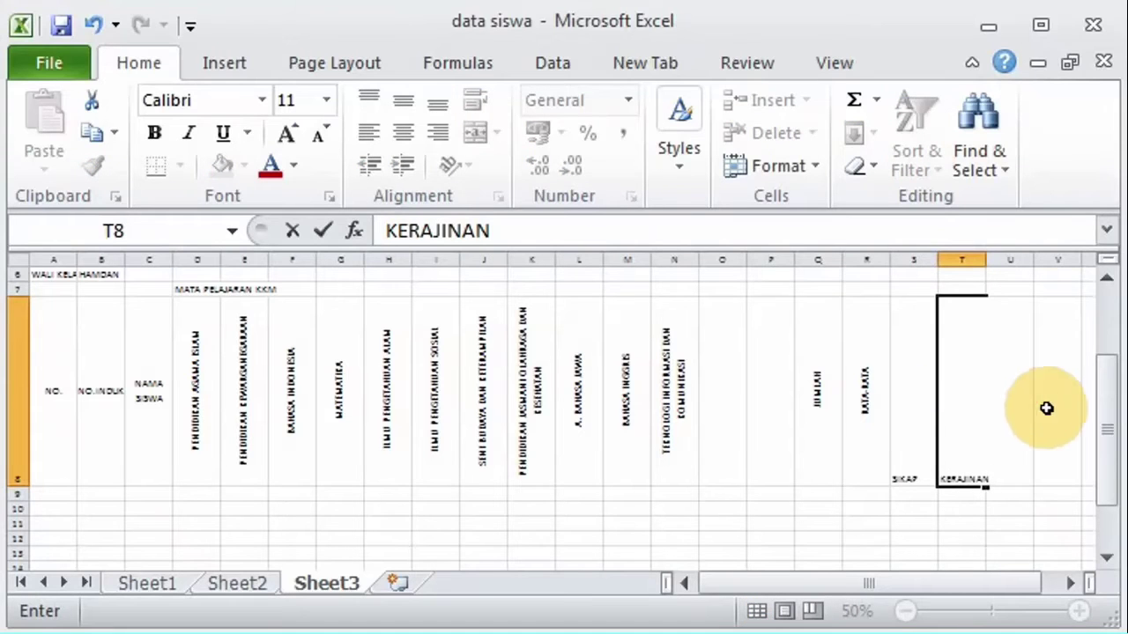
{"action": "left_click", "coordinate": [1007, 410]}
Step: Head U8 KEBERSIHAN DAN KETERAMPILAN
{"action": "left_click", "coordinate": [1080, 611]}
{"action": "left_click", "coordinate": [1080, 611]}
{"action": "left_click", "coordinate": [1080, 610]}
{"action": "left_click", "coordinate": [1080, 611]}
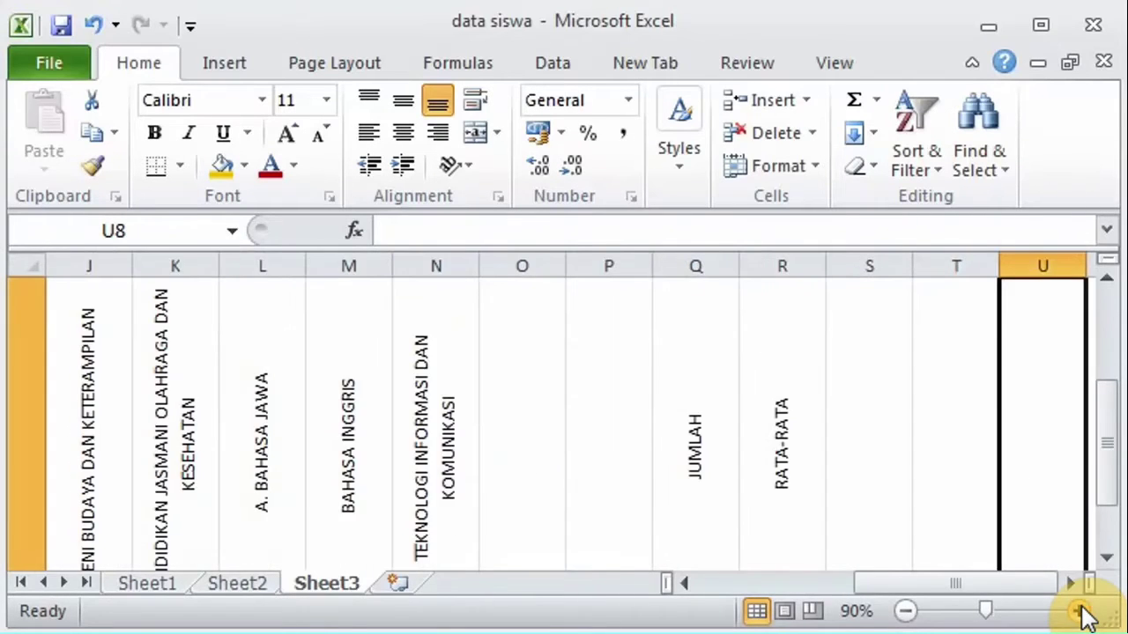
{"action": "left_click", "coordinate": [1080, 610]}
{"action": "left_click", "coordinate": [1106, 558]}
{"action": "left_click", "coordinate": [1106, 280]}
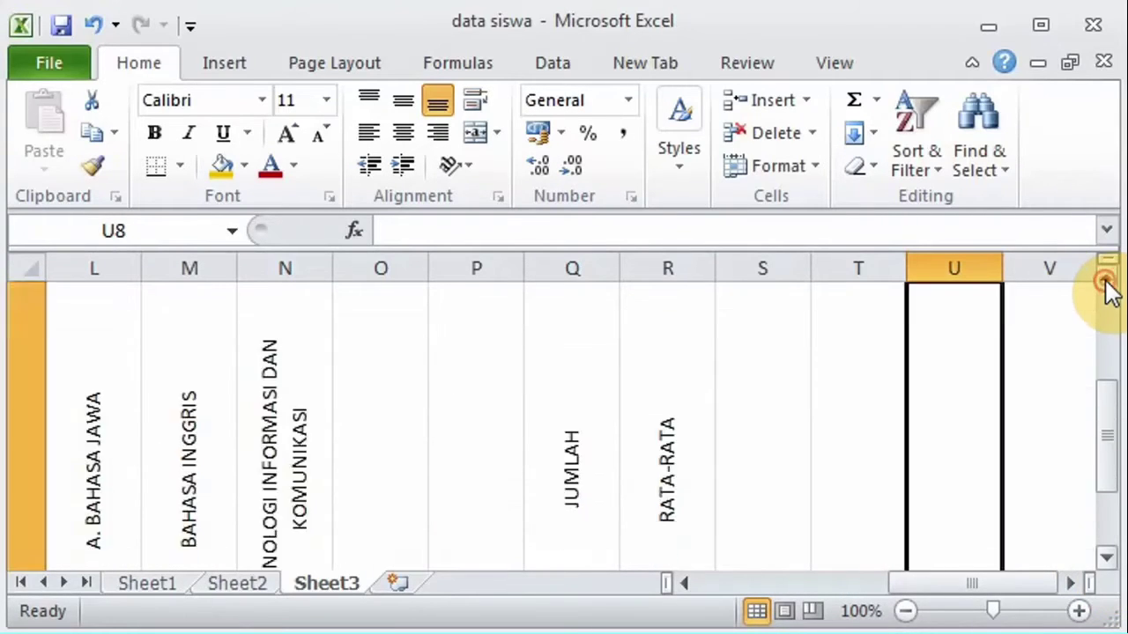
{"action": "left_click", "coordinate": [1106, 280]}
{"action": "left_click", "coordinate": [1107, 557]}
{"action": "left_click", "coordinate": [1106, 557]}
{"action": "left_click", "coordinate": [1106, 557]}
{"action": "left_click", "coordinate": [906, 610]}
{"action": "left_click", "coordinate": [905, 610]}
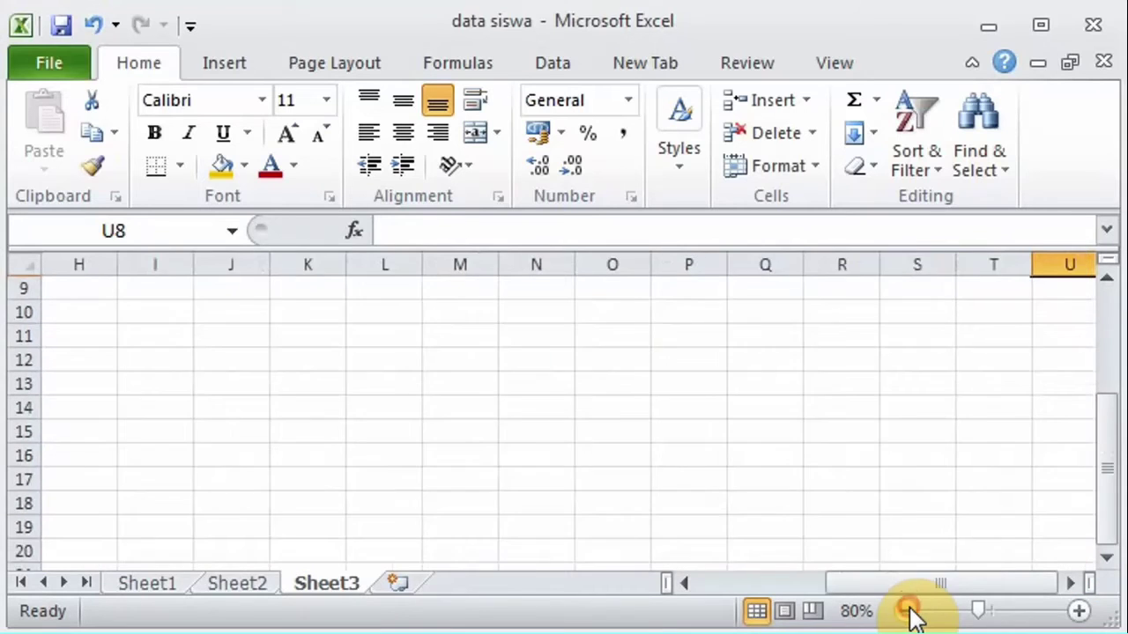
{"action": "left_click", "coordinate": [908, 610]}
{"action": "left_click", "coordinate": [1106, 281]}
{"action": "key", "text": "Right"}
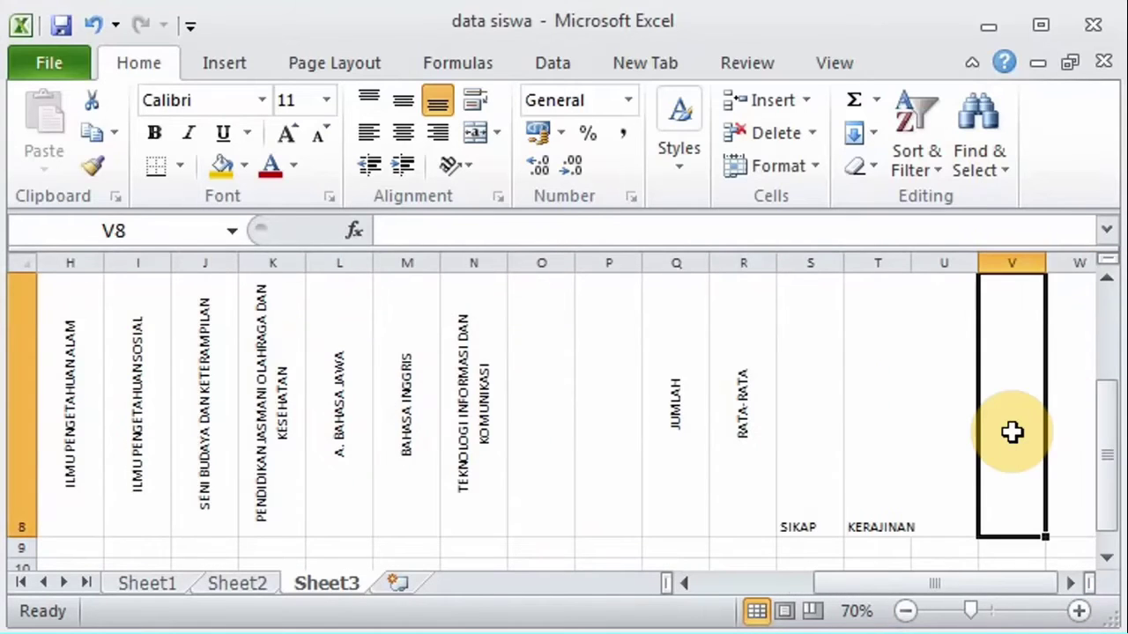
{"action": "left_click", "coordinate": [956, 441]}
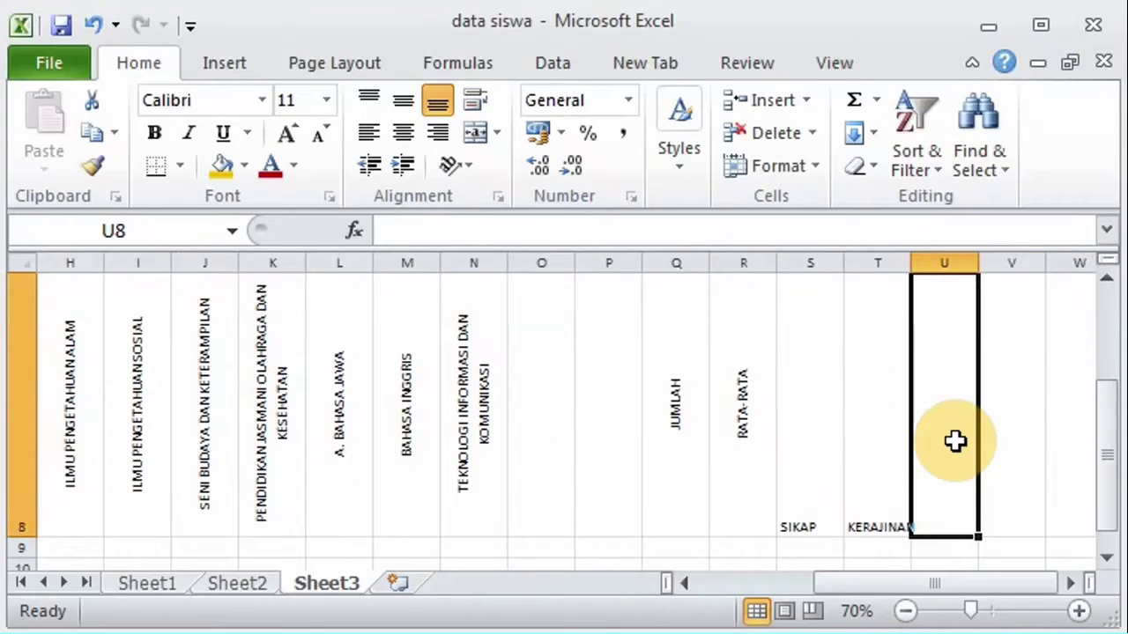
{"action": "type", "text": "KEBERSIHAN D"}
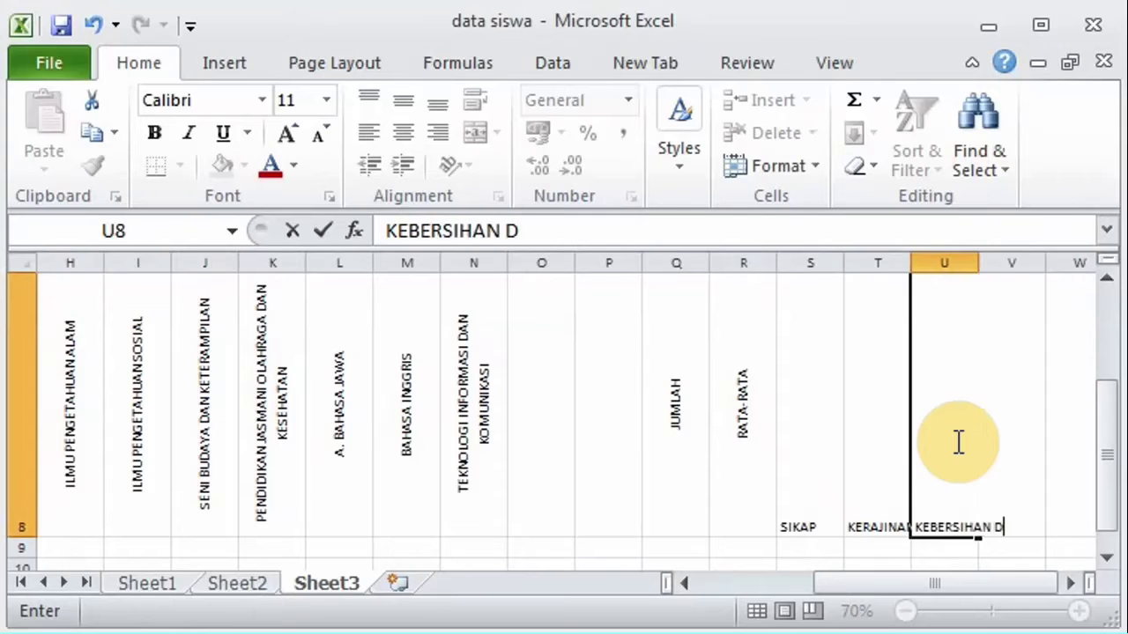
{"action": "type", "text": "AN KETERAMPILAN"}
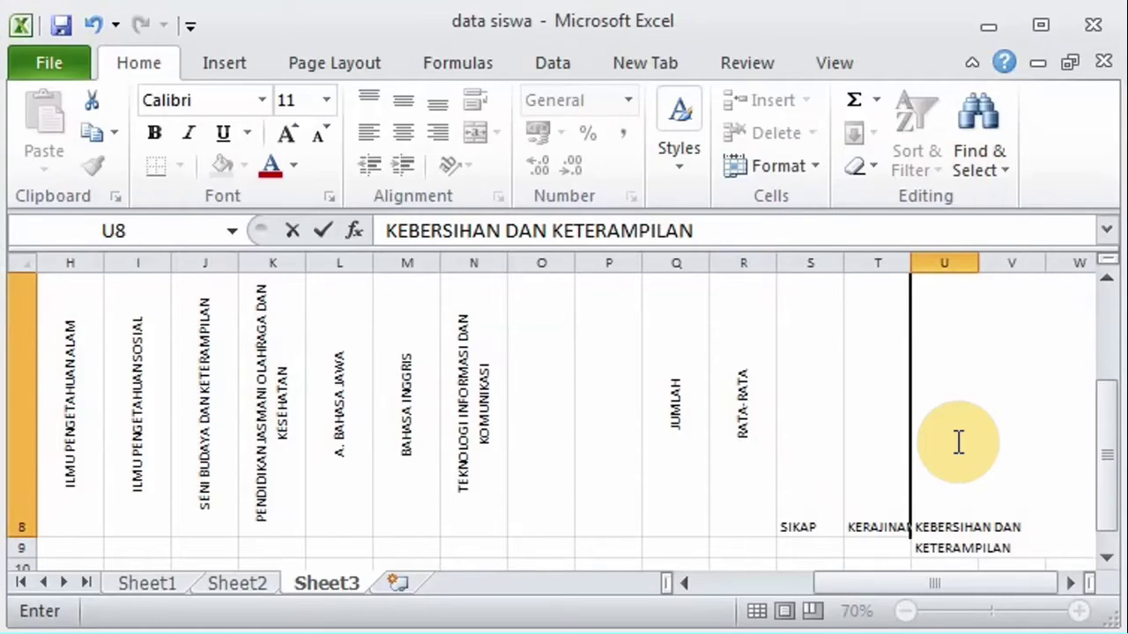
{"action": "left_click", "coordinate": [772, 342]}
Step: Head V8 through Y8 SAKIT, IJIN, TANPA KETERANGAN and PRAMUKA
{"action": "left_click", "coordinate": [1012, 453]}
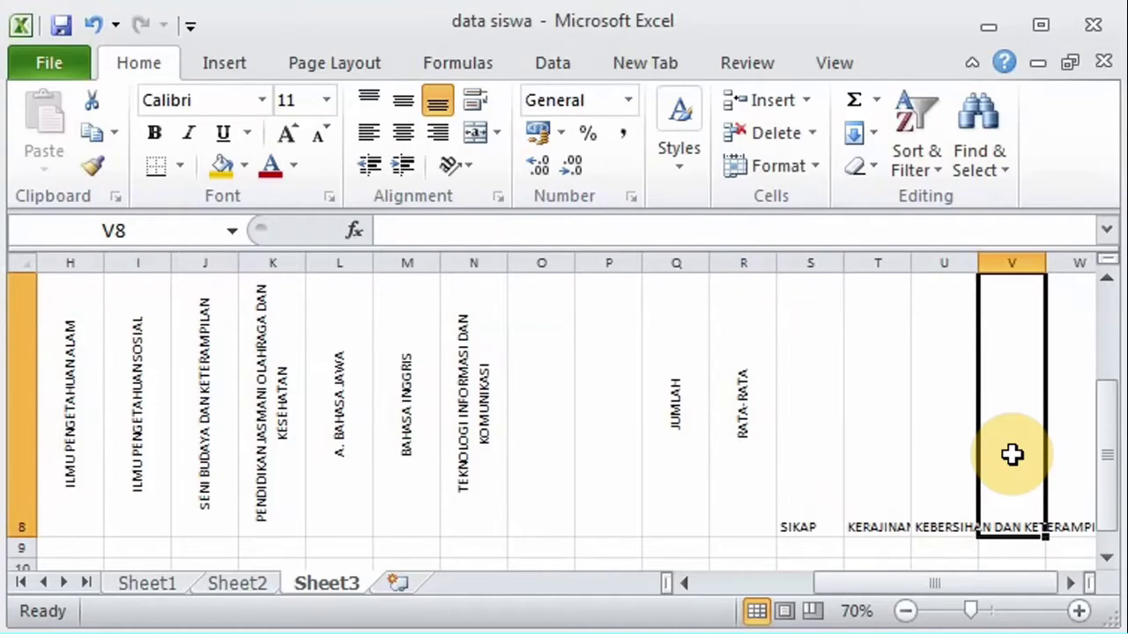
{"action": "type", "text": "SAKIT"}
{"action": "left_click", "coordinate": [893, 422]}
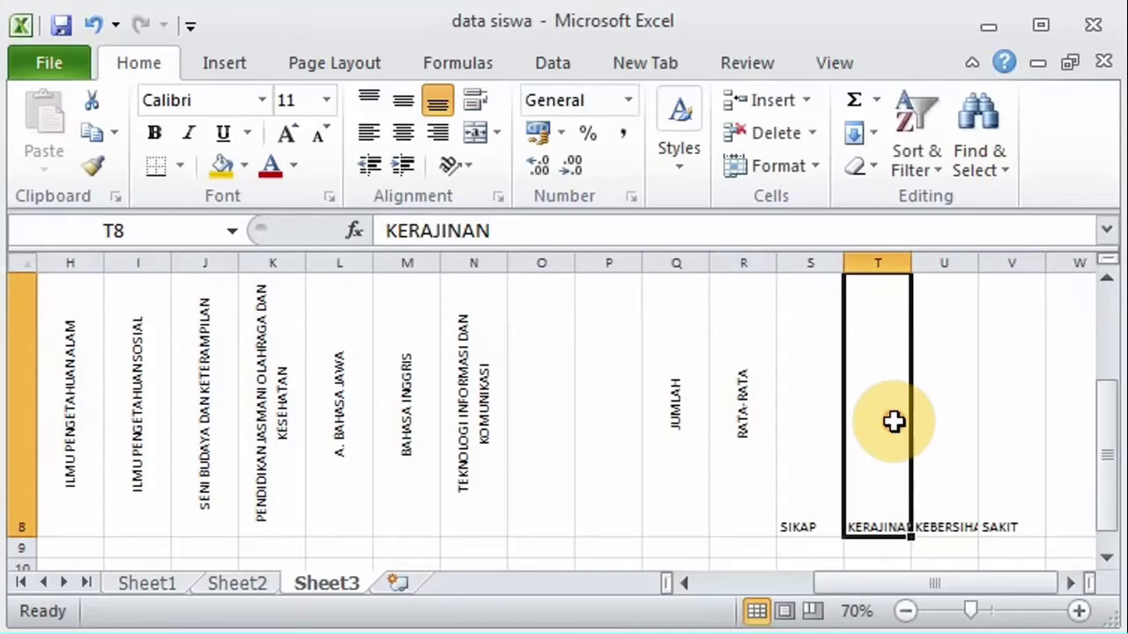
{"action": "left_click", "coordinate": [1064, 461]}
{"action": "type", "text": "IJIN"}
{"action": "left_click", "coordinate": [795, 390]}
{"action": "left_click", "coordinate": [1077, 440]}
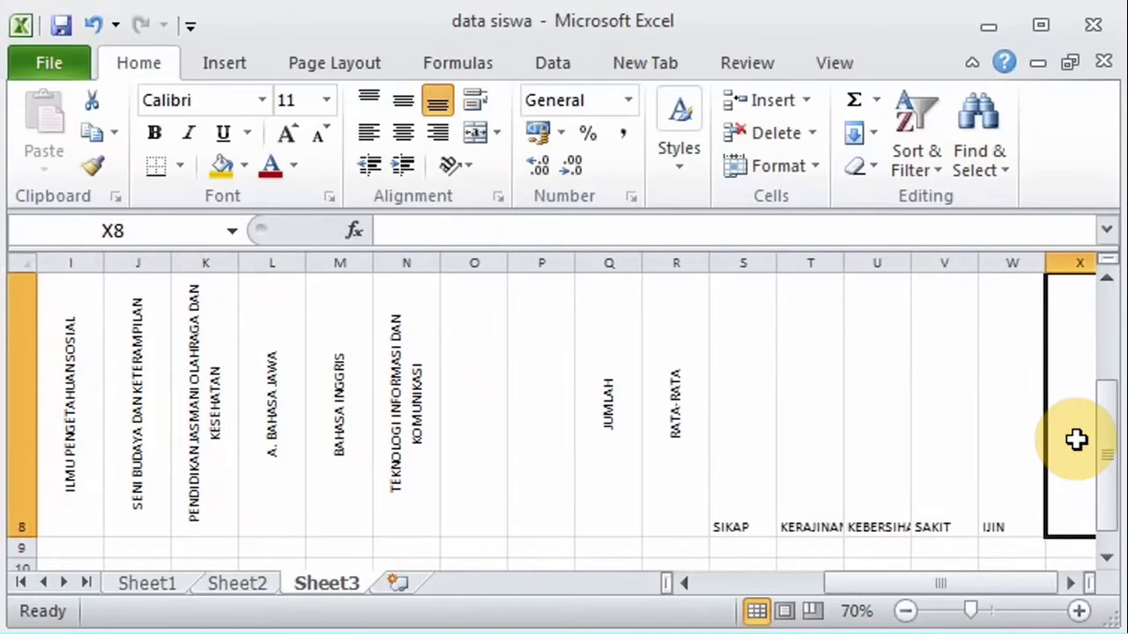
{"action": "type", "text": "TANPA L"}
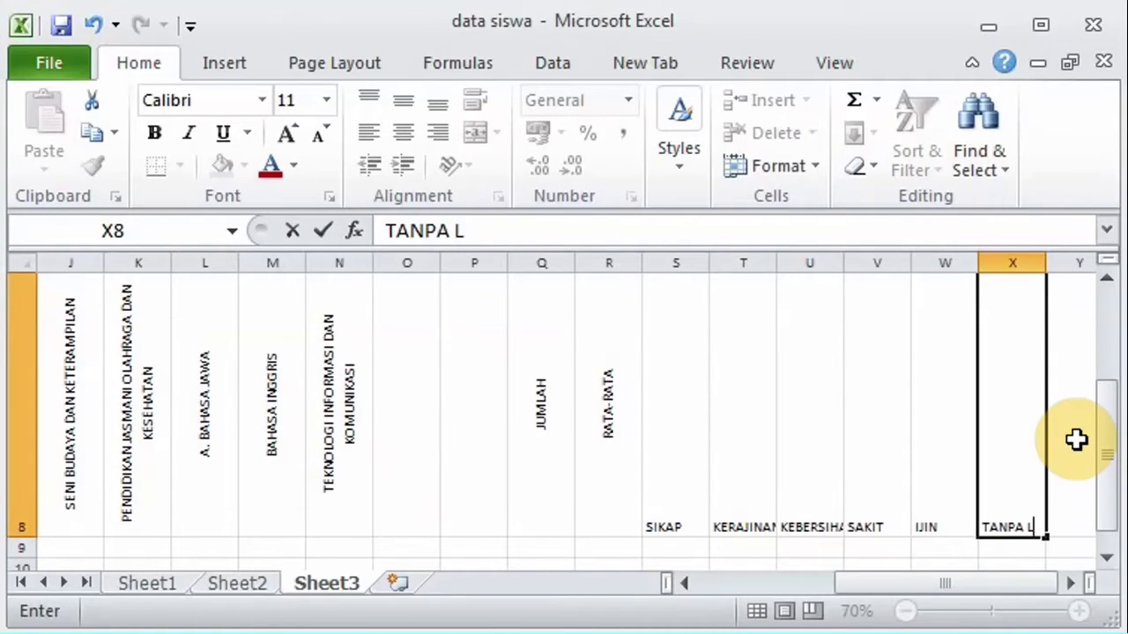
{"action": "key", "text": "BackSpace"}
{"action": "key", "text": "BackSpace"}
{"action": "type", "text": " KETERANGA"}
{"action": "left_click", "coordinate": [887, 408]}
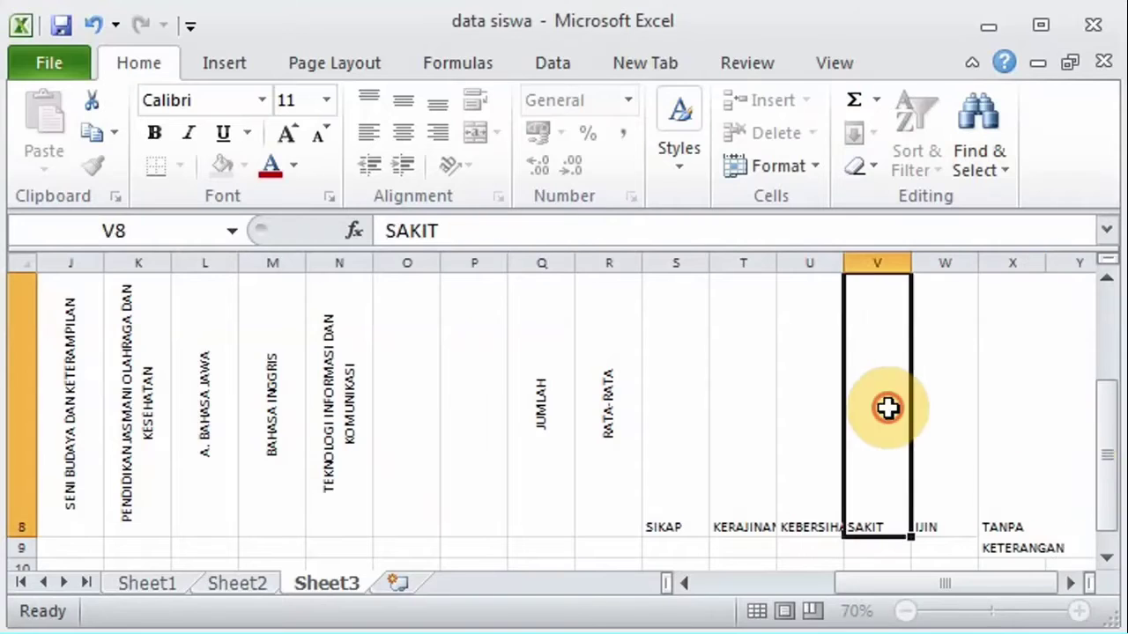
{"action": "left_click", "coordinate": [1079, 471]}
{"action": "type", "text": "PR"}
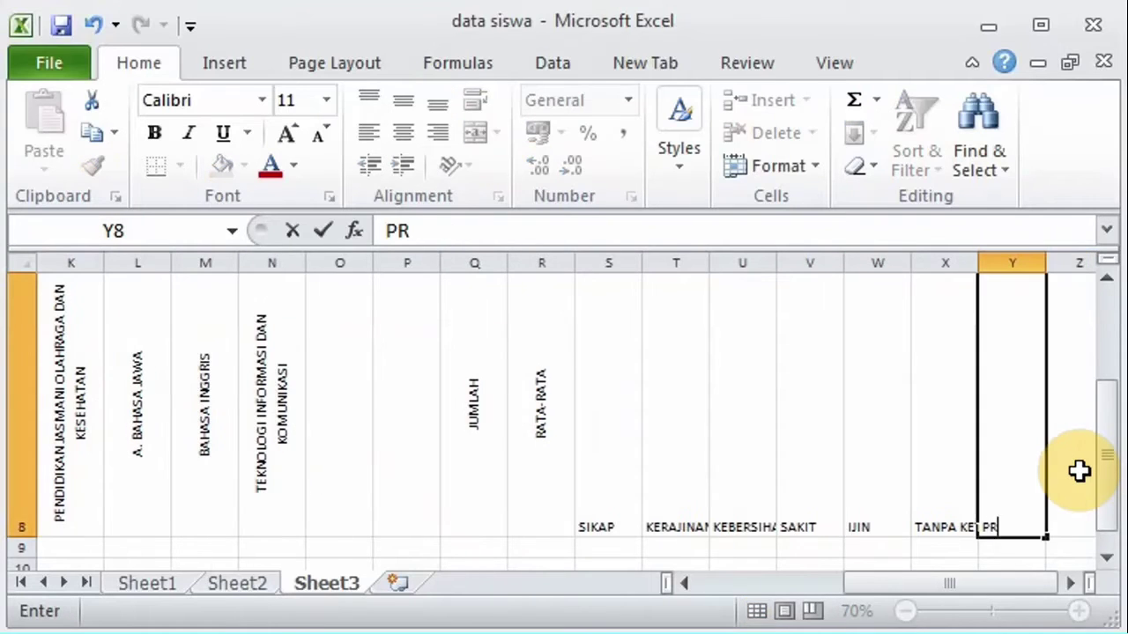
{"action": "type", "text": "AMUKA"}
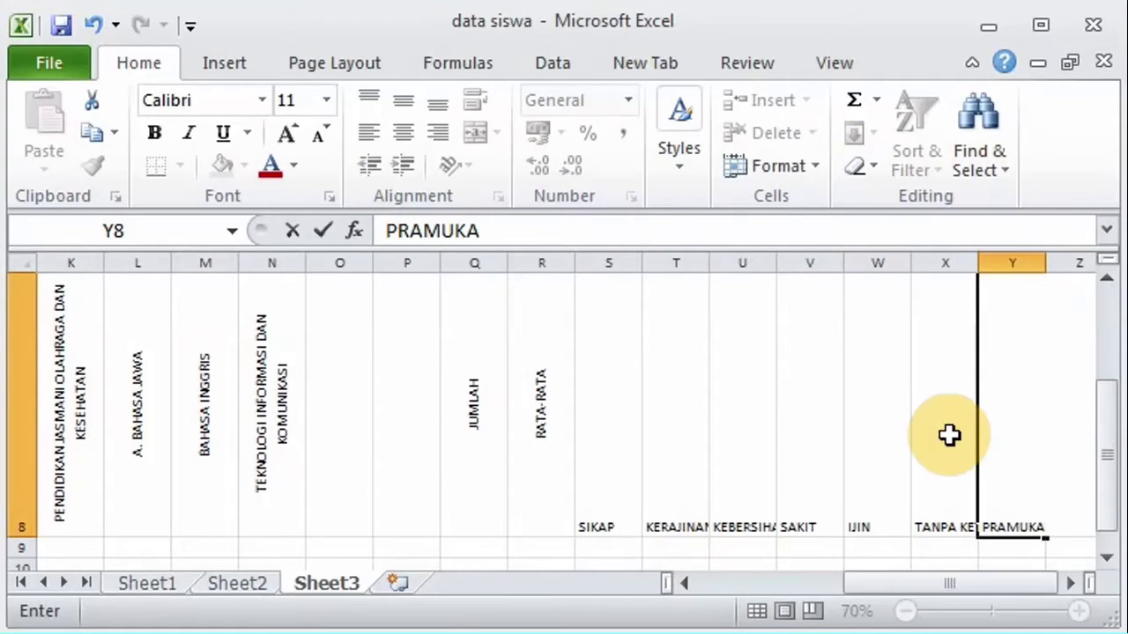
{"action": "left_click", "coordinate": [1077, 486]}
Step: Enter PENCAK SILAT in Z8 and check the extracurricular list on Sheet1
{"action": "type", "text": "PENCAK SILAT"}
{"action": "key", "text": "Tab"}
{"action": "left_click", "coordinate": [159, 582]}
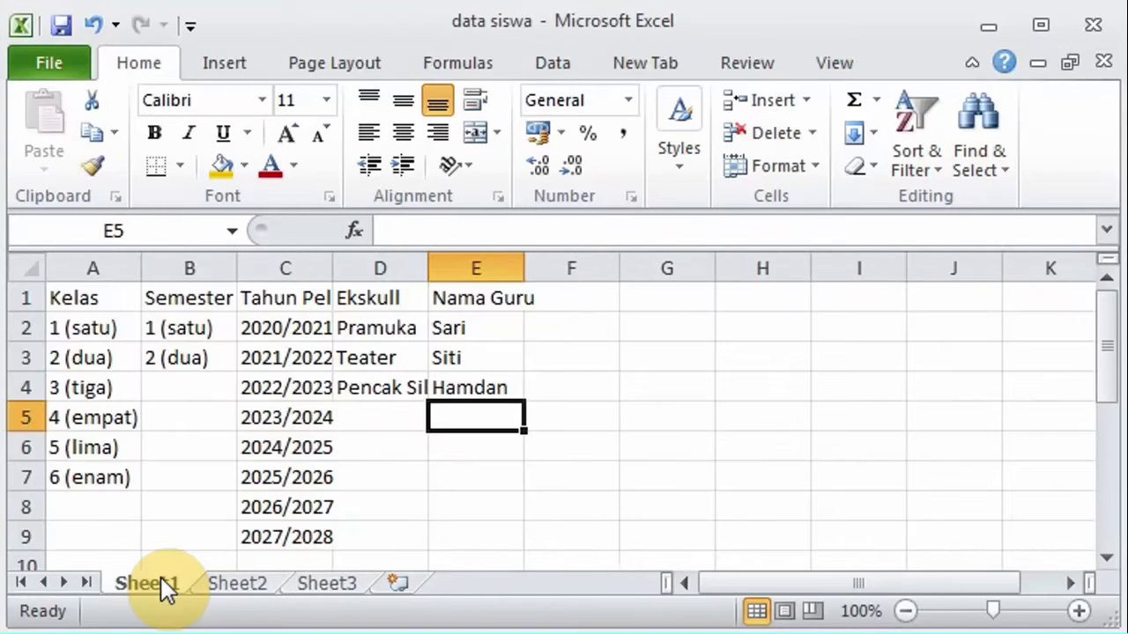
{"action": "left_click", "coordinate": [310, 585]}
Step: Move PENCAK SILAT from Z8 to AA8 and put TEATER in Z8
{"action": "left_click", "coordinate": [1013, 485]}
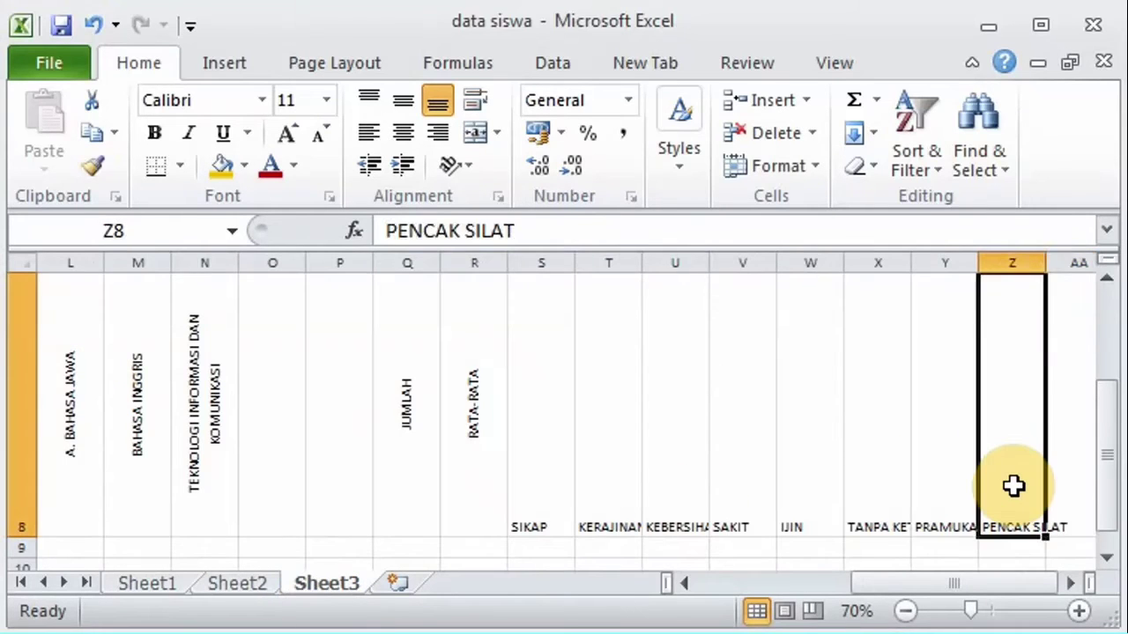
{"action": "key", "text": "ctrl+x"}
{"action": "left_click", "coordinate": [1064, 506]}
{"action": "key", "text": "Return"}
{"action": "left_click", "coordinate": [479, 423]}
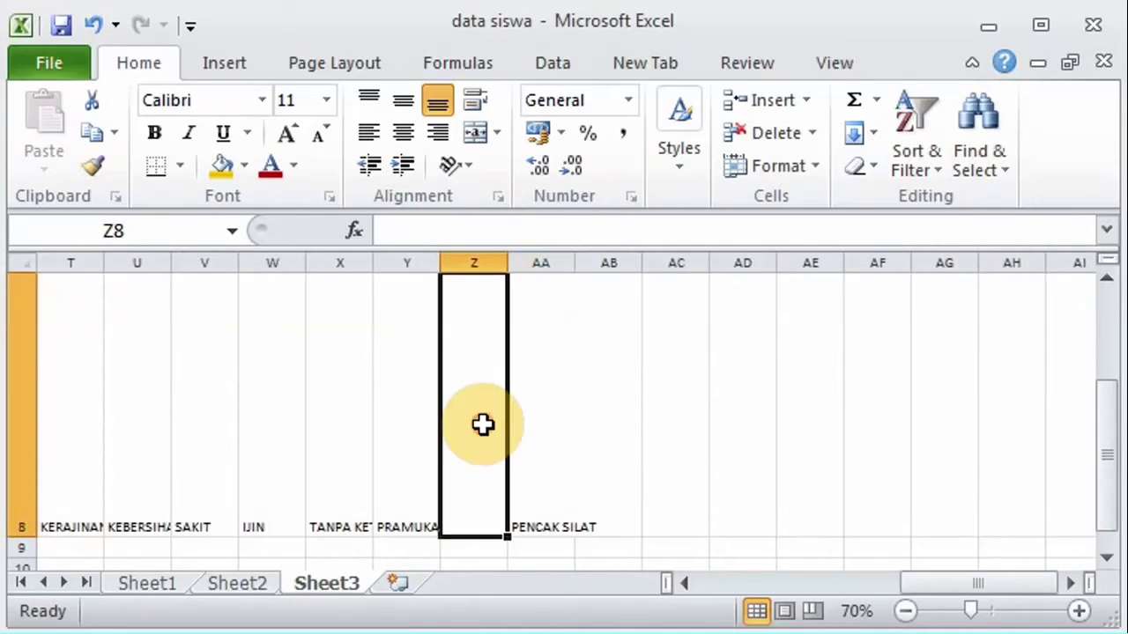
{"action": "type", "text": "TEATER"}
{"action": "key", "text": "Return"}
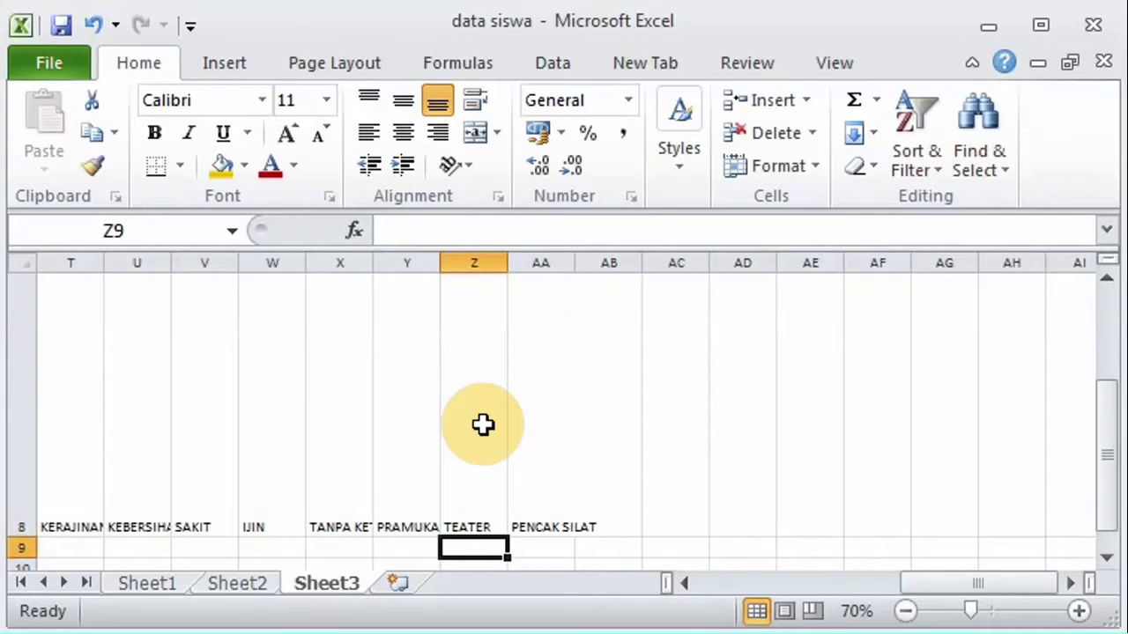
{"action": "left_click", "coordinate": [685, 583]}
{"action": "left_click", "coordinate": [685, 583]}
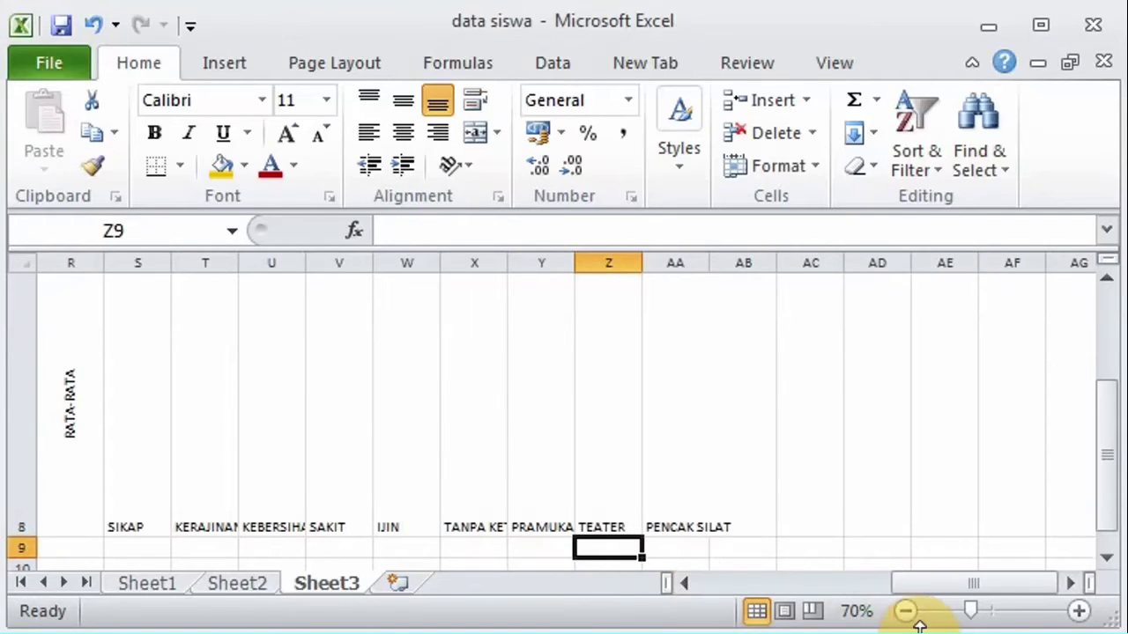
{"action": "left_click", "coordinate": [905, 610]}
{"action": "left_click", "coordinate": [1068, 583]}
{"action": "left_click", "coordinate": [1069, 583]}
{"action": "left_click", "coordinate": [1069, 583]}
{"action": "left_click", "coordinate": [1068, 583]}
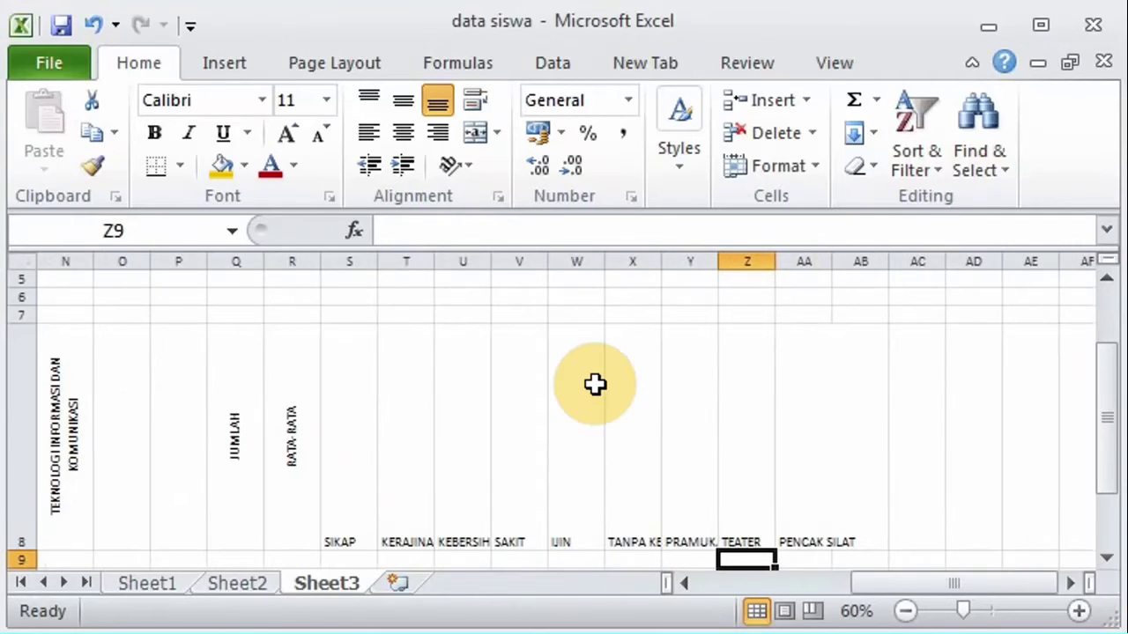
Step: Label S7 AKHLAK DAN KEPRIBADIAN and V7 KETIDAKHADIRAN
{"action": "left_click", "coordinate": [352, 314]}
{"action": "type", "text": "AKHLAK"}
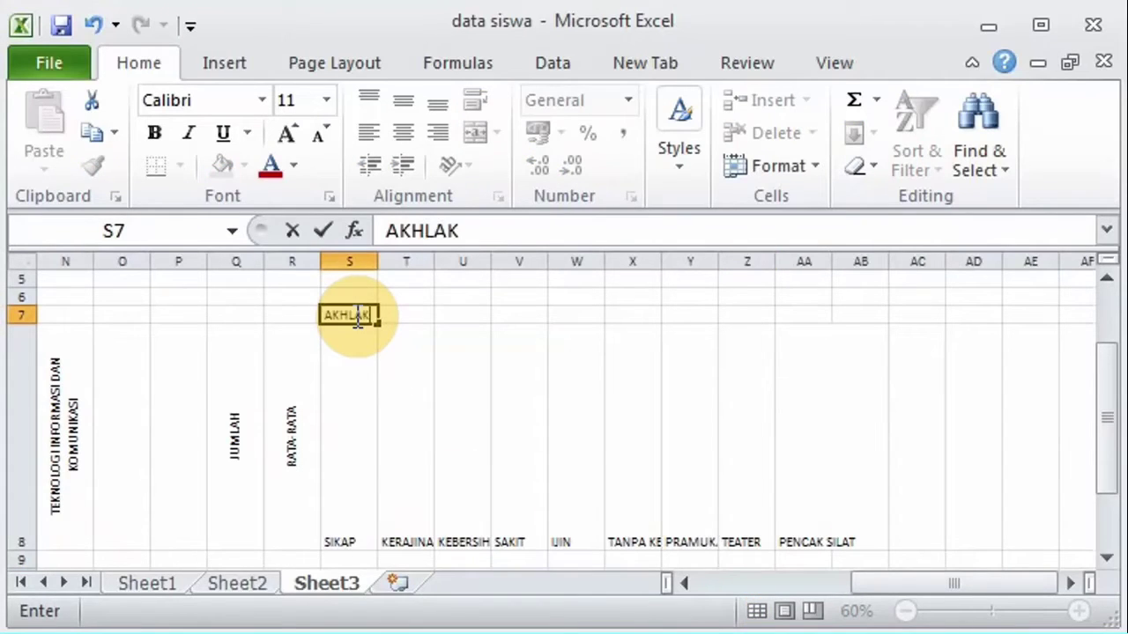
{"action": "type", "text": " DAN KEPRIBADIAN"}
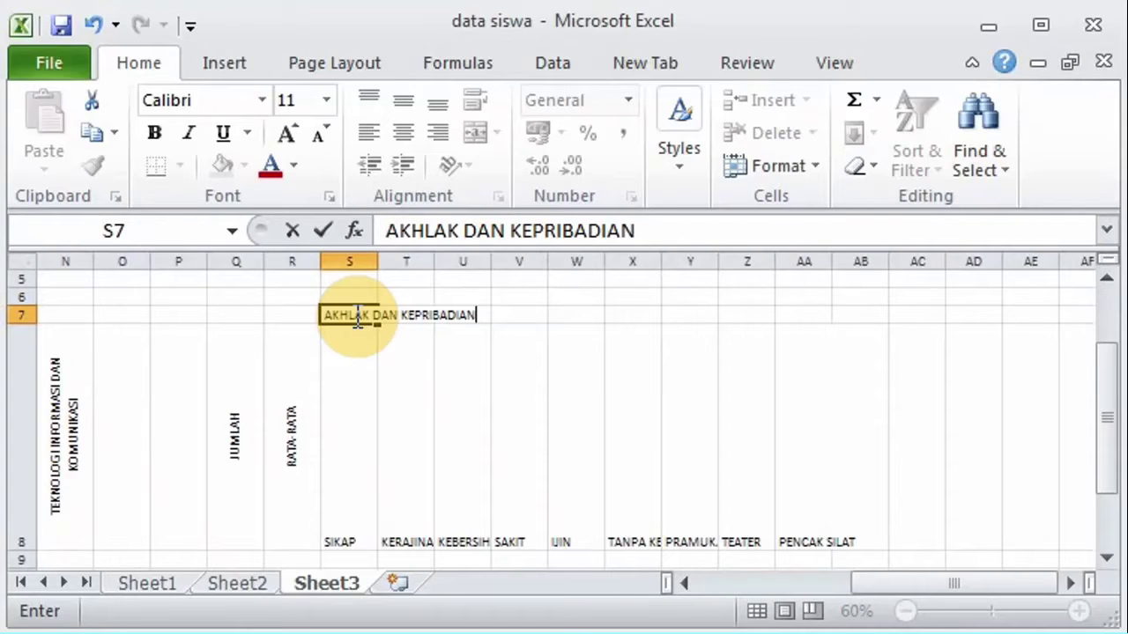
{"action": "left_click", "coordinate": [519, 315]}
{"action": "type", "text": "KETIDA"}
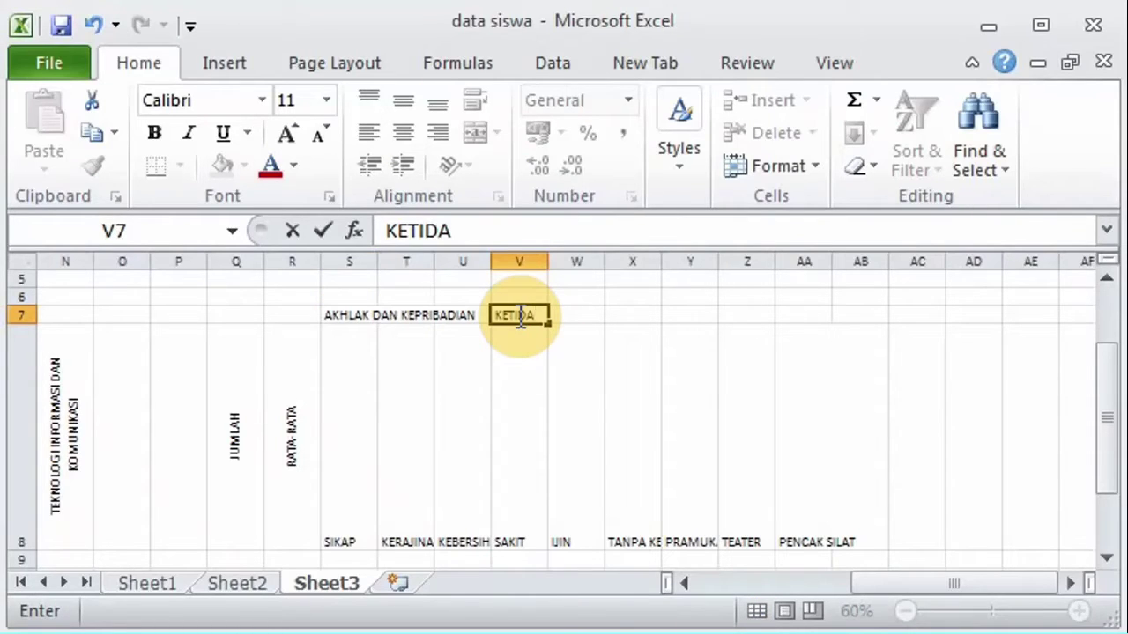
{"action": "type", "text": "KHADIRAN"}
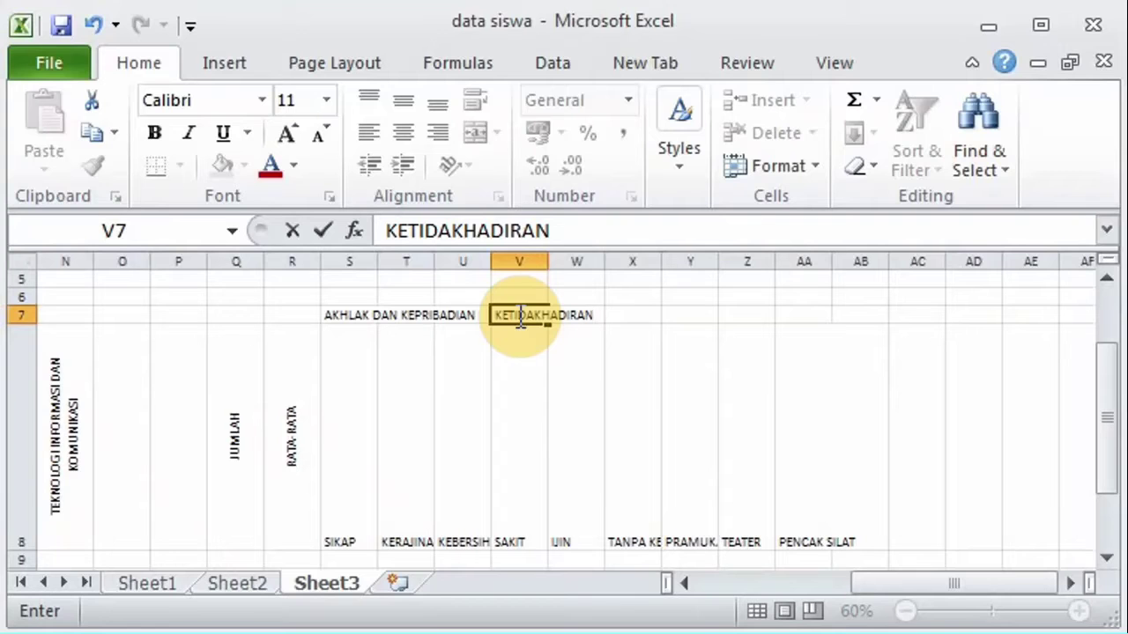
{"action": "left_click", "coordinate": [629, 317]}
{"action": "left_click", "coordinate": [357, 492]}
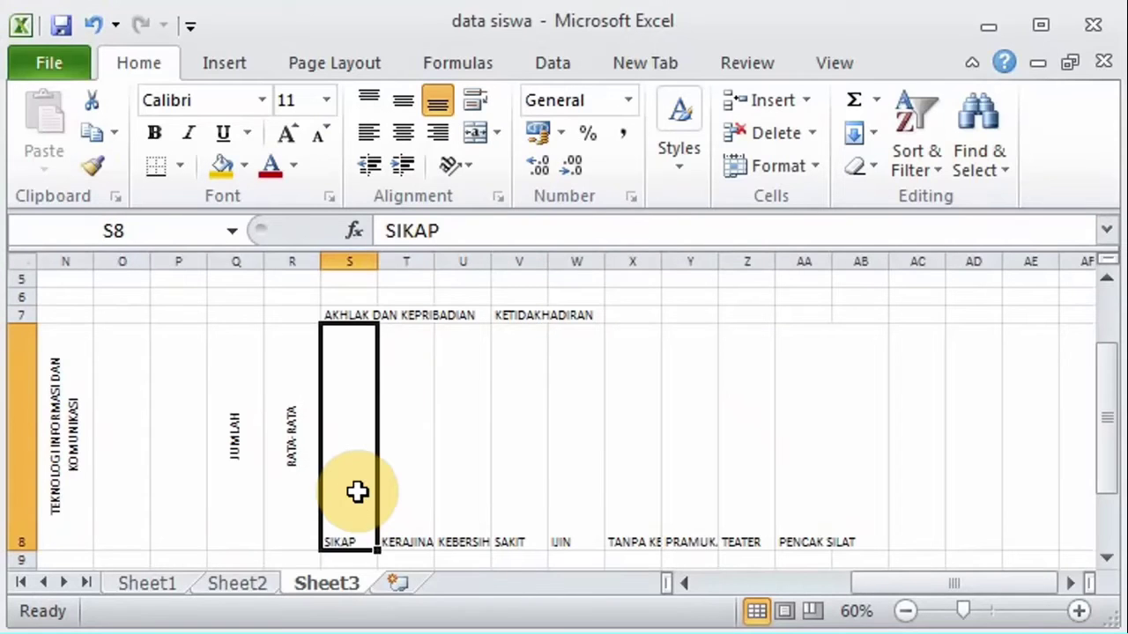
Step: Rotate the S8:AA8 headers to read upward and centre them horizontally and vertically
{"action": "left_click", "coordinate": [798, 523], "text": "shift"}
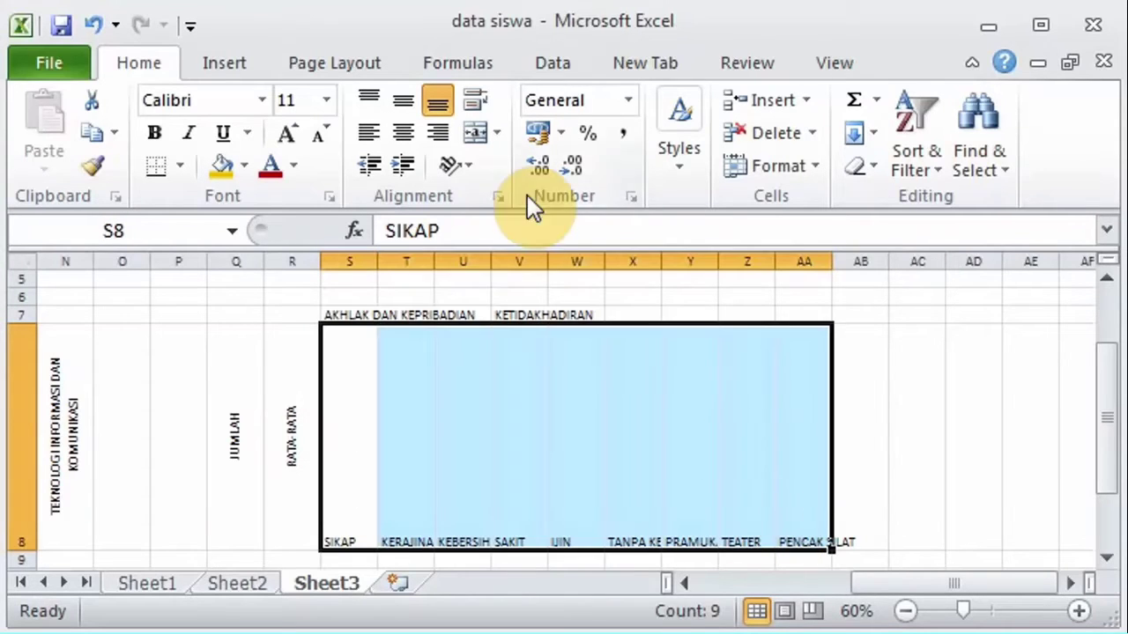
{"action": "left_click", "coordinate": [466, 162]}
{"action": "left_click", "coordinate": [479, 296]}
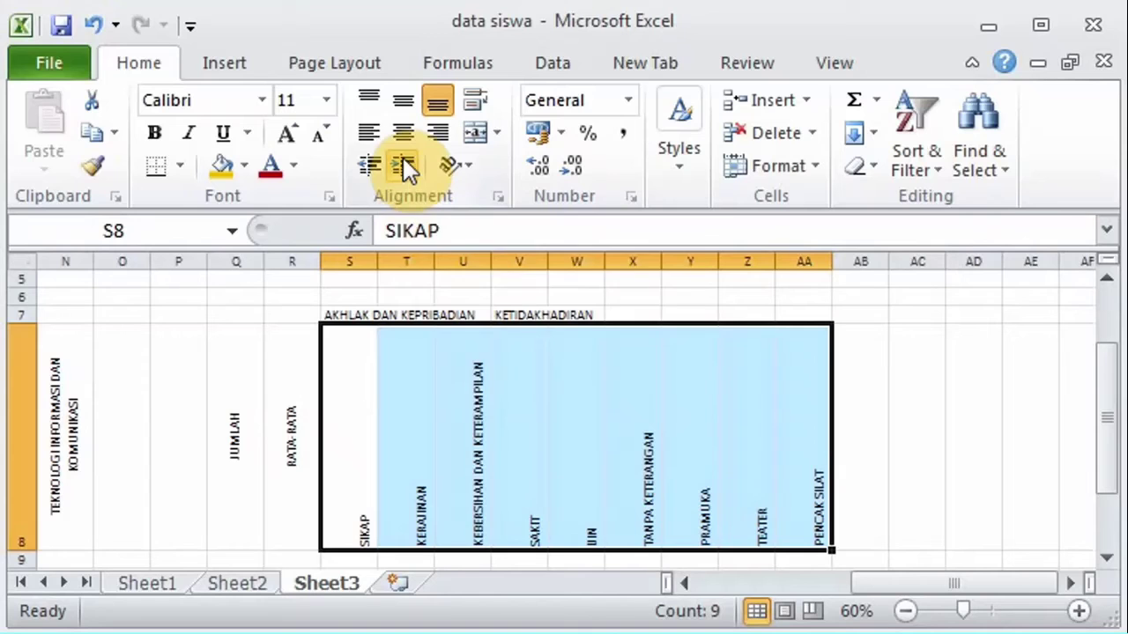
{"action": "left_click", "coordinate": [397, 130]}
{"action": "left_click", "coordinate": [397, 97]}
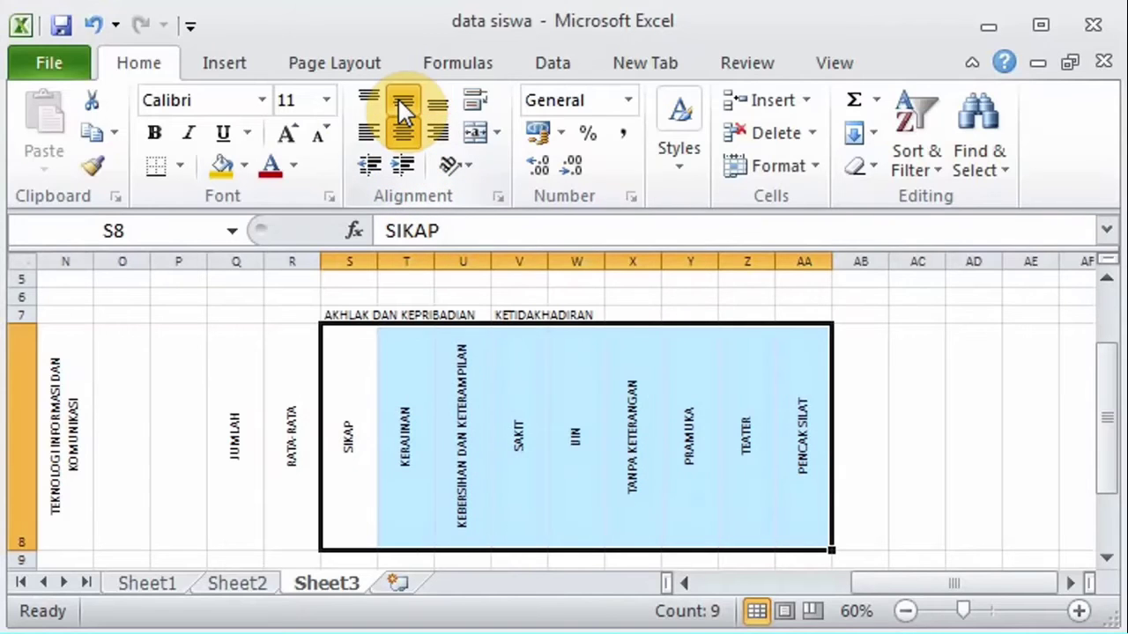
{"action": "left_click_drag", "start_coordinate": [357, 314], "coordinate": [465, 316]}
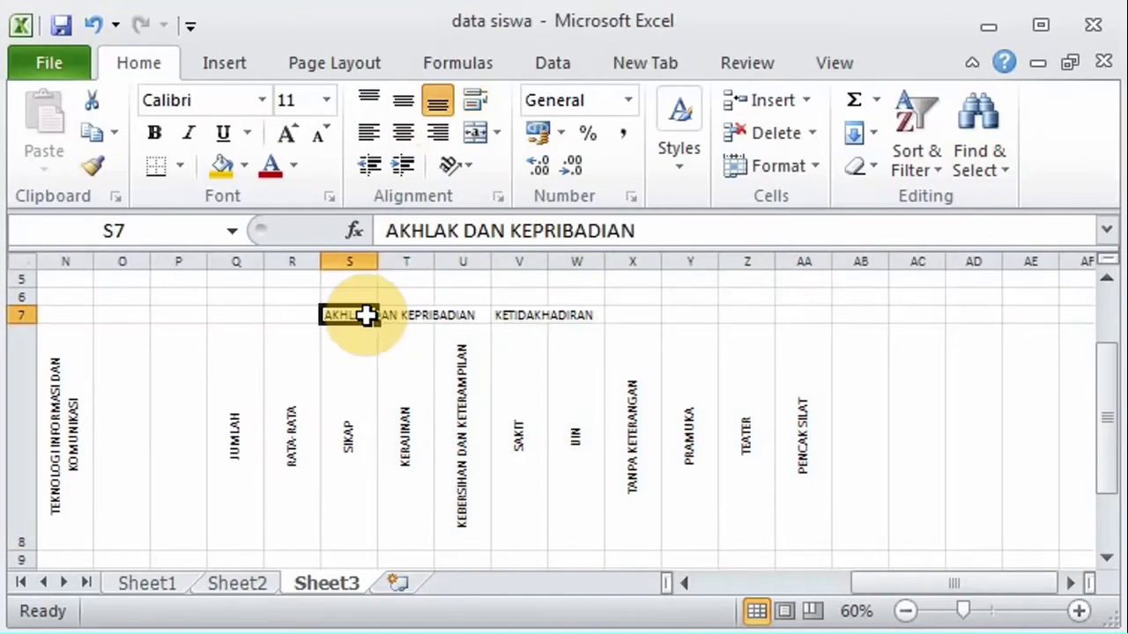
Step: Merge and centre AKHLAK DAN KEPRIBADIAN over S7:U7 and KETIDAKHADIRAN over V7:X7
{"action": "left_click", "coordinate": [473, 138]}
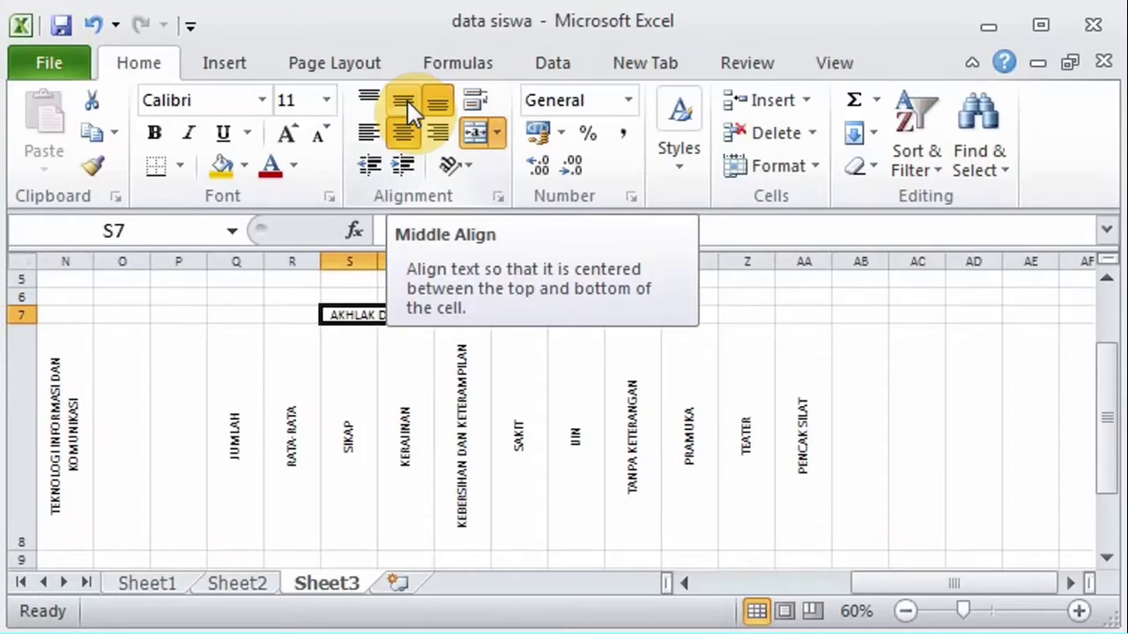
{"action": "left_click", "coordinate": [475, 100]}
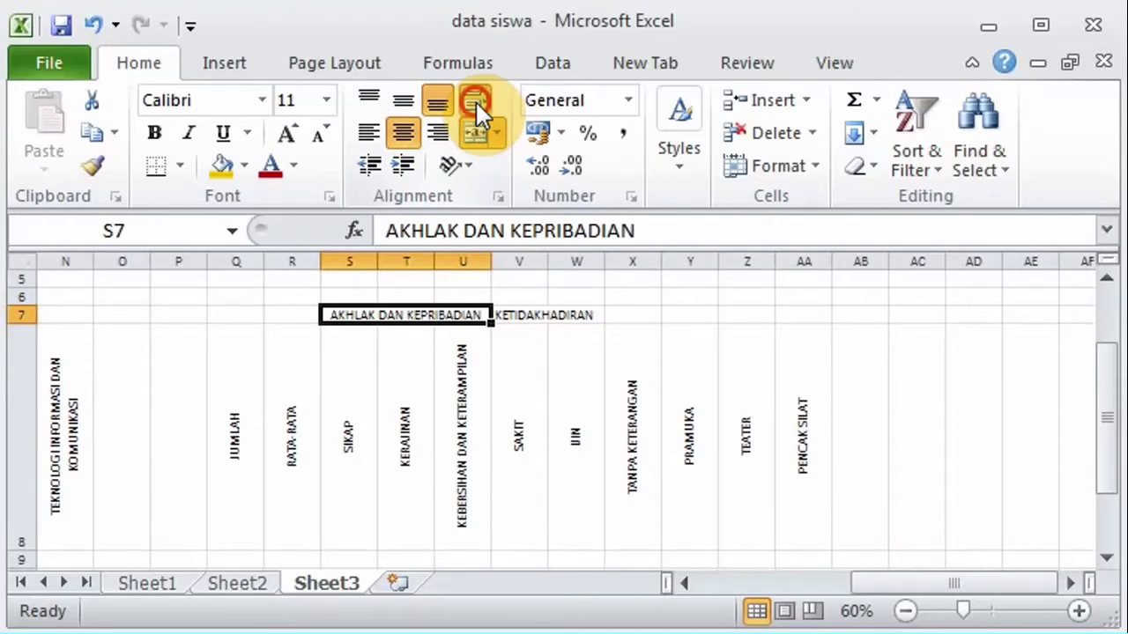
{"action": "left_click", "coordinate": [523, 315]}
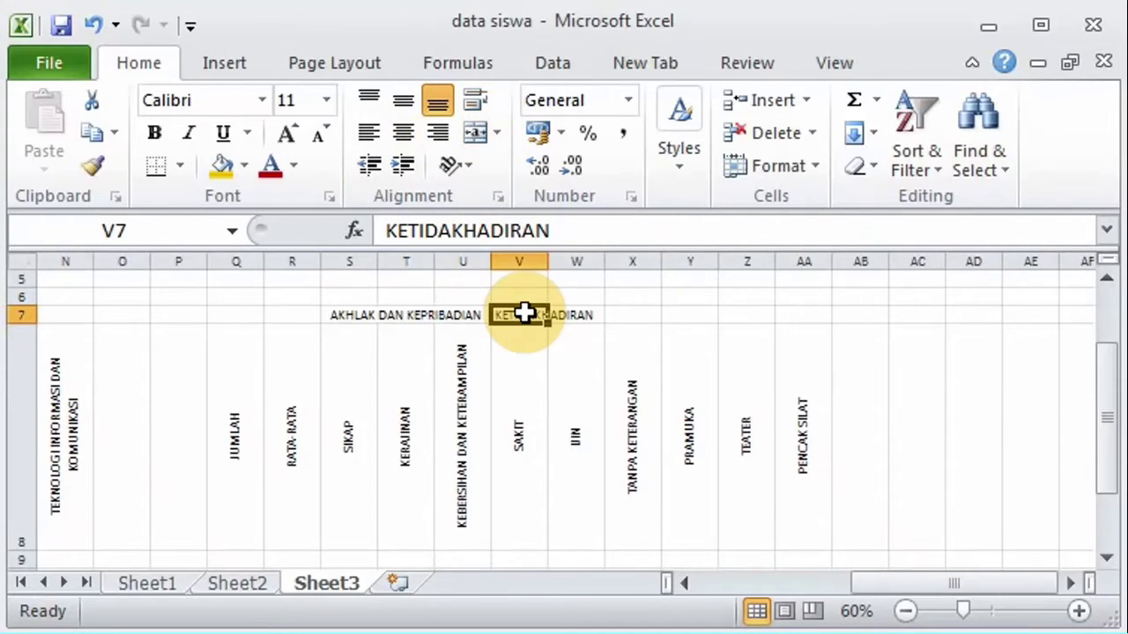
{"action": "left_click_drag", "start_coordinate": [624, 310], "coordinate": [619, 308]}
{"action": "left_click", "coordinate": [478, 133]}
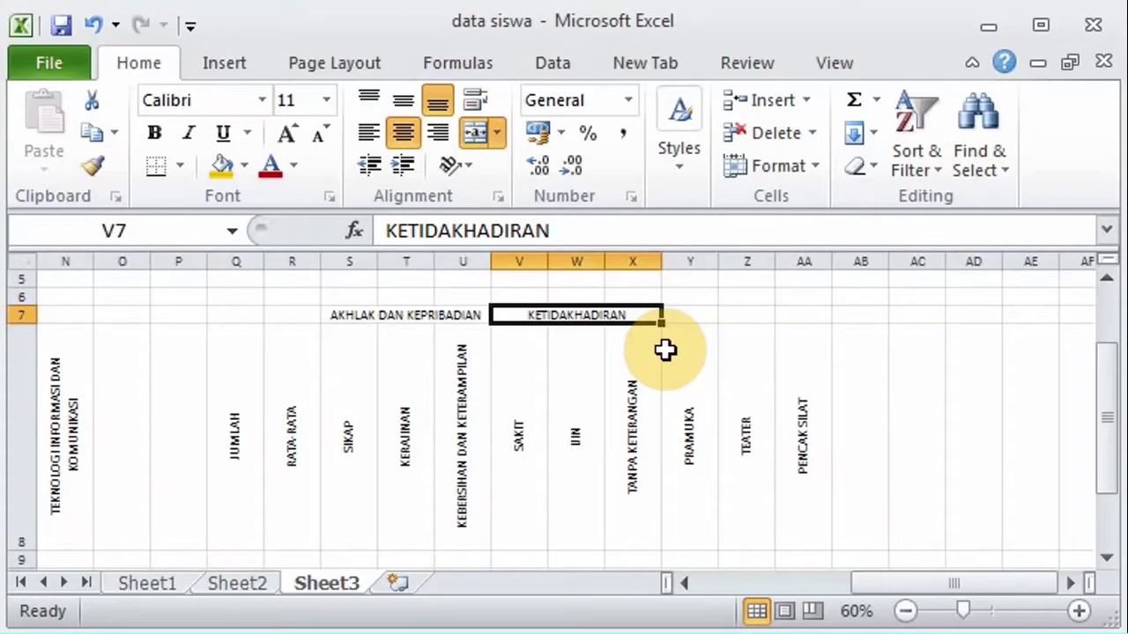
Step: Merge and centre MATA PELAJARAN KKM over D7:P7 with middle alignment
{"action": "left_click", "coordinate": [905, 610]}
{"action": "left_click_drag", "start_coordinate": [907, 584], "coordinate": [832, 584]}
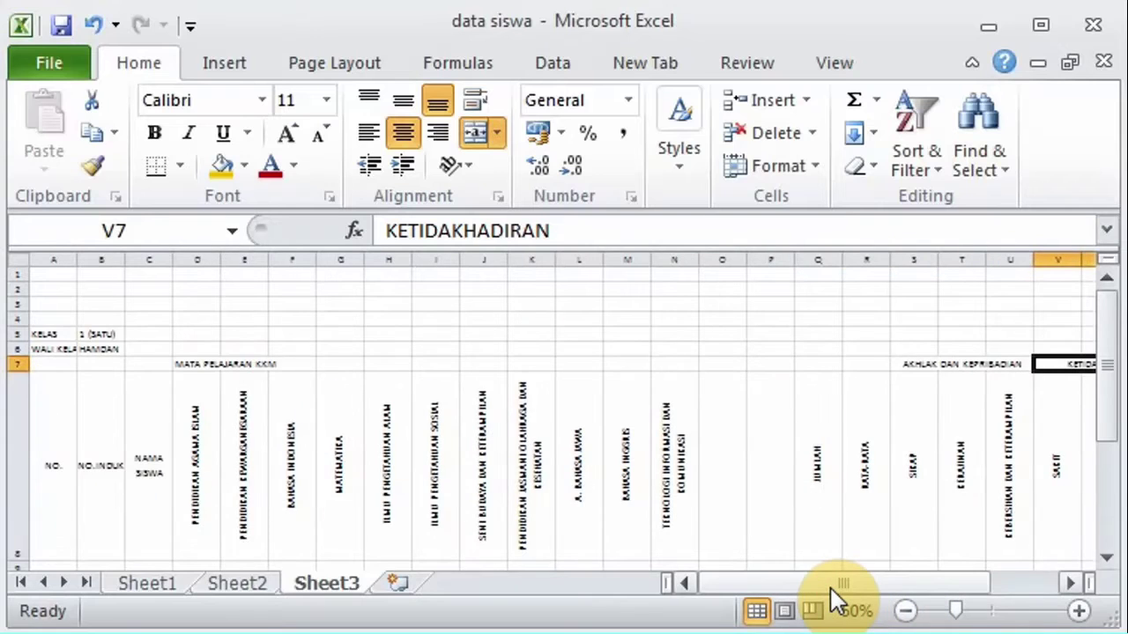
{"action": "left_click", "coordinate": [201, 363]}
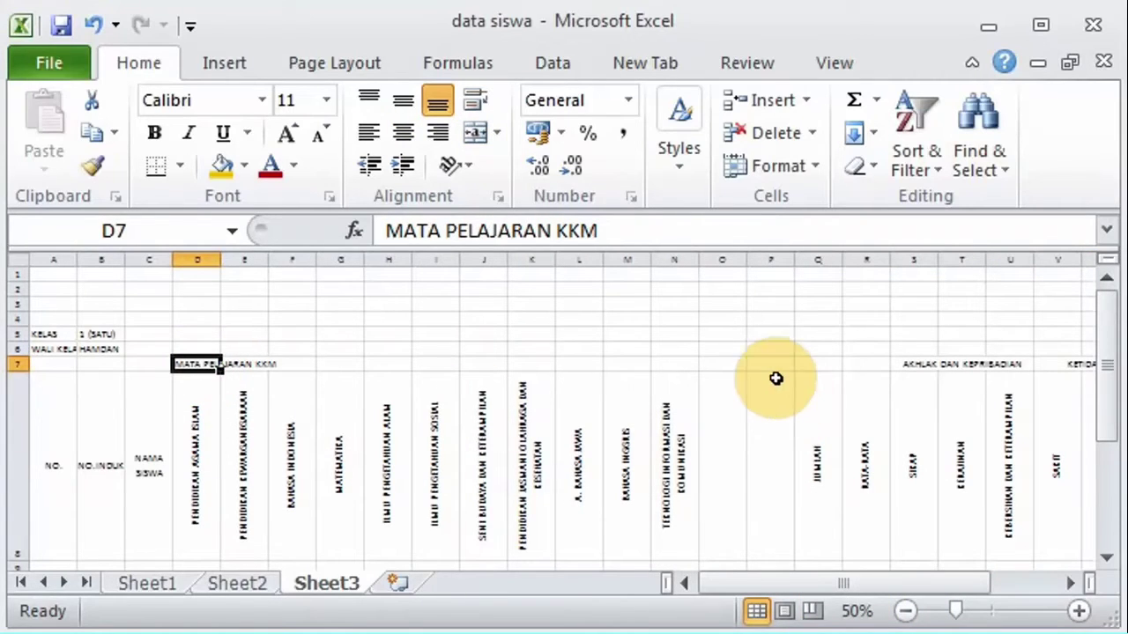
{"action": "left_click_drag", "start_coordinate": [200, 362], "coordinate": [772, 365]}
{"action": "left_click", "coordinate": [476, 132]}
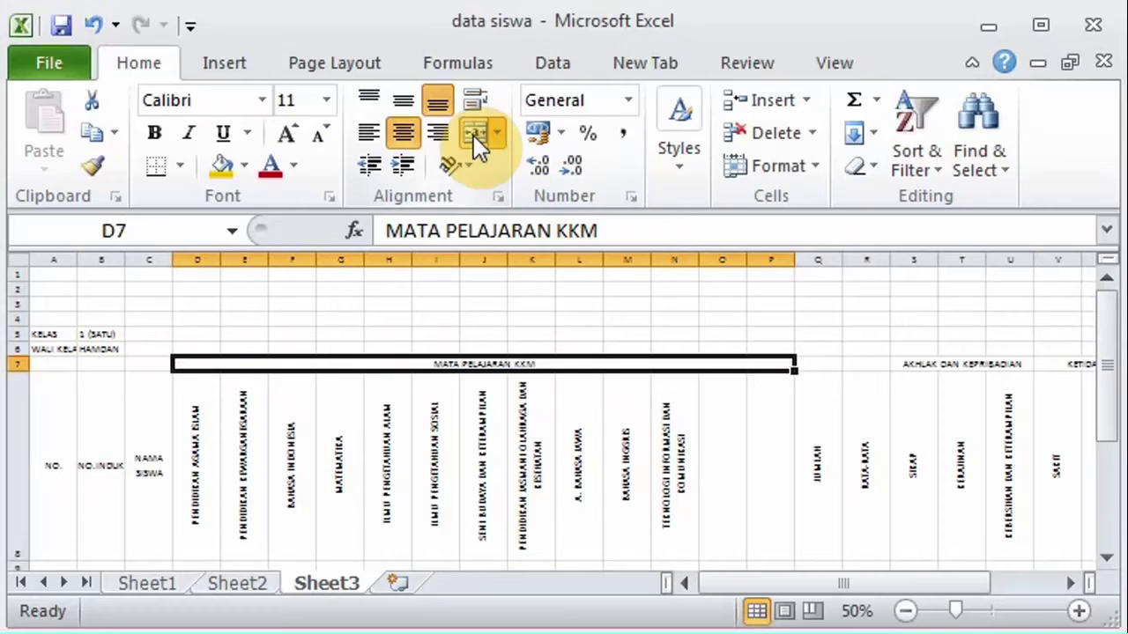
{"action": "left_click", "coordinate": [402, 102]}
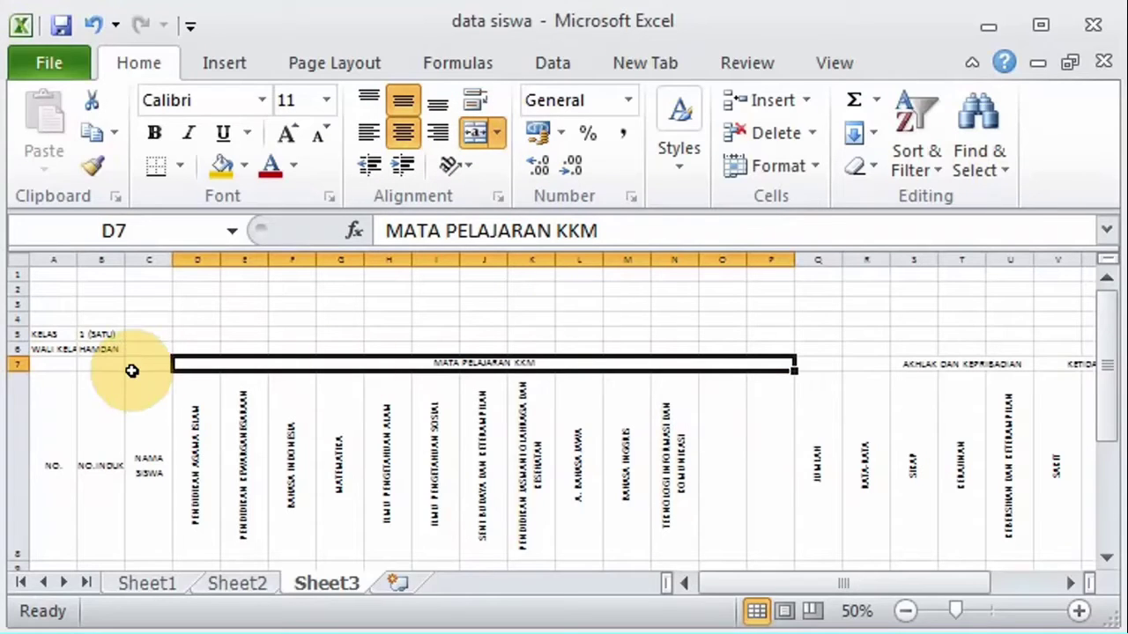
{"action": "left_click", "coordinate": [66, 365]}
{"action": "left_click", "coordinate": [905, 611]}
{"action": "left_click", "coordinate": [905, 611]}
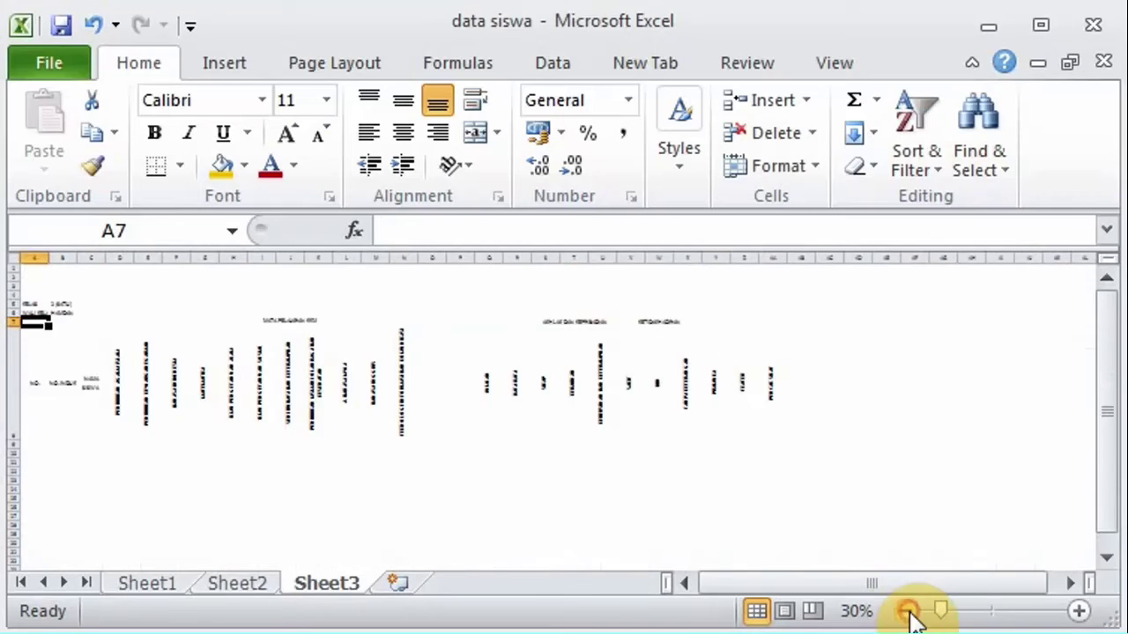
{"action": "left_click", "coordinate": [1078, 611]}
{"action": "left_click", "coordinate": [1071, 585]}
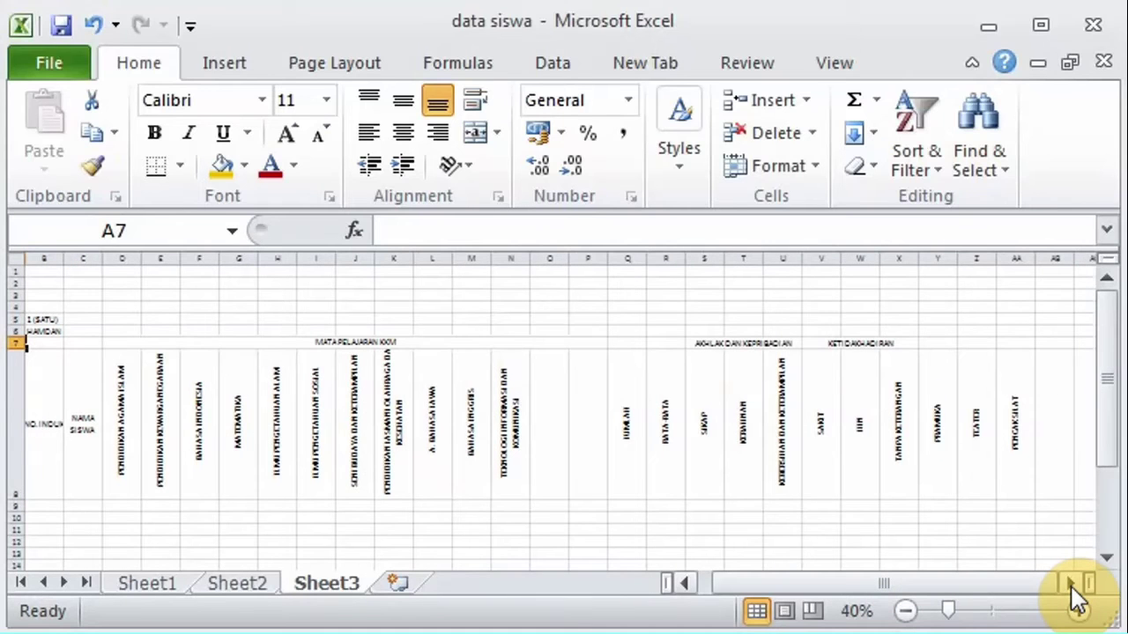
Step: Cut the A7:AA8 header block and paste it at A8, shifting it to rows 8–9
{"action": "left_click", "coordinate": [1021, 490], "text": "shift"}
{"action": "right_click", "coordinate": [977, 410]}
{"action": "left_click", "coordinate": [814, 292]}
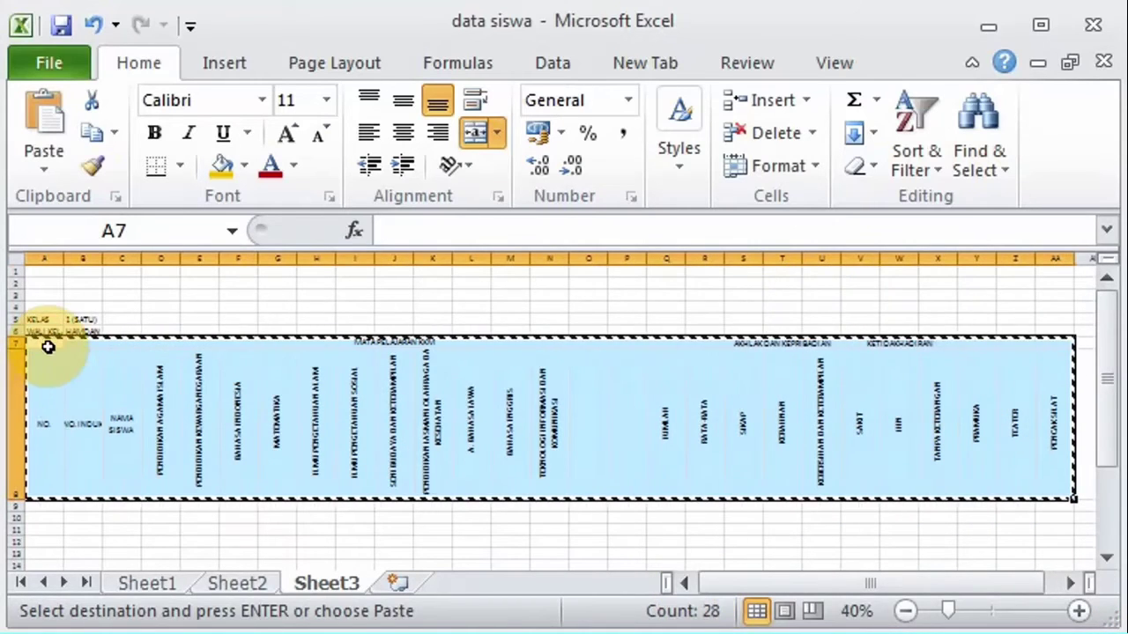
{"action": "left_click", "coordinate": [49, 354]}
{"action": "key", "text": "Return"}
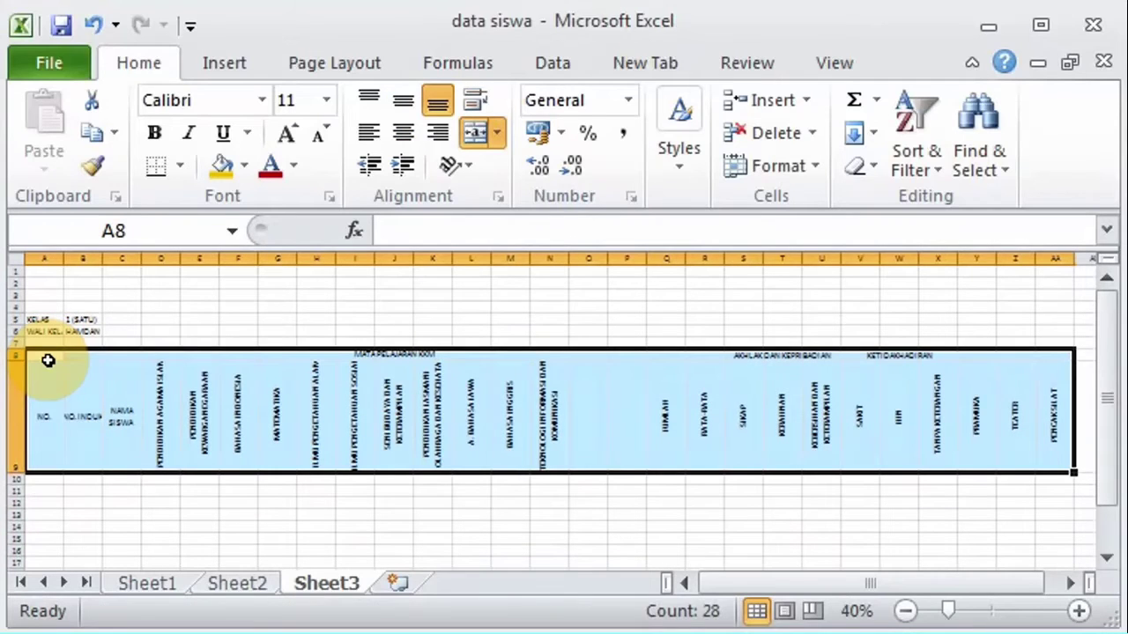
{"action": "left_click", "coordinate": [284, 309]}
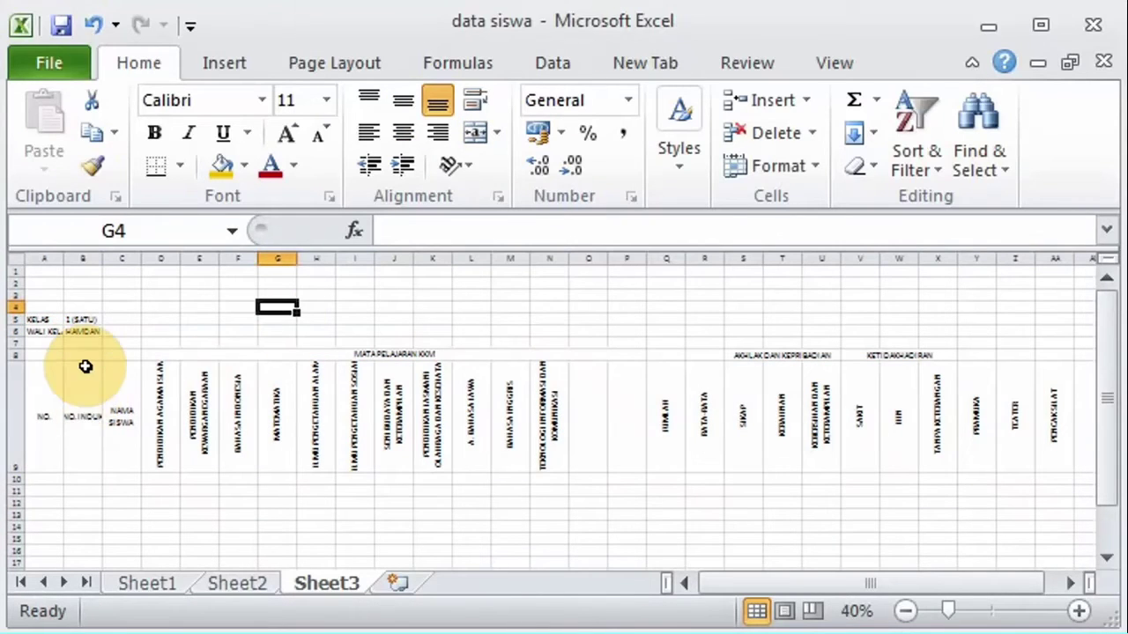
{"action": "left_click", "coordinate": [88, 365]}
Step: Enter ISIKAN NILAI KKM in cell A10
{"action": "left_click", "coordinate": [46, 360]}
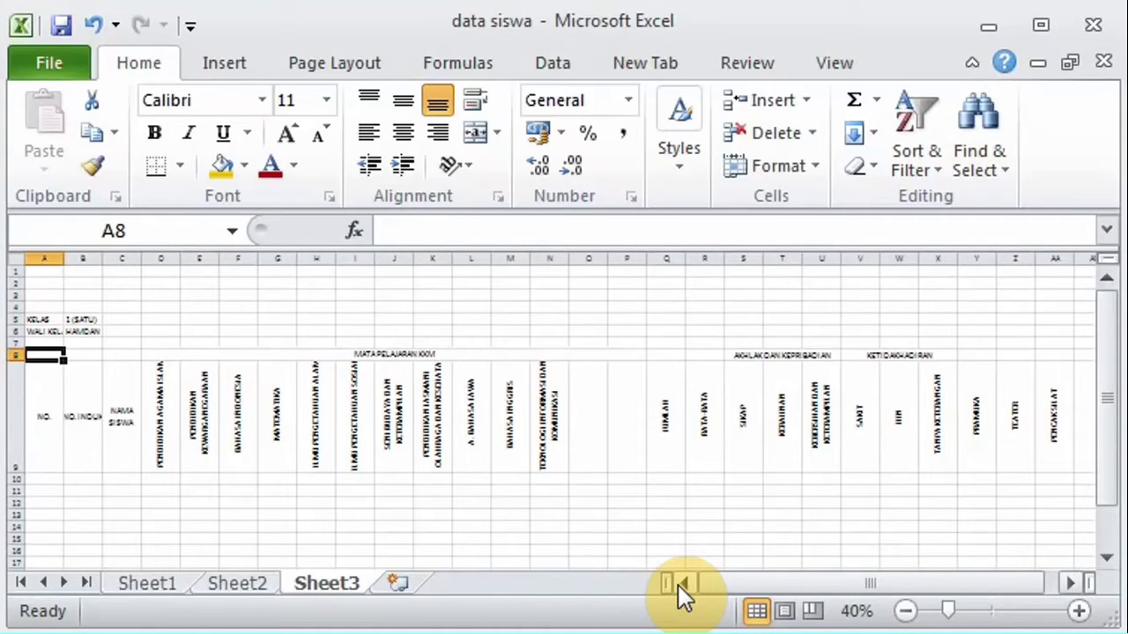
{"action": "left_click", "coordinate": [120, 481]}
{"action": "left_click", "coordinate": [1078, 610]}
{"action": "left_click", "coordinate": [1079, 611]}
{"action": "left_click", "coordinate": [1078, 610]}
{"action": "left_click", "coordinate": [1079, 610]}
{"action": "left_click", "coordinate": [1107, 557]}
{"action": "left_click", "coordinate": [1106, 556]}
{"action": "left_click", "coordinate": [1106, 278]}
{"action": "left_click", "coordinate": [685, 583]}
{"action": "left_click", "coordinate": [685, 583]}
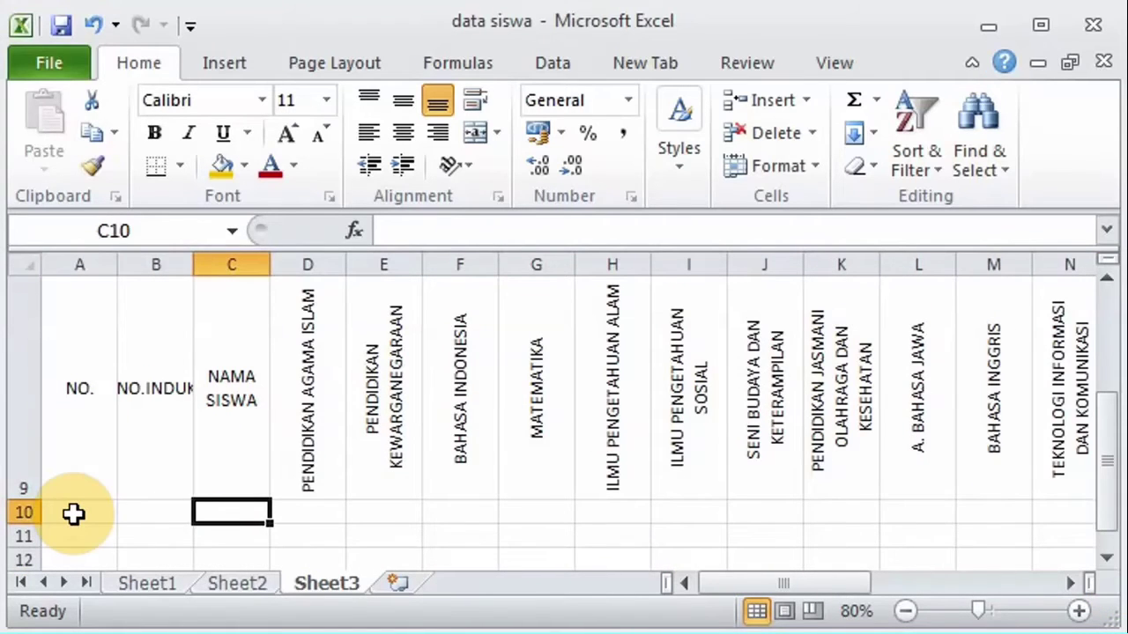
{"action": "left_click", "coordinate": [75, 512]}
{"action": "type", "text": "ISIKA"}
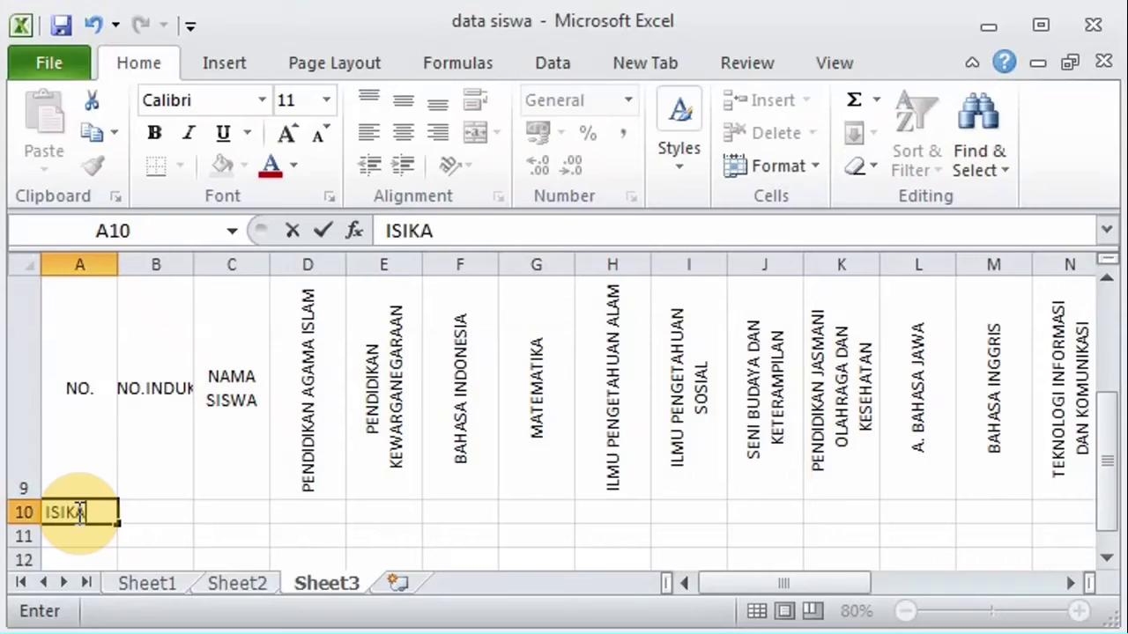
{"action": "type", "text": "N NILAI KKM"}
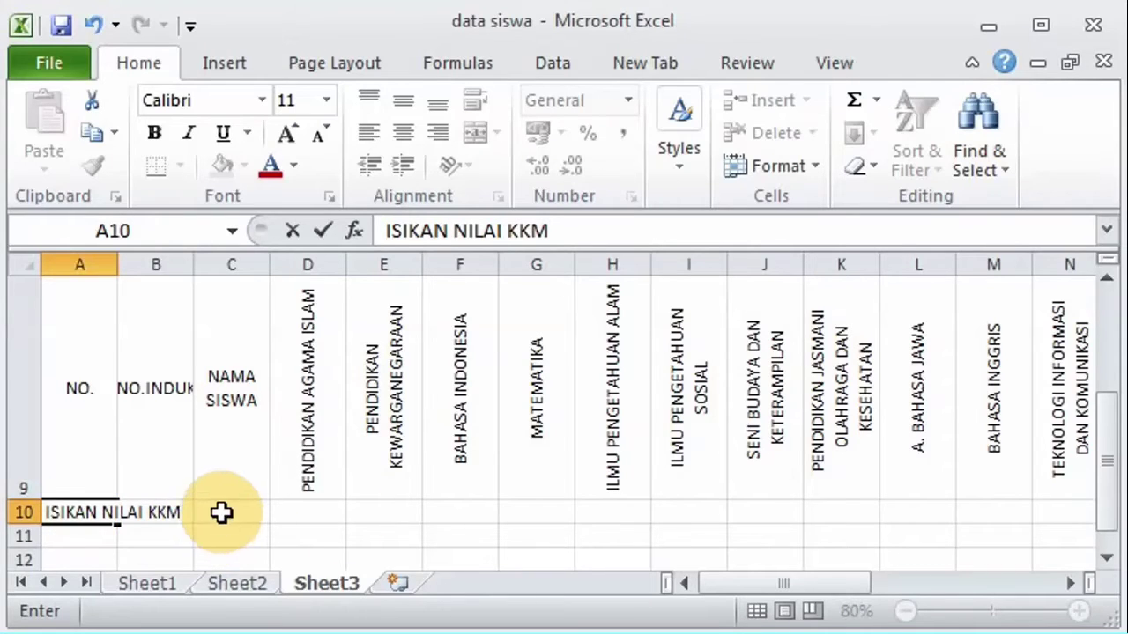
{"action": "left_click", "coordinate": [312, 515]}
Step: Merge and centre the ISIKAN NILAI KKM note across A10:C10
{"action": "left_click", "coordinate": [96, 511]}
{"action": "left_click_drag", "start_coordinate": [216, 512], "coordinate": [217, 511]}
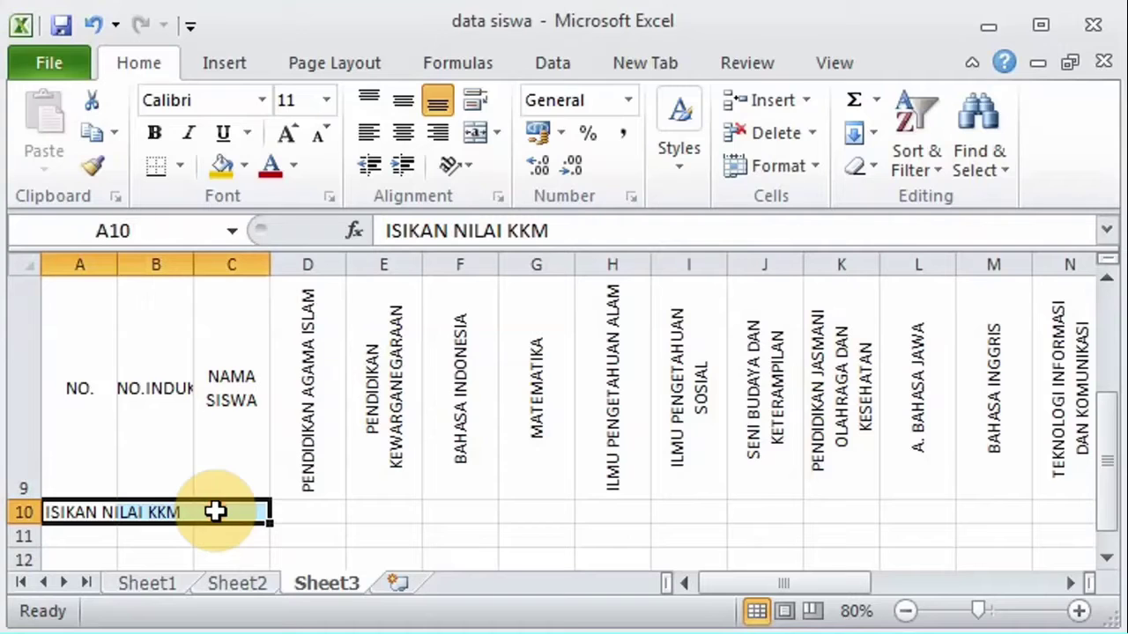
{"action": "left_click", "coordinate": [476, 132]}
{"action": "left_click", "coordinate": [465, 519]}
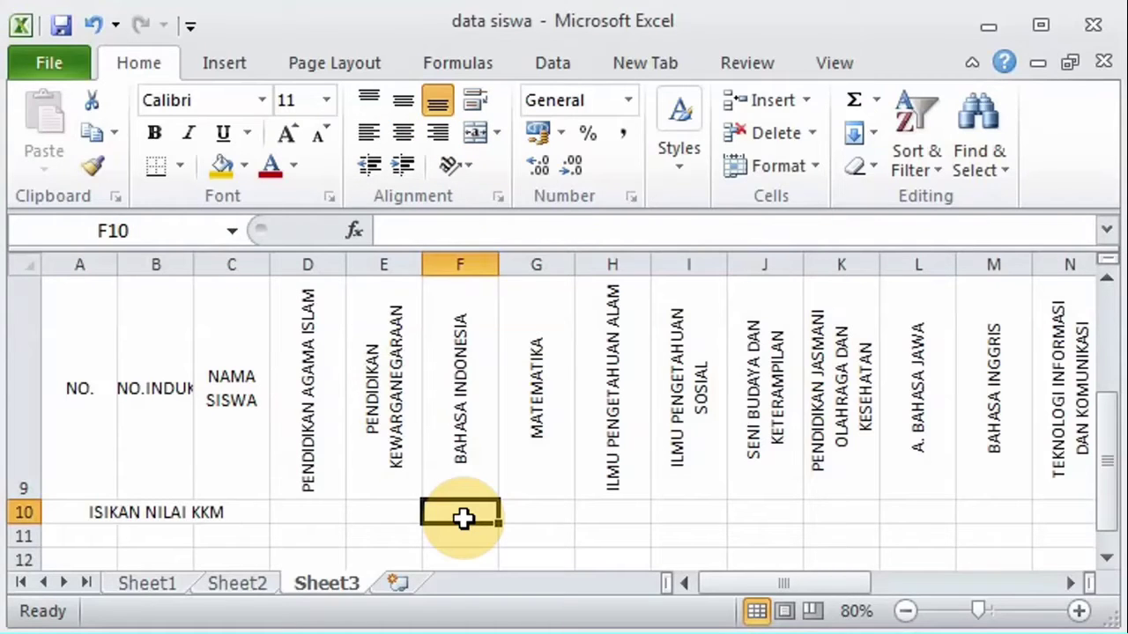
{"action": "left_click", "coordinate": [906, 611]}
{"action": "left_click", "coordinate": [906, 610]}
Step: Label O5 TANGGAL RAPORT and type SEMESTER into O6 below it
{"action": "left_click", "coordinate": [1107, 278]}
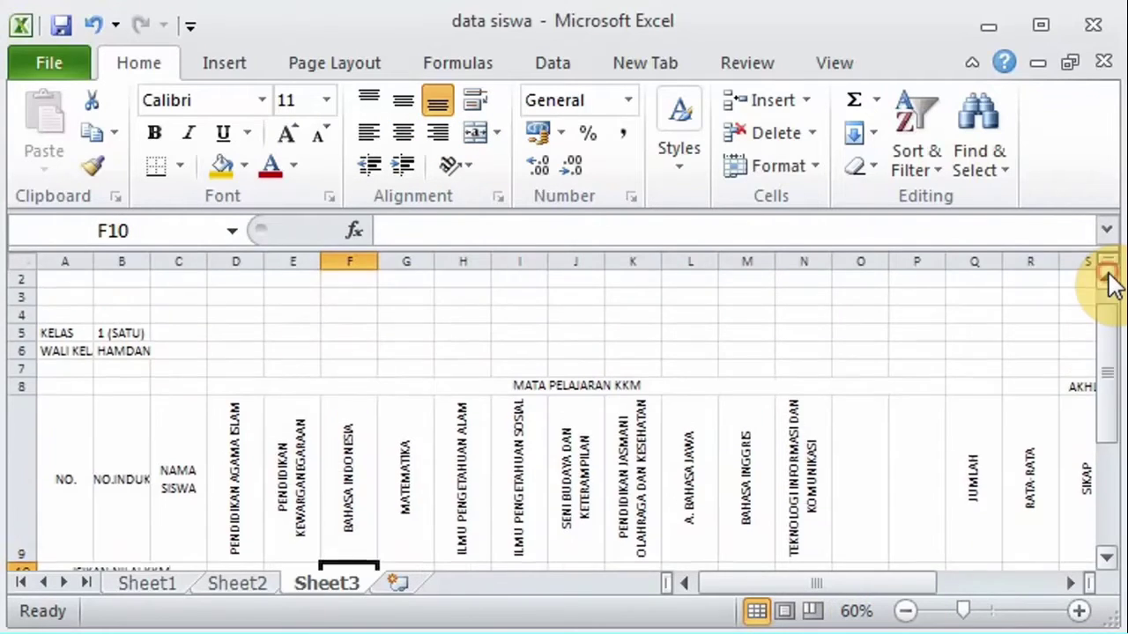
{"action": "left_click", "coordinate": [1108, 279]}
{"action": "left_click", "coordinate": [1072, 581]}
{"action": "left_click", "coordinate": [1078, 581]}
{"action": "left_click", "coordinate": [905, 610]}
{"action": "left_click", "coordinate": [906, 610]}
{"action": "left_click", "coordinate": [906, 610]}
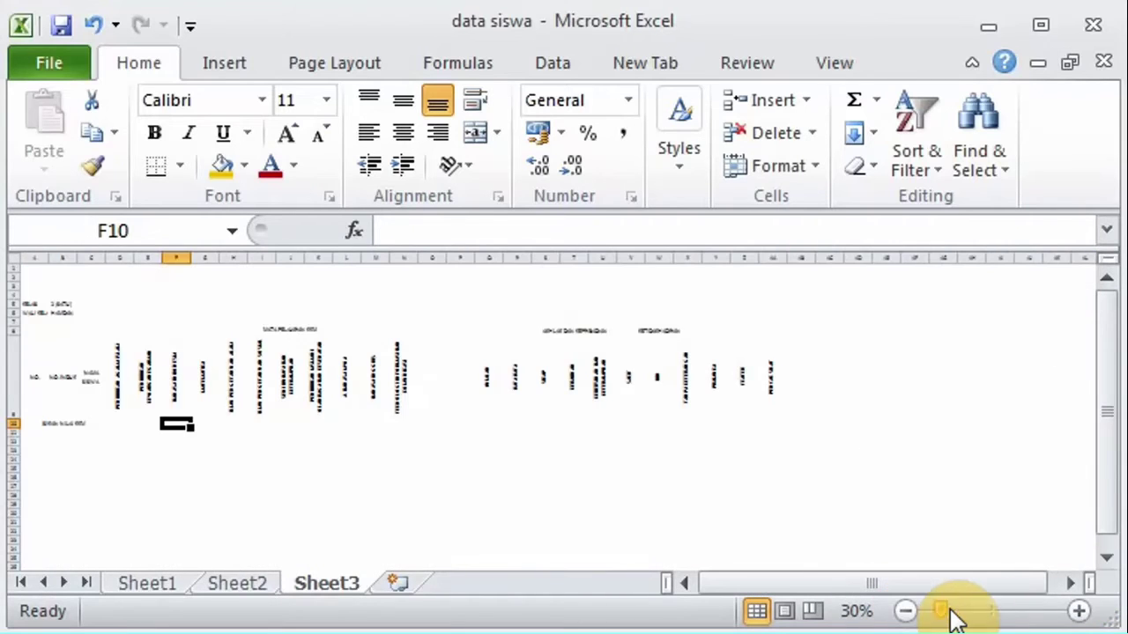
{"action": "left_click", "coordinate": [1079, 611]}
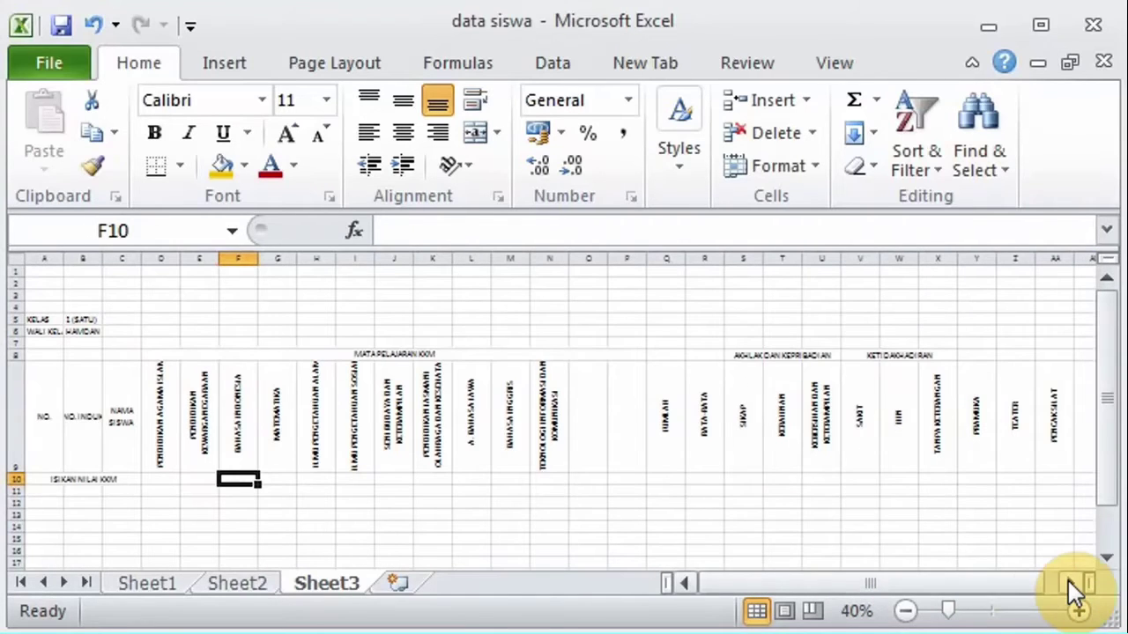
{"action": "left_click", "coordinate": [1071, 583]}
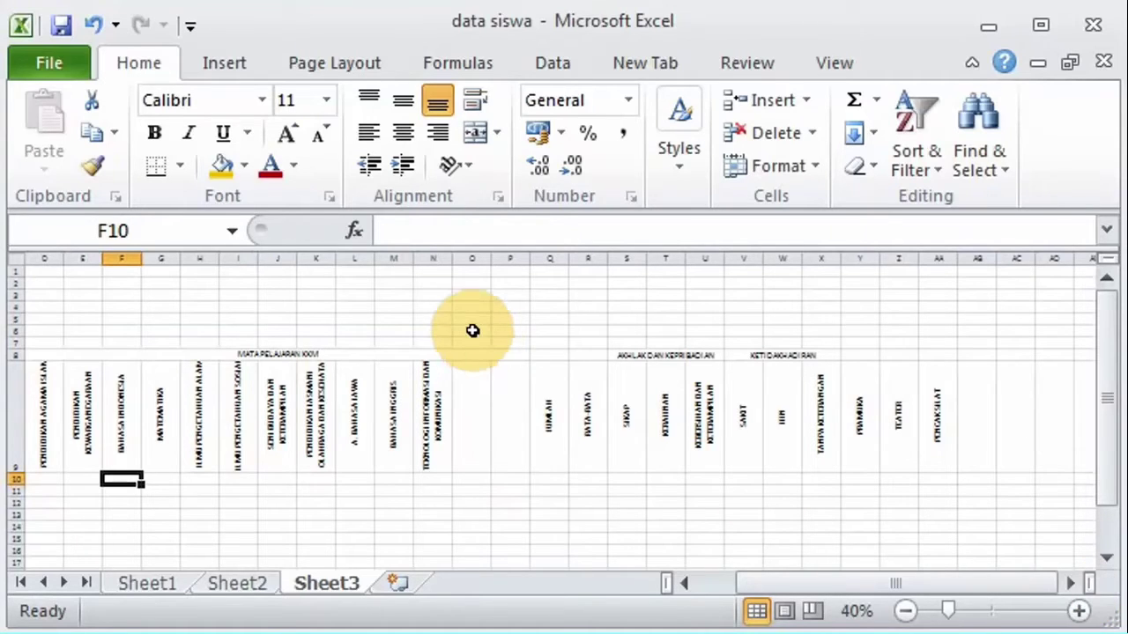
{"action": "left_click", "coordinate": [471, 320]}
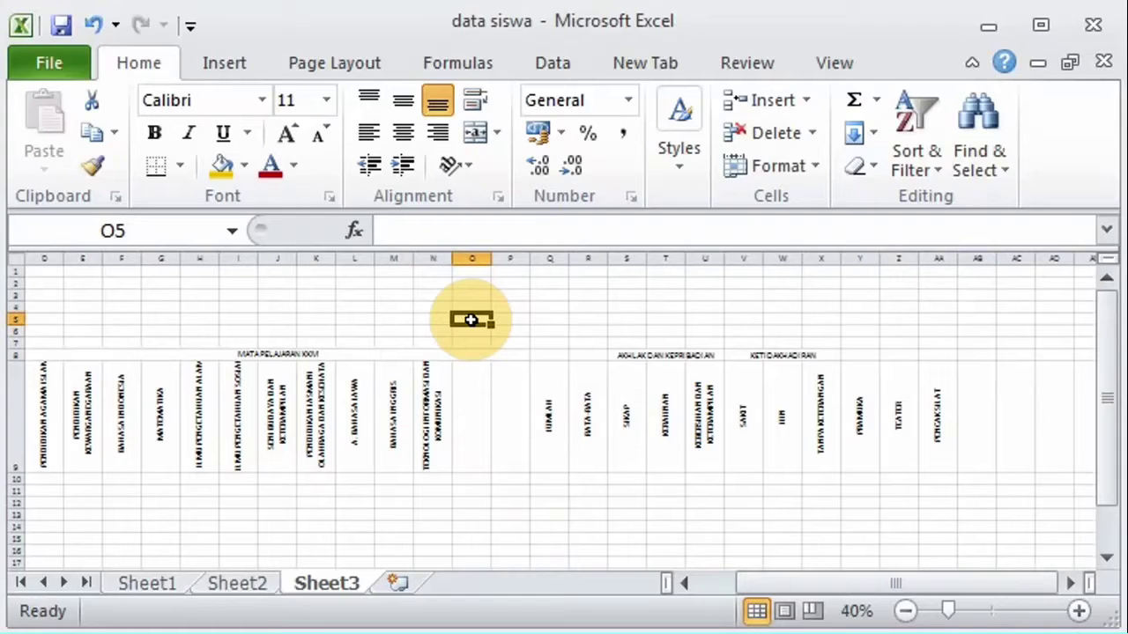
{"action": "type", "text": "TANGGAL RAPORT"}
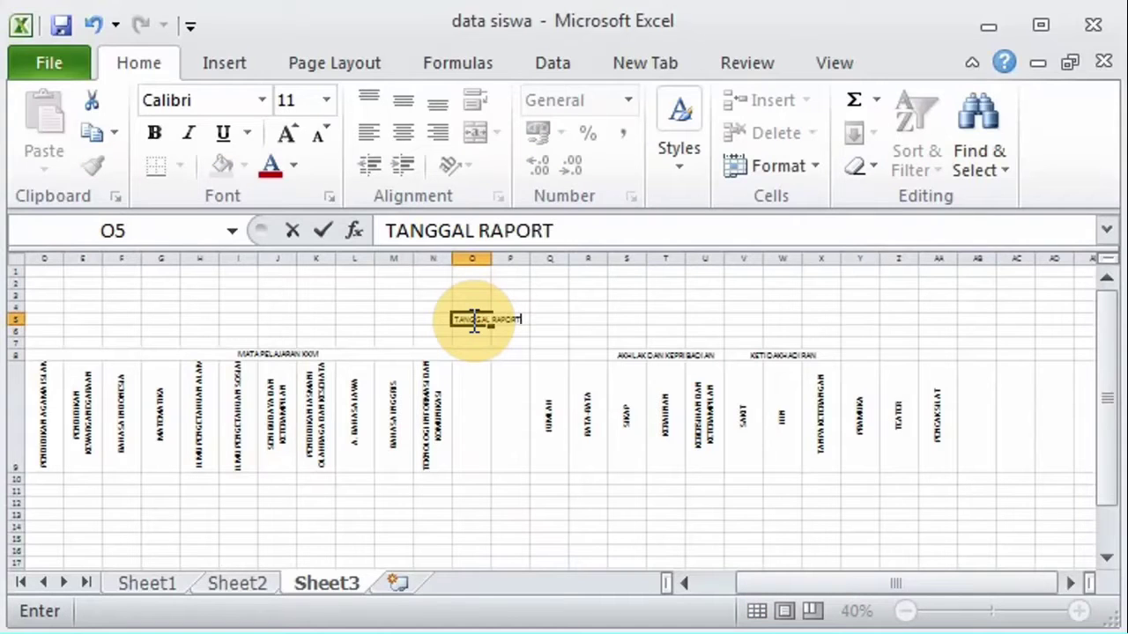
{"action": "key", "text": "Return"}
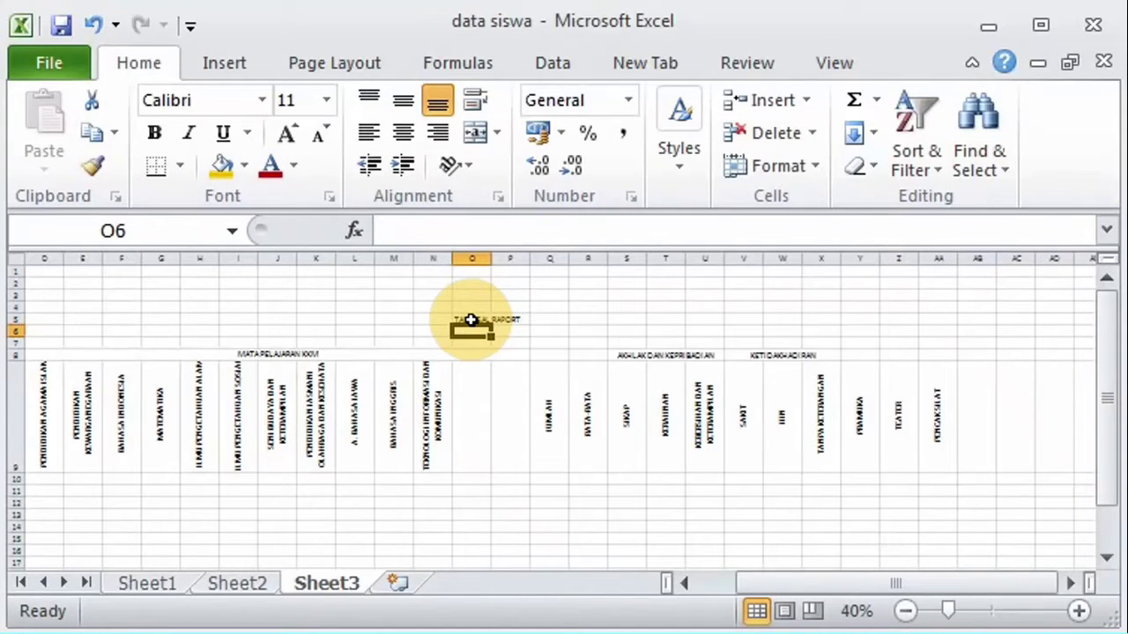
{"action": "type", "text": "SEME"}
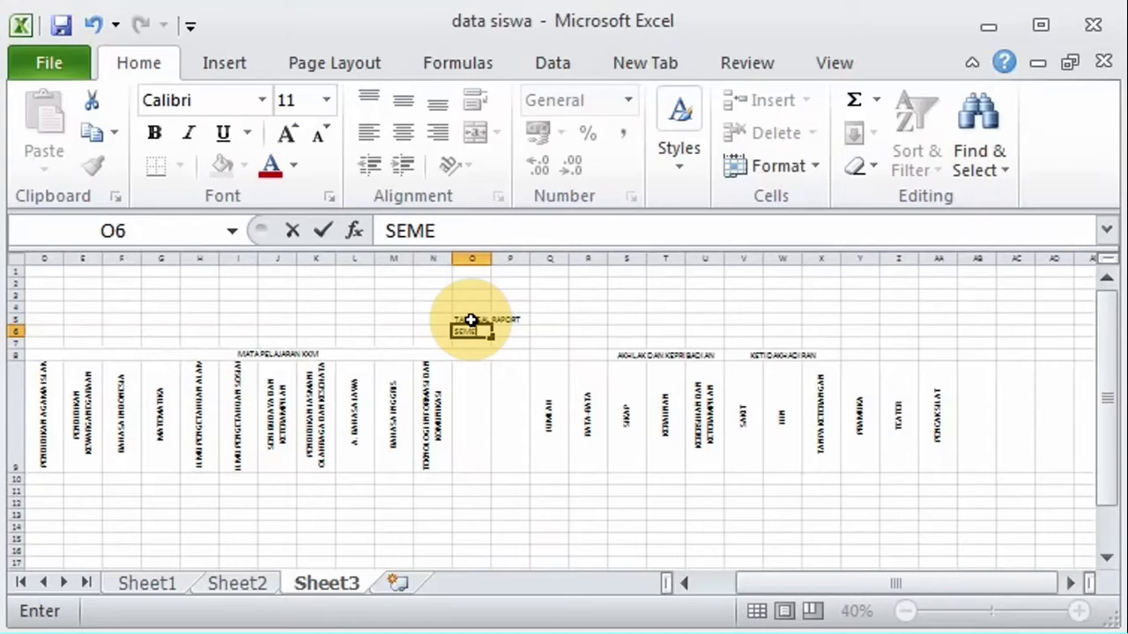
{"action": "type", "text": "STER"}
Step: Enter JUMLAH, RATA-RATA, NILAI TERTINGGI and NILAI TERENDAH down cells D16 to D19
{"action": "left_click", "coordinate": [41, 553]}
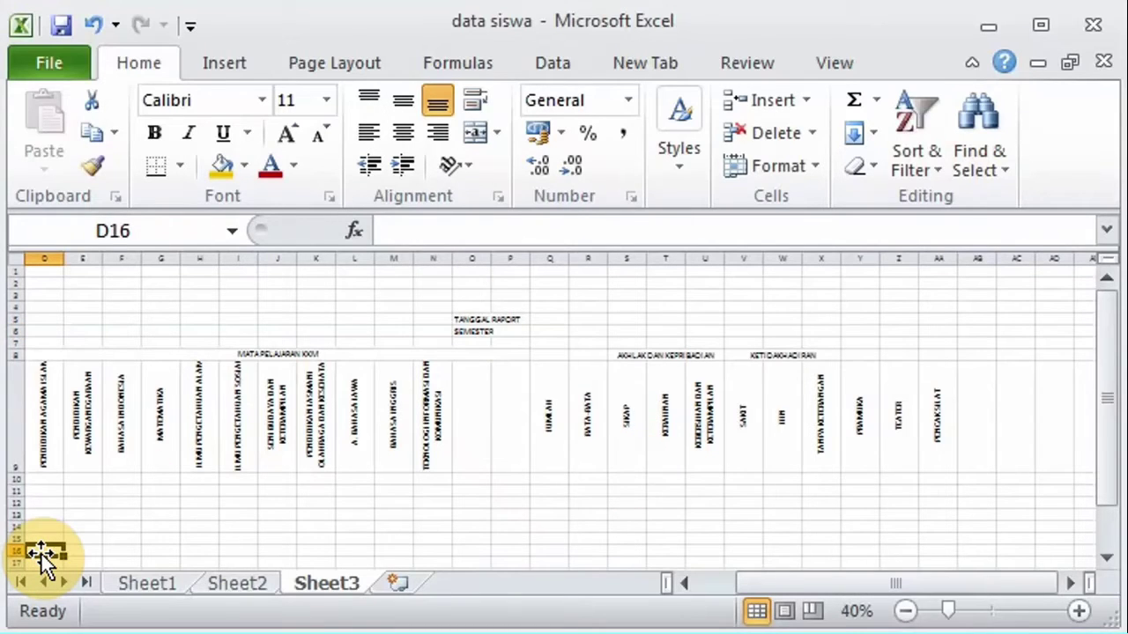
{"action": "type", "text": "JU"}
{"action": "key", "text": "Return"}
{"action": "left_click", "coordinate": [1074, 610]}
{"action": "left_click", "coordinate": [1073, 610]}
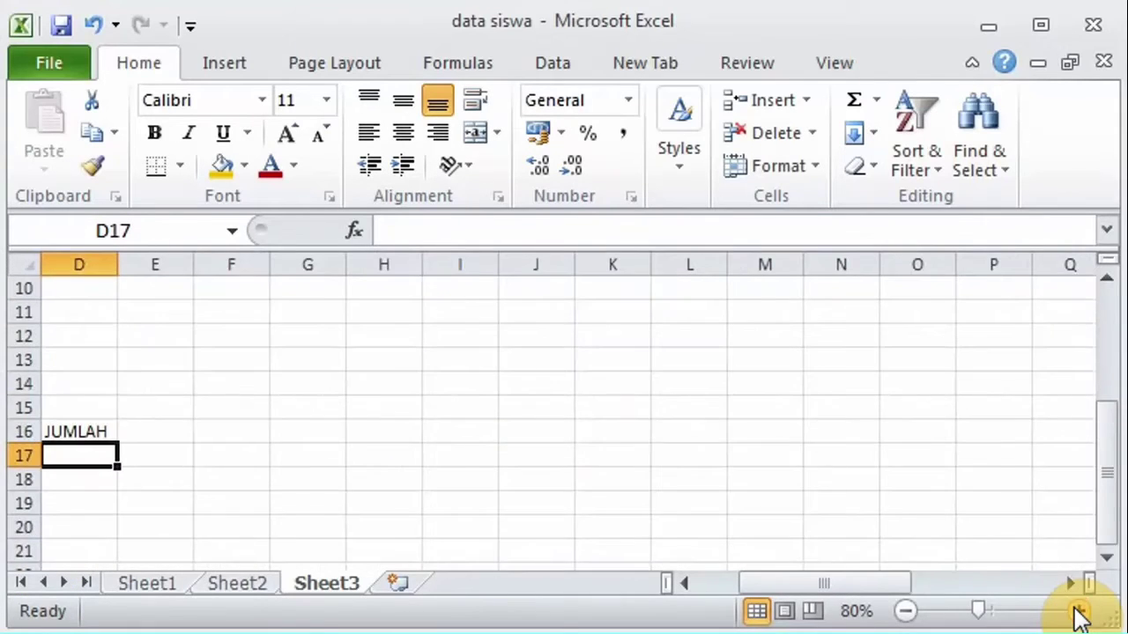
{"action": "left_click", "coordinate": [1073, 609]}
{"action": "type", "text": "RATA-RATA"}
{"action": "key", "text": "Return"}
{"action": "type", "text": "NILA"}
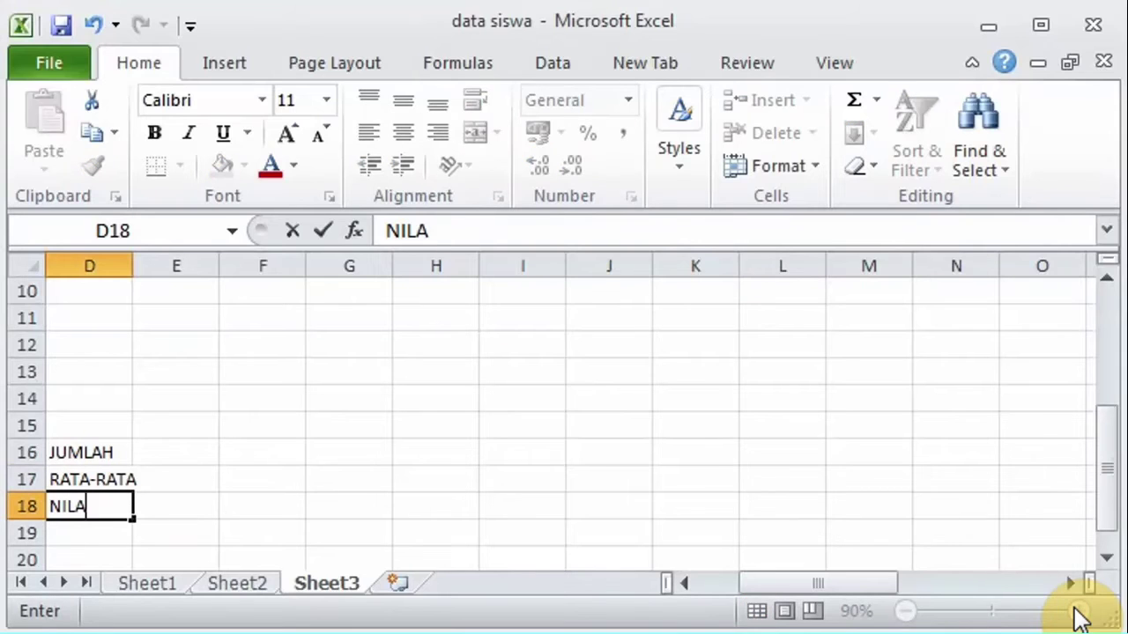
{"action": "type", "text": "I TERTINGGI"}
{"action": "key", "text": "Return"}
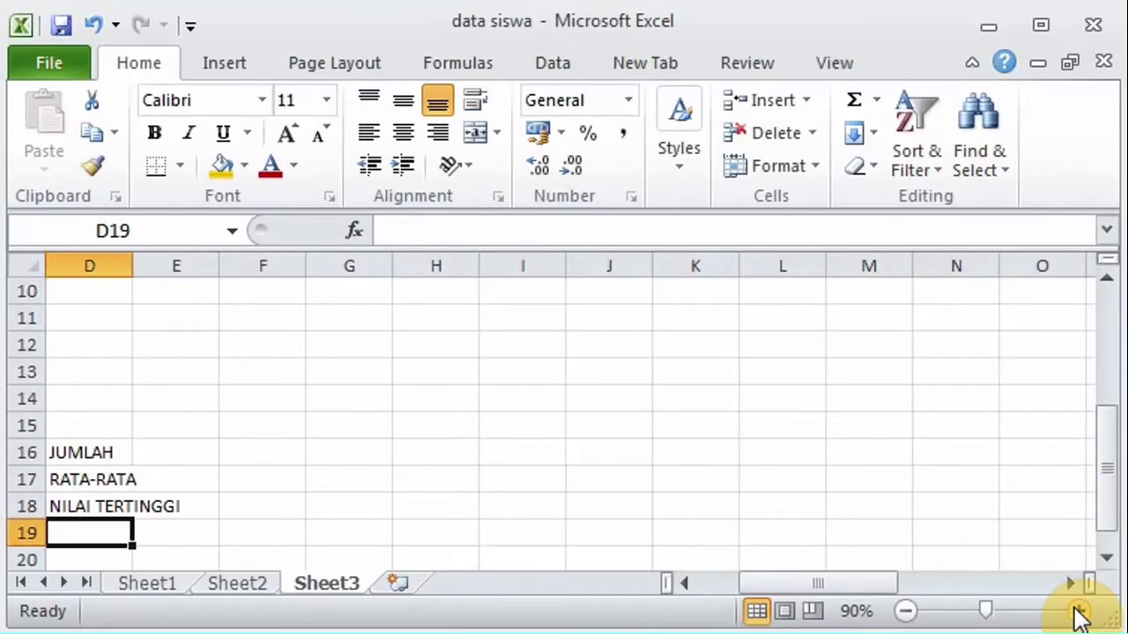
{"action": "type", "text": "NILAI TERENDAH"}
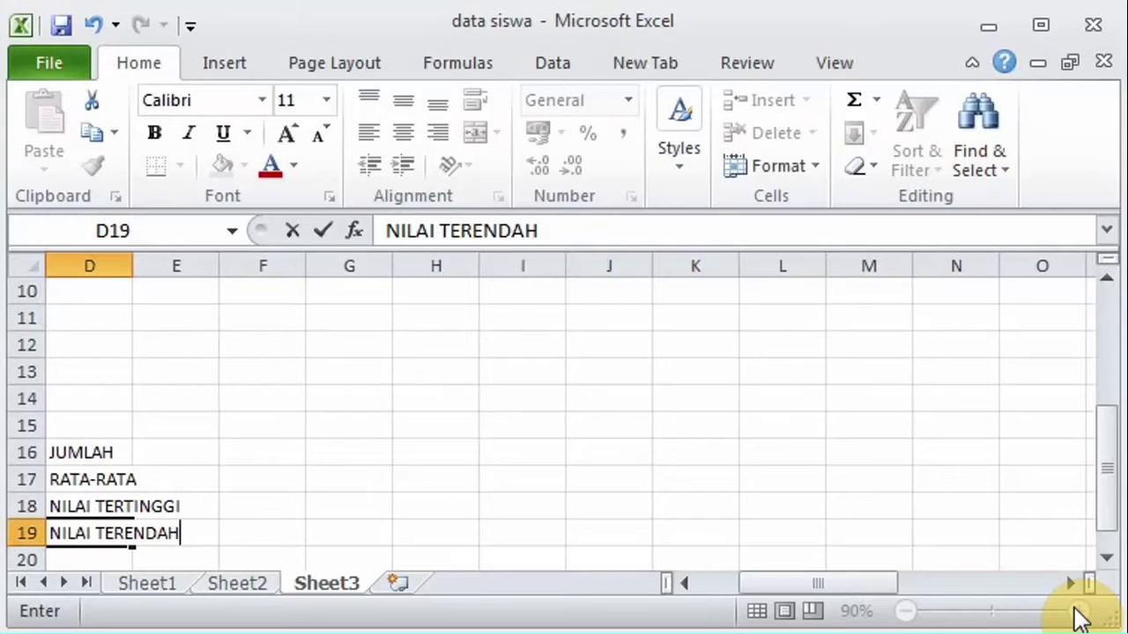
{"action": "key", "text": "Return"}
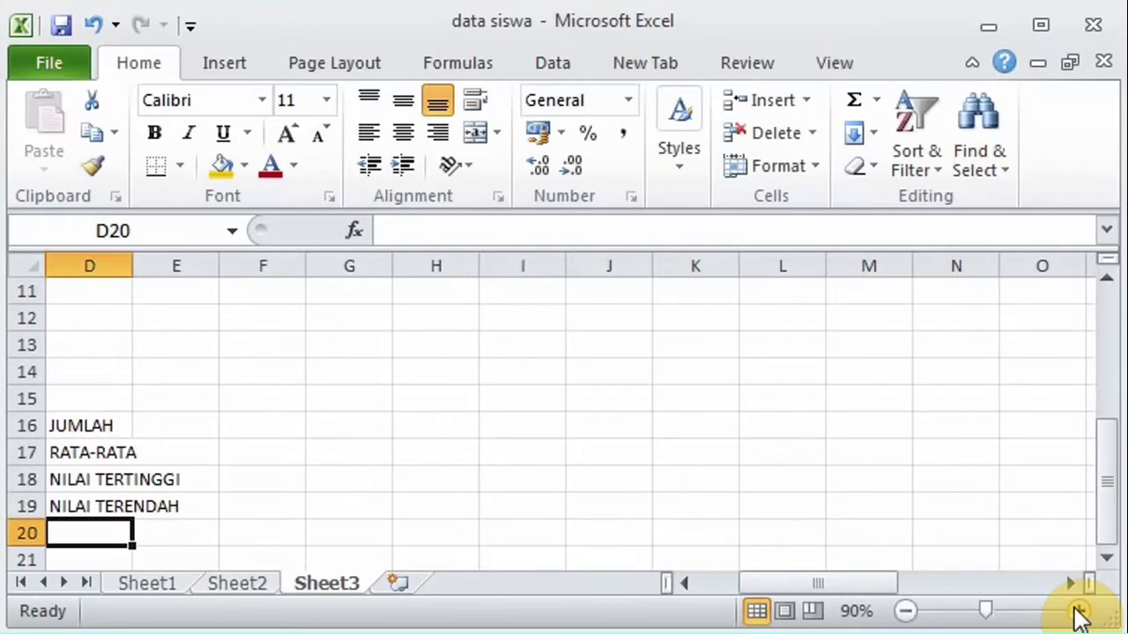
{"action": "left_click_drag", "start_coordinate": [1100, 415], "coordinate": [1111, 427]}
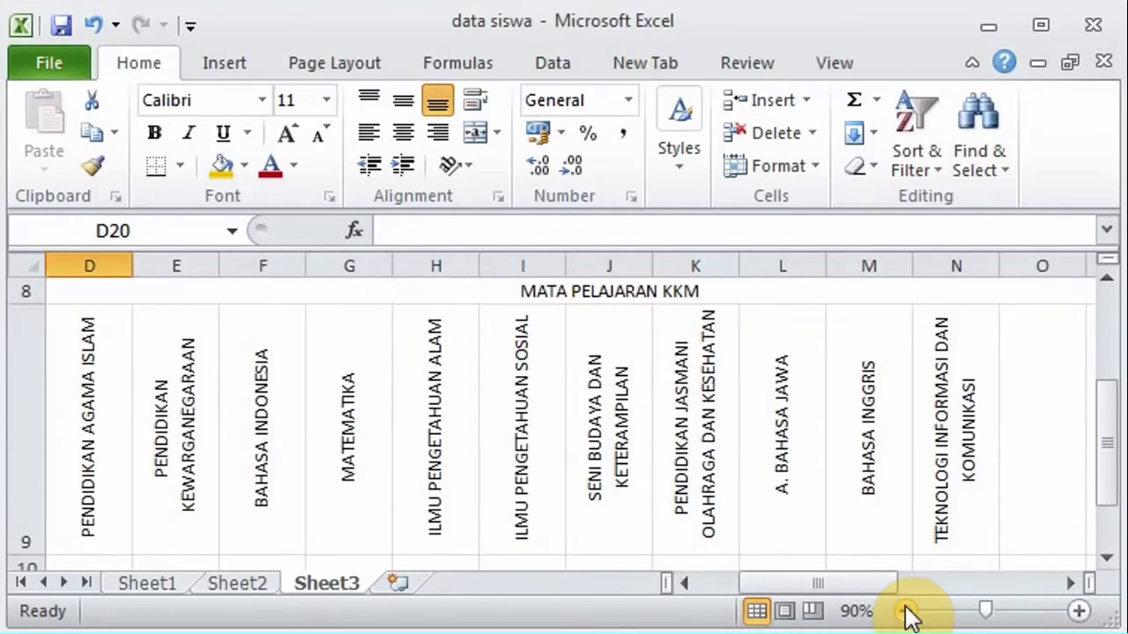
Step: Select the subject header range in row 9 through column P, leaving it unmerged
{"action": "left_click", "coordinate": [907, 613]}
{"action": "left_click", "coordinate": [907, 612]}
{"action": "left_click", "coordinate": [908, 612]}
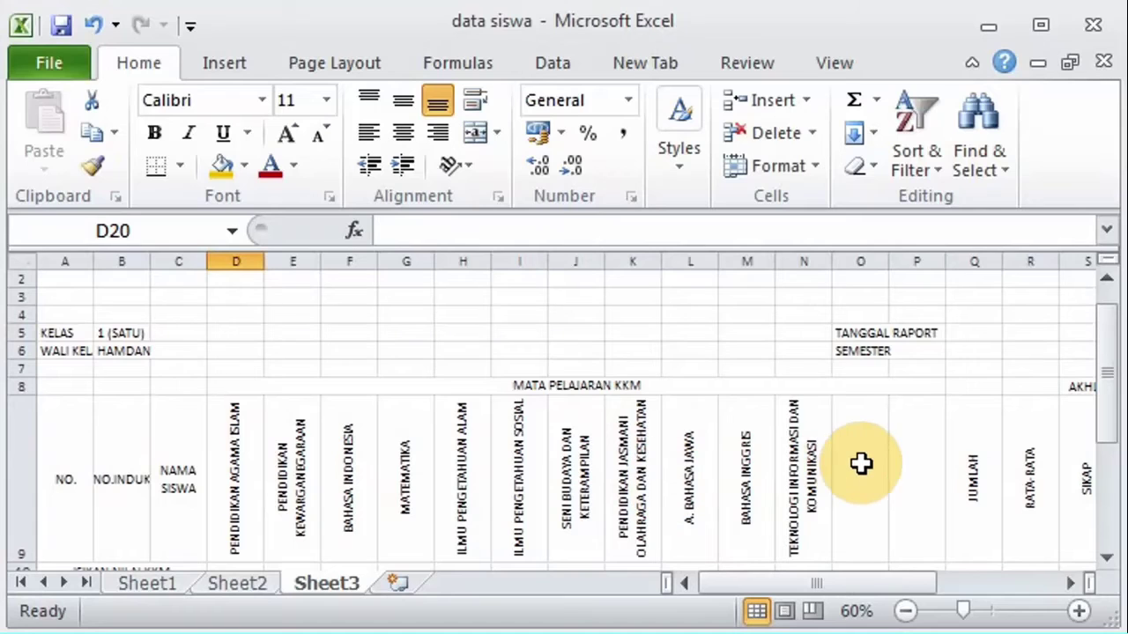
{"action": "left_click", "coordinate": [972, 464]}
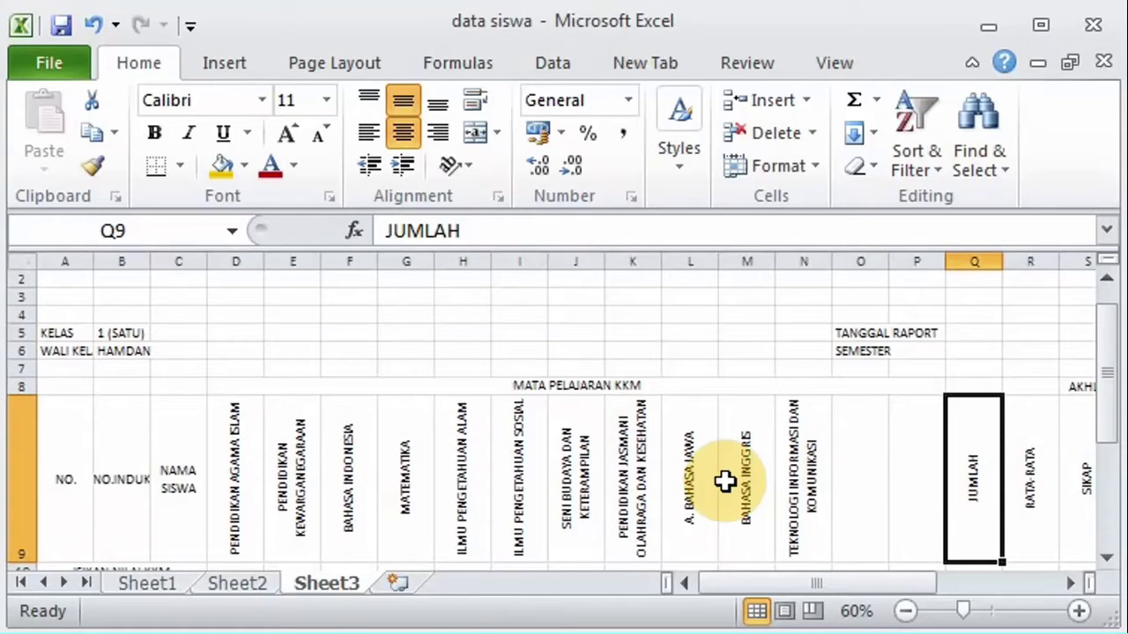
{"action": "left_click", "coordinate": [257, 445]}
{"action": "left_click", "coordinate": [809, 485], "text": "shift"}
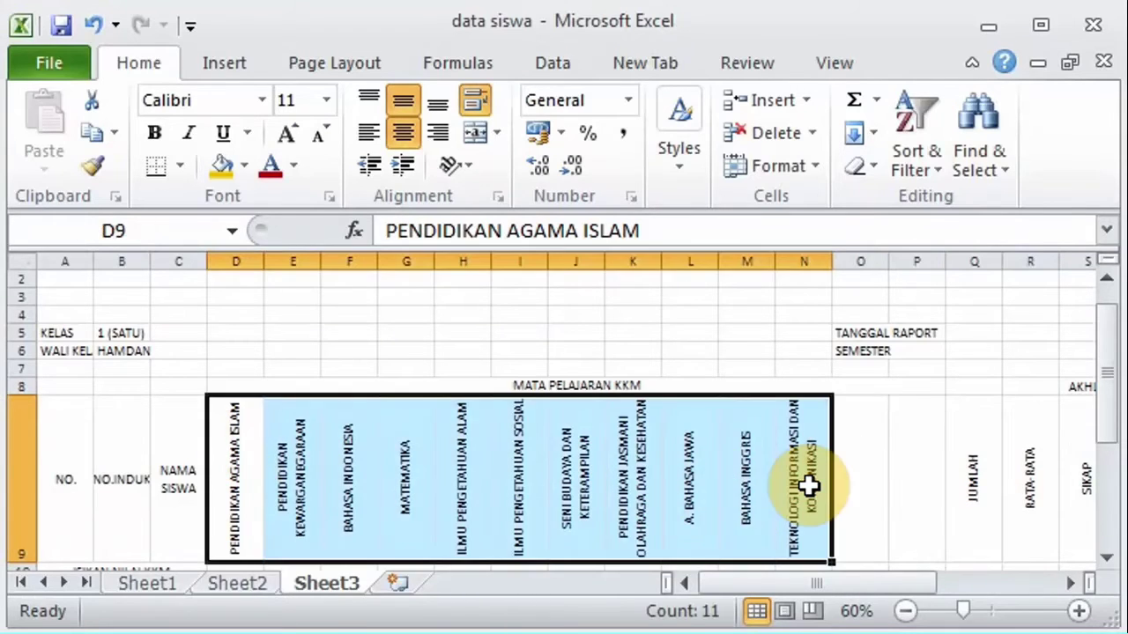
{"action": "left_click", "coordinate": [904, 489], "text": "shift"}
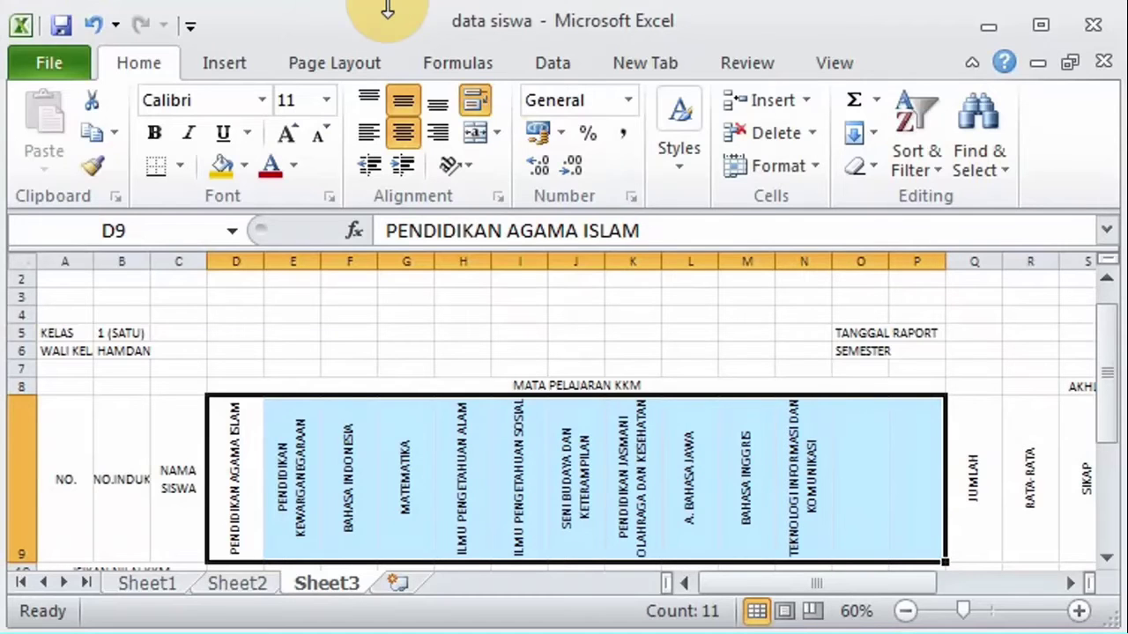
{"action": "left_click", "coordinate": [497, 134]}
{"action": "left_click", "coordinate": [216, 70]}
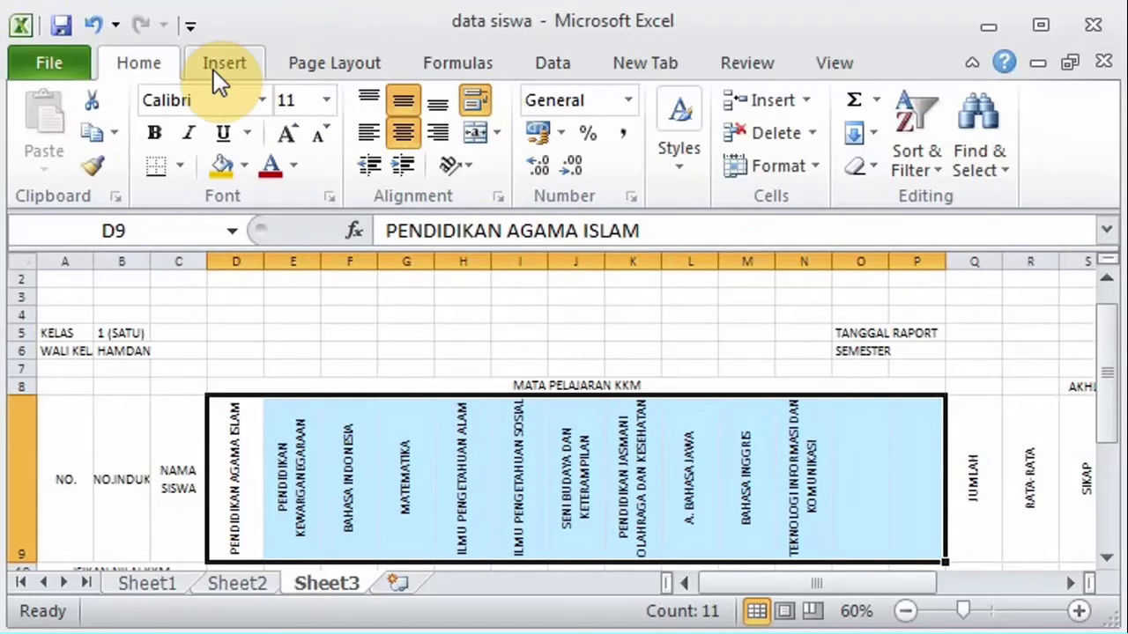
{"action": "left_click", "coordinate": [216, 71]}
{"action": "left_click", "coordinate": [152, 60]}
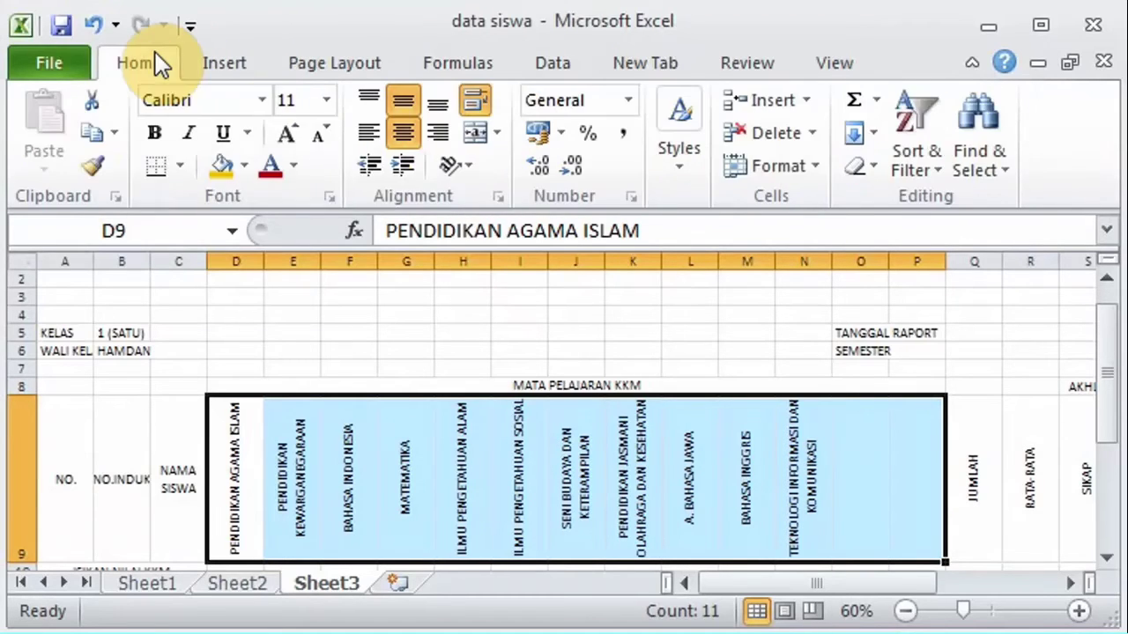
Step: Insert an entire row above row 9, undoing an accidental column insertion first
{"action": "right_click", "coordinate": [848, 450]}
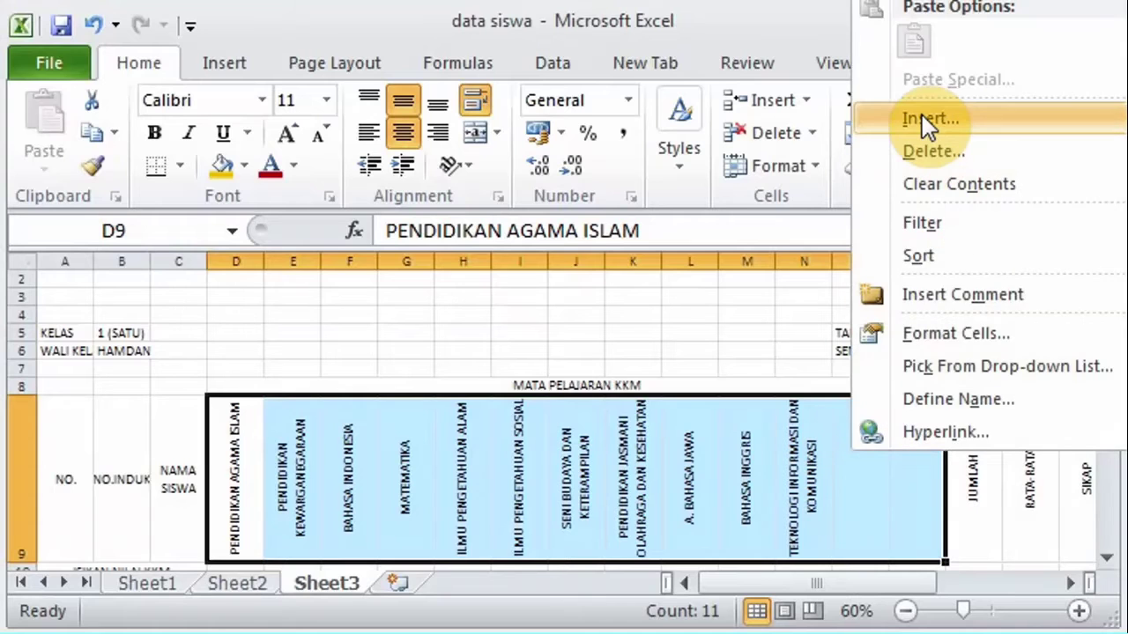
{"action": "left_click", "coordinate": [921, 114]}
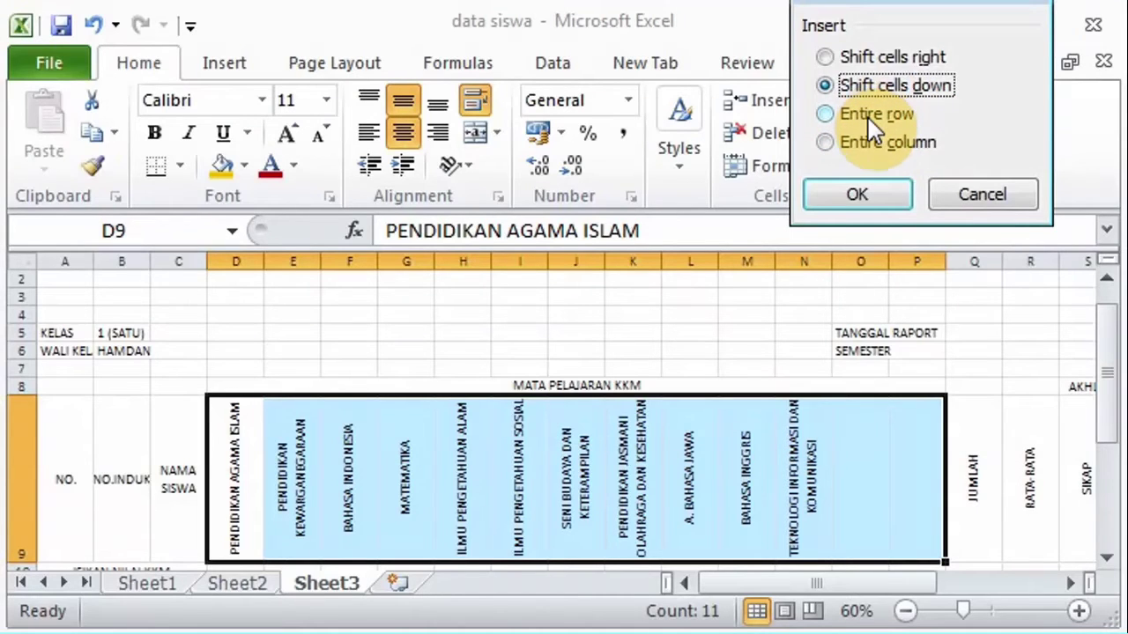
{"action": "left_click", "coordinate": [870, 143]}
{"action": "left_click", "coordinate": [868, 196]}
{"action": "key", "text": "ctrl+z"}
{"action": "right_click", "coordinate": [878, 433]}
{"action": "left_click", "coordinate": [782, 102]}
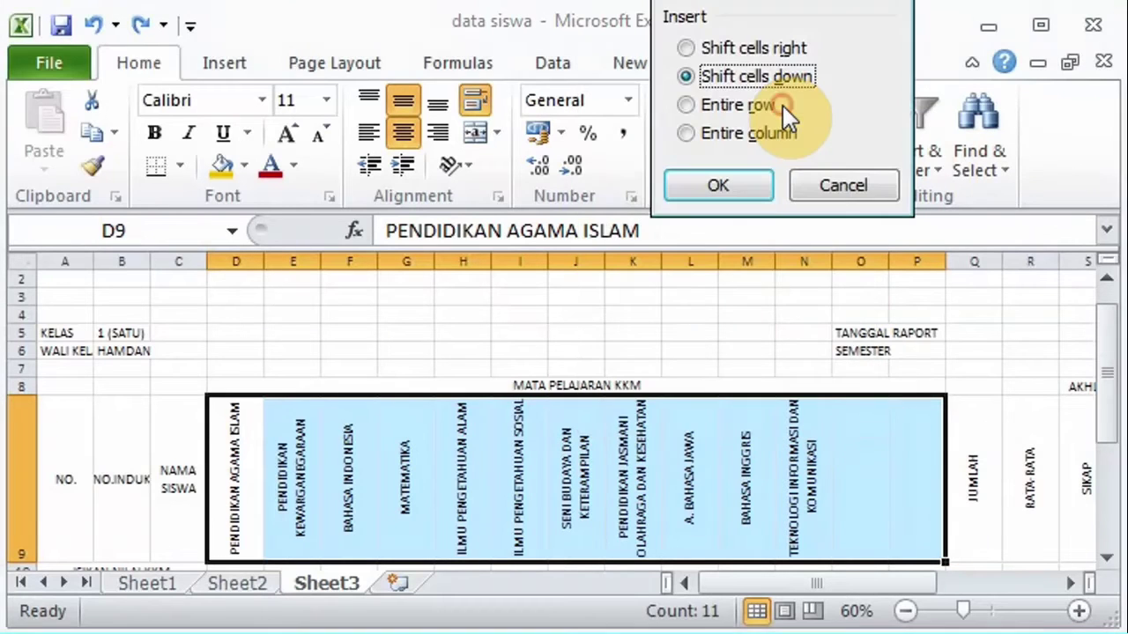
{"action": "left_click", "coordinate": [759, 104]}
{"action": "left_click", "coordinate": [738, 182]}
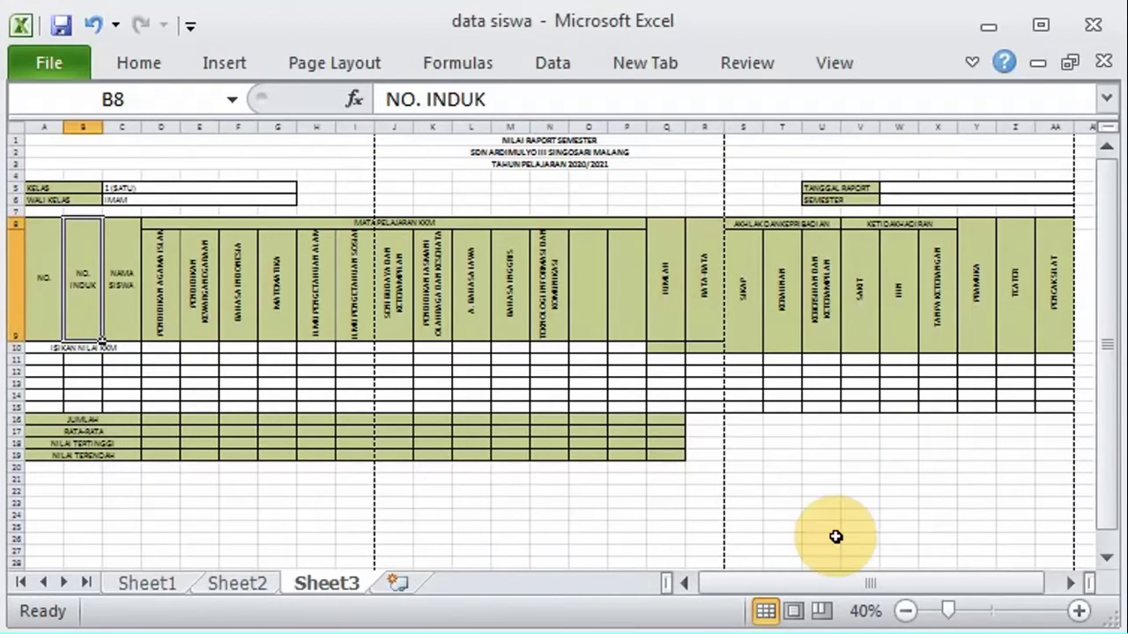
Step: Review the NILAI RAPORT SEMESTER title rows and header cells, restoring the Home ribbon
{"action": "left_click", "coordinate": [997, 610]}
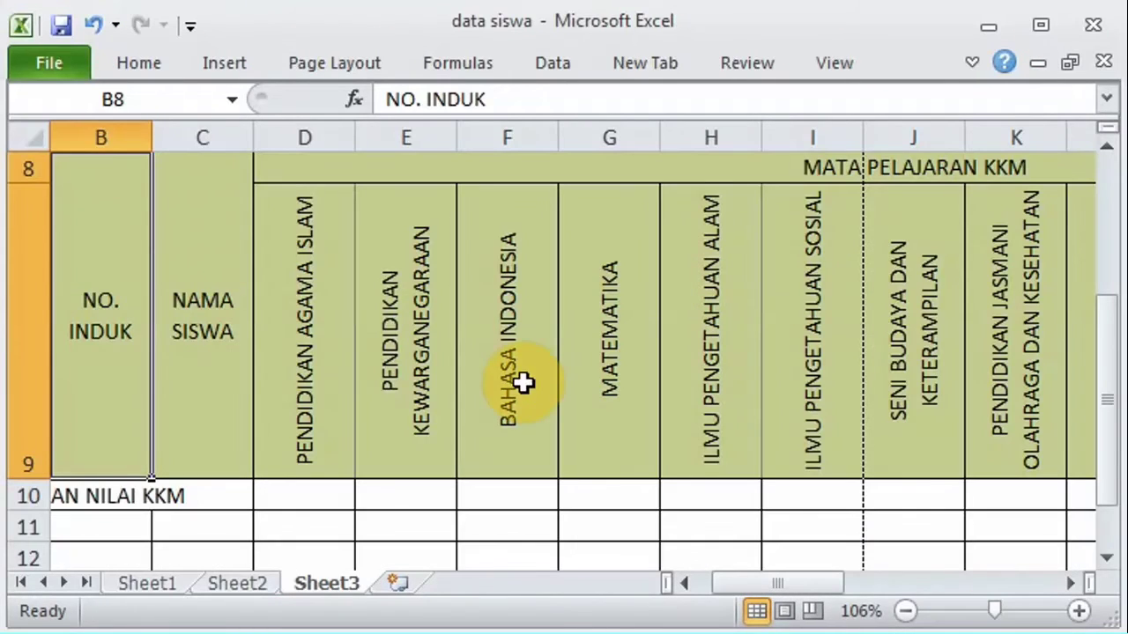
{"action": "left_click", "coordinate": [951, 608]}
{"action": "left_click", "coordinate": [696, 148]}
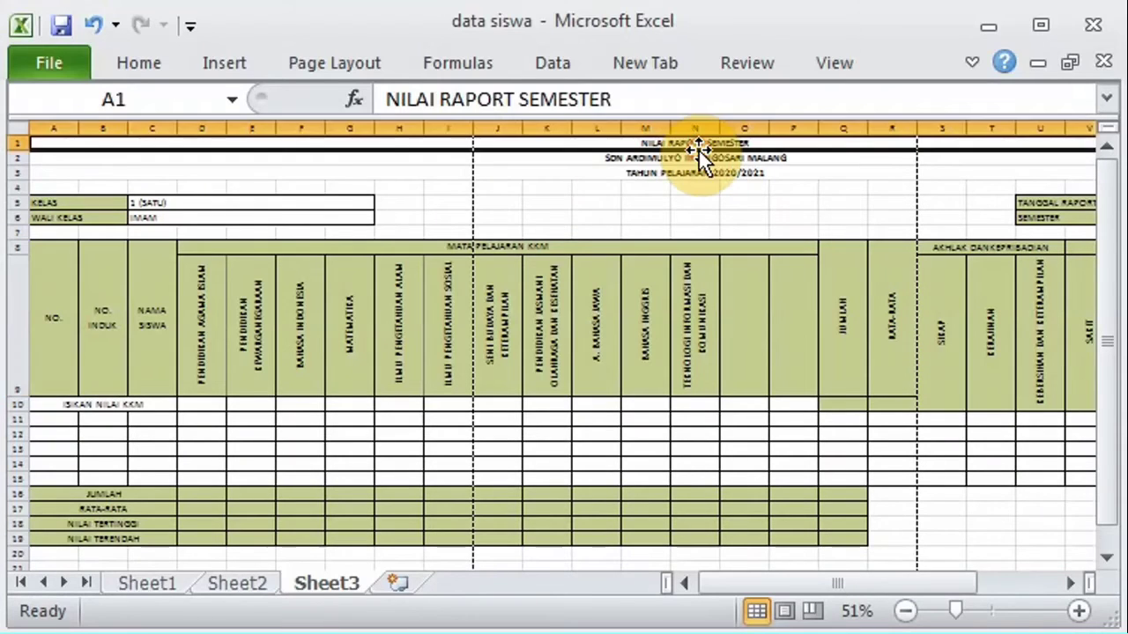
{"action": "left_click", "coordinate": [997, 611]}
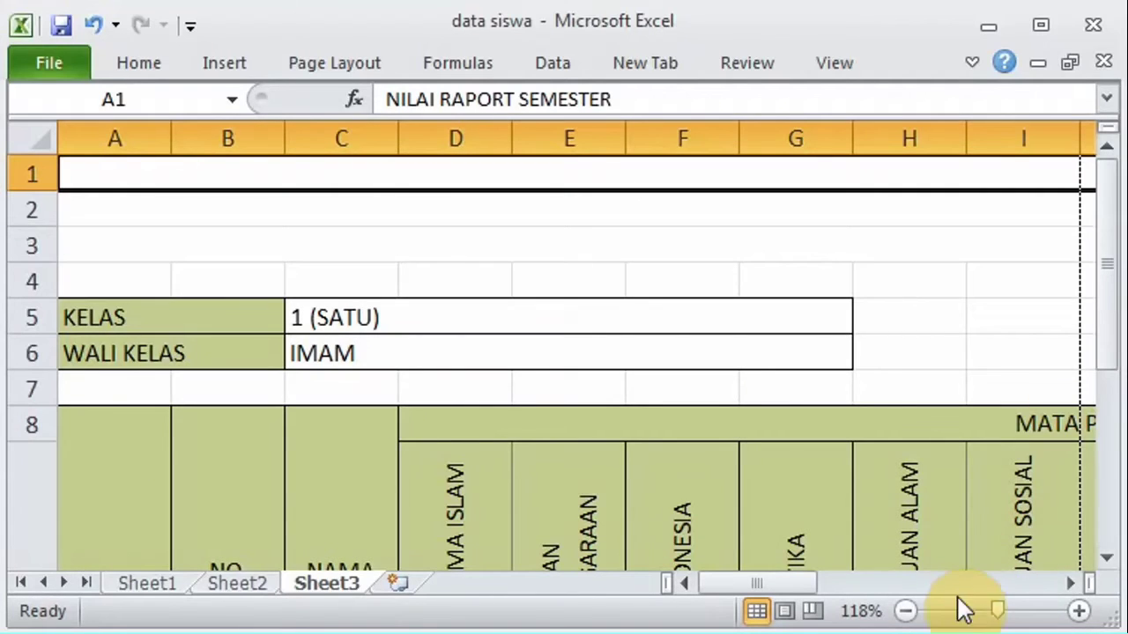
{"action": "left_click", "coordinate": [1069, 583]}
{"action": "left_click", "coordinate": [1066, 582]}
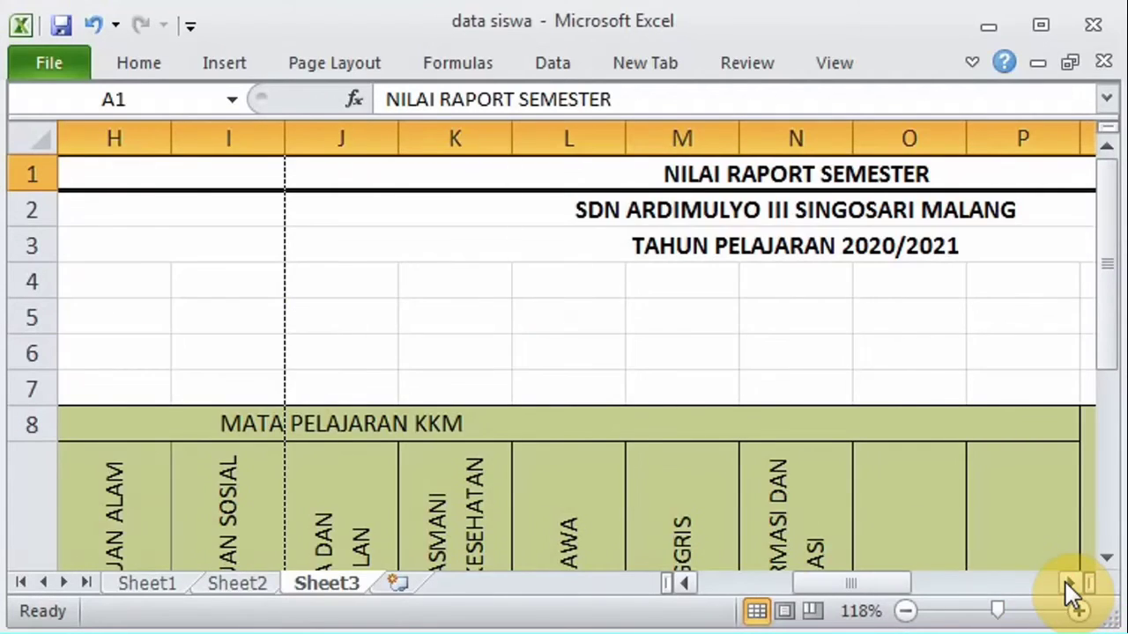
{"action": "left_click", "coordinate": [830, 208]}
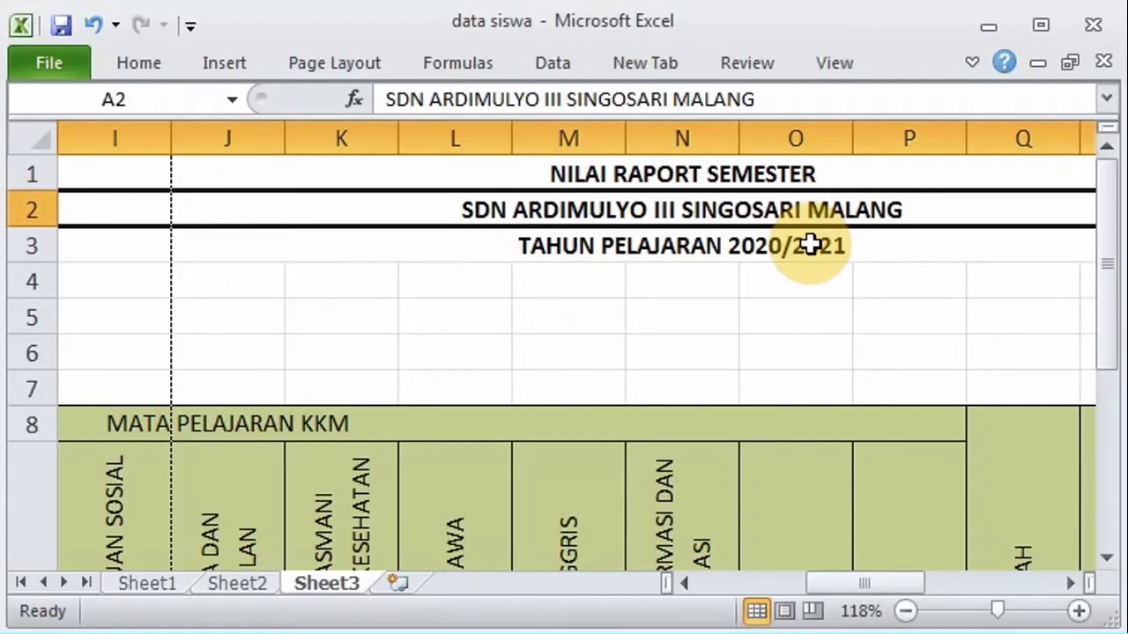
{"action": "left_click", "coordinate": [800, 242]}
{"action": "left_click", "coordinate": [799, 276]}
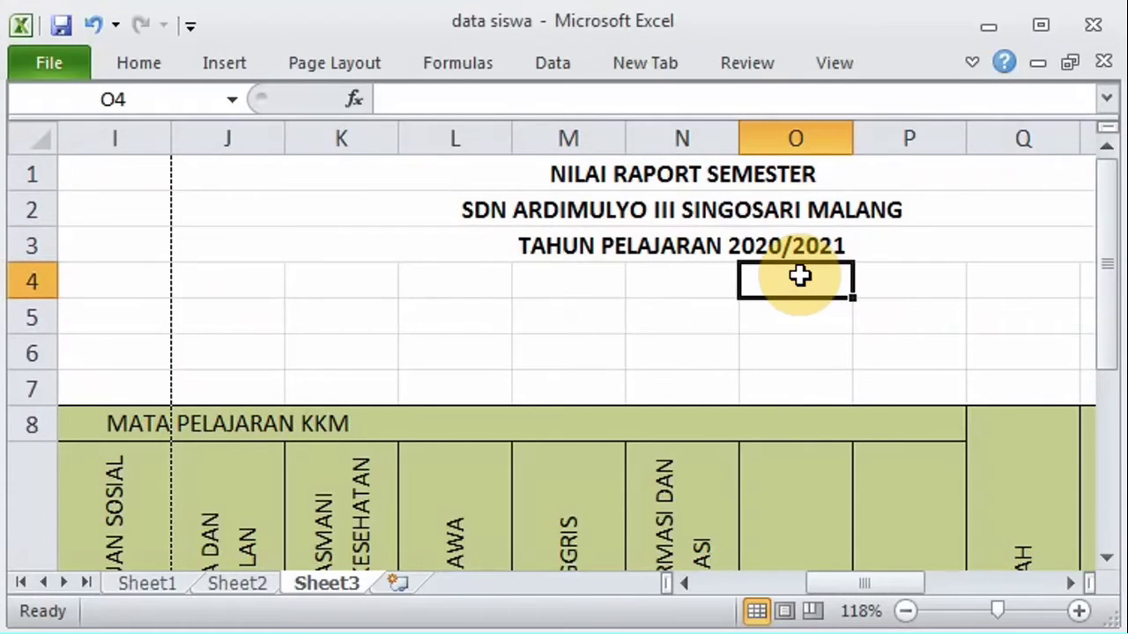
{"action": "left_click", "coordinate": [1105, 558]}
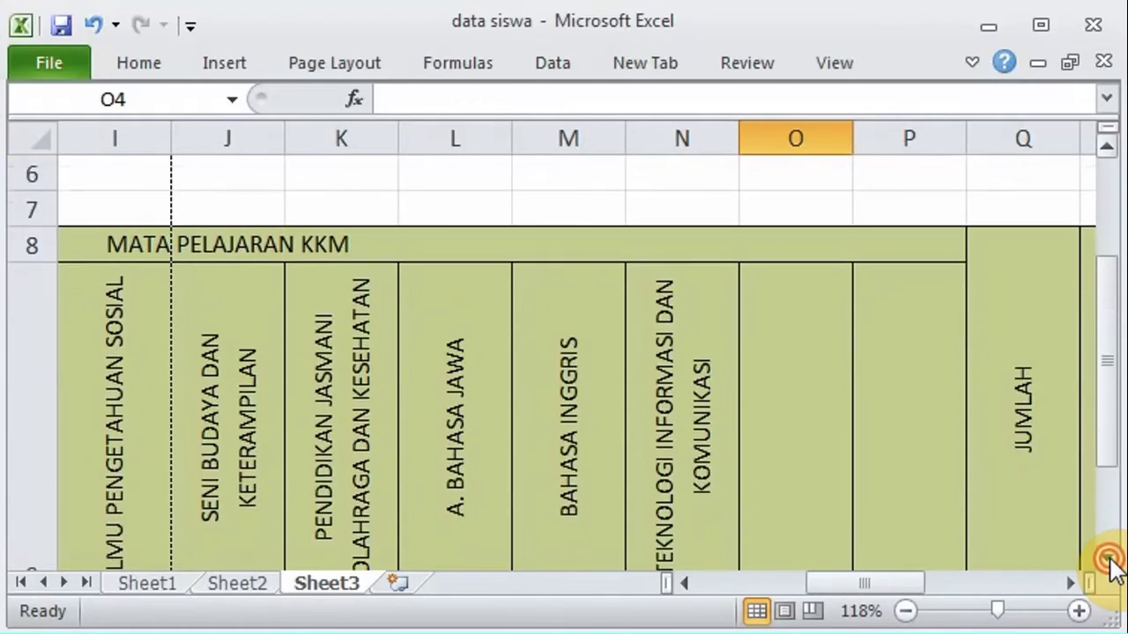
{"action": "left_click", "coordinate": [828, 332]}
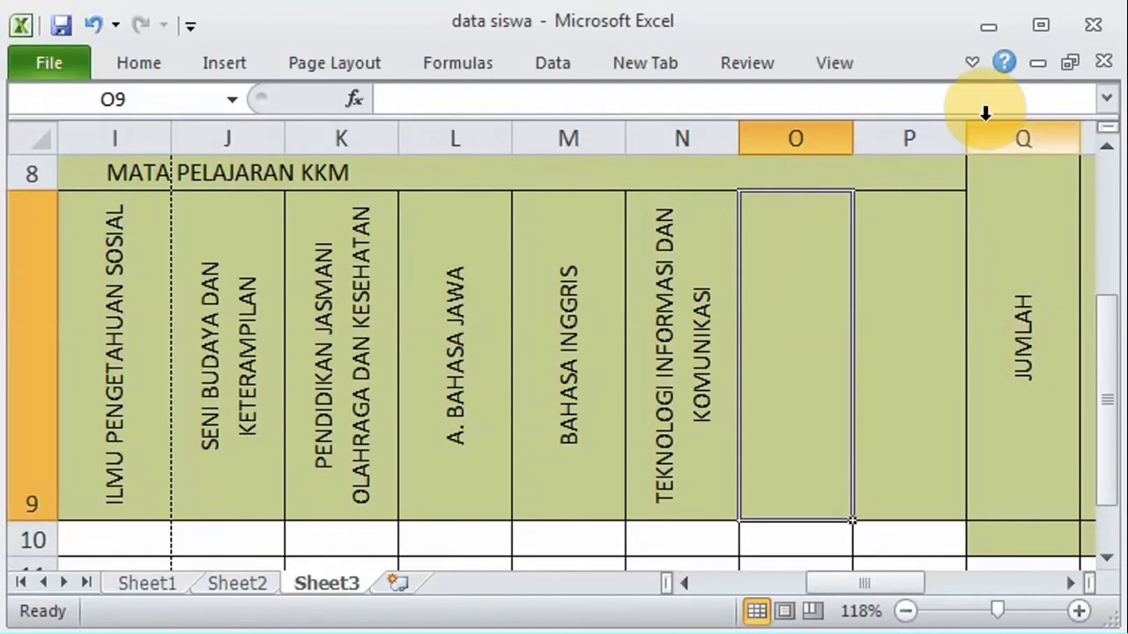
{"action": "left_click", "coordinate": [972, 63]}
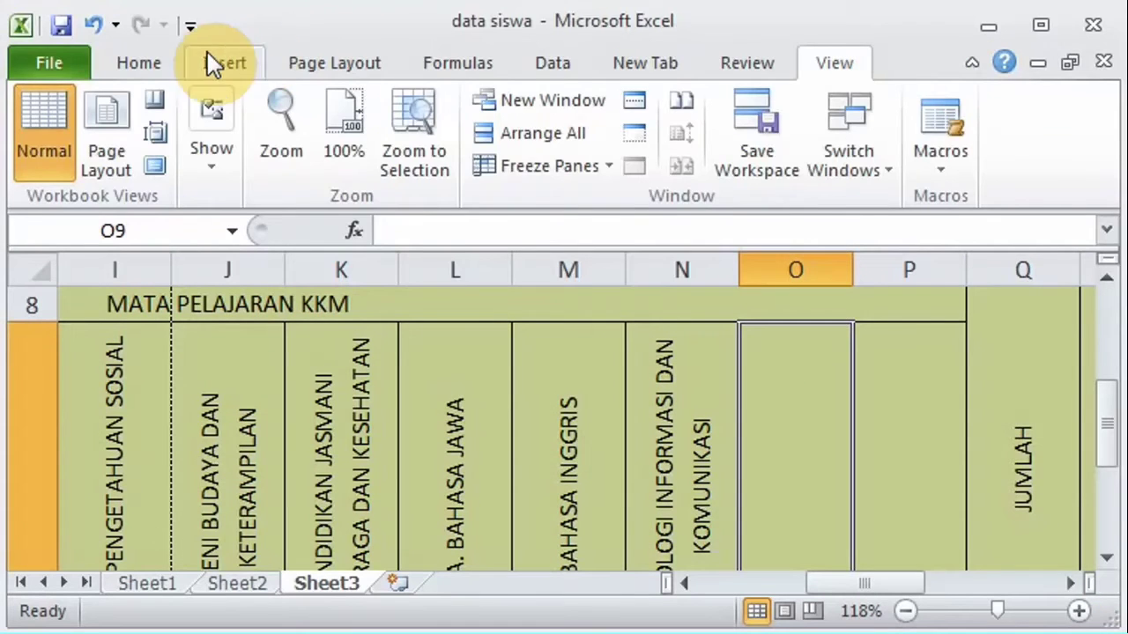
{"action": "left_click", "coordinate": [160, 59]}
Step: Give the A. BAHASA JAWA header in L9 a pale theme fill colour
{"action": "left_click", "coordinate": [471, 381]}
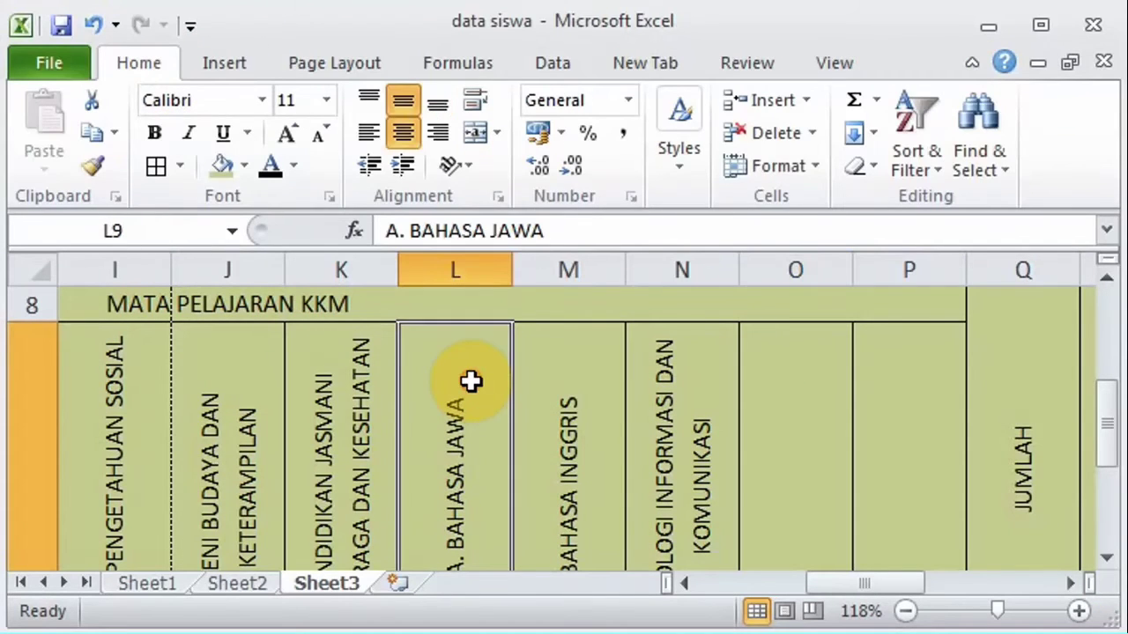
{"action": "left_click", "coordinate": [243, 166]}
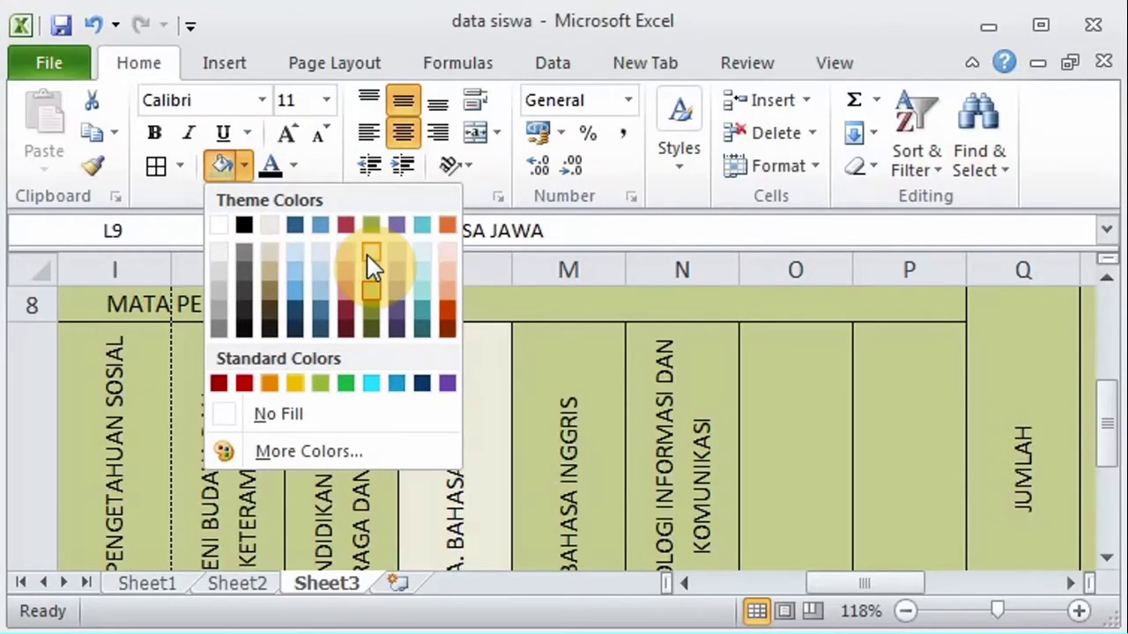
{"action": "left_click", "coordinate": [373, 270]}
{"action": "left_click", "coordinate": [243, 166]}
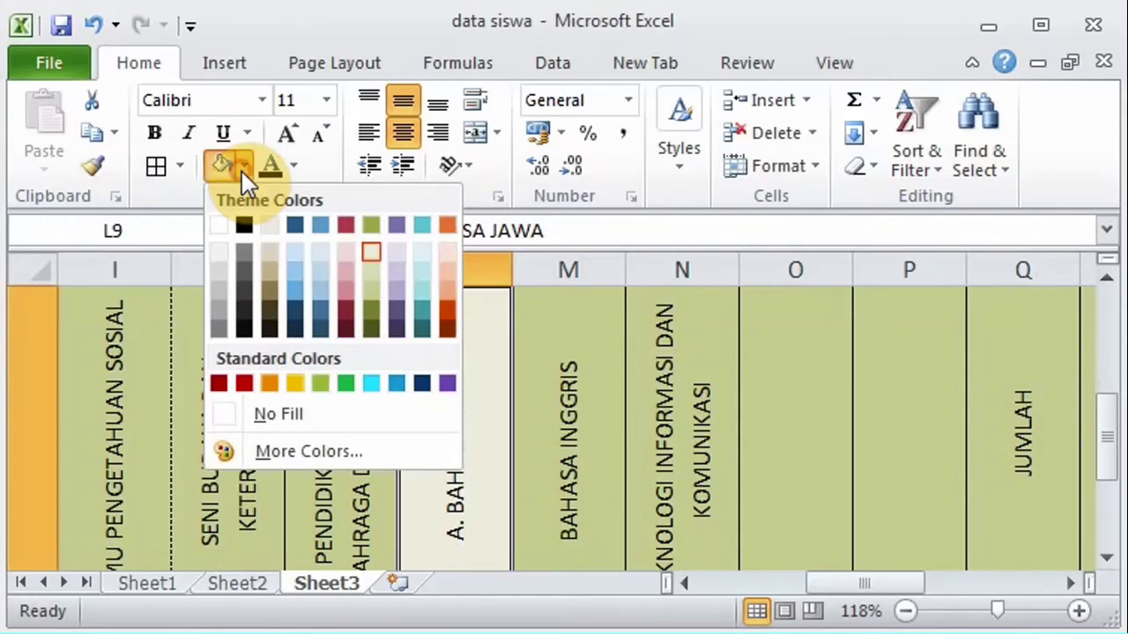
Step: Apply the pale fill to L9 and set its text to Automatic after trying white
{"action": "left_click", "coordinate": [372, 293]}
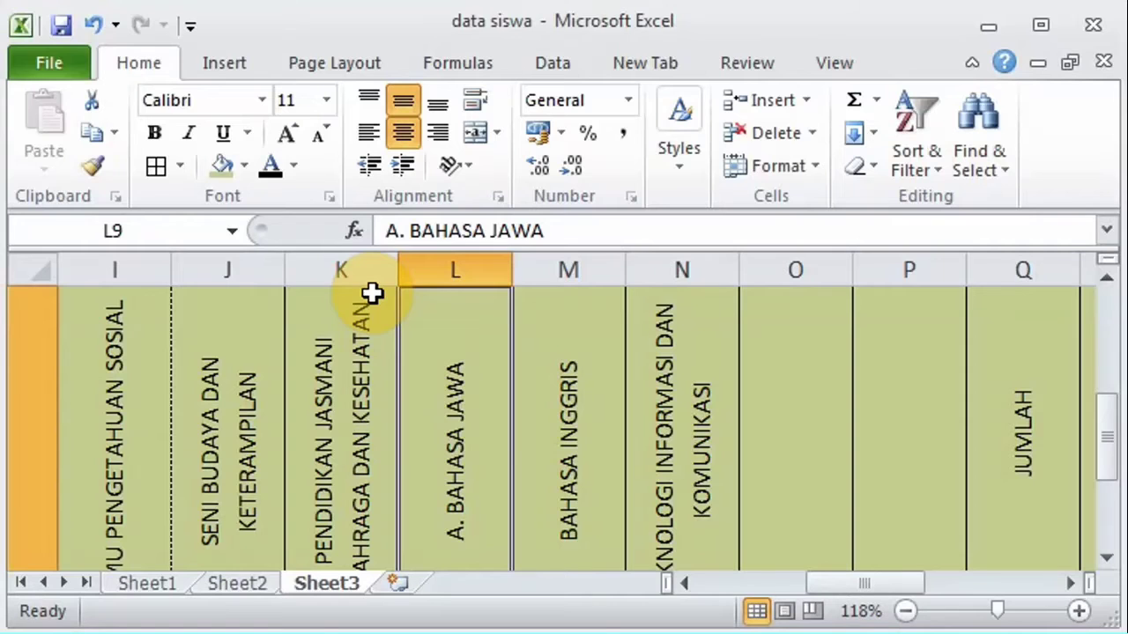
{"action": "left_click", "coordinate": [294, 168]}
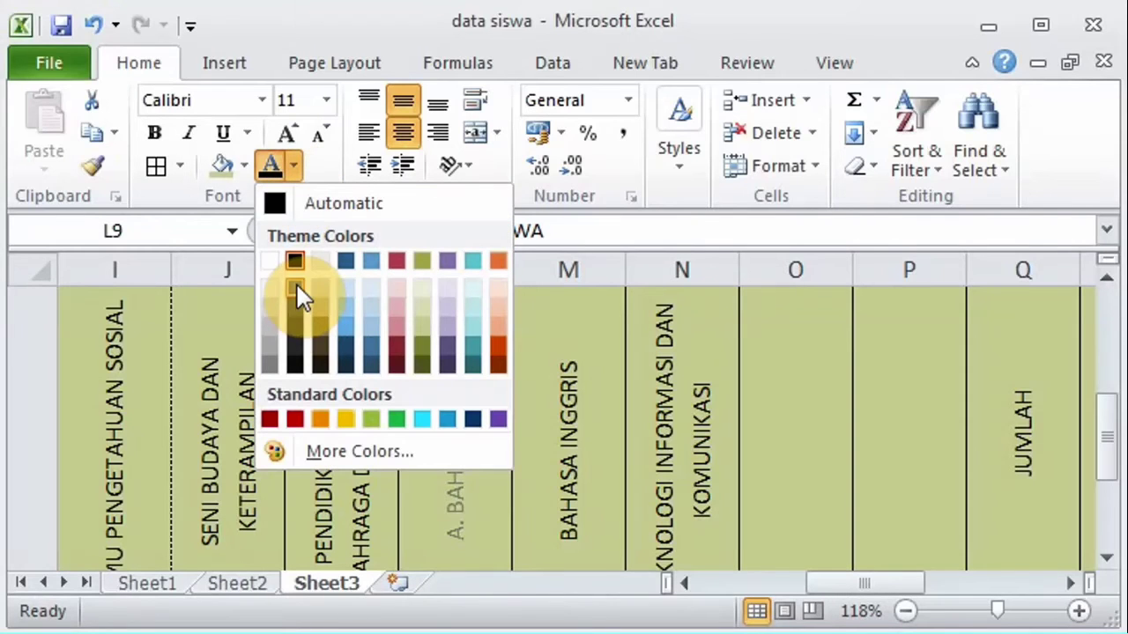
{"action": "left_click", "coordinate": [271, 264]}
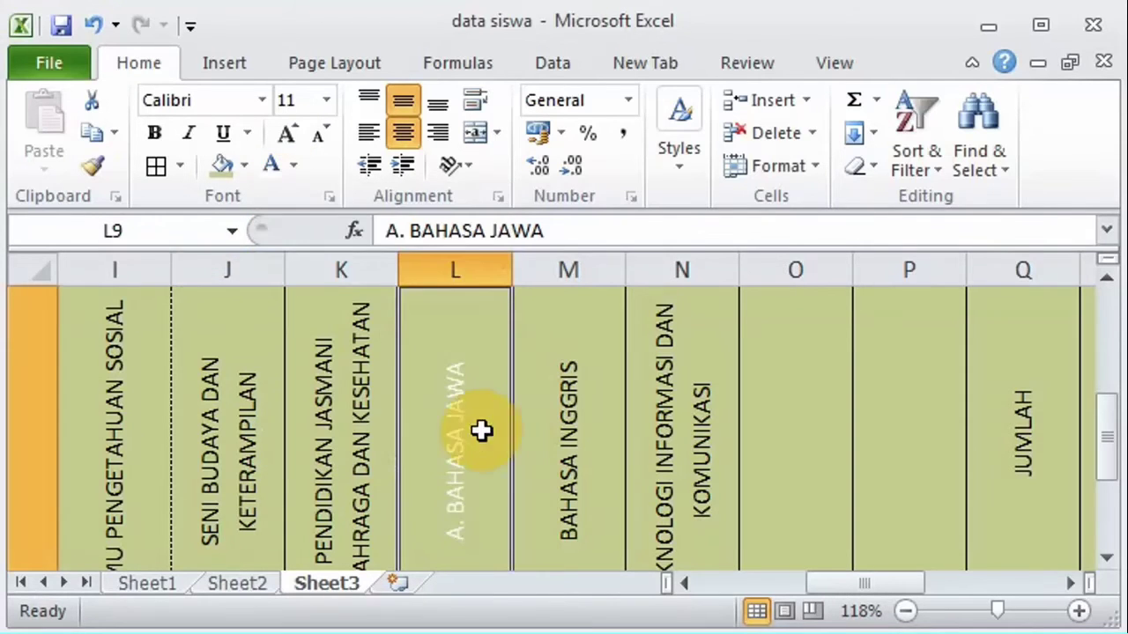
{"action": "left_click", "coordinate": [295, 168]}
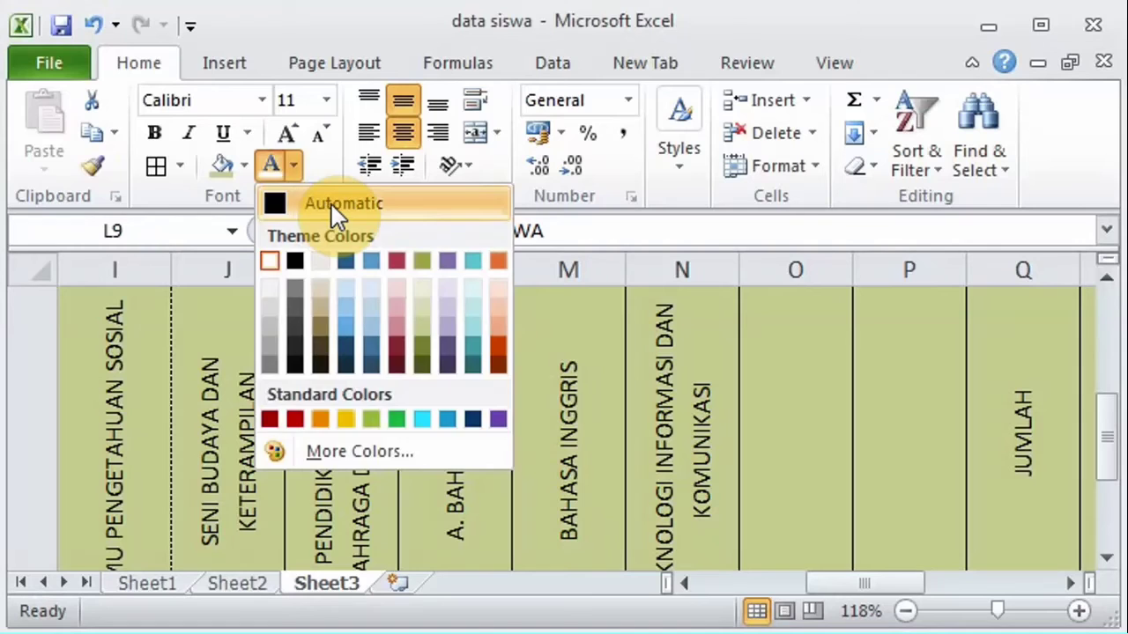
{"action": "left_click", "coordinate": [332, 204]}
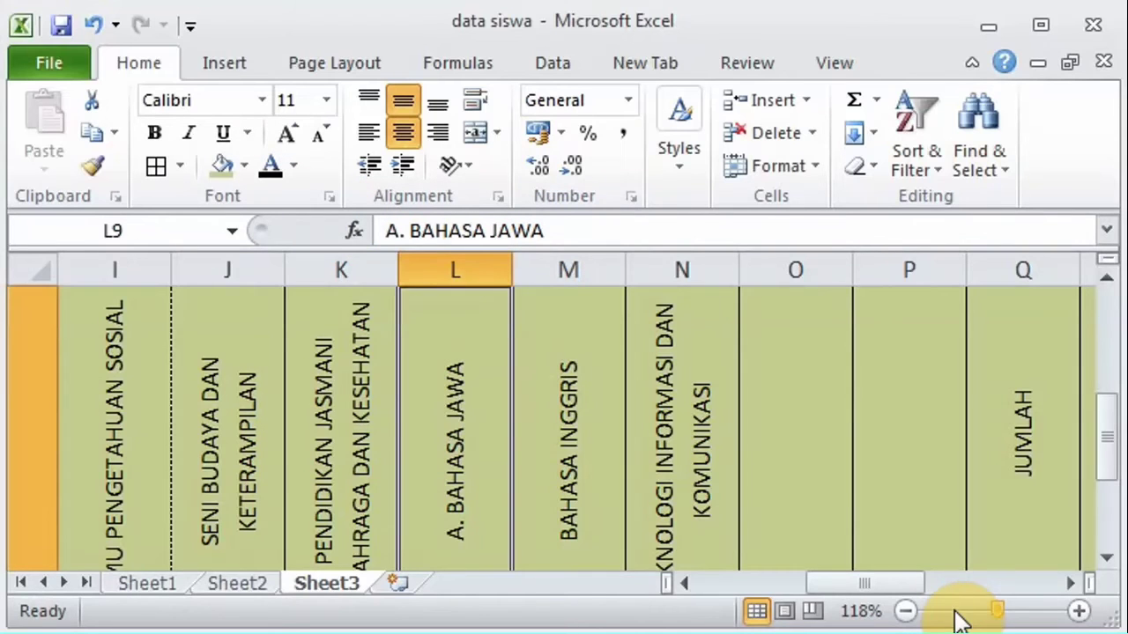
Step: Collapse the ribbon and zoom out so the whole report sheet fits the window
{"action": "left_click", "coordinate": [958, 614]}
{"action": "left_click", "coordinate": [939, 614]}
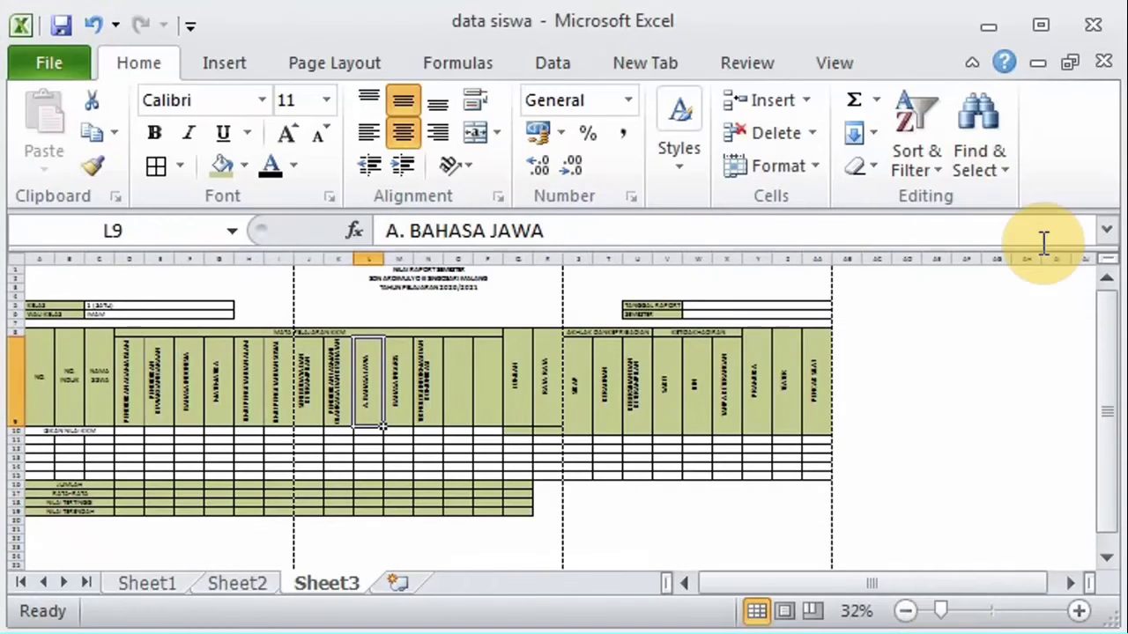
{"action": "left_click", "coordinate": [972, 63]}
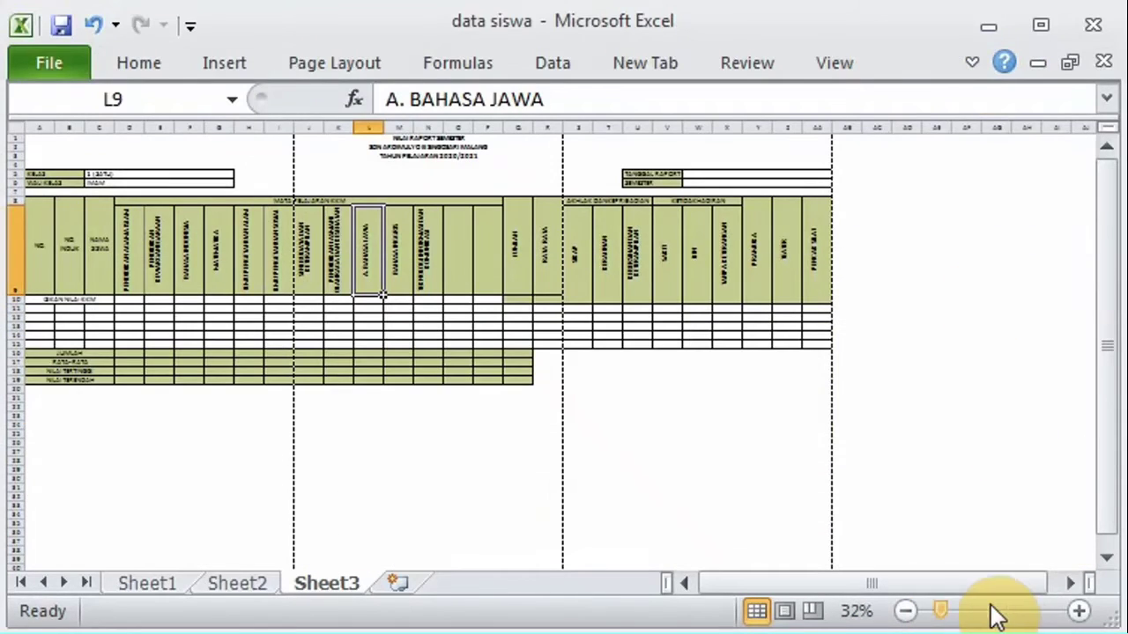
{"action": "left_click", "coordinate": [961, 614]}
{"action": "left_click", "coordinate": [905, 612]}
{"action": "left_click", "coordinate": [906, 612]}
{"action": "left_click", "coordinate": [905, 611]}
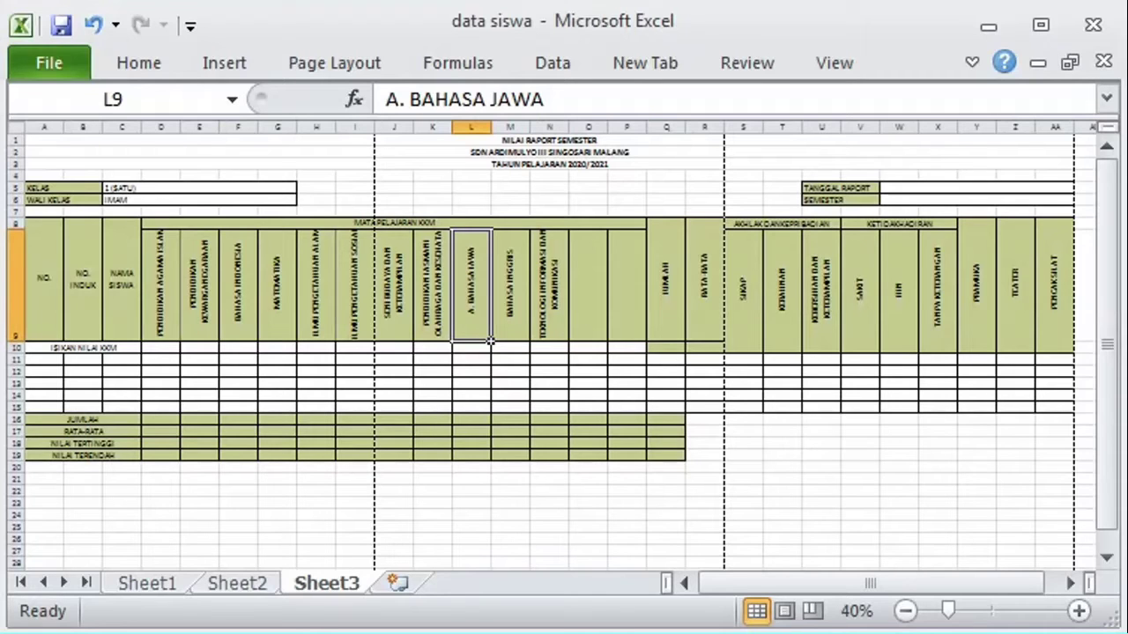
Step: Complete Alamat Sekolah in A5, then enter Kelas, Semester and Tahun Ajaran in F2:F4
{"action": "type", "text": "Alamat Sekolah"}
{"action": "key", "text": "Return"}
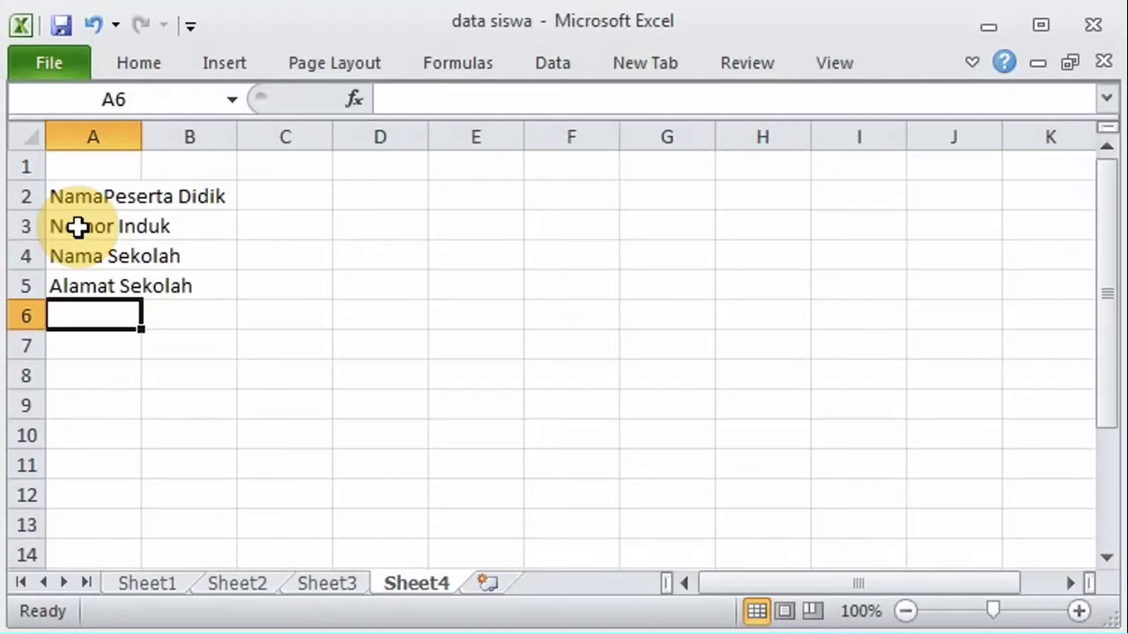
{"action": "left_click", "coordinate": [579, 207]}
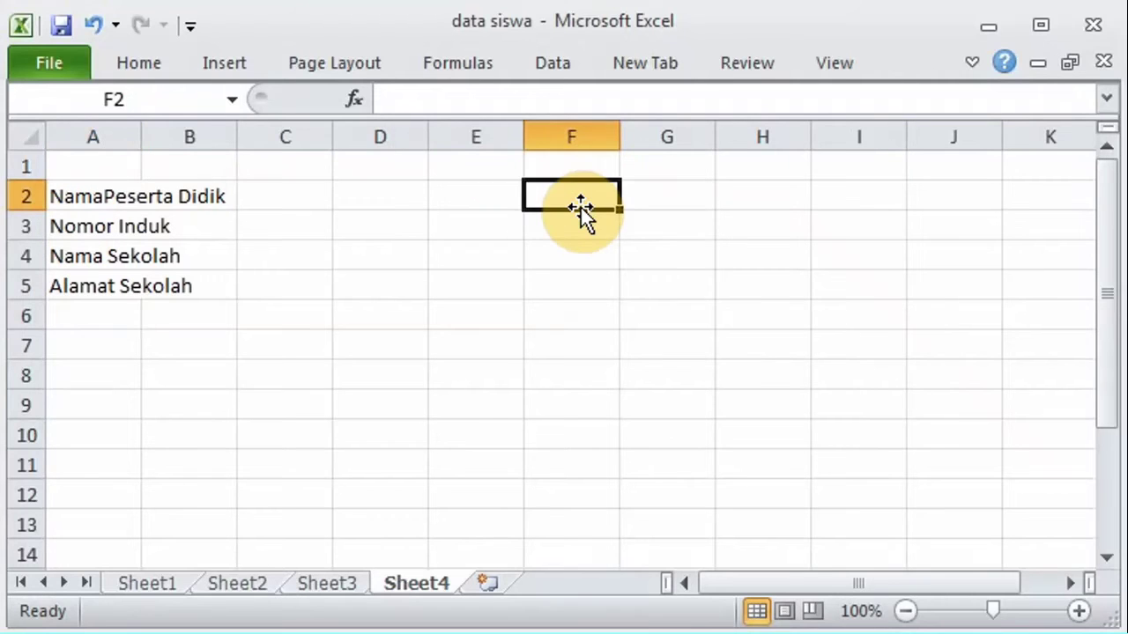
{"action": "type", "text": "Kelas"}
{"action": "key", "text": "Return"}
{"action": "type", "text": "Semester"}
{"action": "key", "text": "Return"}
{"action": "type", "text": "Aj"}
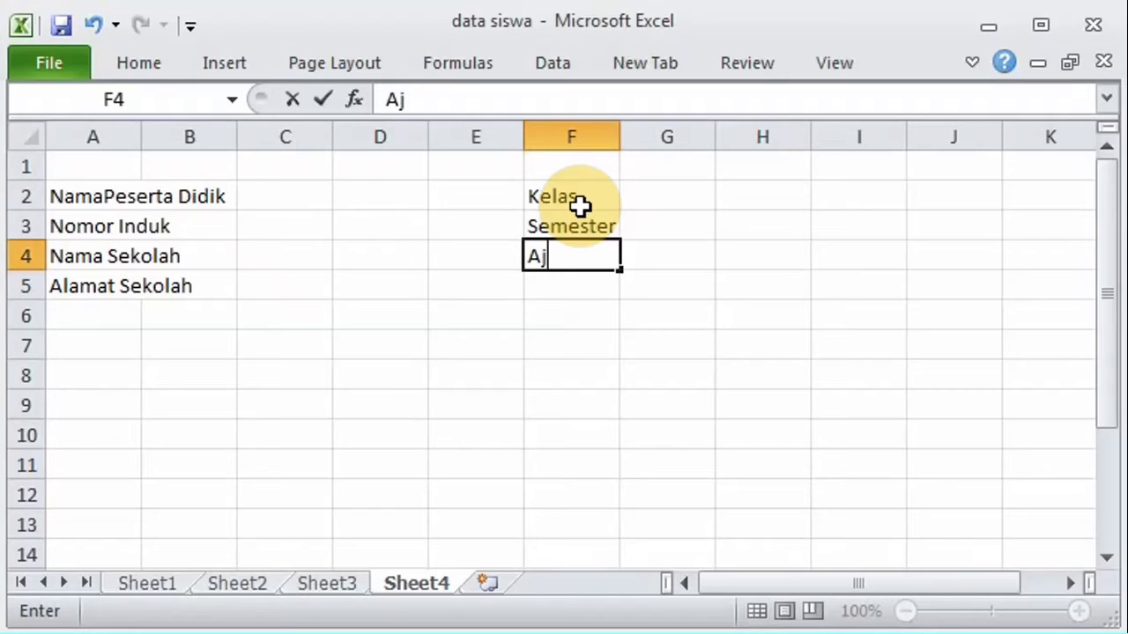
{"action": "type", "text": "ara"}
{"action": "key", "text": "BackSpace"}
{"action": "key", "text": "BackSpace"}
{"action": "key", "text": "BackSpace"}
{"action": "type", "text": "Tahun Ajaran"}
{"action": "key", "text": "Return"}
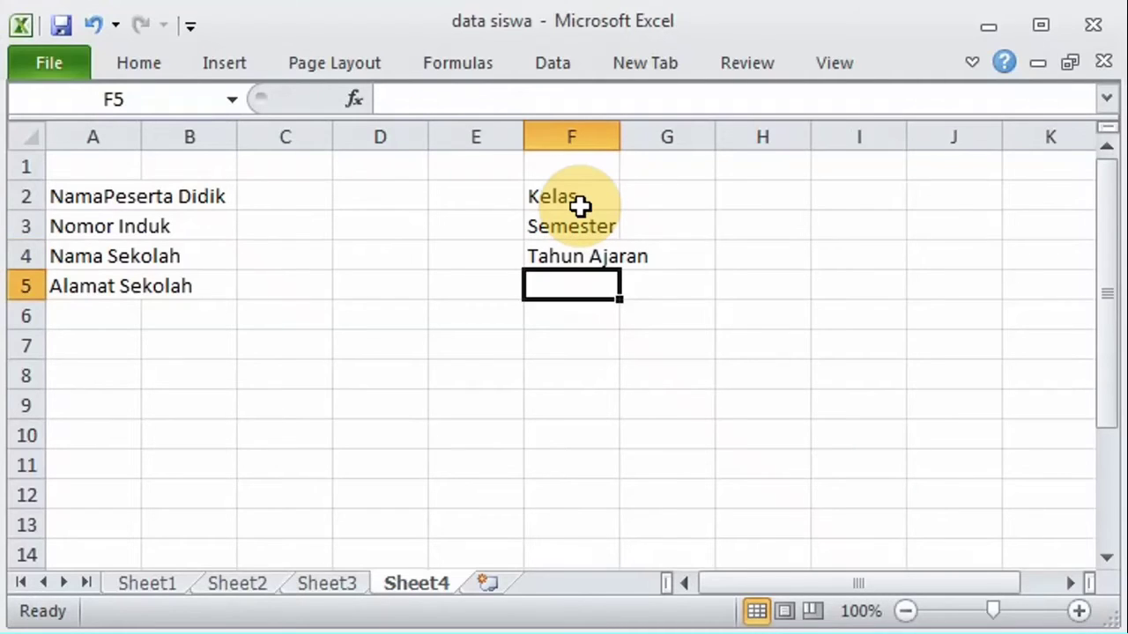
{"action": "left_click", "coordinate": [91, 376]}
Step: Type headers No, Mata Pelajaran, Kriteria Kelulusan Minimal and nilai in A8:D8
{"action": "type", "text": "No"}
{"action": "left_click", "coordinate": [172, 372]}
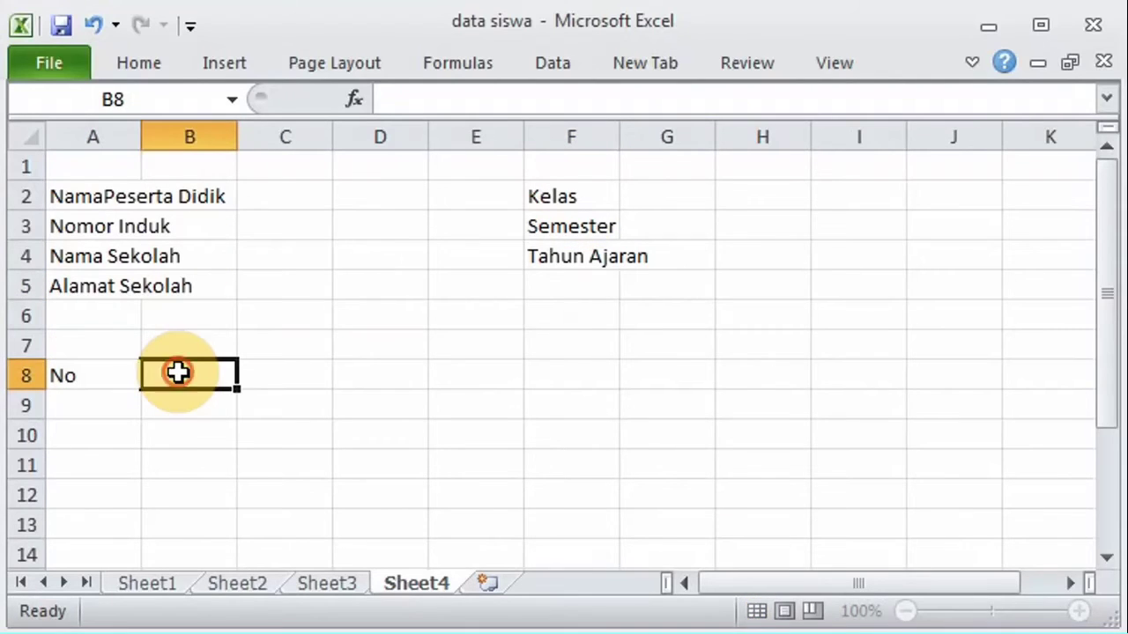
{"action": "type", "text": "Mata P"}
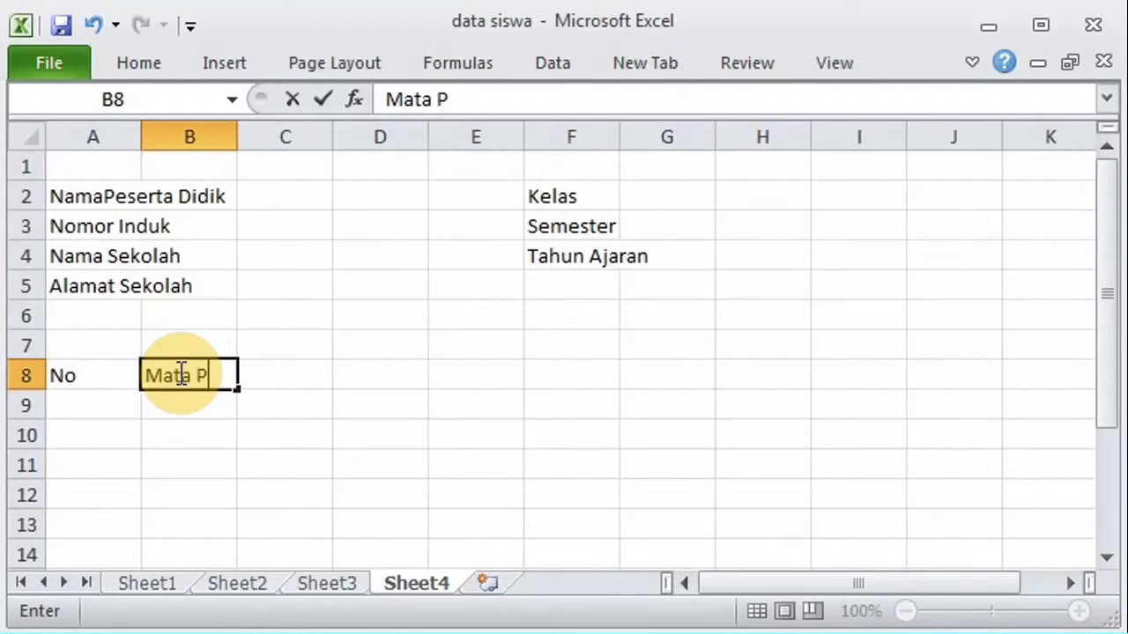
{"action": "type", "text": "elajaran"}
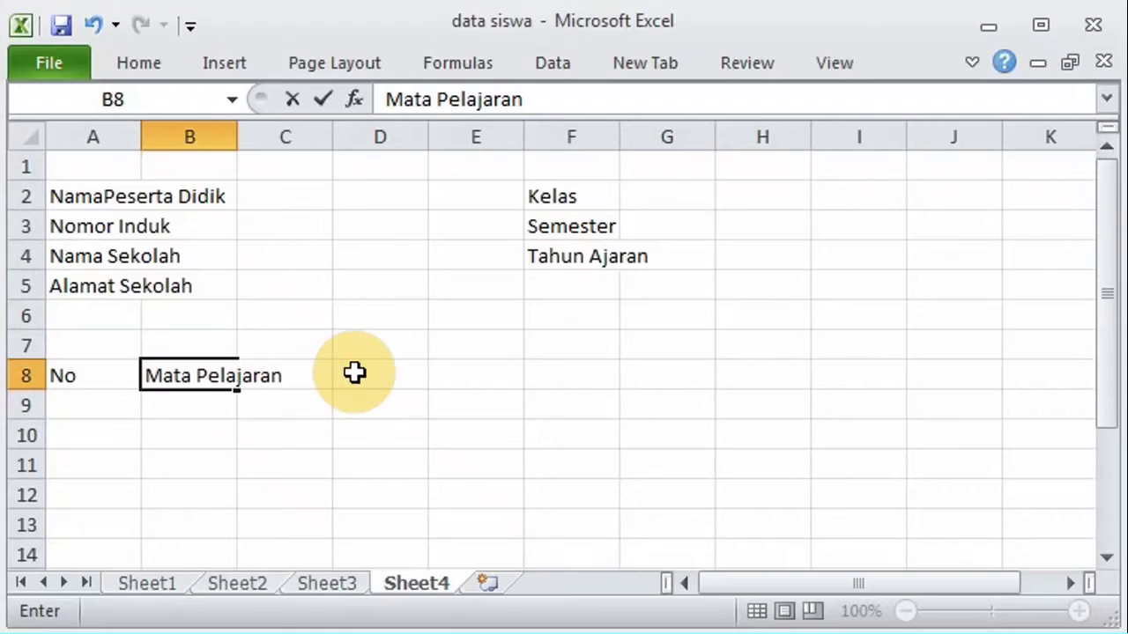
{"action": "left_click", "coordinate": [355, 376]}
{"action": "left_click", "coordinate": [289, 377]}
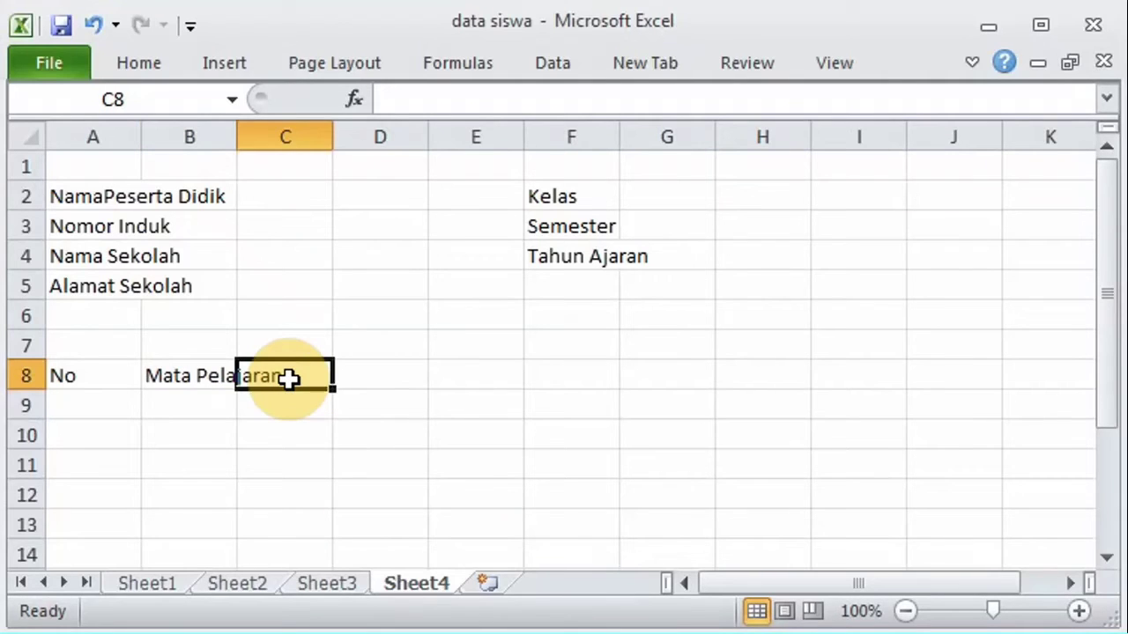
{"action": "type", "text": "KR"}
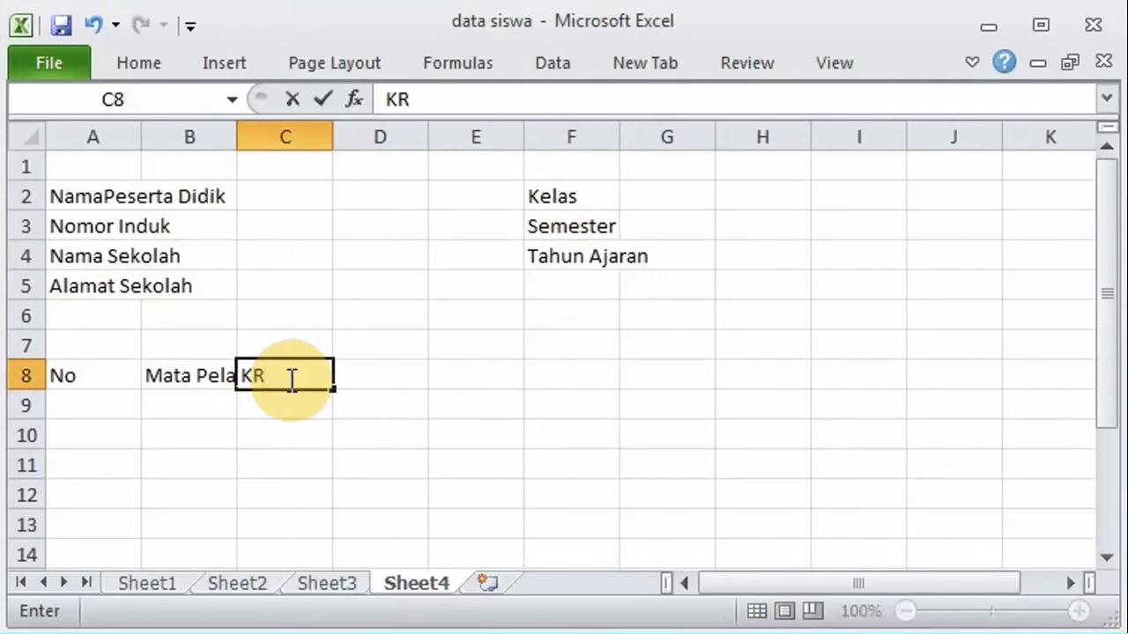
{"action": "type", "text": "eria"}
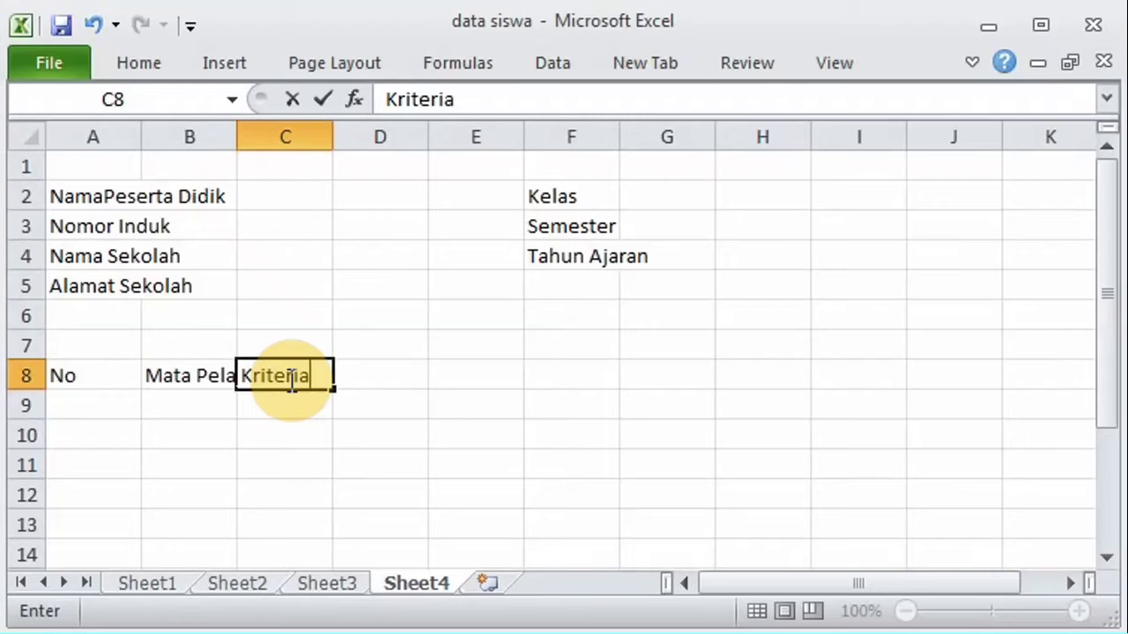
{"action": "type", "text": " Kelulusan"}
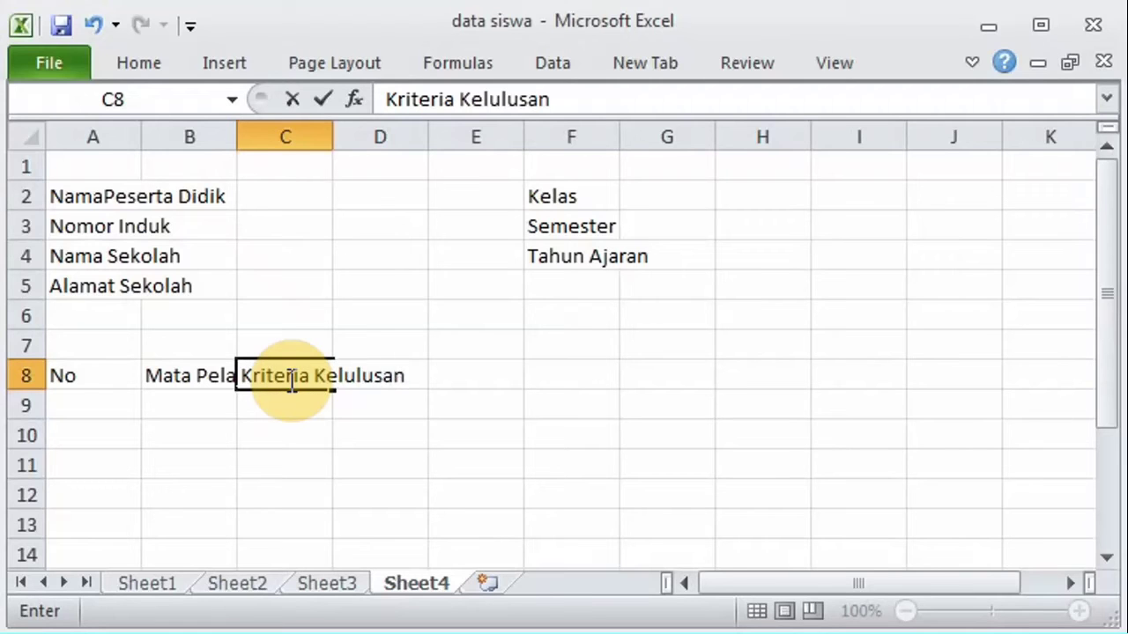
{"action": "type", "text": " Minimal"}
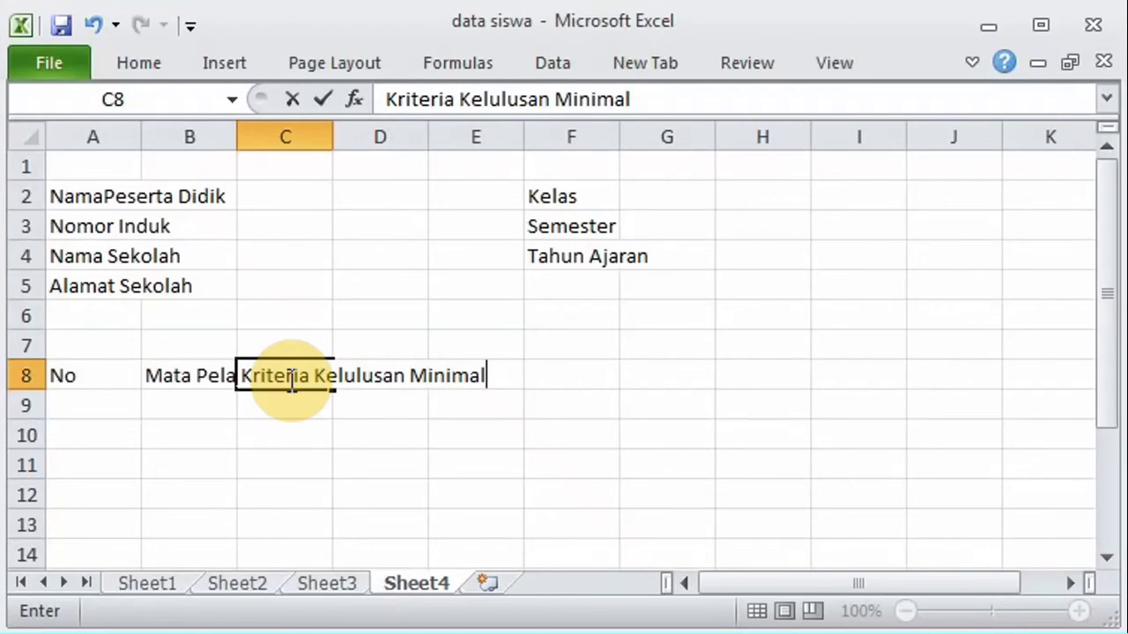
{"action": "left_click", "coordinate": [411, 402]}
{"action": "left_click", "coordinate": [405, 377]}
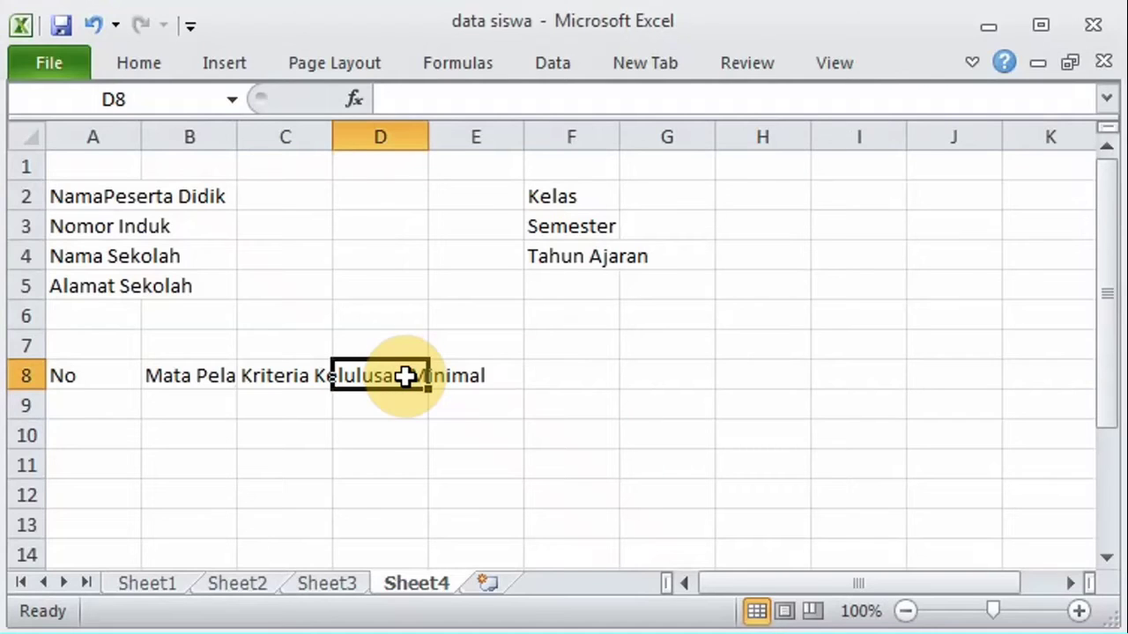
{"action": "type", "text": "nilai"}
Step: Add the sub-headers Angka and Huruf in D9 and E9
{"action": "left_click", "coordinate": [405, 404]}
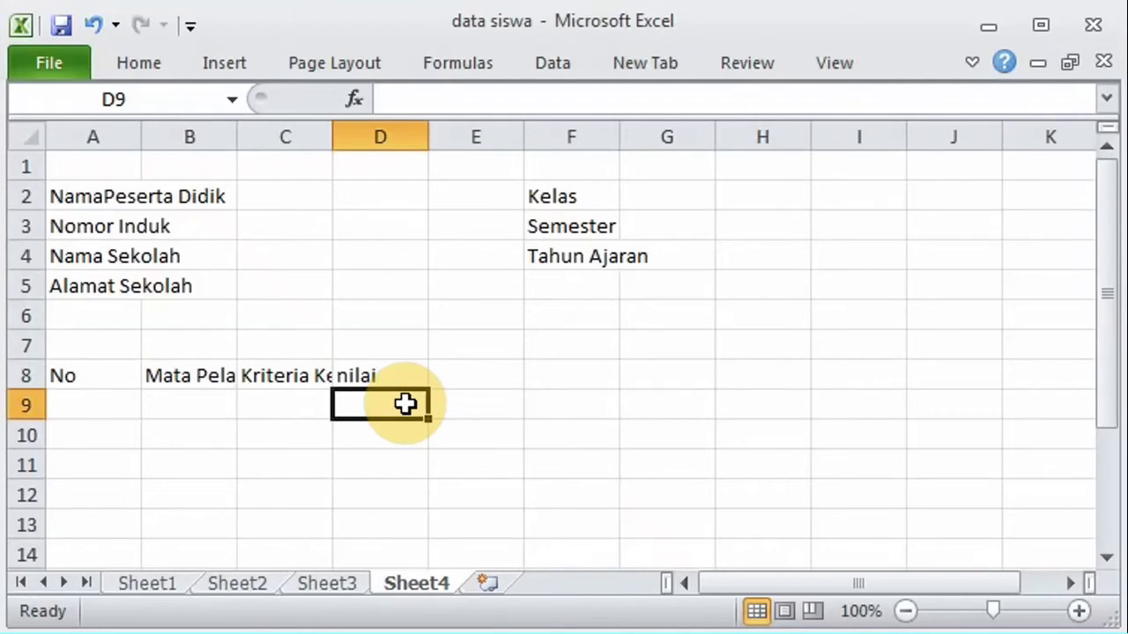
{"action": "type", "text": "Angka"}
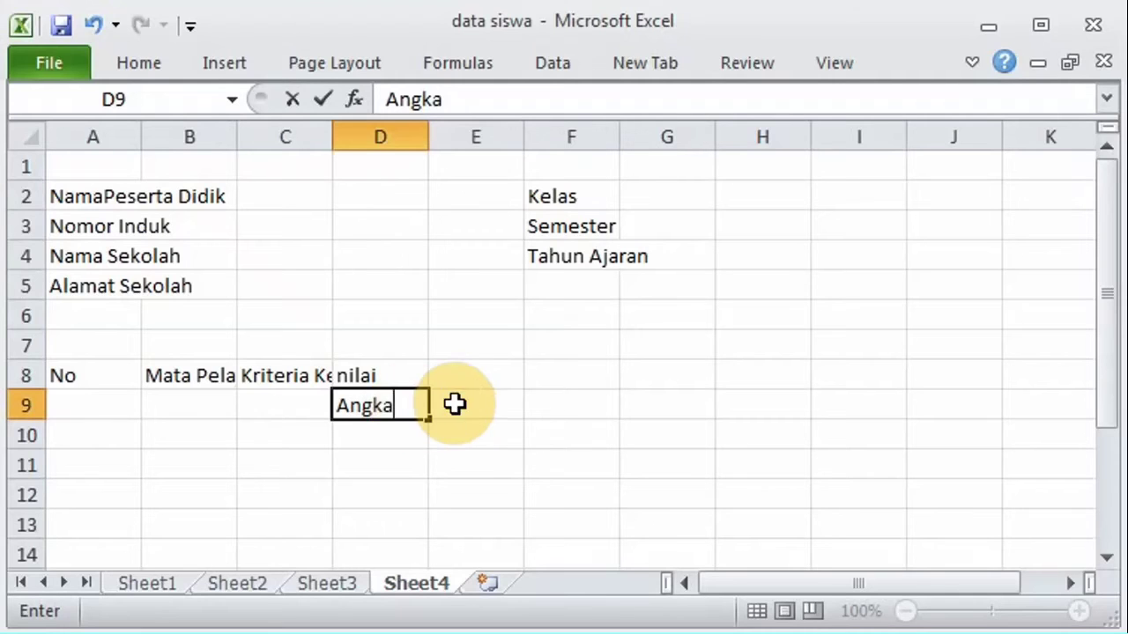
{"action": "left_click", "coordinate": [454, 404]}
{"action": "type", "text": "Huruf"}
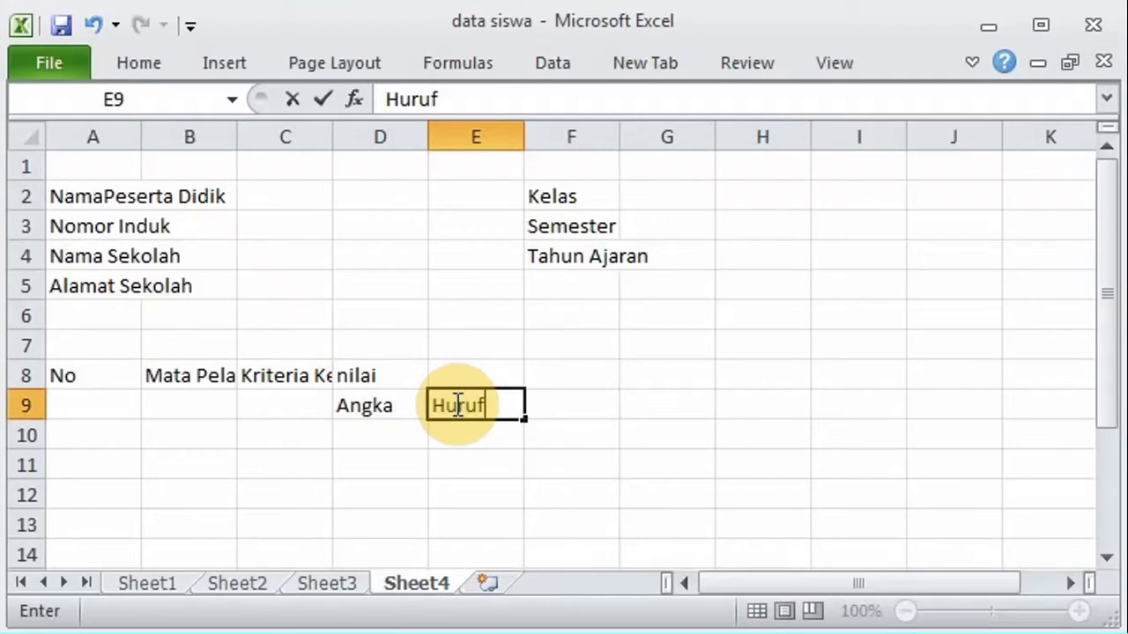
Step: Number A10:A18 from 1 to 9 by filling down from 1 and 2
{"action": "left_click", "coordinate": [90, 438]}
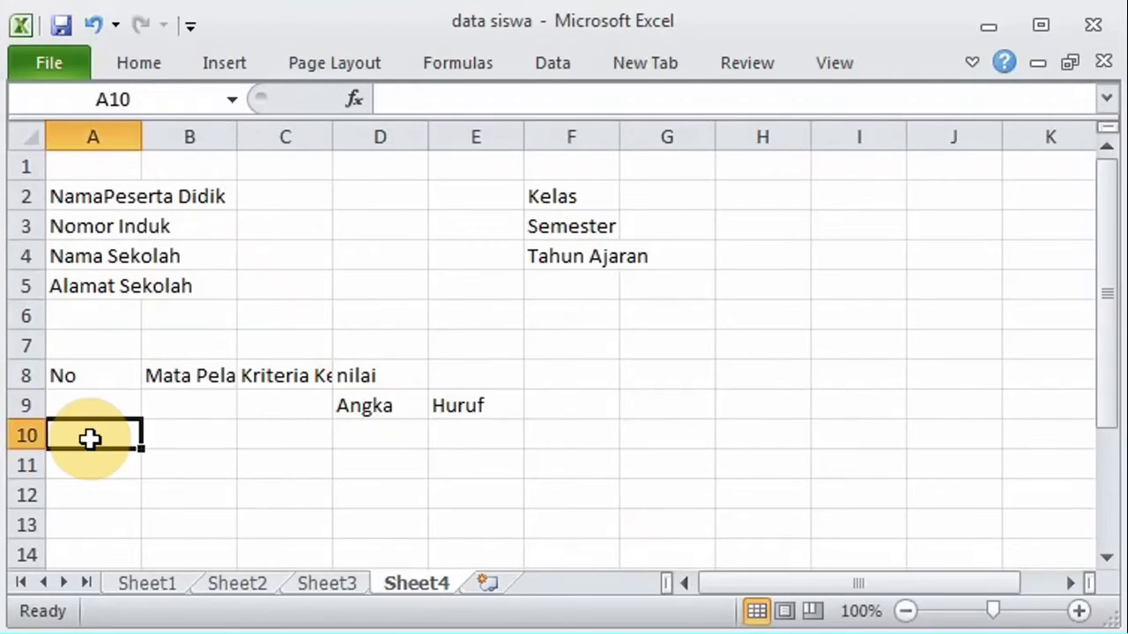
{"action": "type", "text": "1"}
{"action": "left_click", "coordinate": [118, 467]}
{"action": "type", "text": "2"}
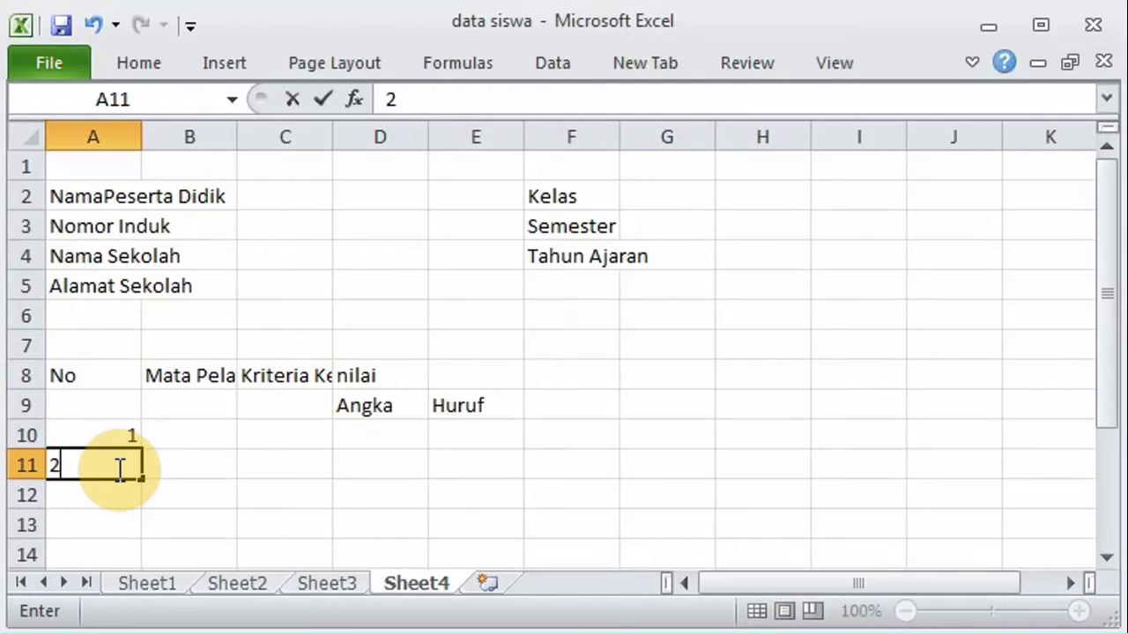
{"action": "left_click", "coordinate": [145, 490]}
{"action": "left_click", "coordinate": [133, 465]}
{"action": "left_click", "coordinate": [131, 438]}
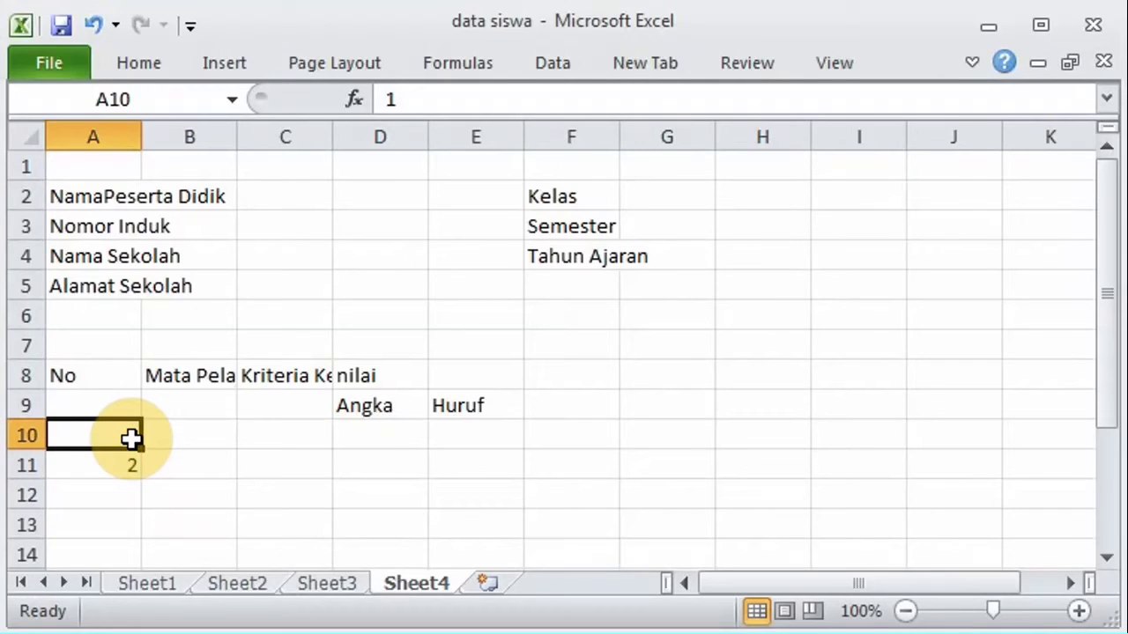
{"action": "mouse_move", "coordinate": [131, 438]}
{"action": "left_mouse_down"}
{"action": "mouse_move", "coordinate": [133, 465]}
{"action": "mouse_move", "coordinate": [112, 403]}
{"action": "left_mouse_up"}
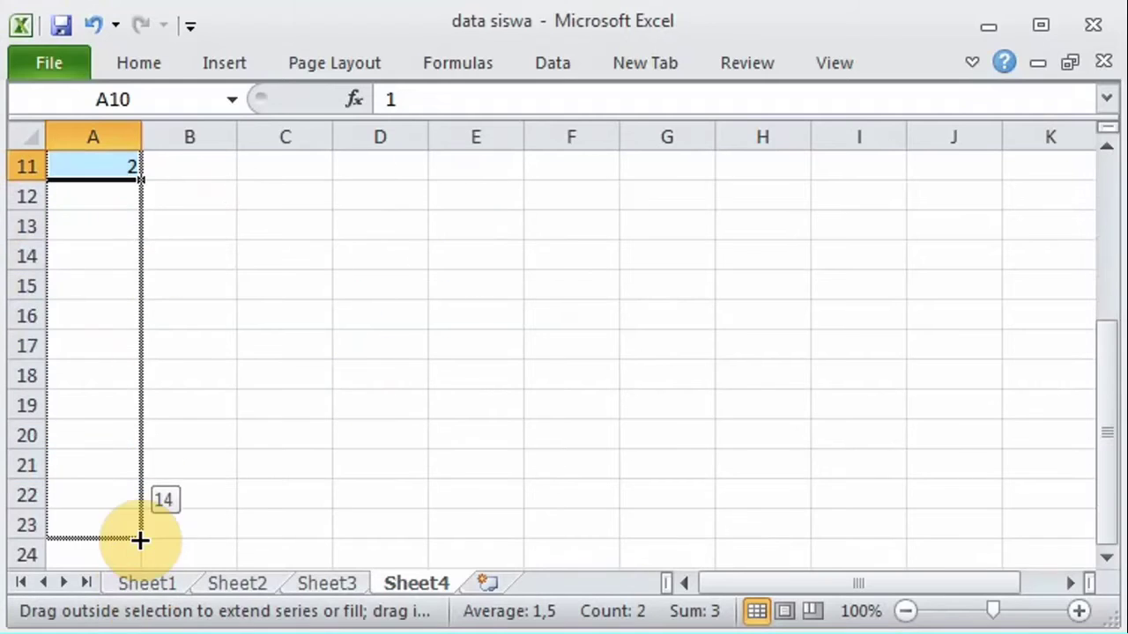
{"action": "left_click", "coordinate": [1105, 146]}
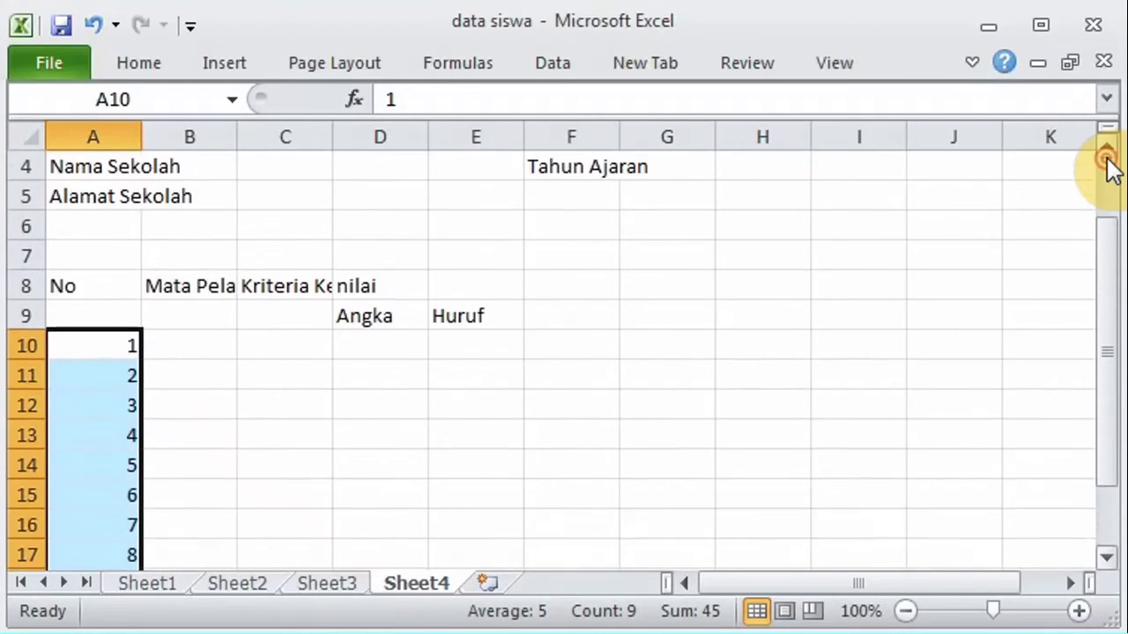
{"action": "left_click", "coordinate": [206, 379]}
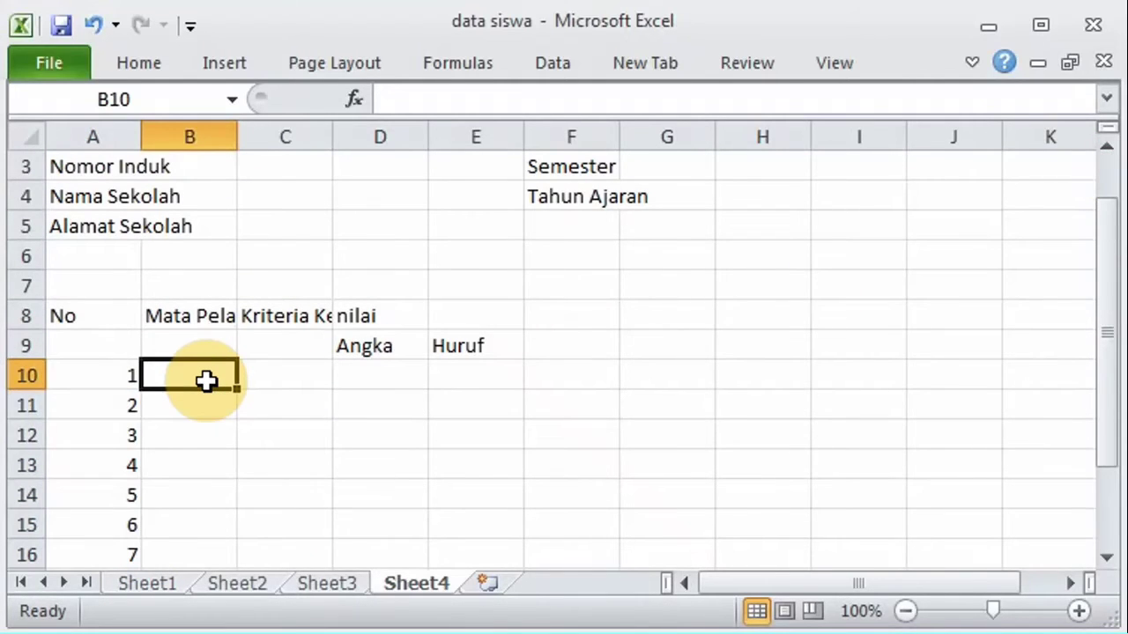
Step: List Pendidikan Agama Islam, Pendidikan Kewarganegaraan, Bahasa Indonesia, Matematika, Ilmu Pengetahuan Alam in B10:B14
{"action": "type", "text": "Pendidi"}
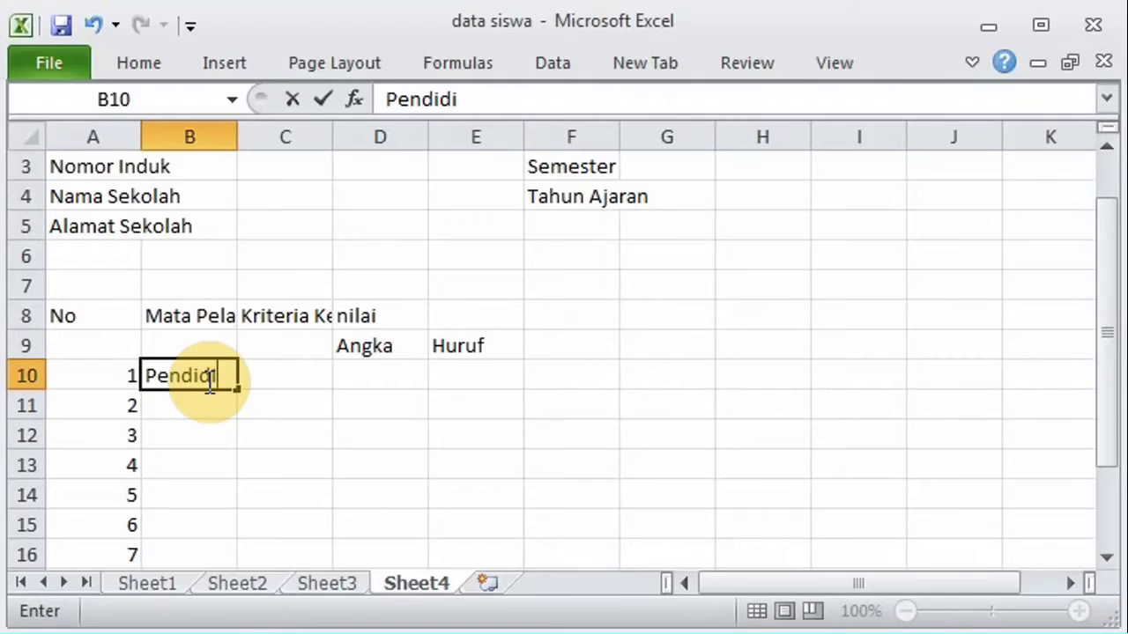
{"action": "type", "text": "kan Agama Isl"}
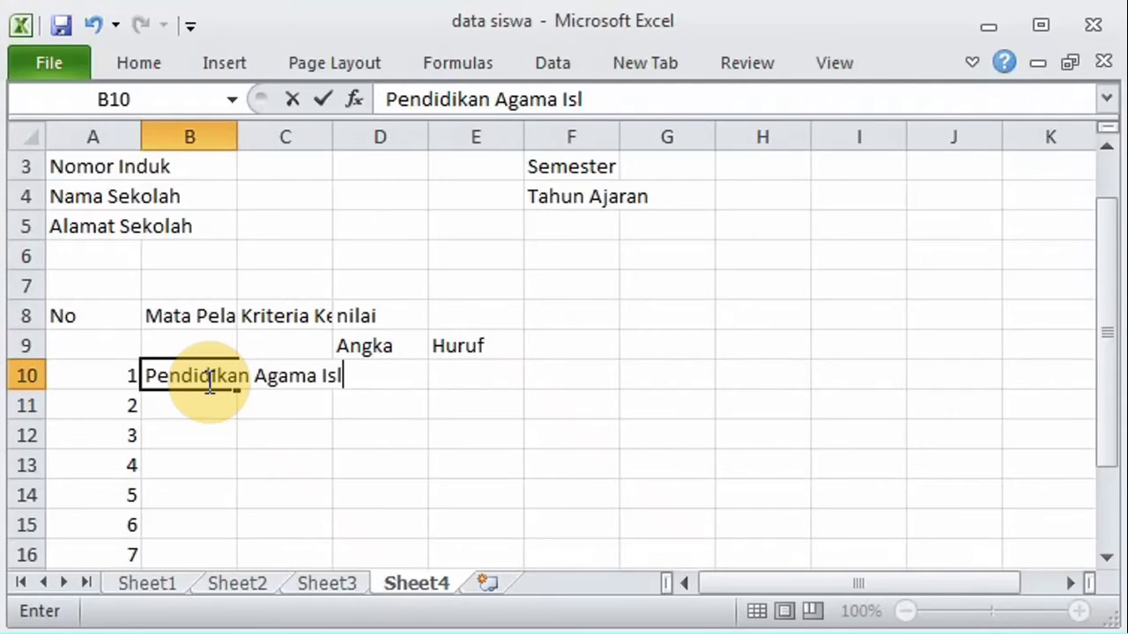
{"action": "type", "text": "am"}
{"action": "key", "text": "Return"}
{"action": "type", "text": "Pendidikan Kewarganegaraan"}
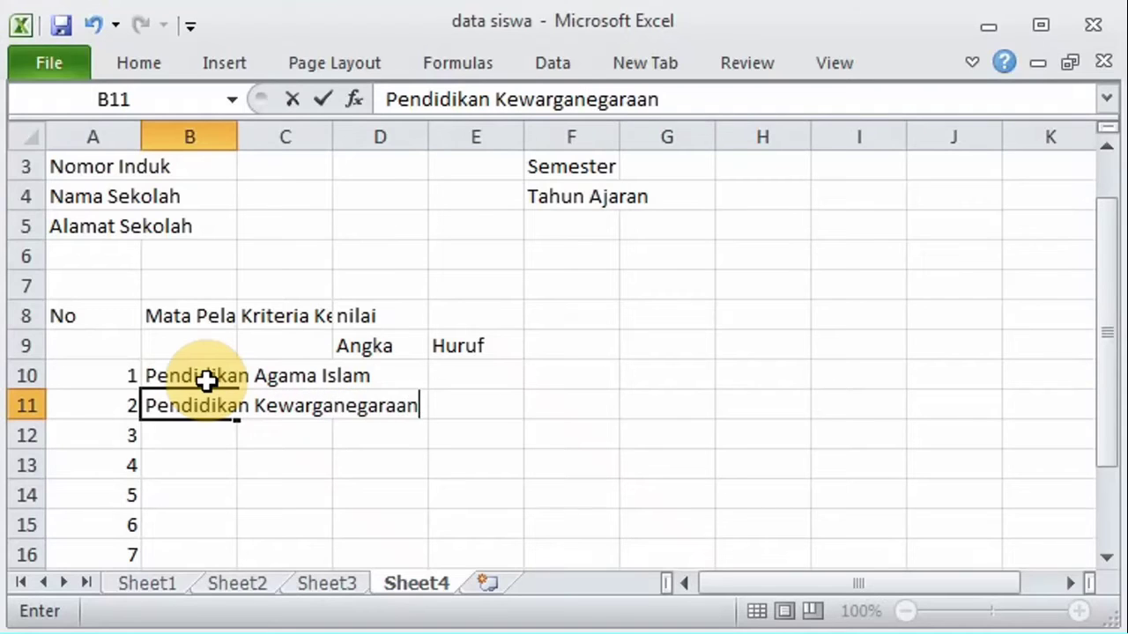
{"action": "key", "text": "Return"}
{"action": "type", "text": "Bahasa"}
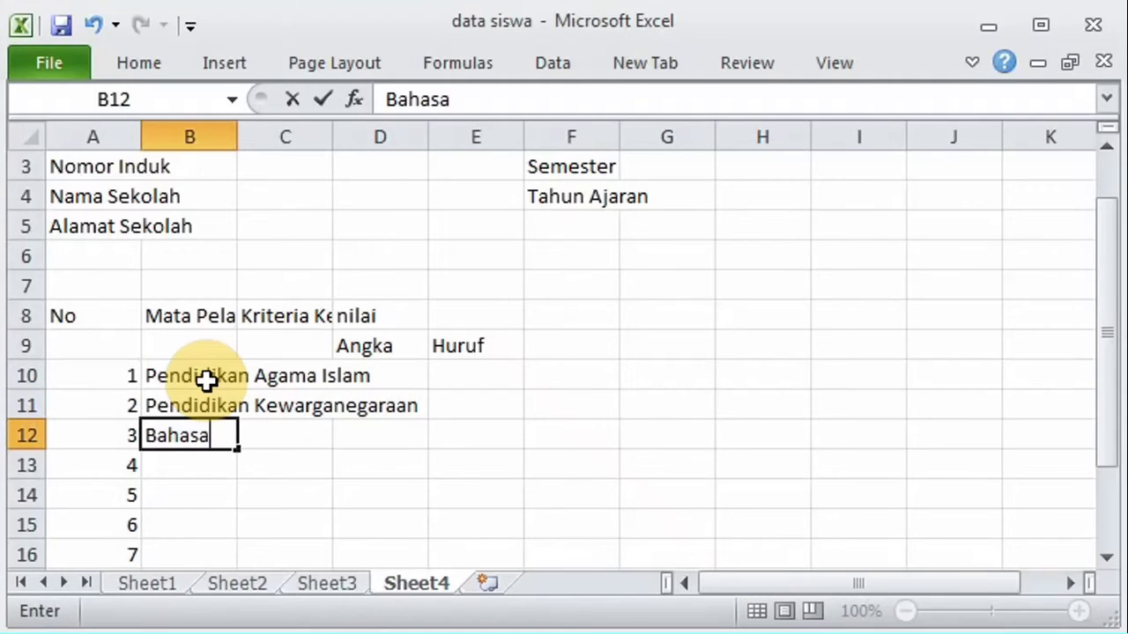
{"action": "type", "text": " Indonesia"}
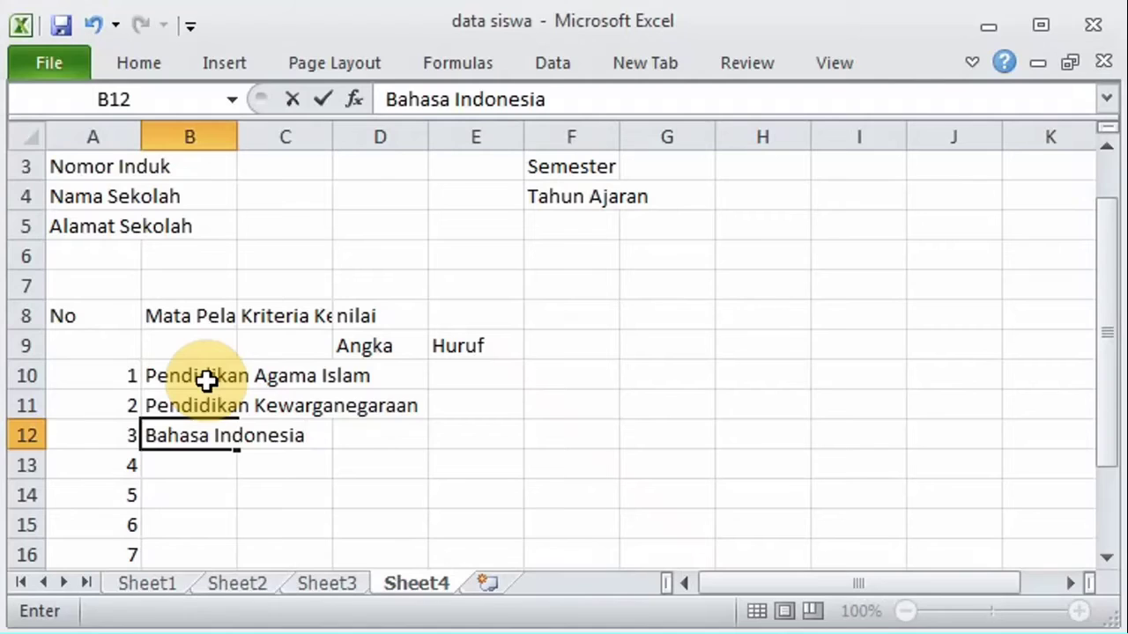
{"action": "key", "text": "Return"}
{"action": "type", "text": "Matematika"}
{"action": "key", "text": "Return"}
{"action": "type", "text": "I"}
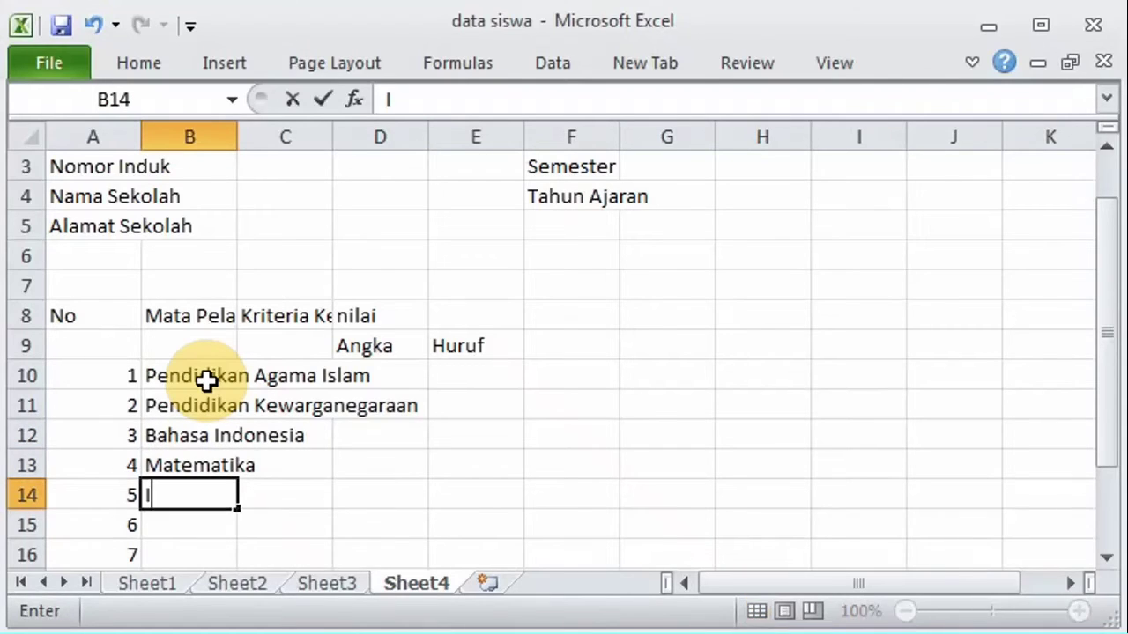
{"action": "type", "text": "lmu Pengeta"}
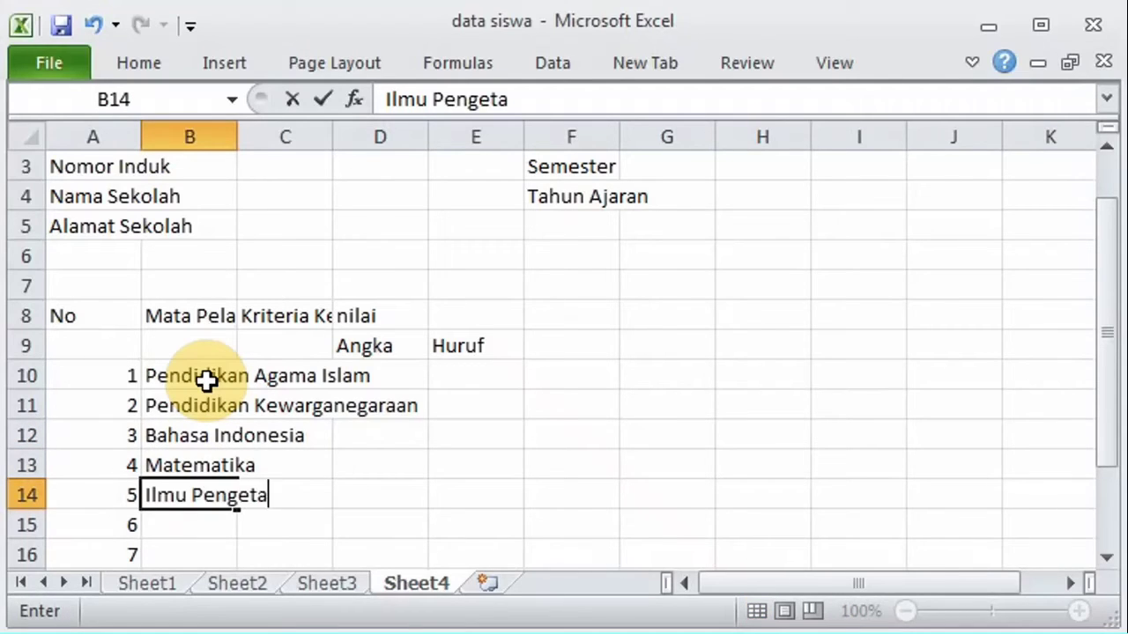
{"action": "type", "text": "huan Alam"}
{"action": "key", "text": "Return"}
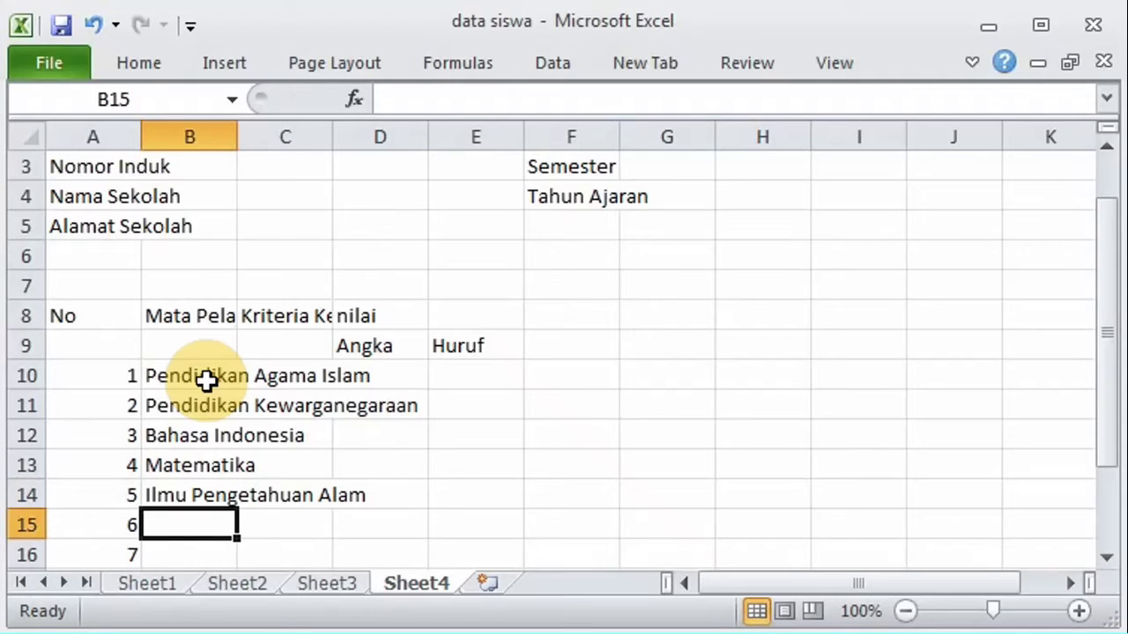
Step: Add Ilmu Pengetahuan Sosial, Seni Budaya dan Keterampilan, Pendidikan Jasmani Olah Raga dan Kesehatan, Muatan Lokal in B15:B18
{"action": "type", "text": "Ilmu"}
{"action": "key", "text": "Tab"}
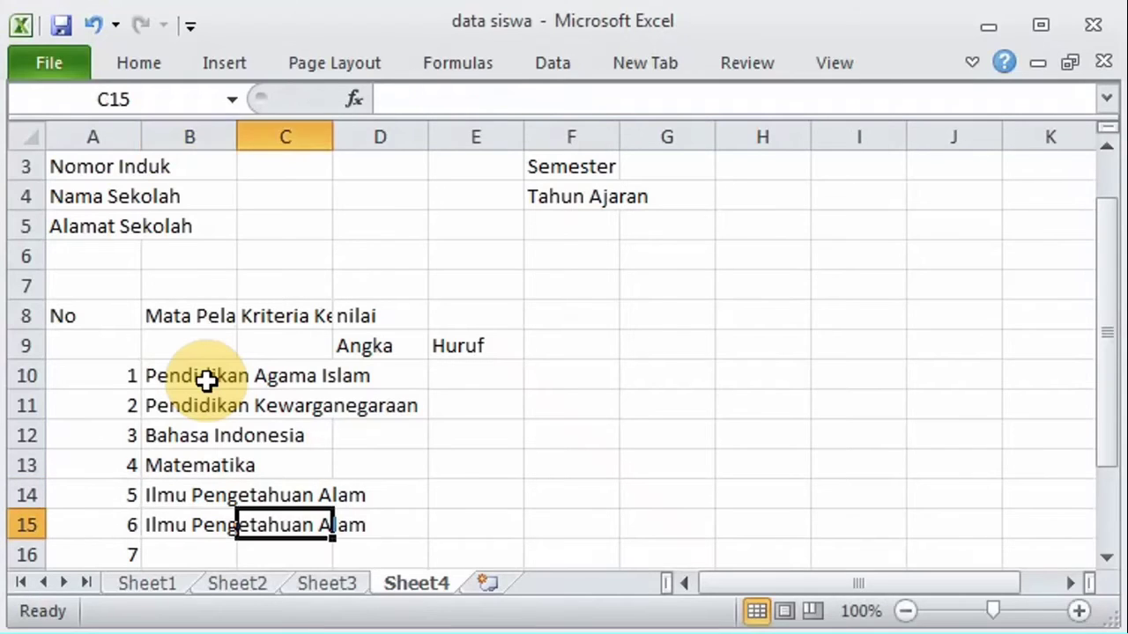
{"action": "left_click", "coordinate": [214, 520]}
{"action": "left_click", "coordinate": [622, 109]}
{"action": "key", "text": "BackSpace"}
{"action": "key", "text": "BackSpace"}
{"action": "key", "text": "BackSpace"}
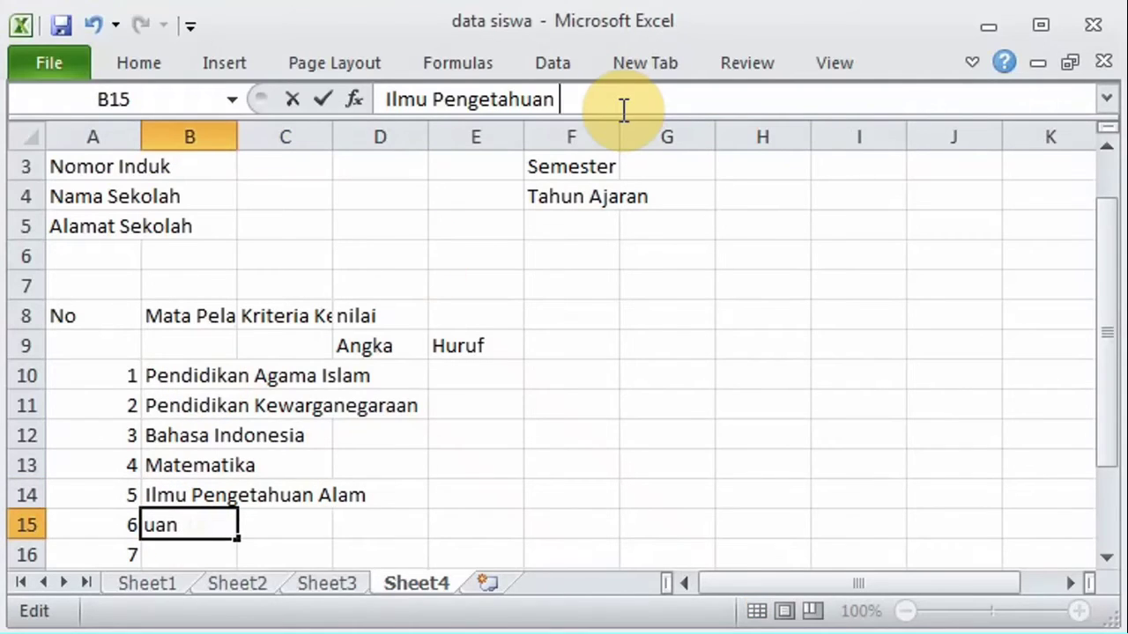
{"action": "type", "text": "Sosial"}
{"action": "key", "text": "Return"}
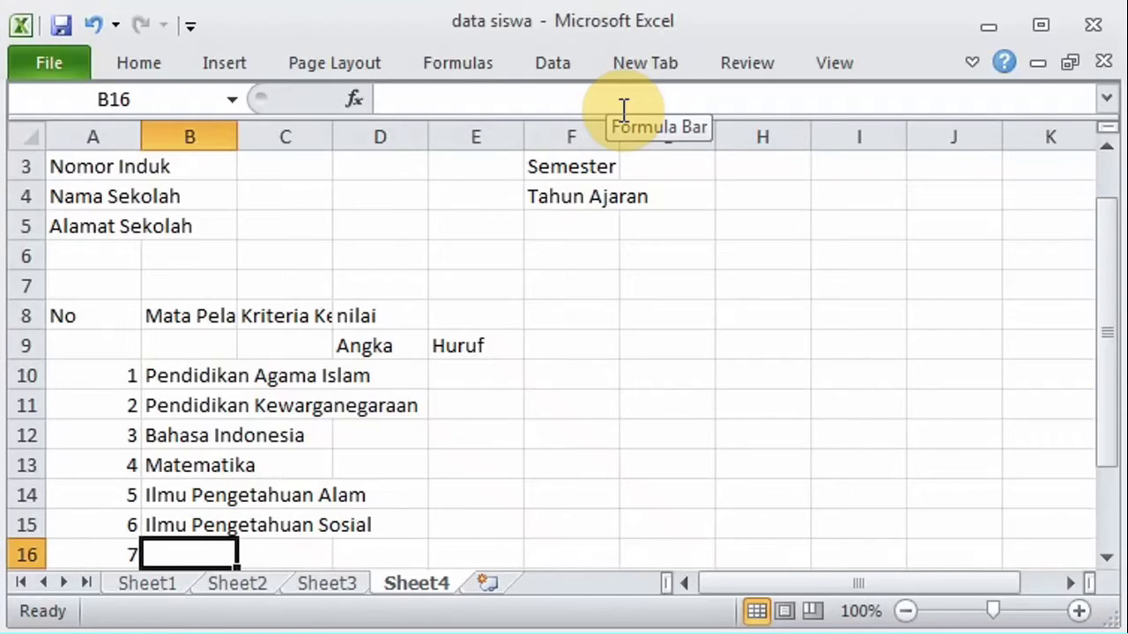
{"action": "type", "text": "Seni Bud"}
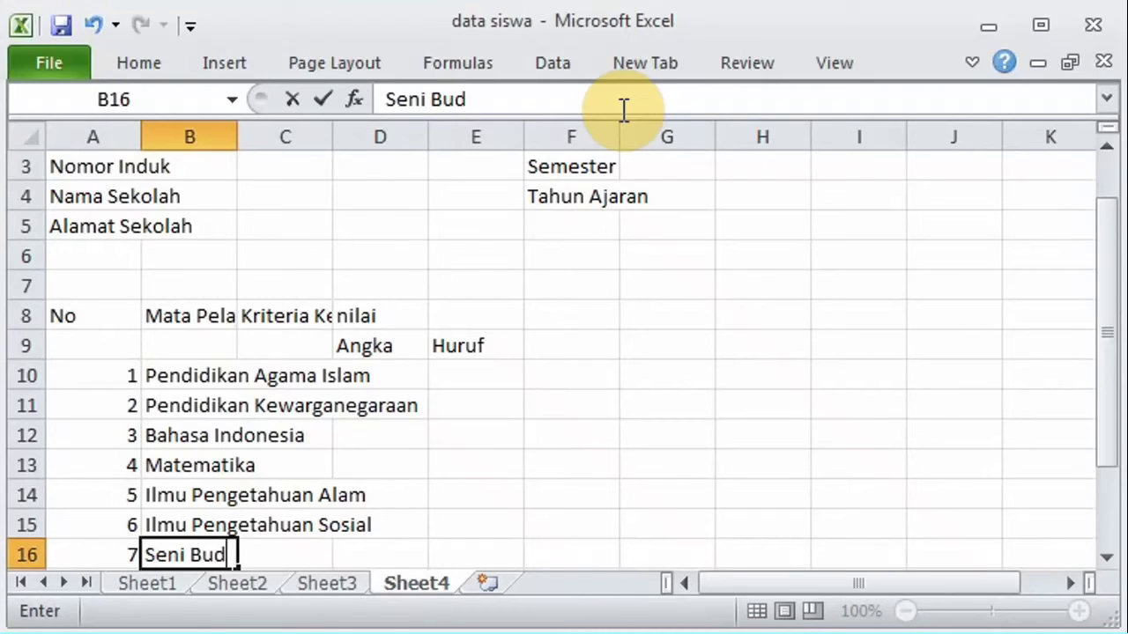
{"action": "type", "text": "aya dan Ke"}
{"action": "type", "text": "teram"}
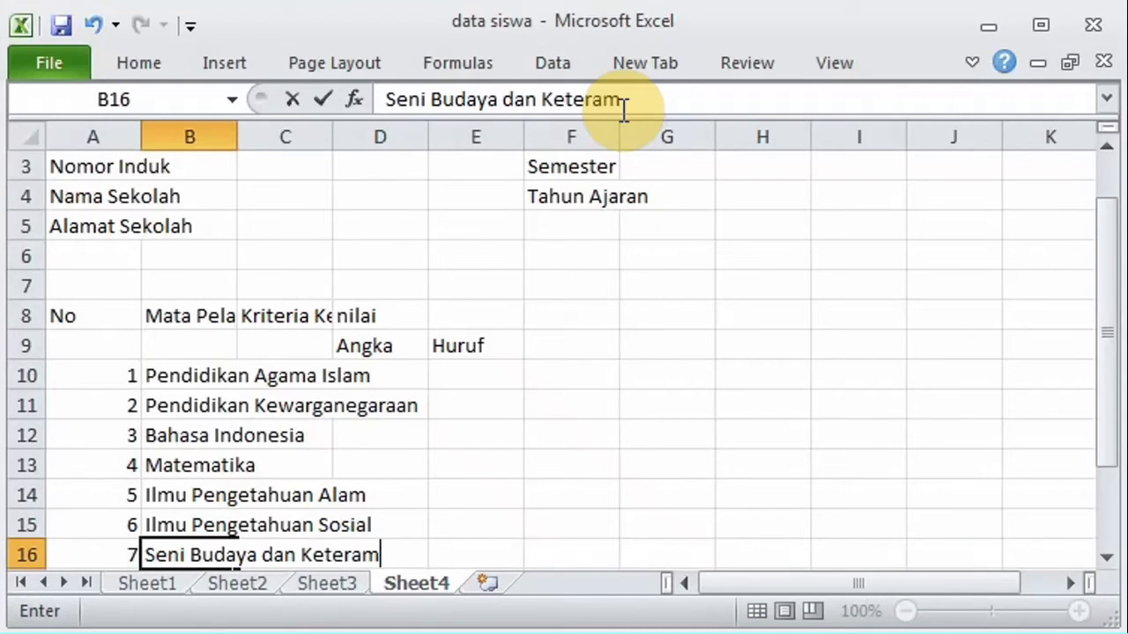
{"action": "type", "text": "pilan"}
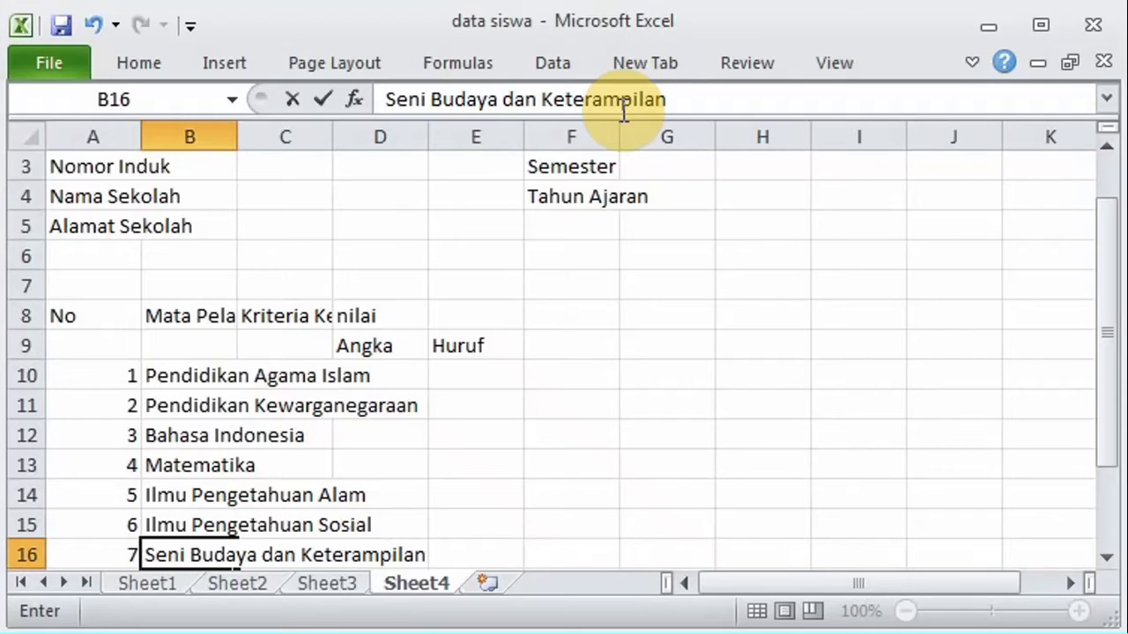
{"action": "key", "text": "Return"}
{"action": "type", "text": "Pen"}
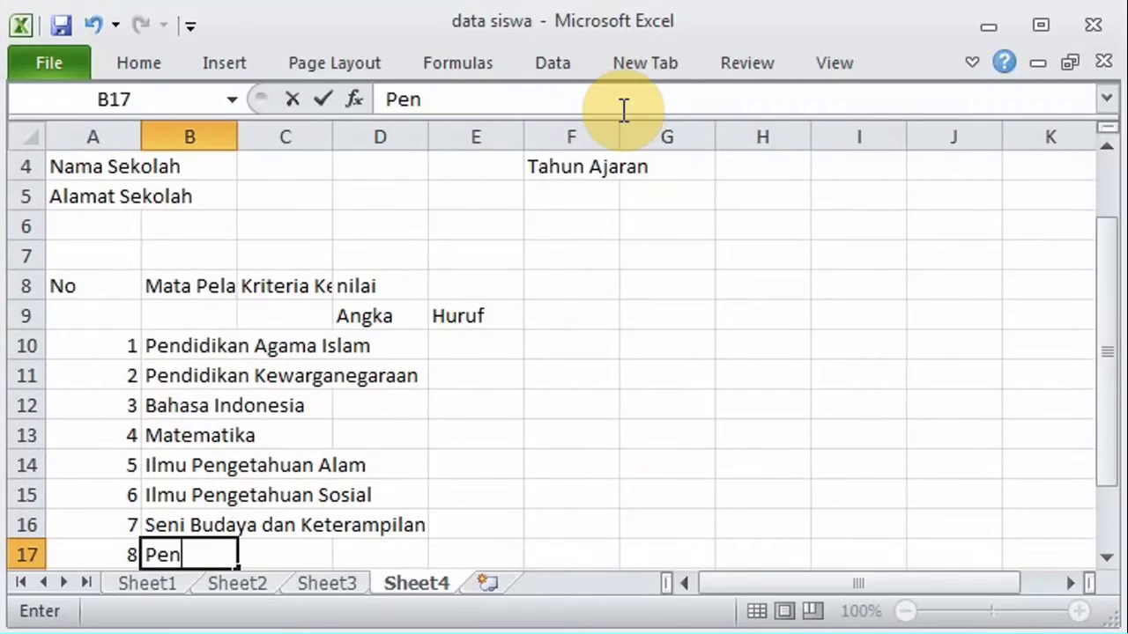
{"action": "type", "text": "didikan Jasmani"}
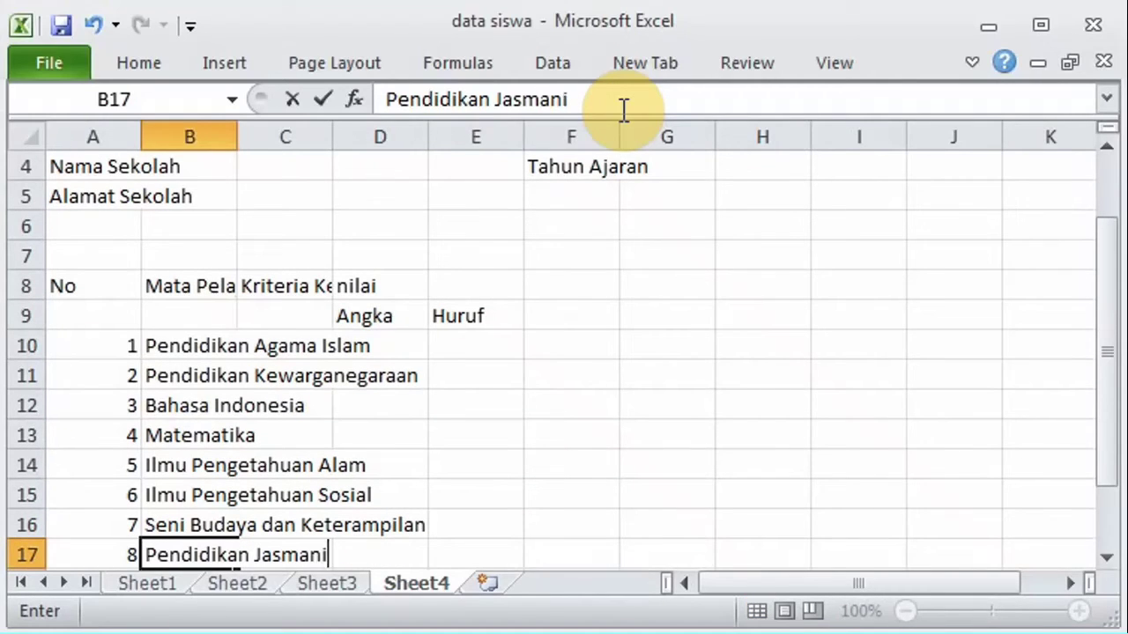
{"action": "type", "text": " Olah"}
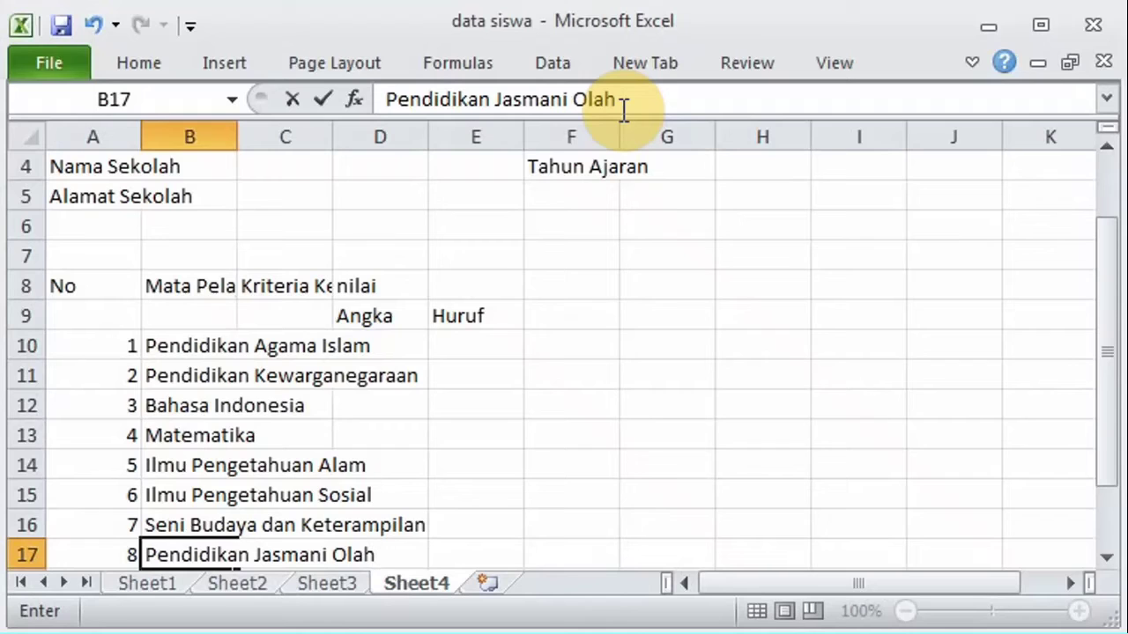
{"action": "type", "text": " Raga dan "}
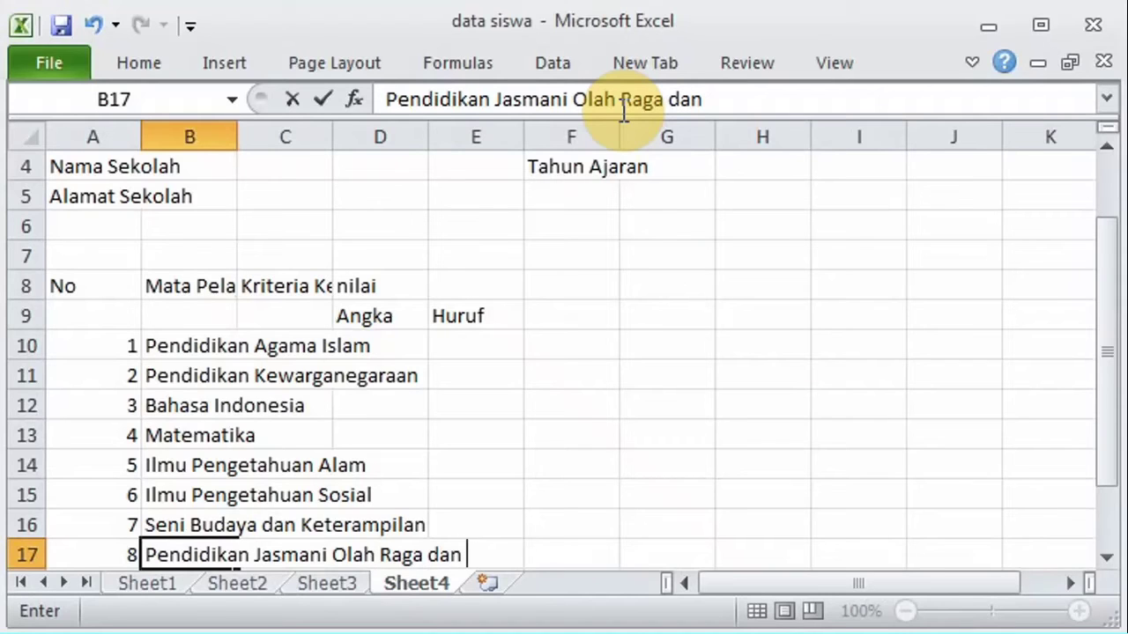
{"action": "type", "text": "Kesehatan"}
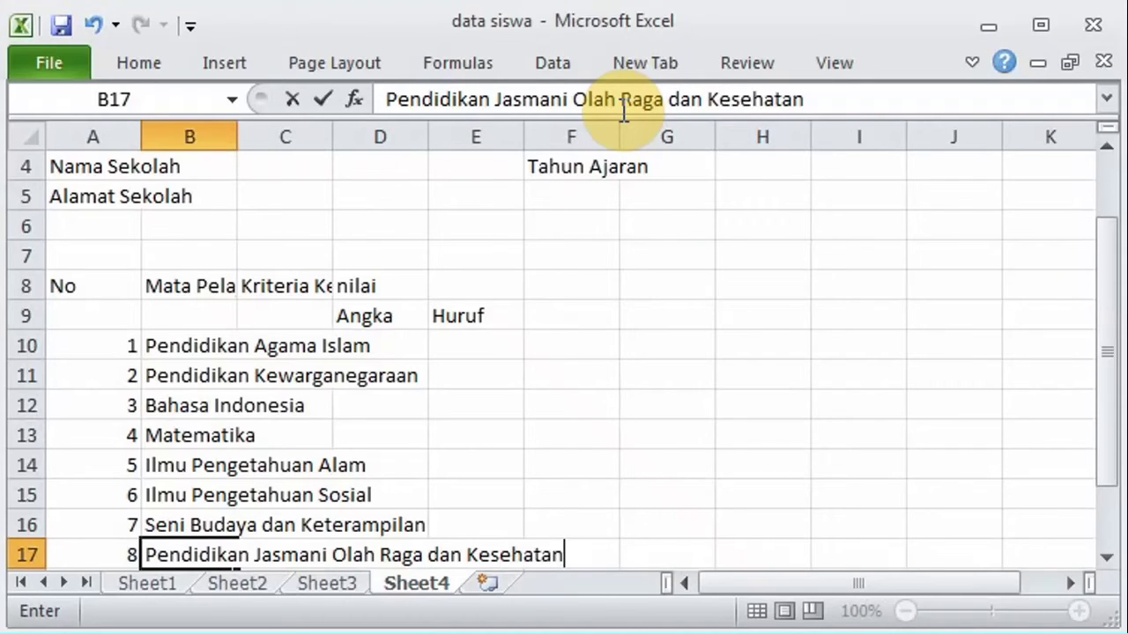
{"action": "key", "text": "Return"}
{"action": "type", "text": "Muatan Lo"}
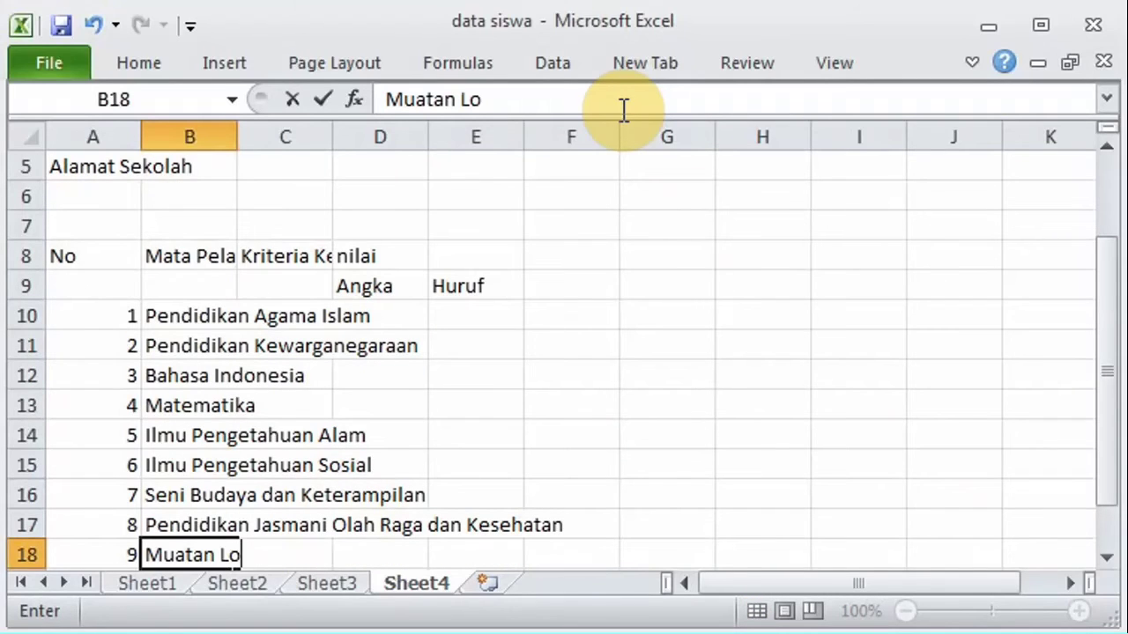
{"action": "type", "text": "kal"}
{"action": "key", "text": "Return"}
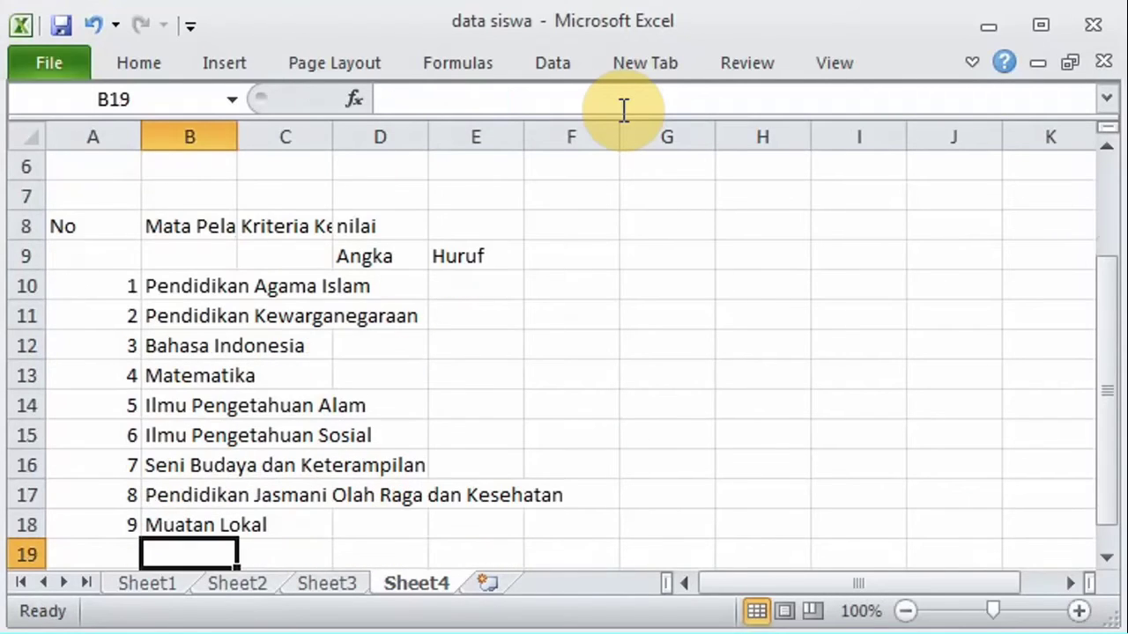
Step: Enter a. Bahasa Jawa, b. Bahasa Inggris, c. Teknologi Informasi dan Komunikasi in B19:B21
{"action": "type", "text": "a."}
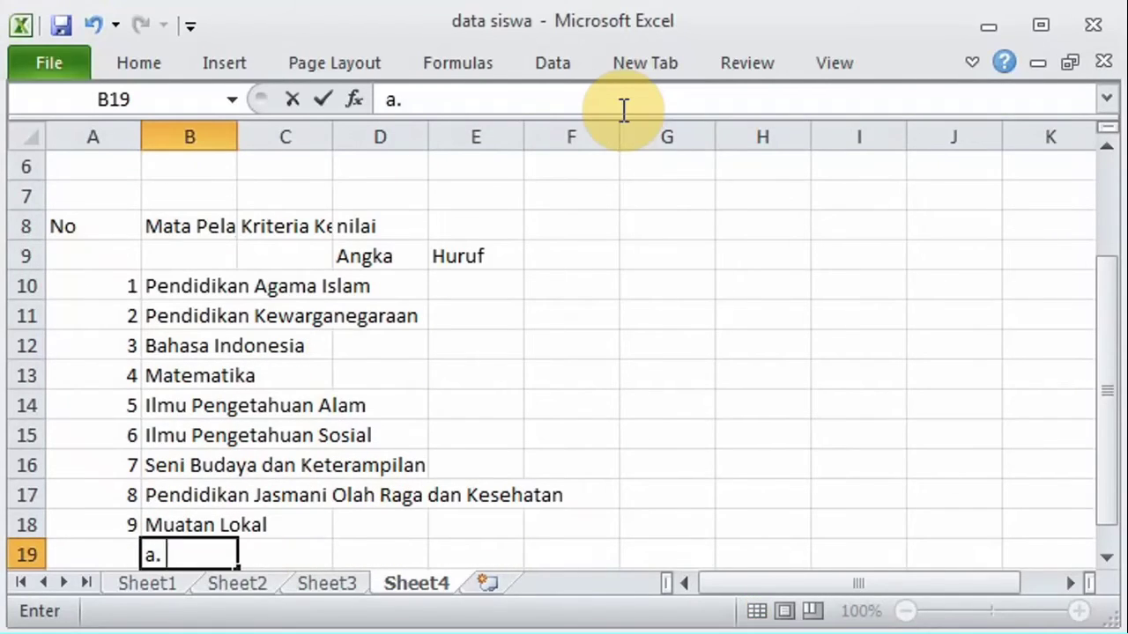
{"action": "type", "text": " Ha"}
{"action": "key", "text": "BackSpace"}
{"action": "key", "text": "BackSpace"}
{"action": "key", "text": "BackSpace"}
{"action": "type", "text": "Bahasa Jaw"}
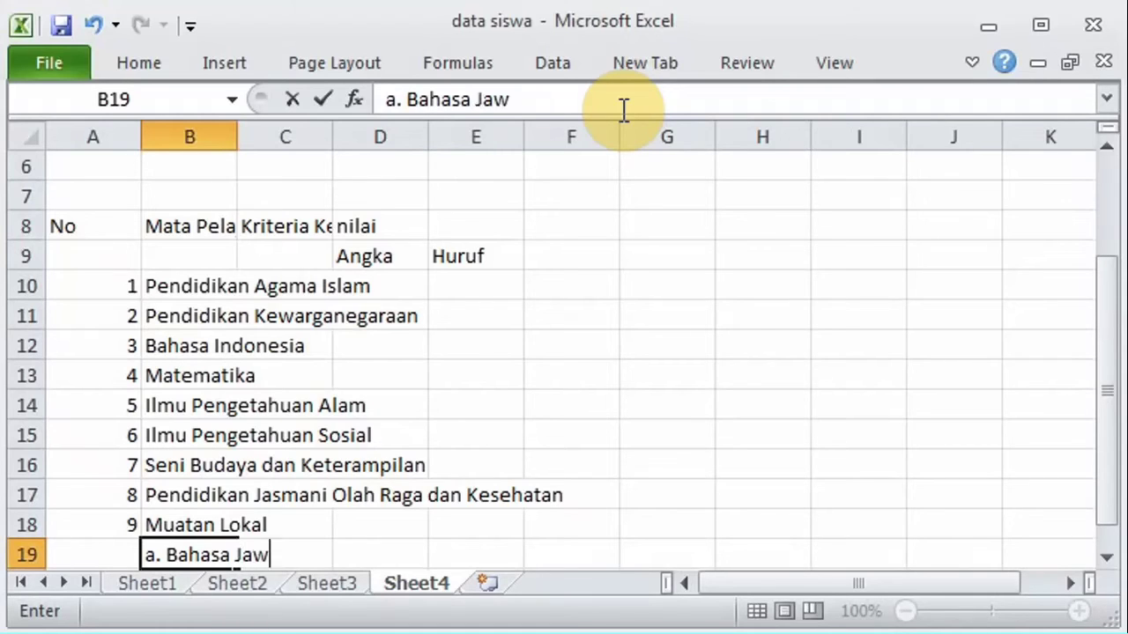
{"action": "type", "text": "a"}
{"action": "key", "text": "Return"}
{"action": "type", "text": "b."}
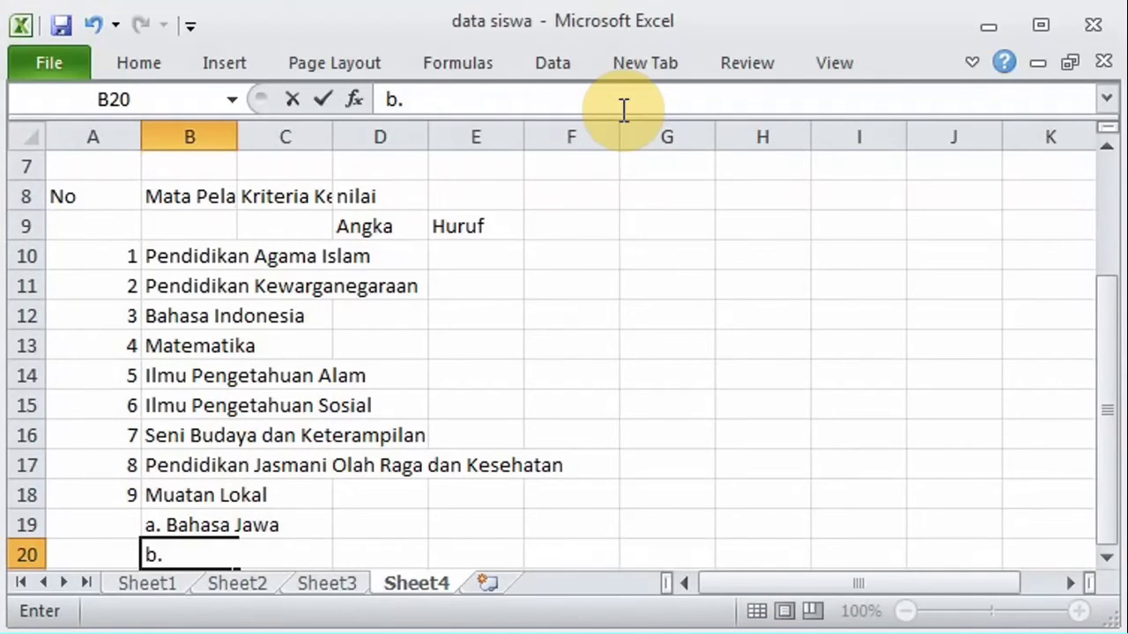
{"action": "type", "text": " Bahasa Inggris"}
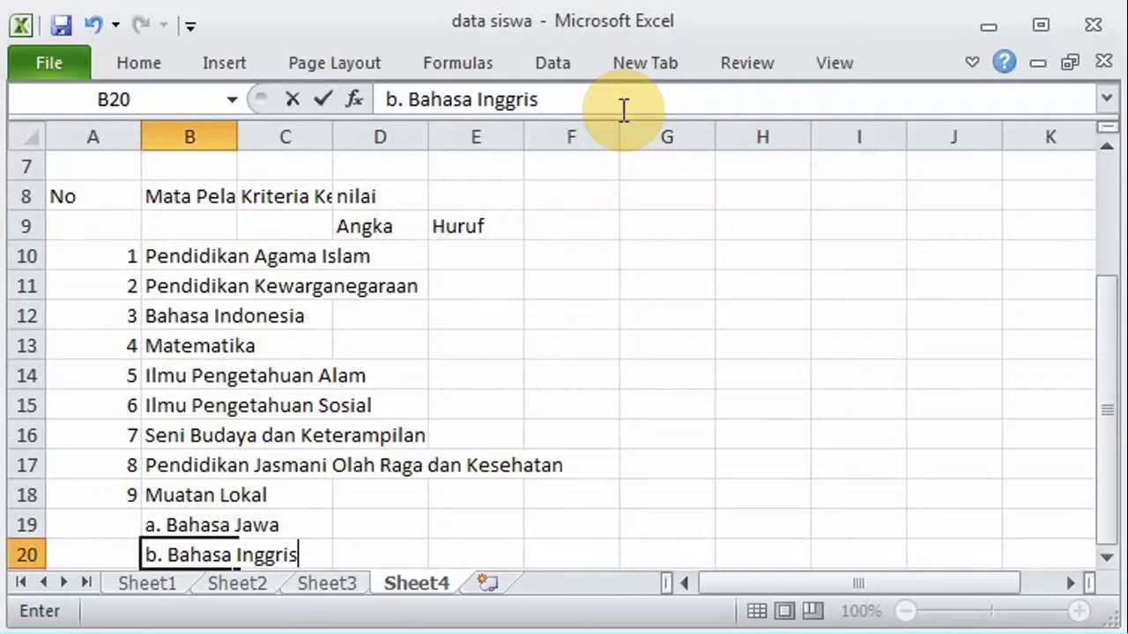
{"action": "key", "text": "Return"}
{"action": "type", "text": "c. Teknologi "}
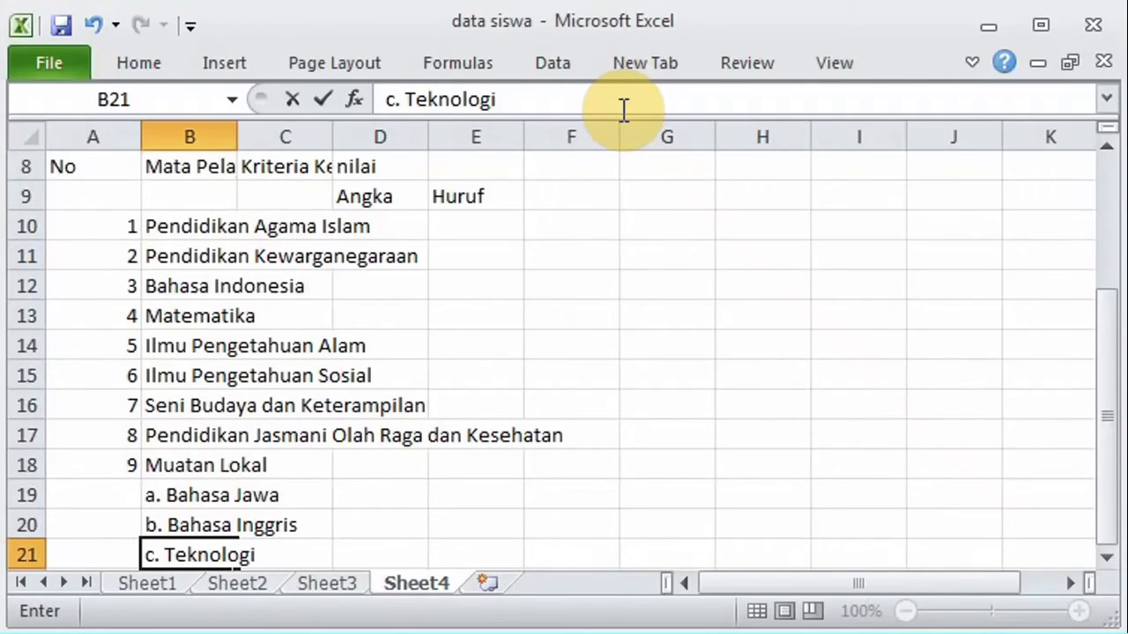
{"action": "type", "text": "Infor"}
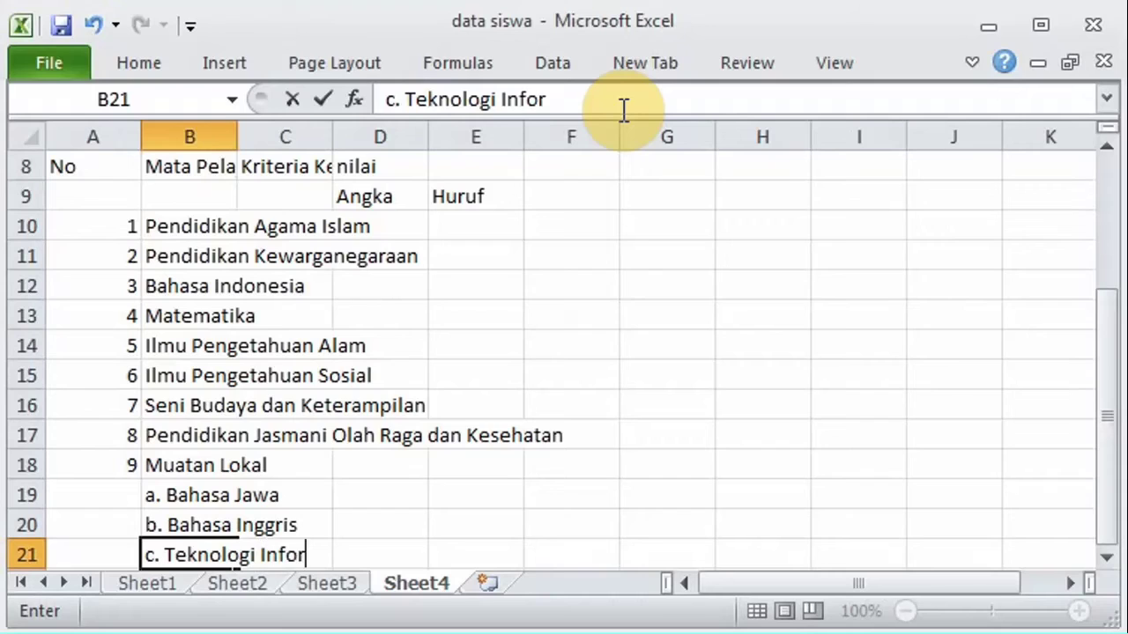
{"action": "type", "text": "masi dan"}
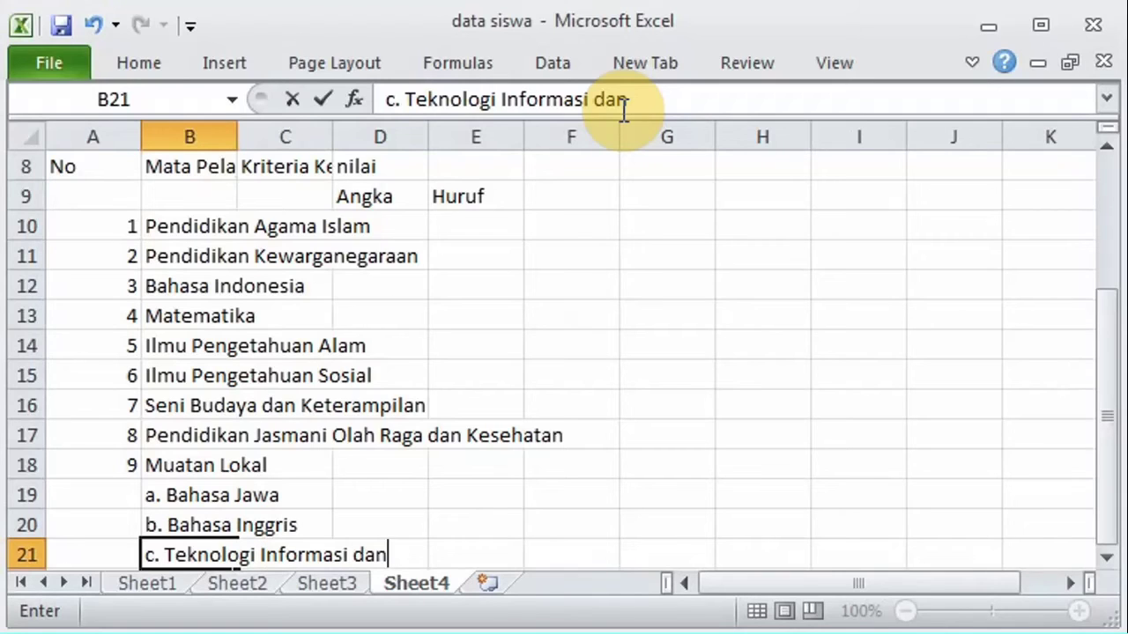
{"action": "type", "text": " Komunikasi"}
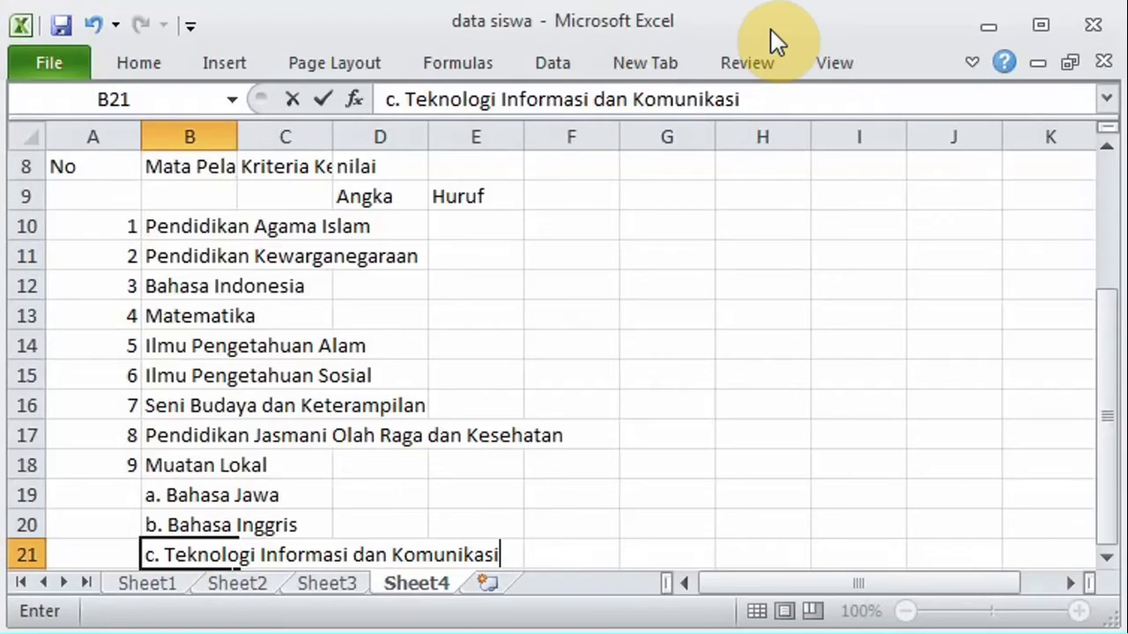
{"action": "key", "text": "Return"}
{"action": "key", "text": "Return"}
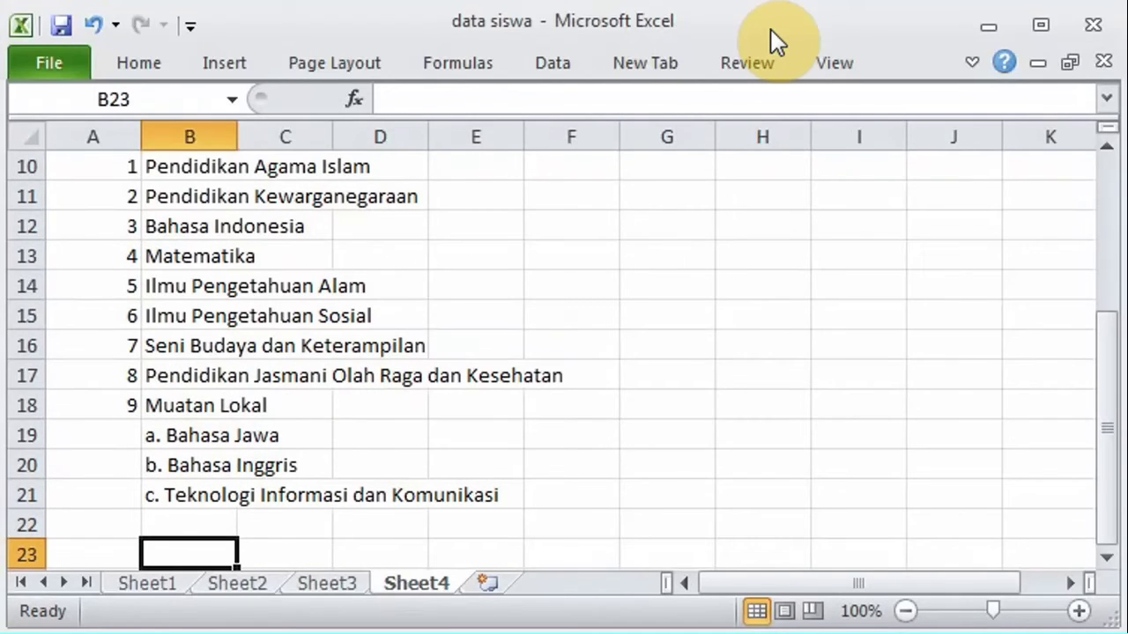
{"action": "key", "text": "Return"}
Step: Put a 'No.' heading in A24 with the numbers 1, 2, 3 below it
{"action": "left_click", "coordinate": [91, 551]}
{"action": "type", "text": "No."}
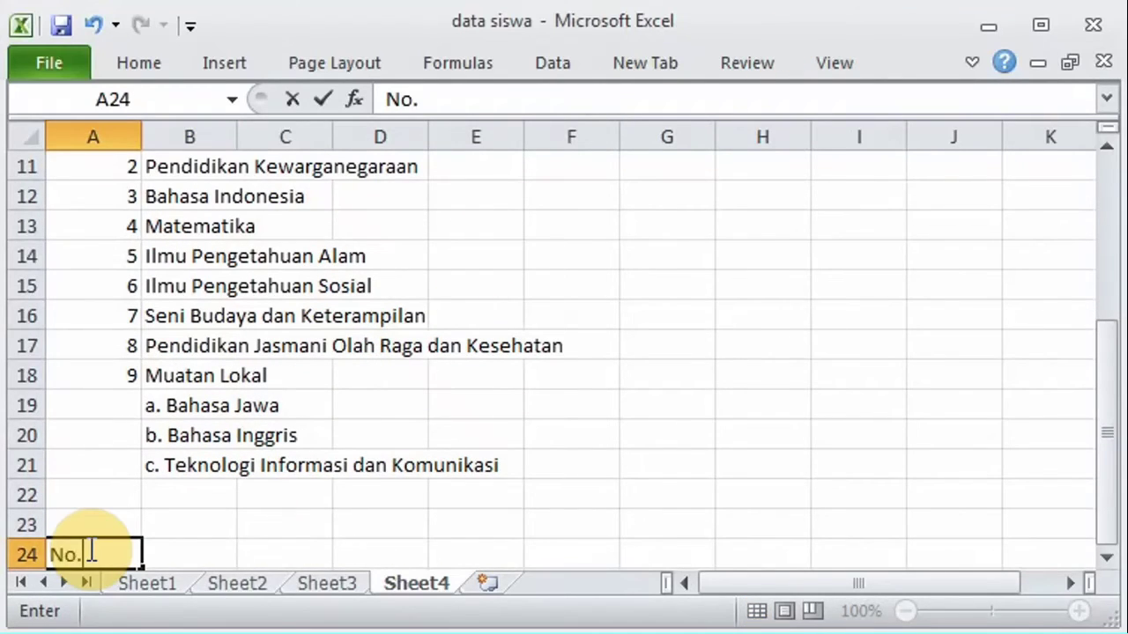
{"action": "key", "text": "Return"}
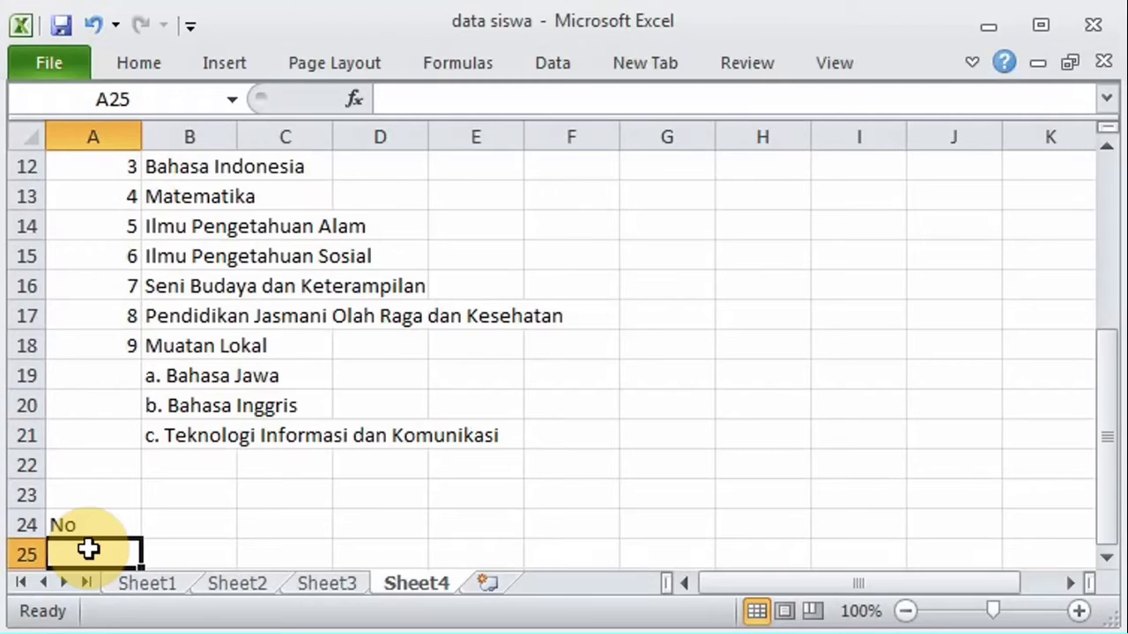
{"action": "left_click", "coordinate": [113, 526]}
{"action": "type", "text": "N"}
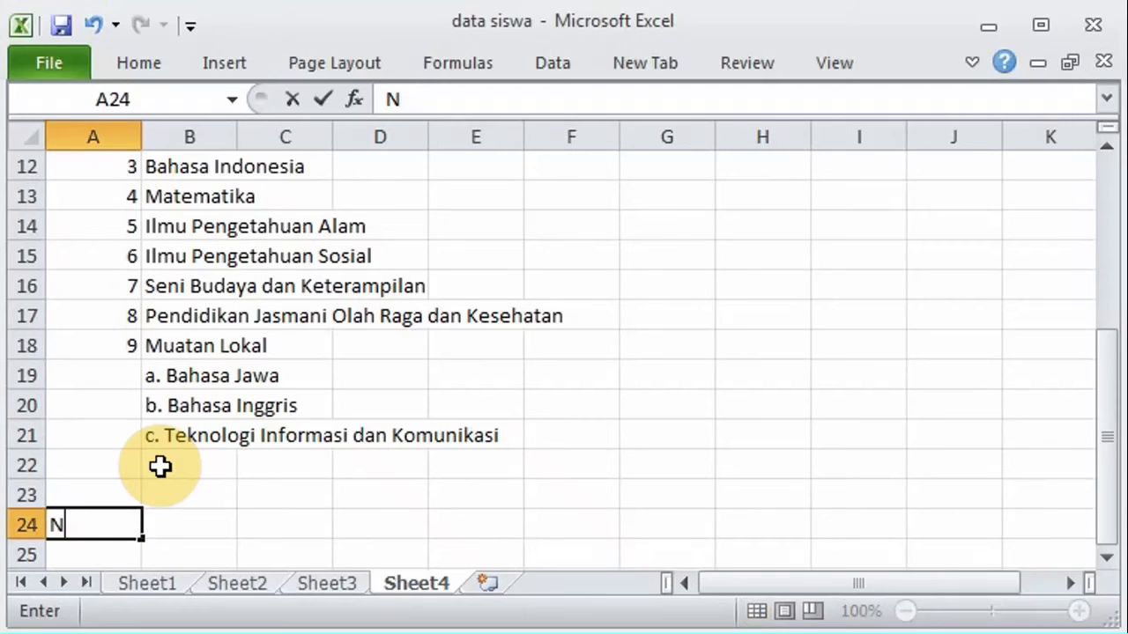
{"action": "type", "text": "o."}
{"action": "key", "text": "Return"}
{"action": "type", "text": "1 2 3"}
{"action": "key", "text": "Up"}
{"action": "key", "text": "Up"}
{"action": "key", "text": "Up"}
{"action": "key", "text": "Right"}
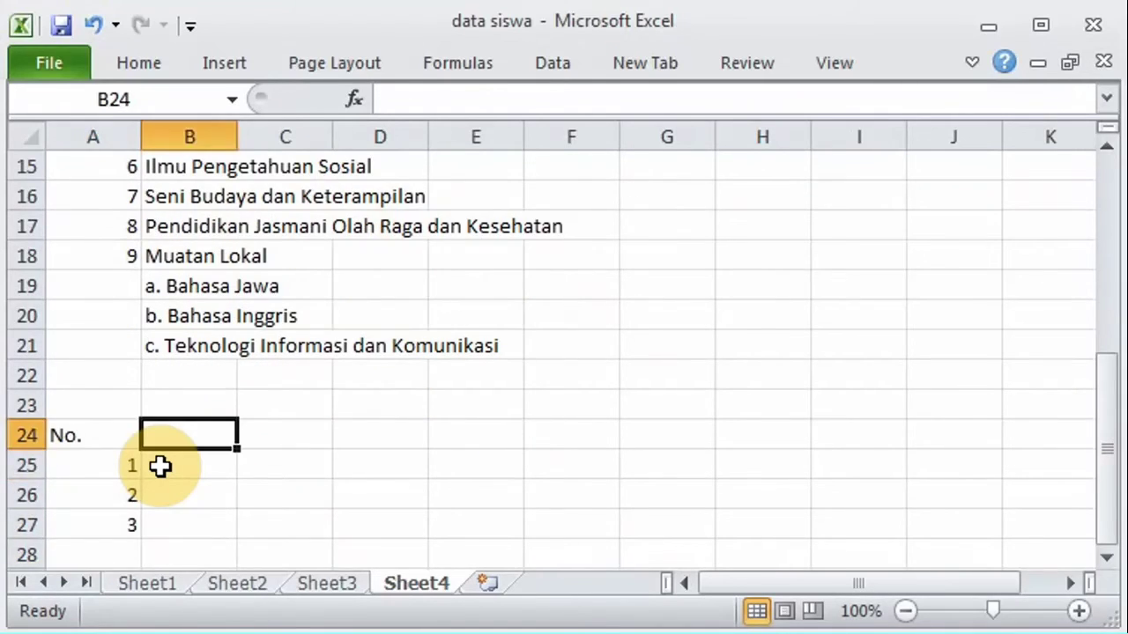
Step: Enter the Kepribadian heading in B24 with Sikap, Kerajinan and Kebersihan dan Kerapihan below
{"action": "type", "text": "Kepribadian"}
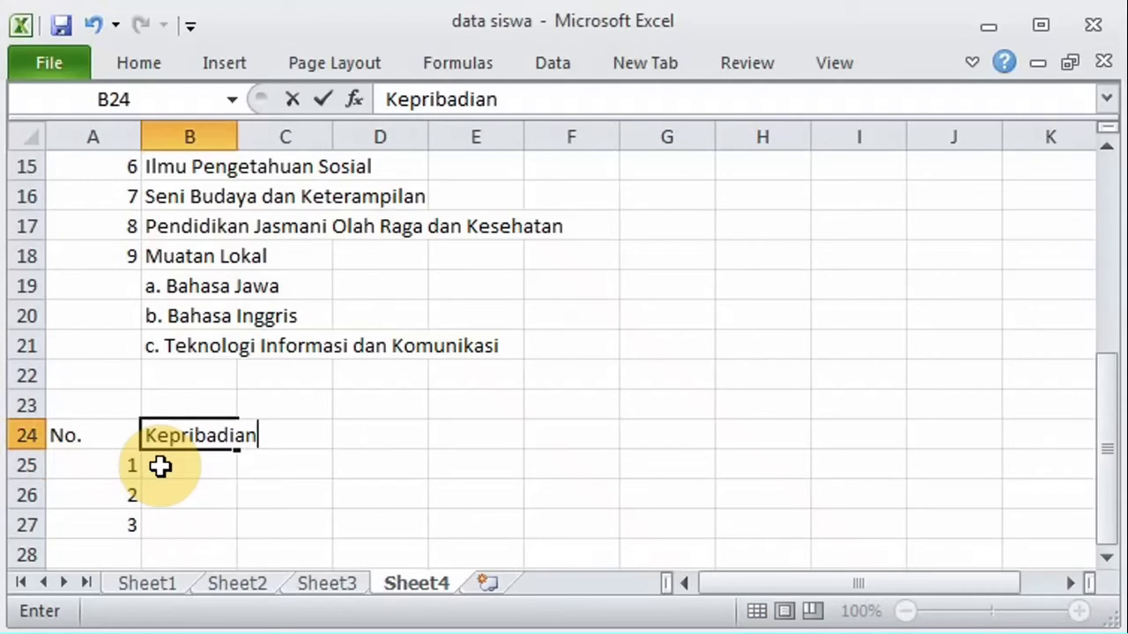
{"action": "key", "text": "Return"}
{"action": "type", "text": "Sikap"}
{"action": "key", "text": "Return"}
{"action": "type", "text": "Kerajinan"}
{"action": "key", "text": "Return"}
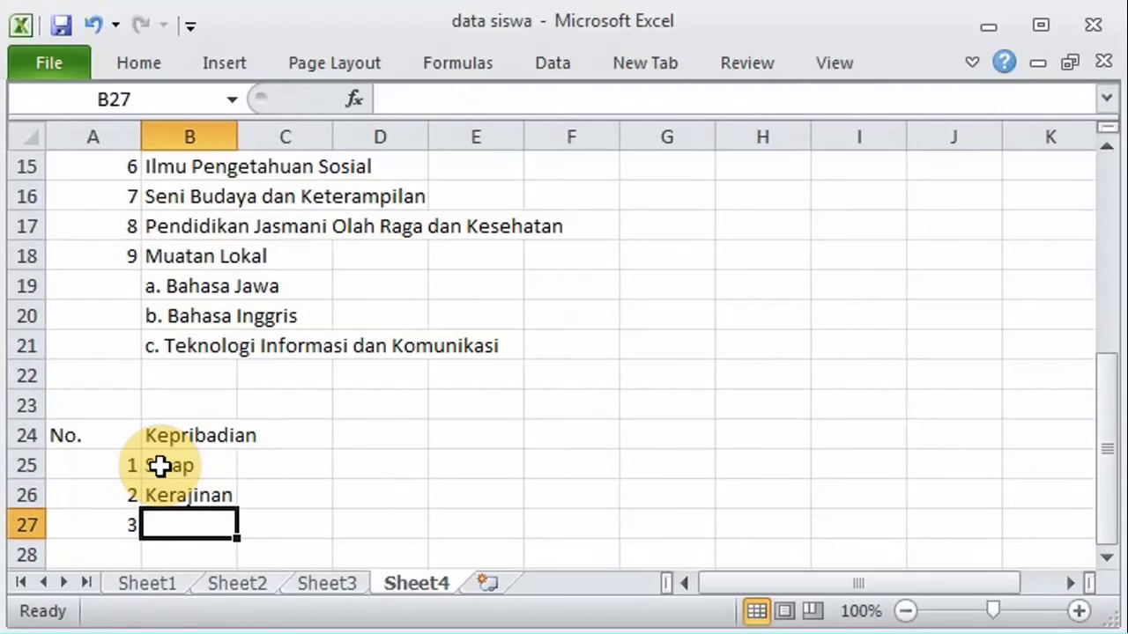
{"action": "type", "text": "Kebersihan "}
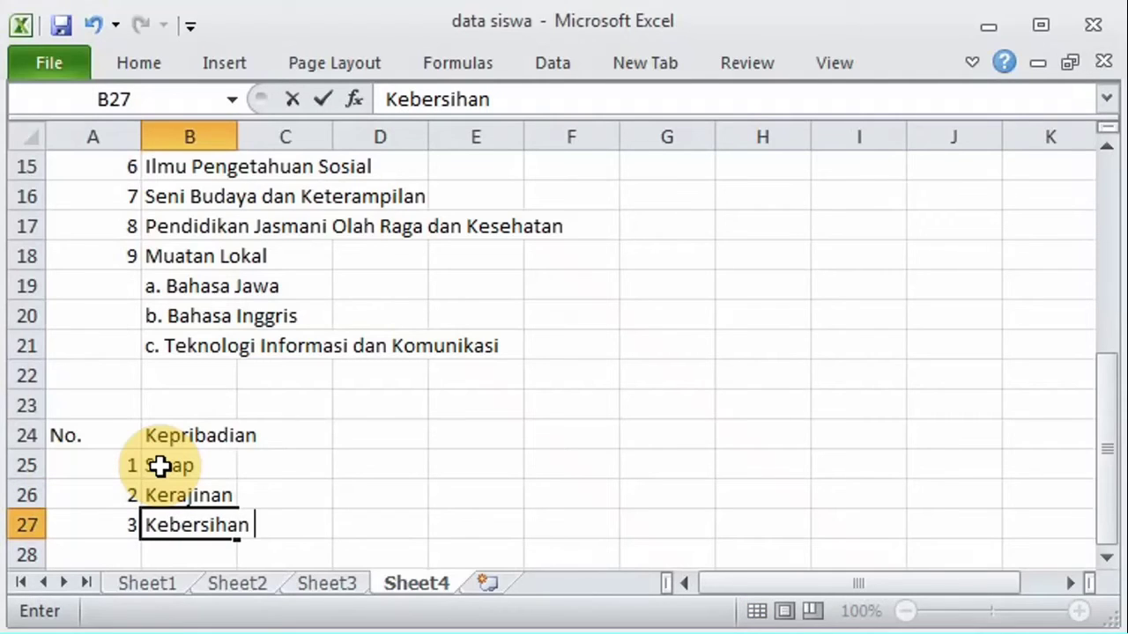
{"action": "type", "text": "dan Kerapih"}
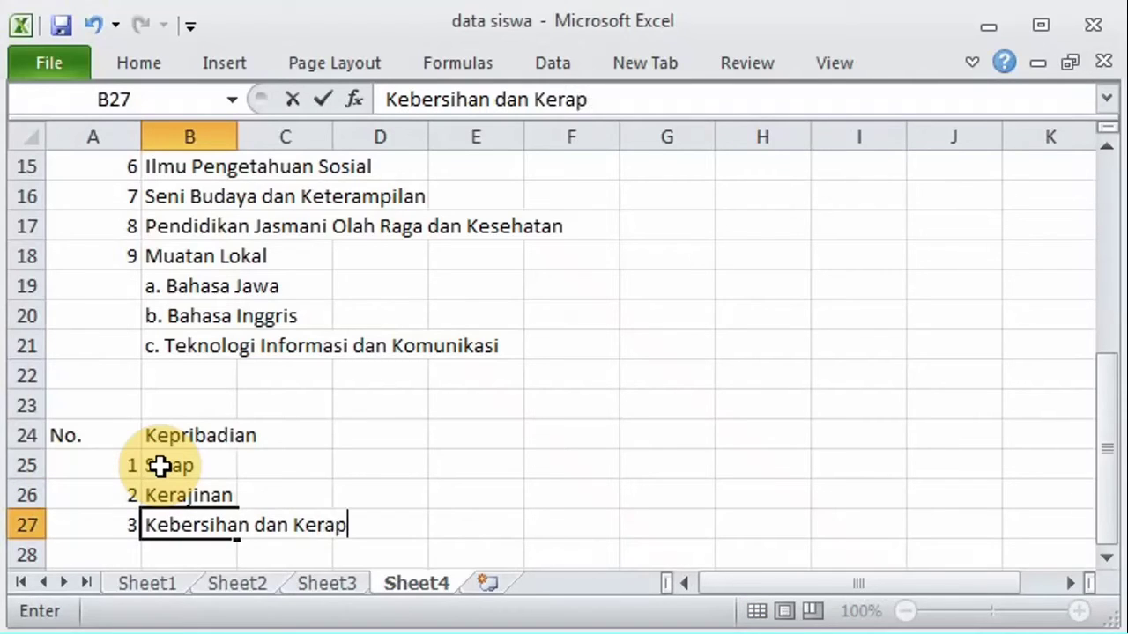
{"action": "type", "text": "an"}
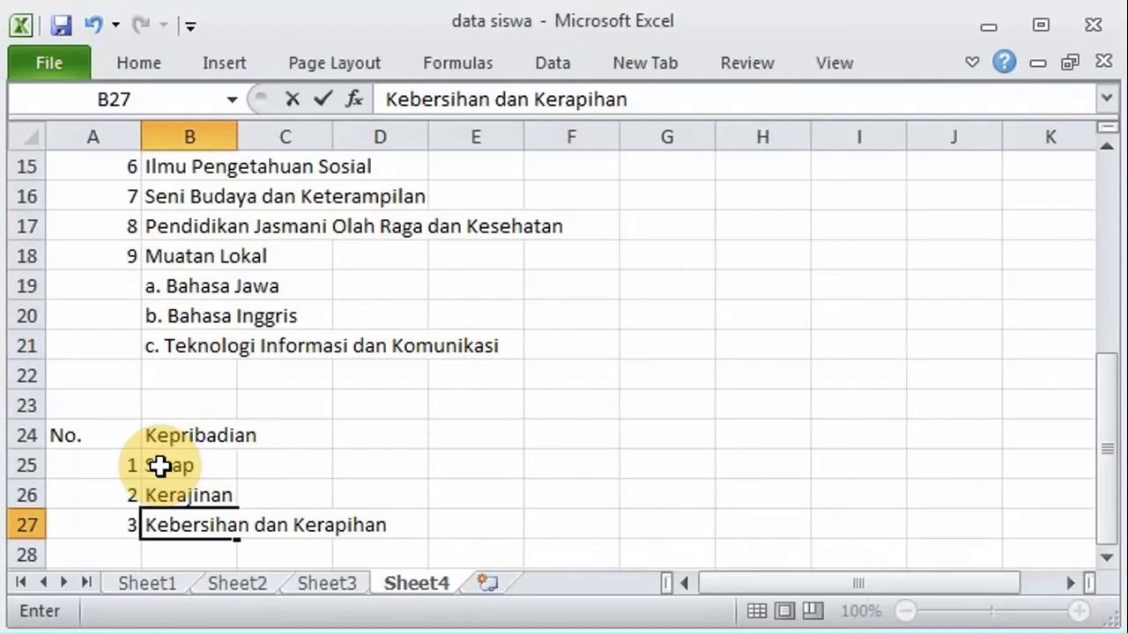
Step: Finish the Kebersihan dan Kerapihan entry and move the Kepribadian block down to row 28
{"action": "key", "text": "Return"}
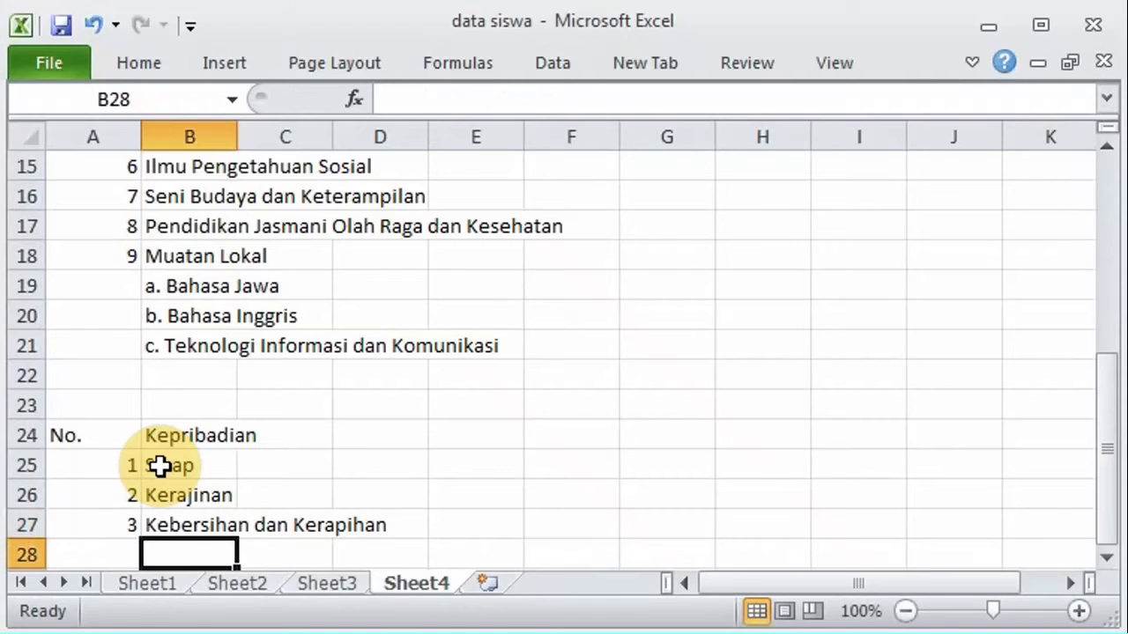
{"action": "left_click", "coordinate": [106, 440]}
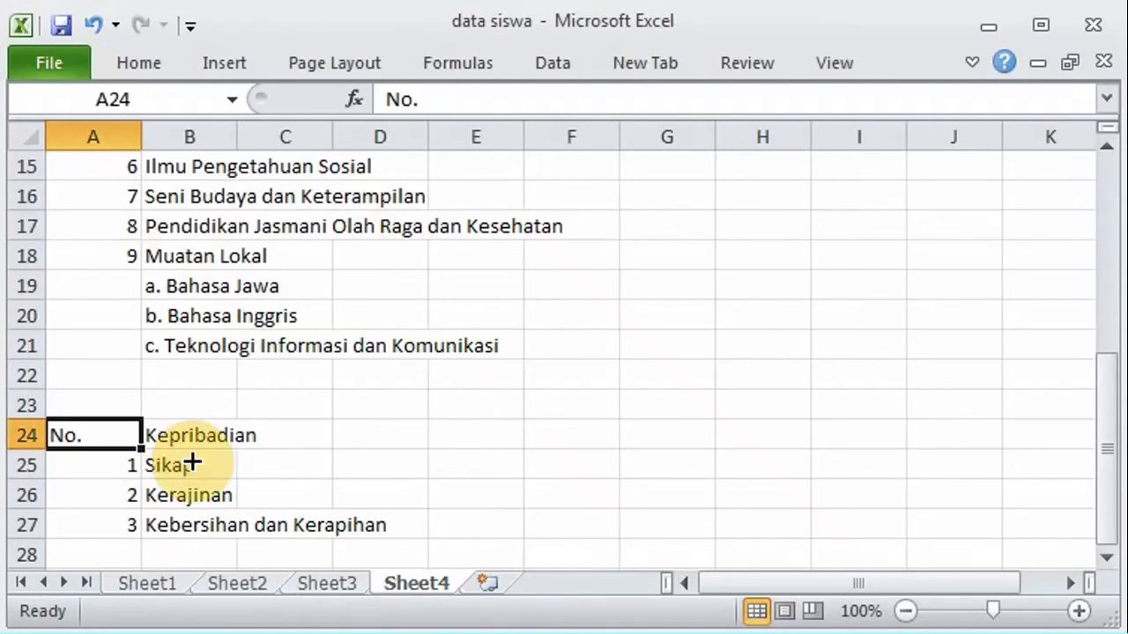
{"action": "left_click", "coordinate": [181, 526], "text": "shift"}
{"action": "key", "text": "ctrl+c"}
{"action": "left_click", "coordinate": [118, 566]}
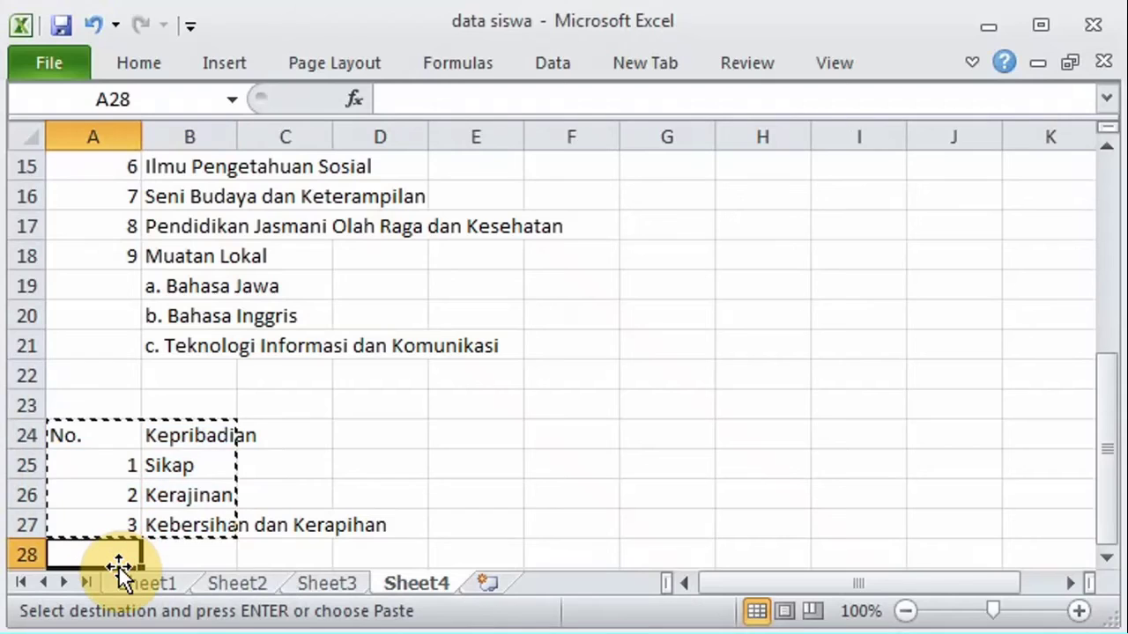
{"action": "key", "text": "ctrl+v"}
Step: Fill A24:A27 with a new No. heading and the numbers 1, 2, 3
{"action": "left_click", "coordinate": [88, 431]}
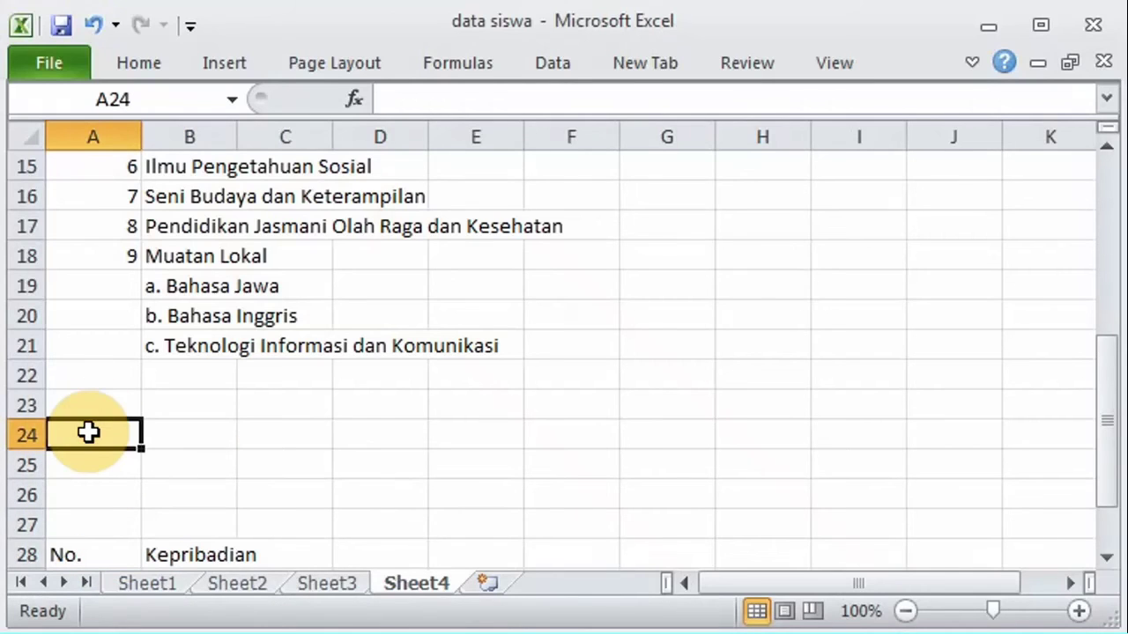
{"action": "type", "text": "No"}
{"action": "key", "text": "Return"}
{"action": "type", "text": "1"}
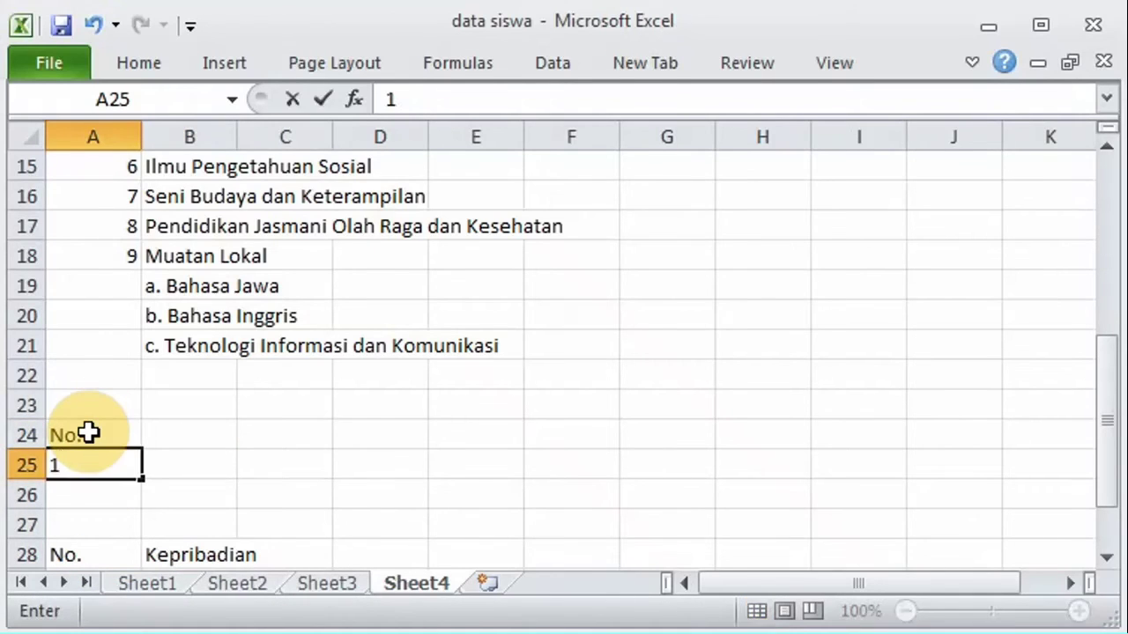
{"action": "key", "text": "Return"}
{"action": "type", "text": "2"}
{"action": "key", "text": "Return"}
{"action": "type", "text": "3"}
{"action": "key", "text": "Return"}
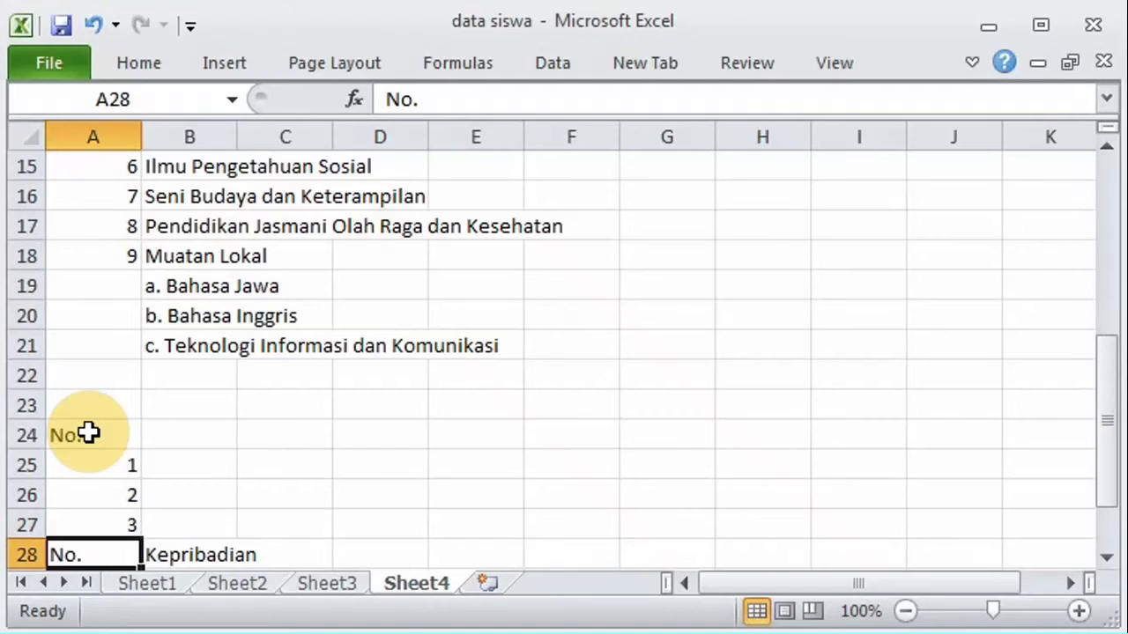
Step: Shift the Kepribadian block from rows 28–31 down one row to start at row 29
{"action": "left_click", "coordinate": [1106, 556]}
{"action": "left_click", "coordinate": [1105, 557]}
{"action": "left_click", "coordinate": [1105, 557]}
{"action": "left_click", "coordinate": [1106, 557]}
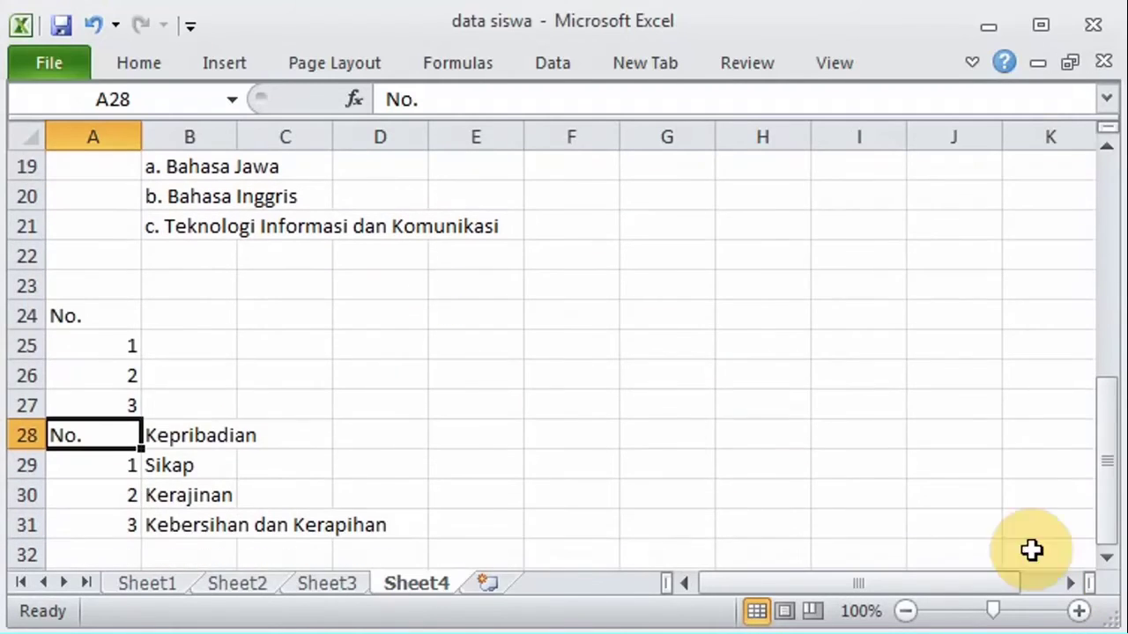
{"action": "left_click", "coordinate": [171, 524], "text": "shift"}
{"action": "key", "text": "ctrl+x"}
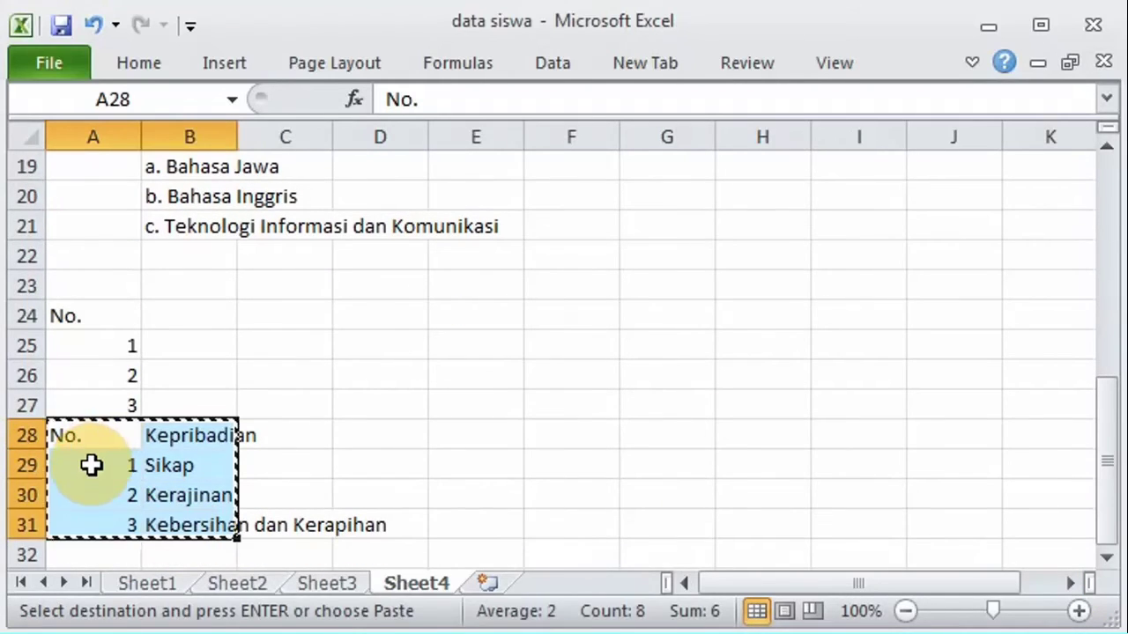
{"action": "left_click", "coordinate": [92, 465]}
{"action": "key", "text": "ctrl+v"}
{"action": "left_click", "coordinate": [173, 352]}
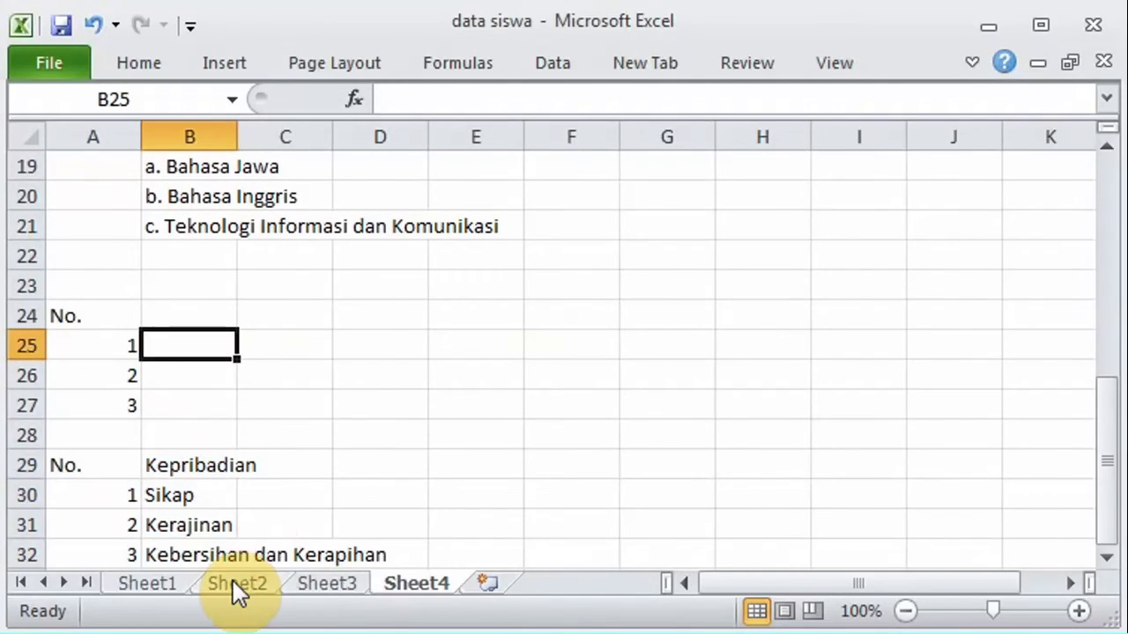
{"action": "left_click", "coordinate": [232, 580]}
Step: After checking Sheet1's Ekskull list, enter Pramuka, Teater, Pencak Silat in B25:B27 under a Kegiatan Pengembangan Diri heading
{"action": "left_click", "coordinate": [151, 583]}
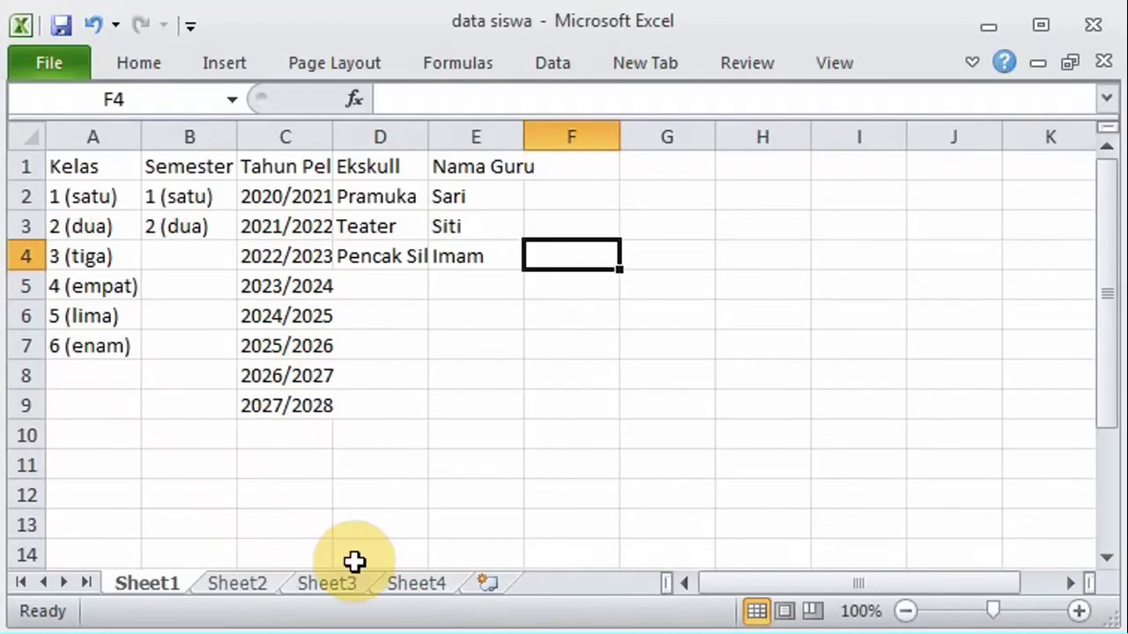
{"action": "left_click", "coordinate": [426, 583]}
{"action": "type", "text": "P"}
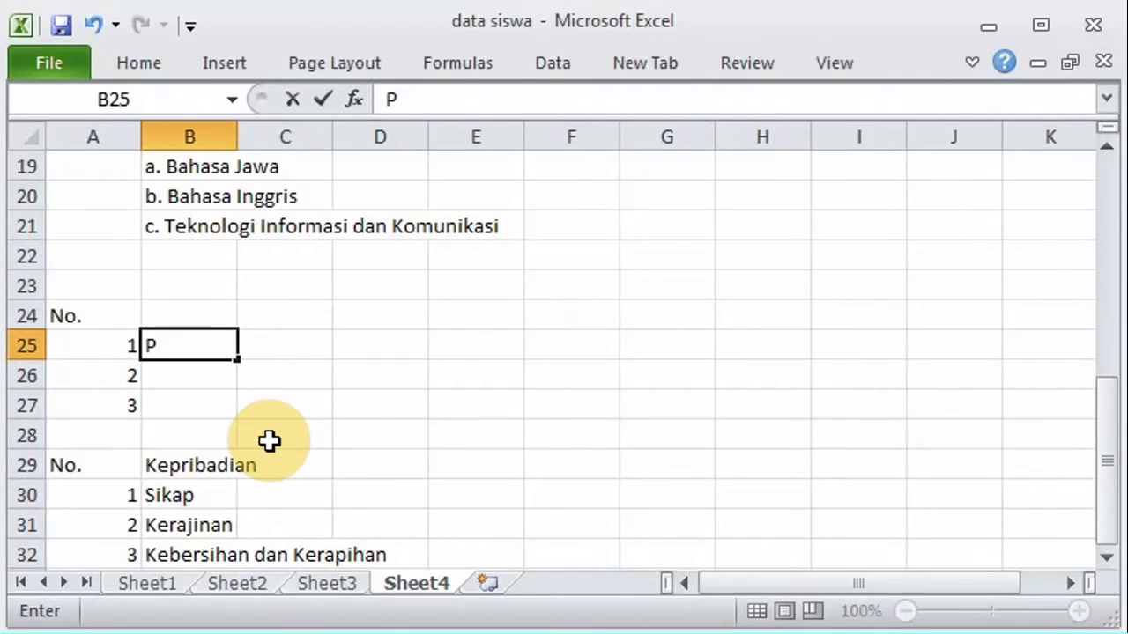
{"action": "type", "text": "ramu"}
{"action": "key", "text": "Return"}
{"action": "type", "text": "Teater"}
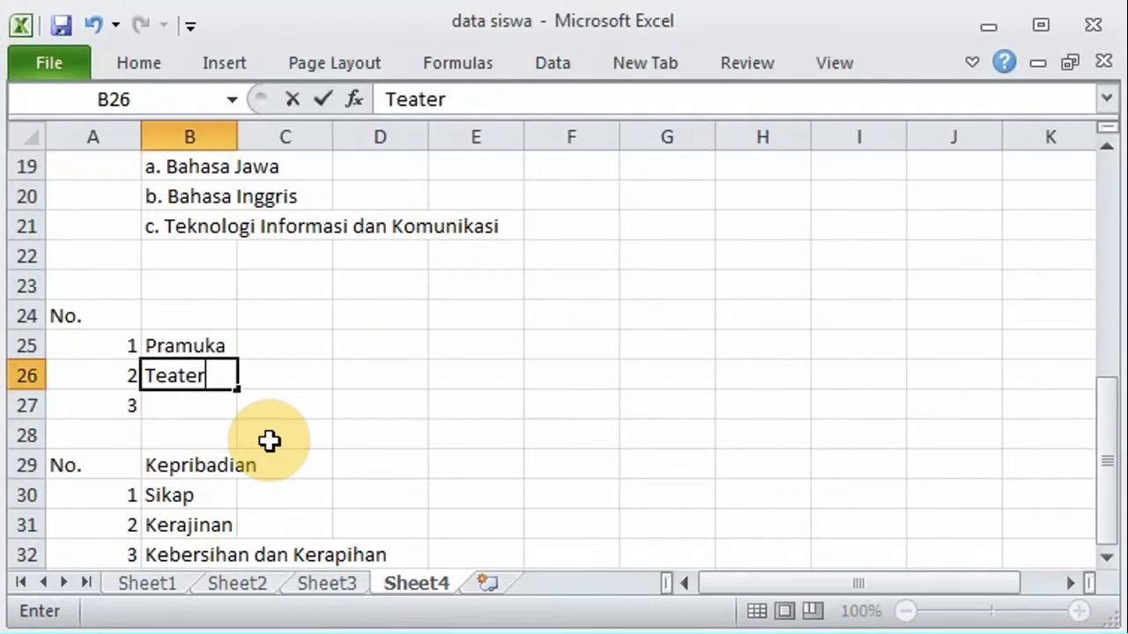
{"action": "key", "text": "Return"}
{"action": "type", "text": "Pencak"}
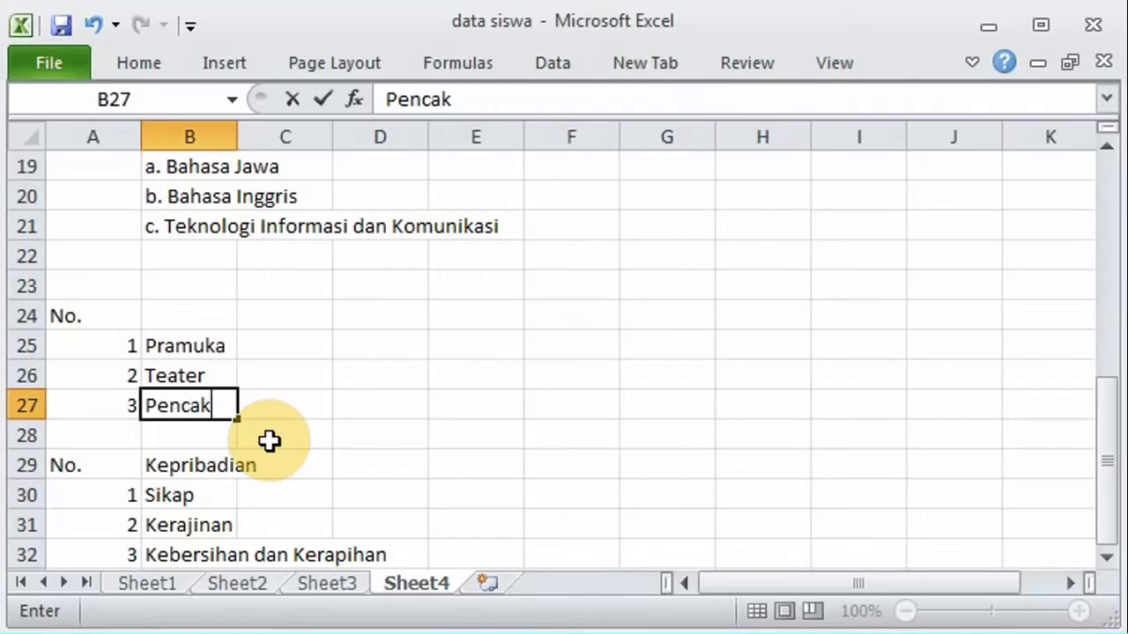
{"action": "type", "text": " Silat"}
{"action": "key", "text": "Return"}
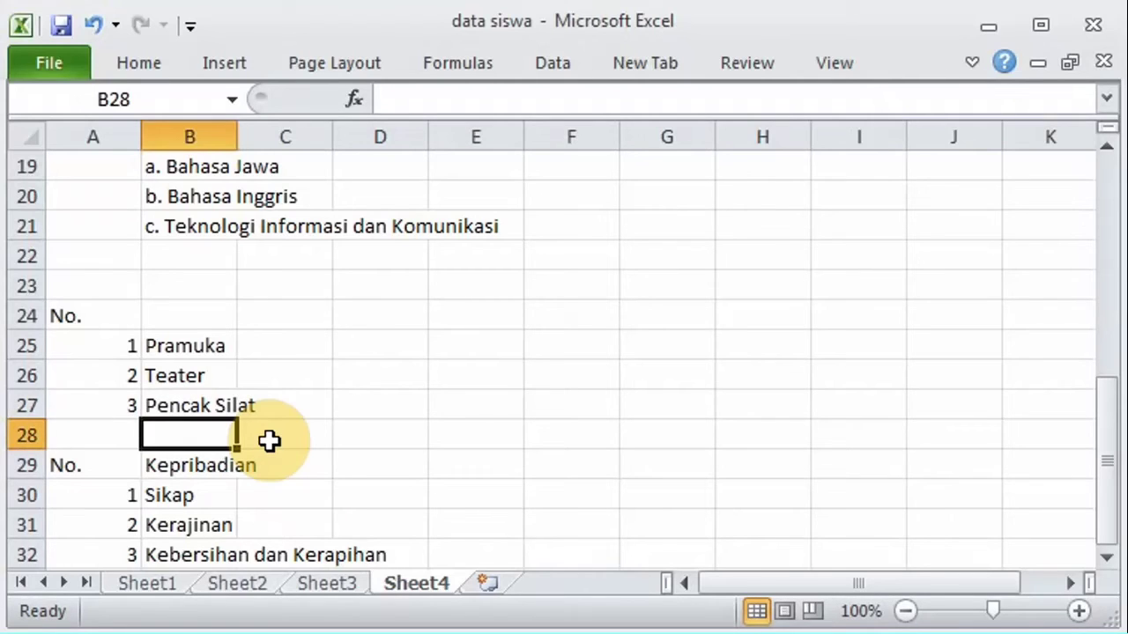
{"action": "key", "text": "Up"}
{"action": "key", "text": "Up"}
{"action": "key", "text": "Up"}
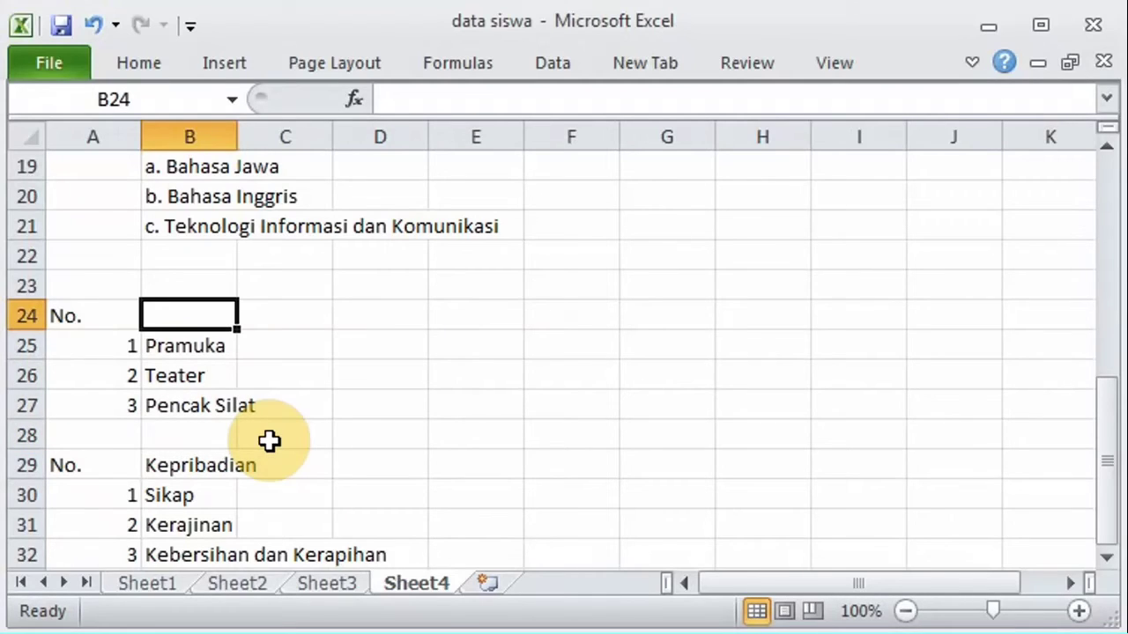
{"action": "type", "text": "Kegiatan Pengem"}
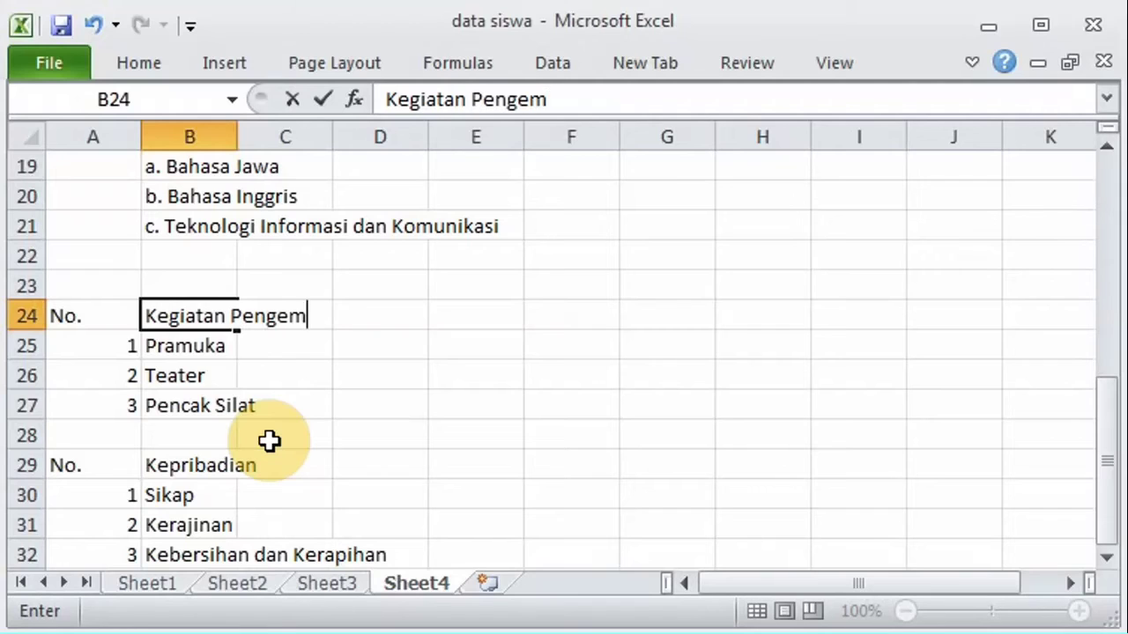
{"action": "type", "text": "bangan Diri"}
{"action": "key", "text": "Return"}
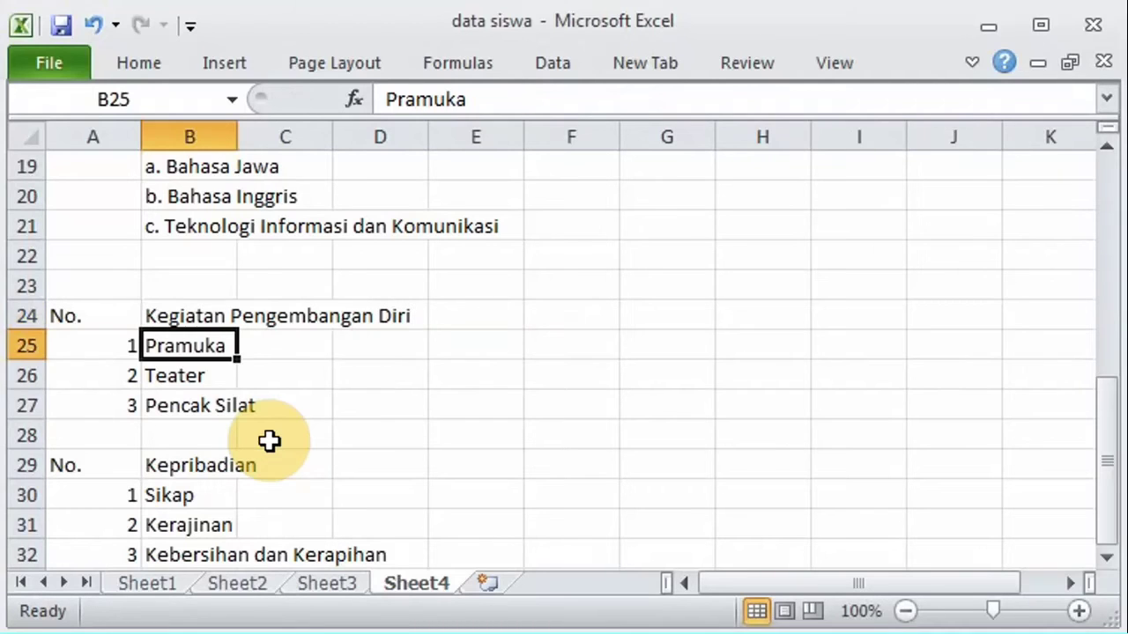
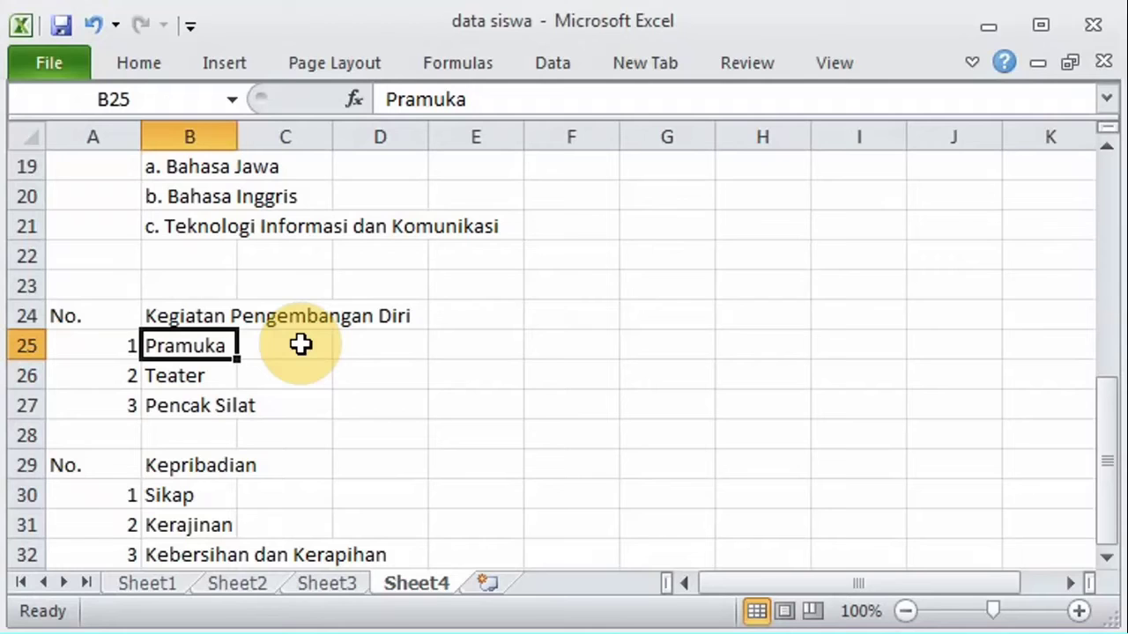
Step: Add the Nilai and Keterangan headings in C24 and D24 of the activities table
{"action": "left_click", "coordinate": [297, 317]}
{"action": "type", "text": "N"}
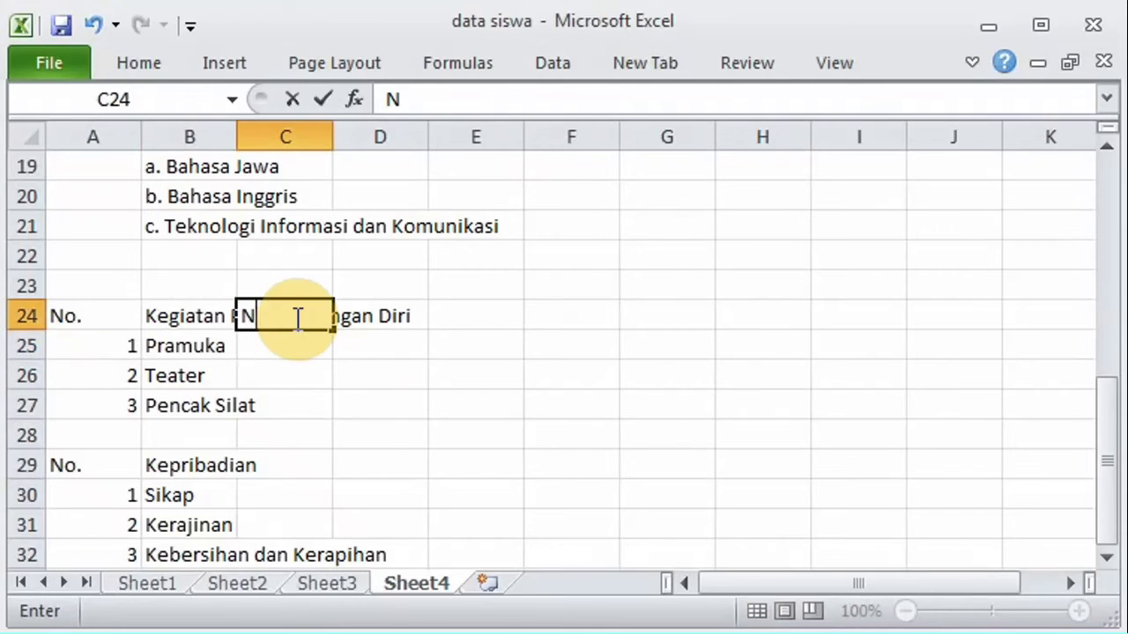
{"action": "key", "text": "Return"}
{"action": "left_click", "coordinate": [366, 317]}
{"action": "type", "text": "Keterangan"}
{"action": "key", "text": "Return"}
Step: Enter Nilai, Ketidak Hadiran and Hari as the personality table headings in C29:E29
{"action": "key", "text": "Down"}
{"action": "key", "text": "Down"}
{"action": "key", "text": "Down"}
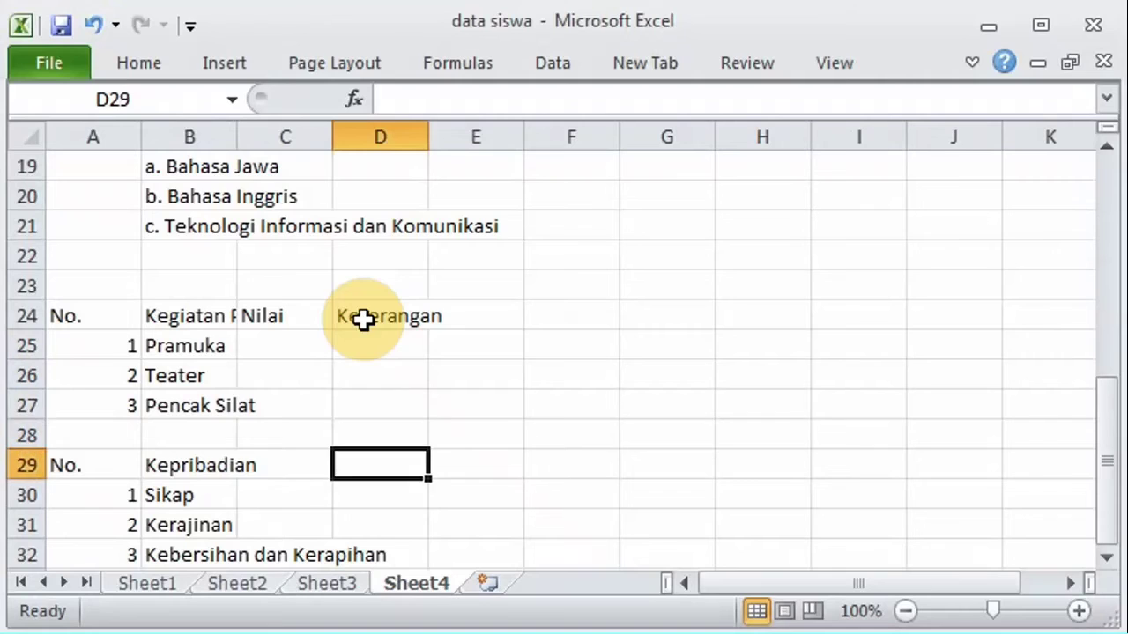
{"action": "left_click", "coordinate": [292, 464]}
{"action": "type", "text": "Nilai"}
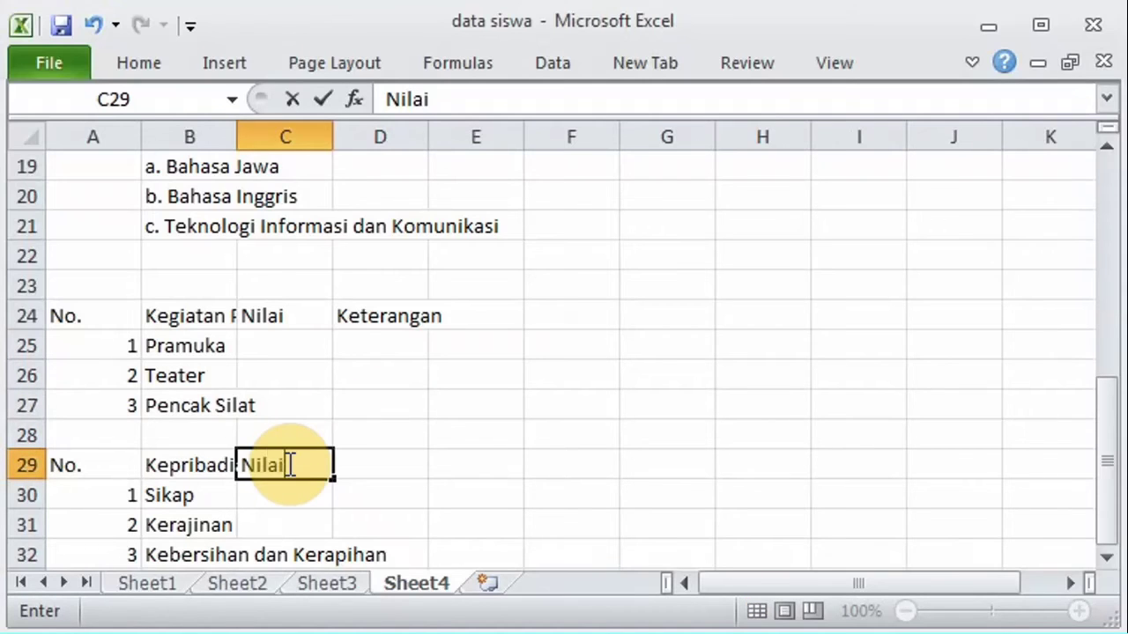
{"action": "left_click", "coordinate": [357, 464]}
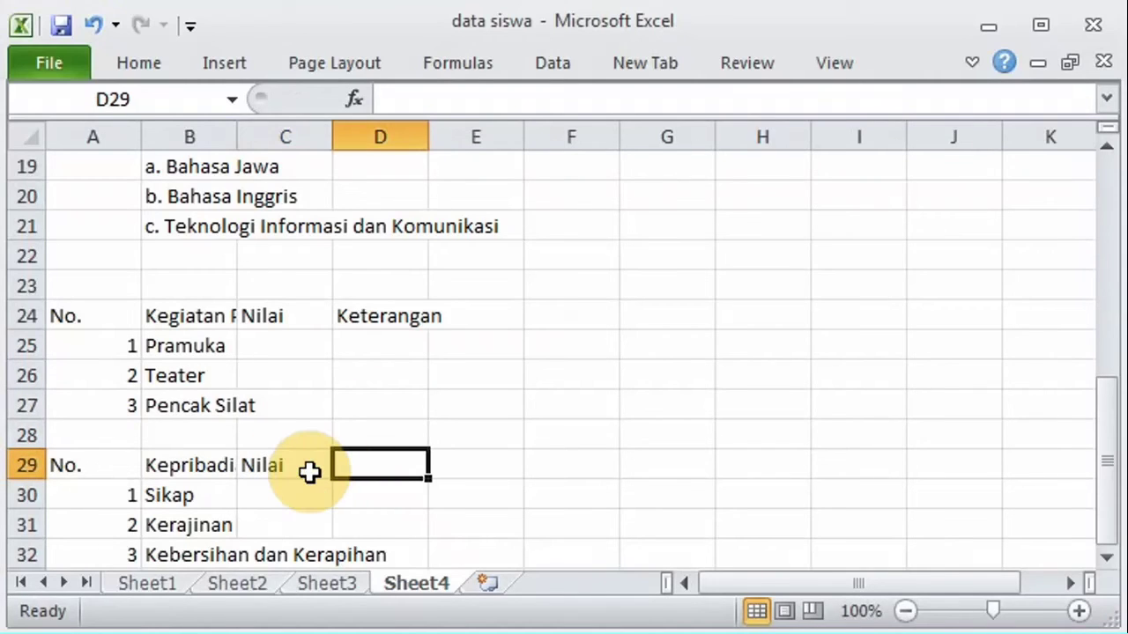
{"action": "type", "text": "KetidakHa"}
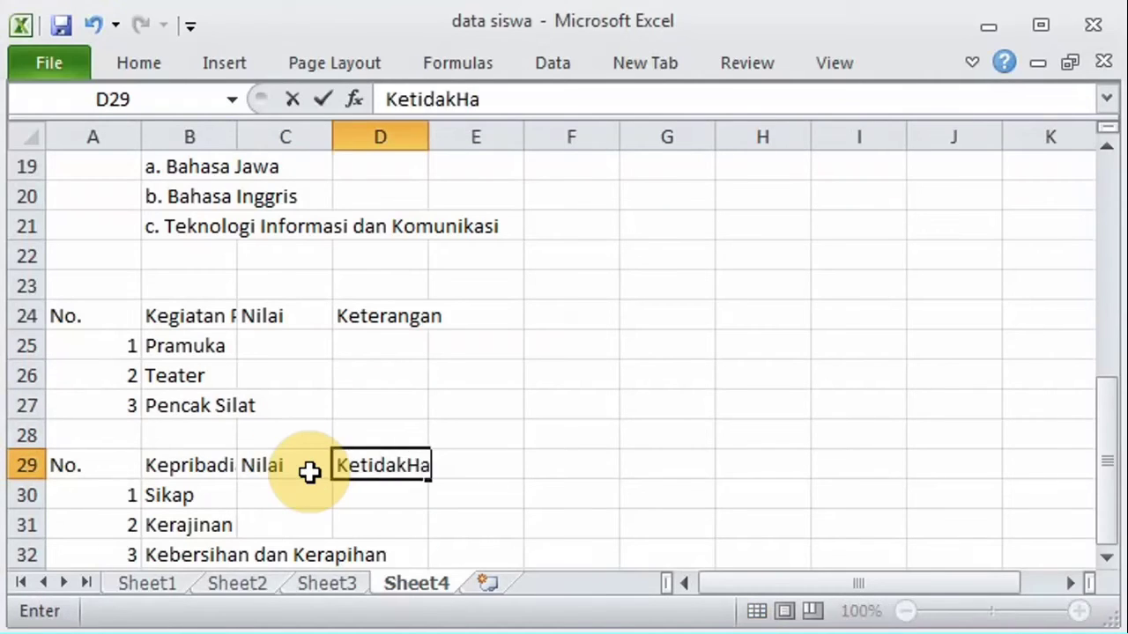
{"action": "type", "text": "diran"}
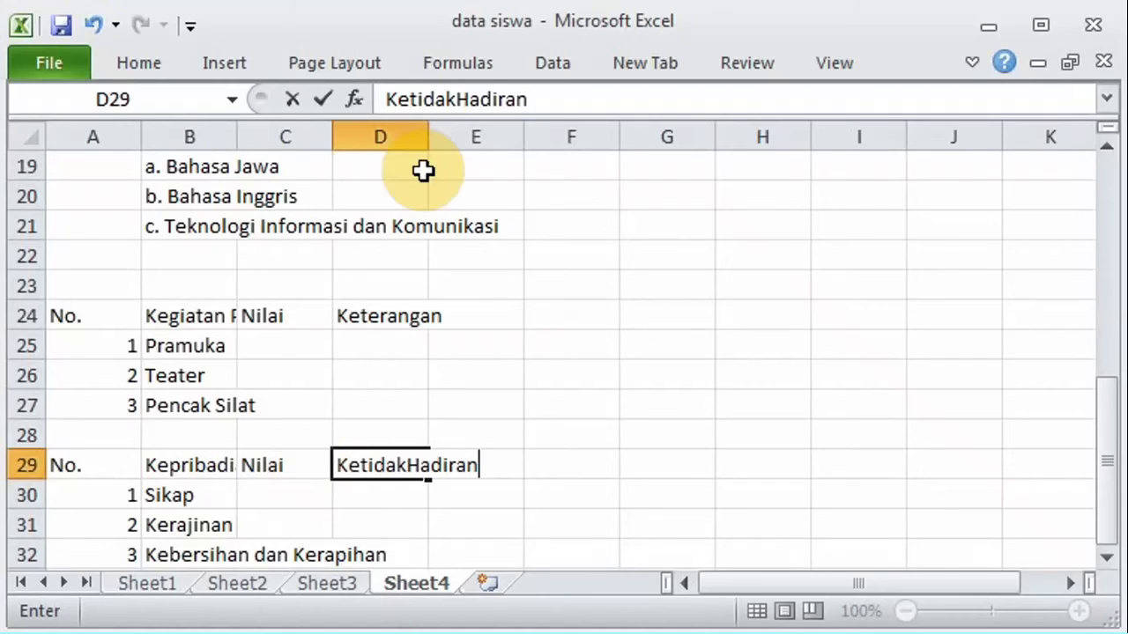
{"action": "left_click", "coordinate": [456, 99]}
{"action": "key", "text": "Return"}
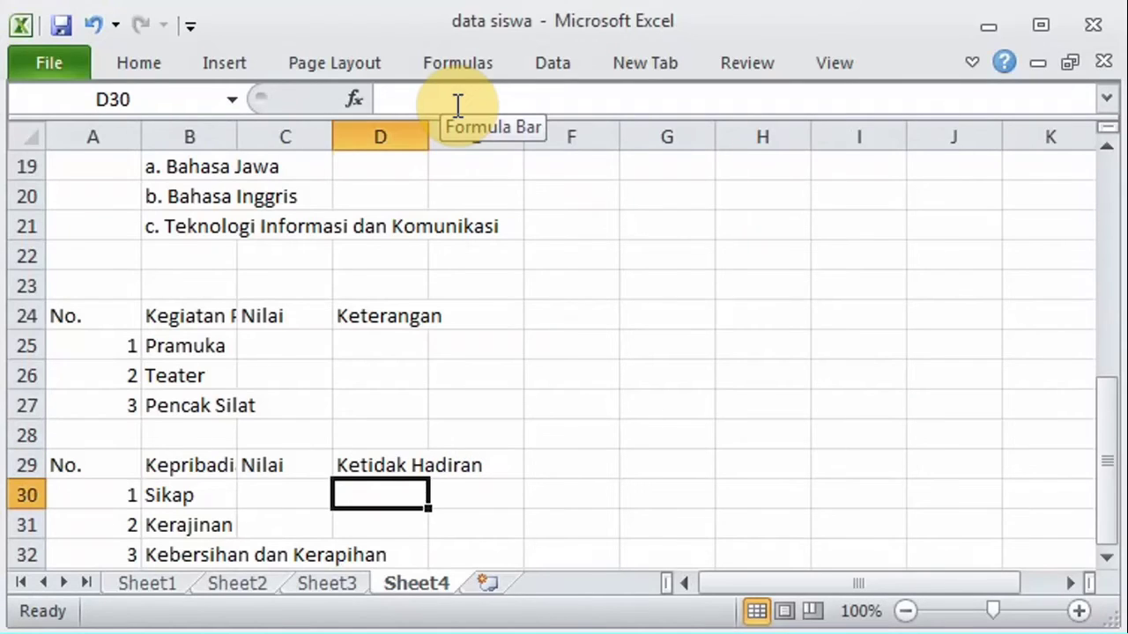
{"action": "left_click", "coordinate": [495, 467]}
{"action": "type", "text": "Hari"}
{"action": "key", "text": "Return"}
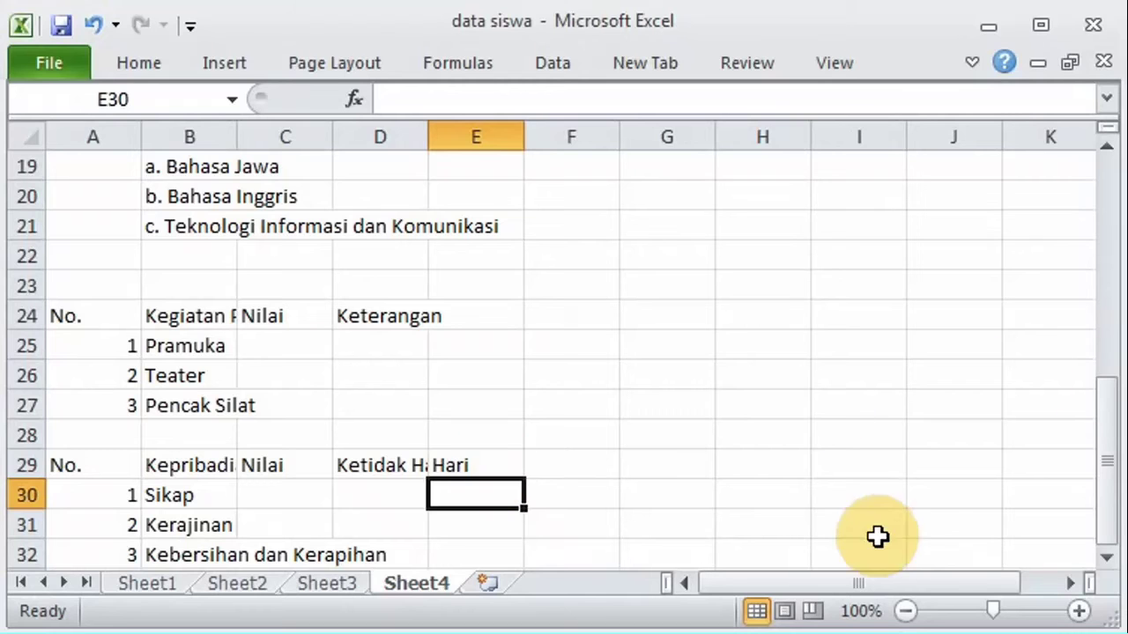
{"action": "left_click", "coordinate": [906, 610]}
Step: Zoom out to 70% and merge cells F10:I10 in the grades table
{"action": "left_click", "coordinate": [906, 611]}
{"action": "left_click", "coordinate": [905, 611]}
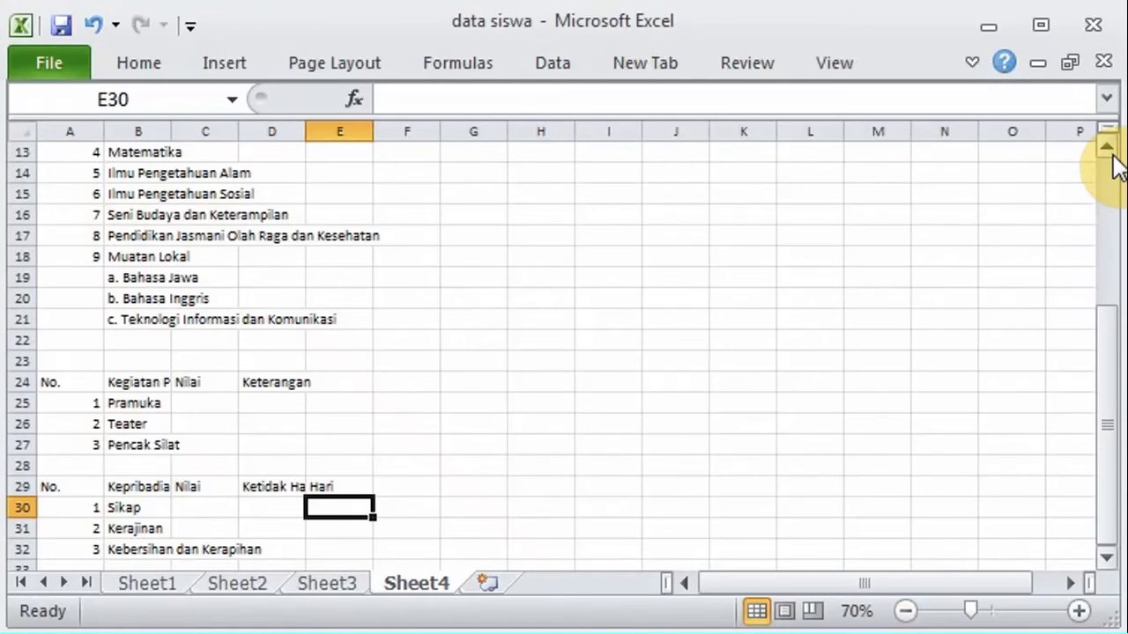
{"action": "left_click", "coordinate": [1105, 146]}
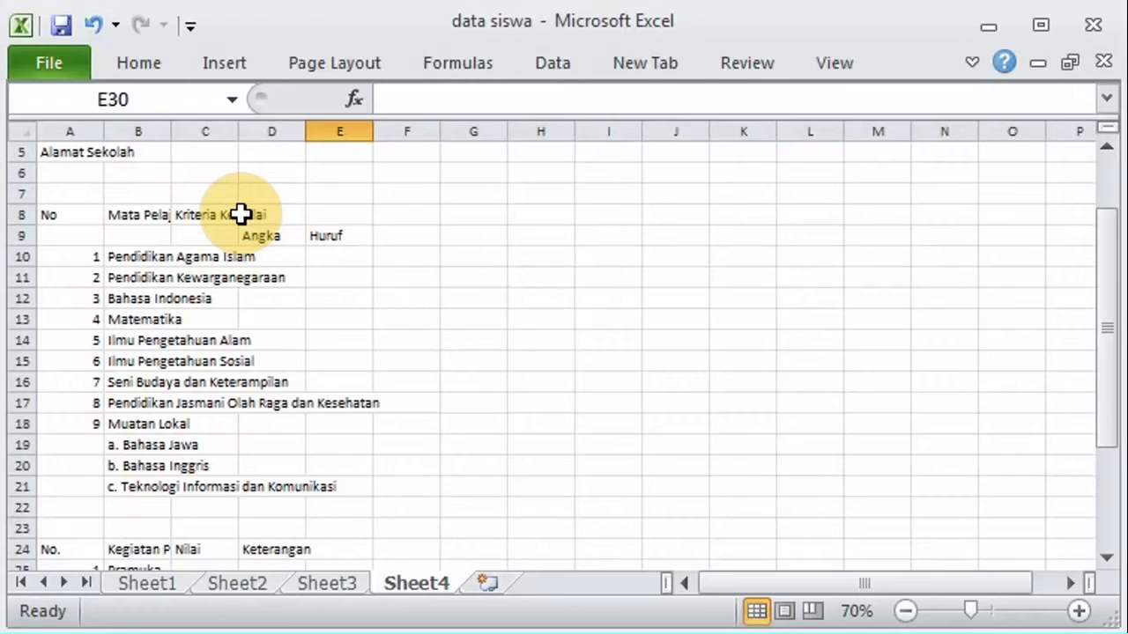
{"action": "left_click", "coordinate": [405, 256]}
{"action": "left_click_drag", "start_coordinate": [569, 257], "coordinate": [598, 257]}
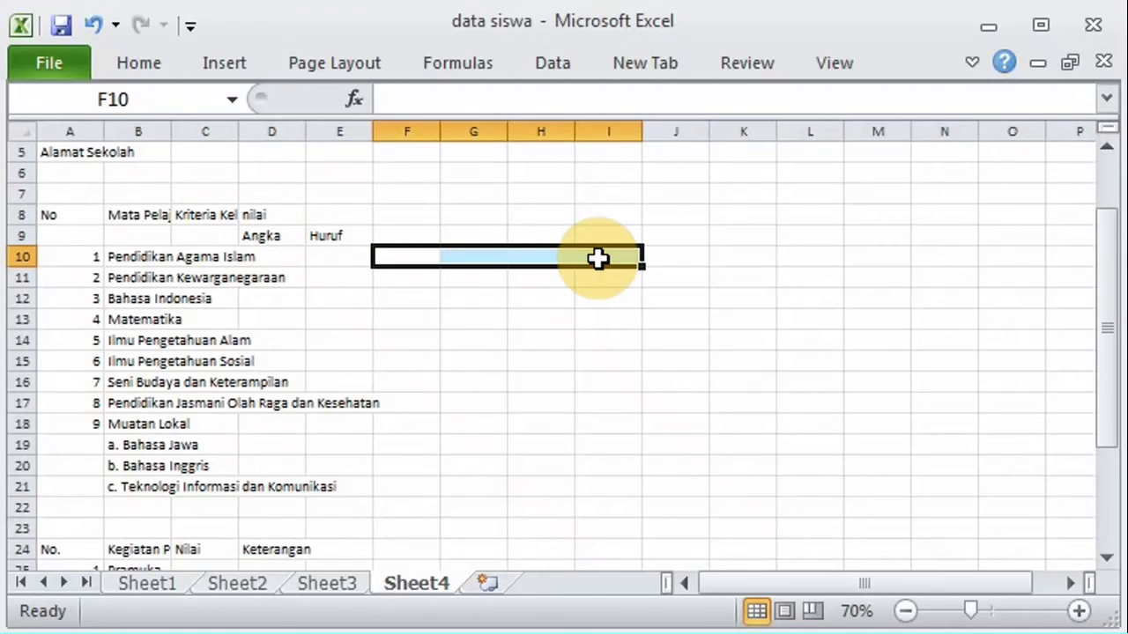
{"action": "left_click", "coordinate": [970, 60]}
{"action": "left_click", "coordinate": [480, 132]}
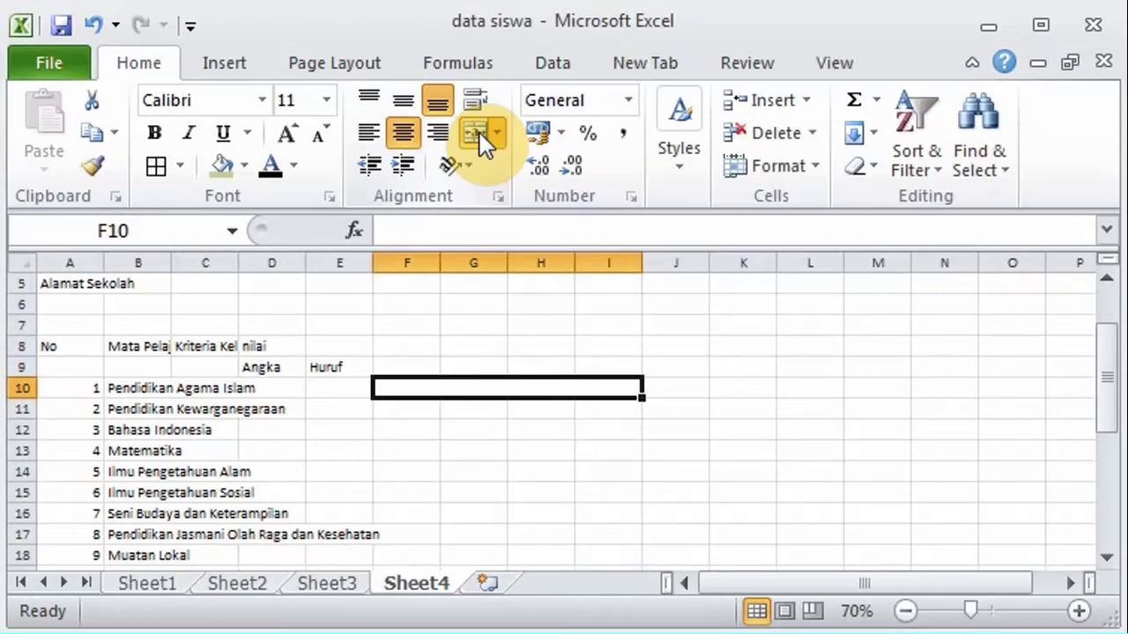
Step: Copy Huruf into F9 and merge and centre it across F9:I9
{"action": "left_click", "coordinate": [401, 363]}
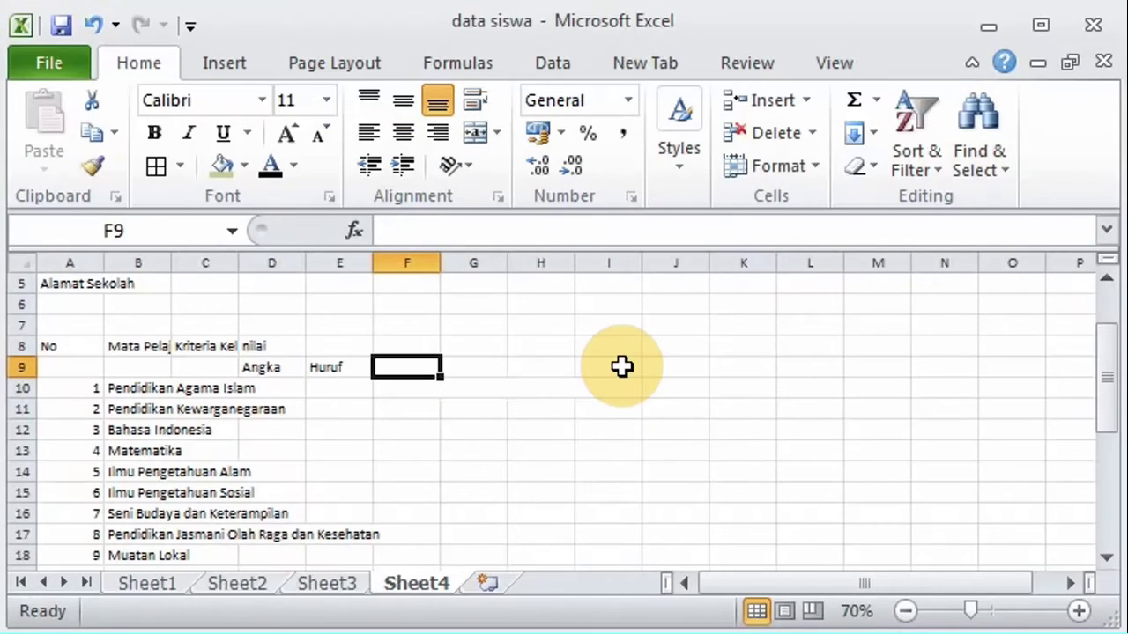
{"action": "left_click", "coordinate": [622, 368], "text": "shift"}
{"action": "left_click", "coordinate": [476, 132]}
{"action": "left_click", "coordinate": [346, 364]}
{"action": "key", "text": "ctrl+c"}
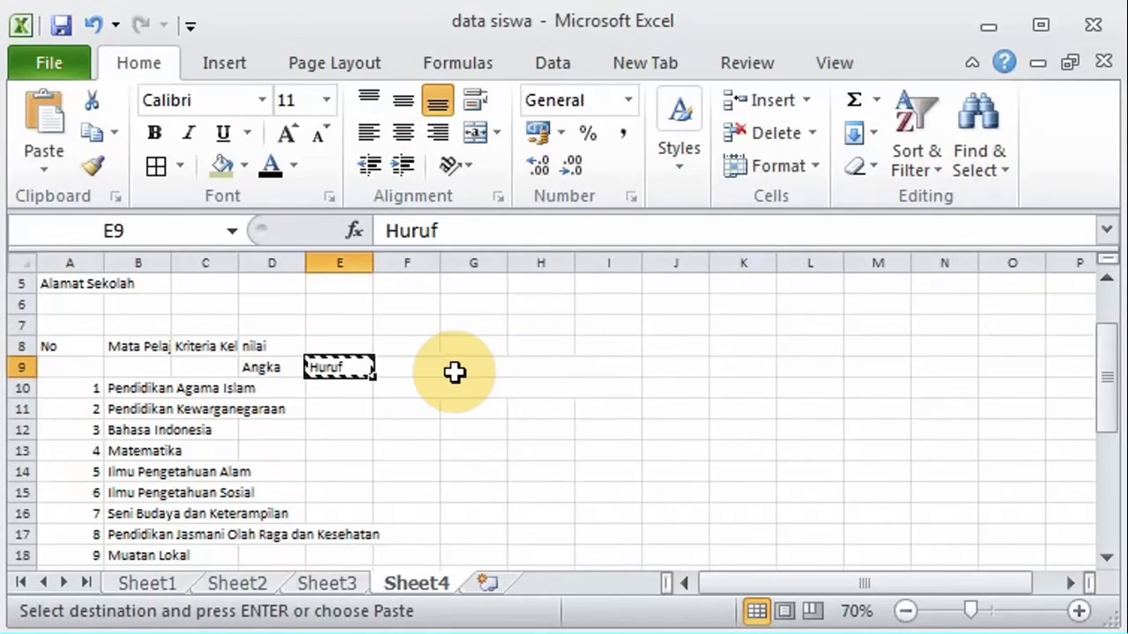
{"action": "left_click", "coordinate": [453, 371]}
{"action": "key", "text": "Return"}
{"action": "key", "text": "Return"}
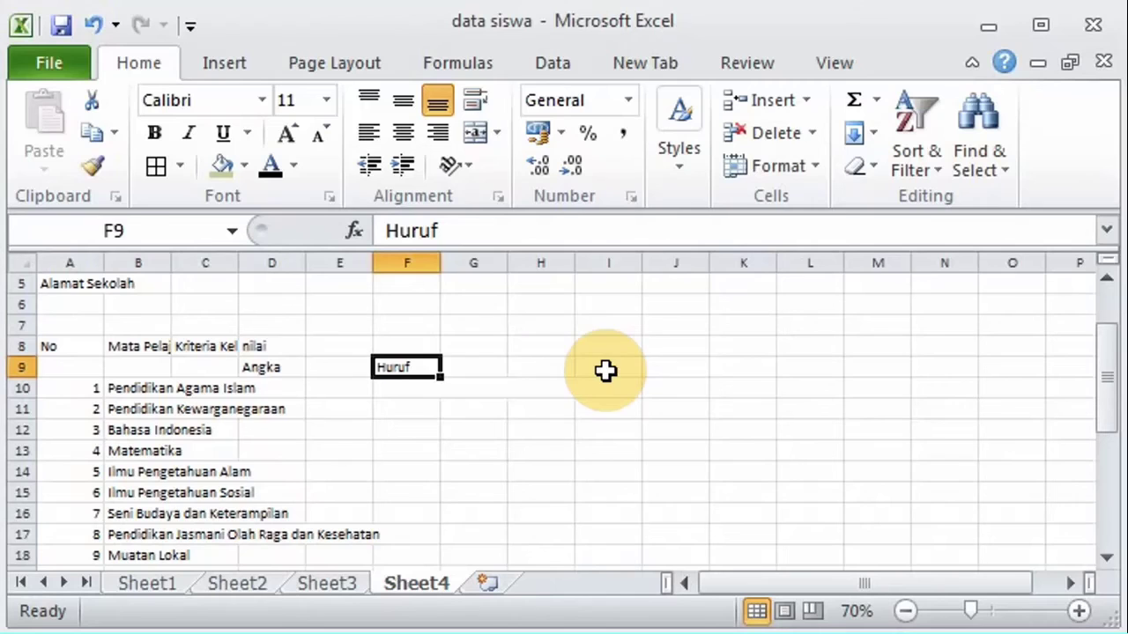
{"action": "left_click", "coordinate": [604, 370], "text": "shift"}
{"action": "left_click", "coordinate": [471, 133]}
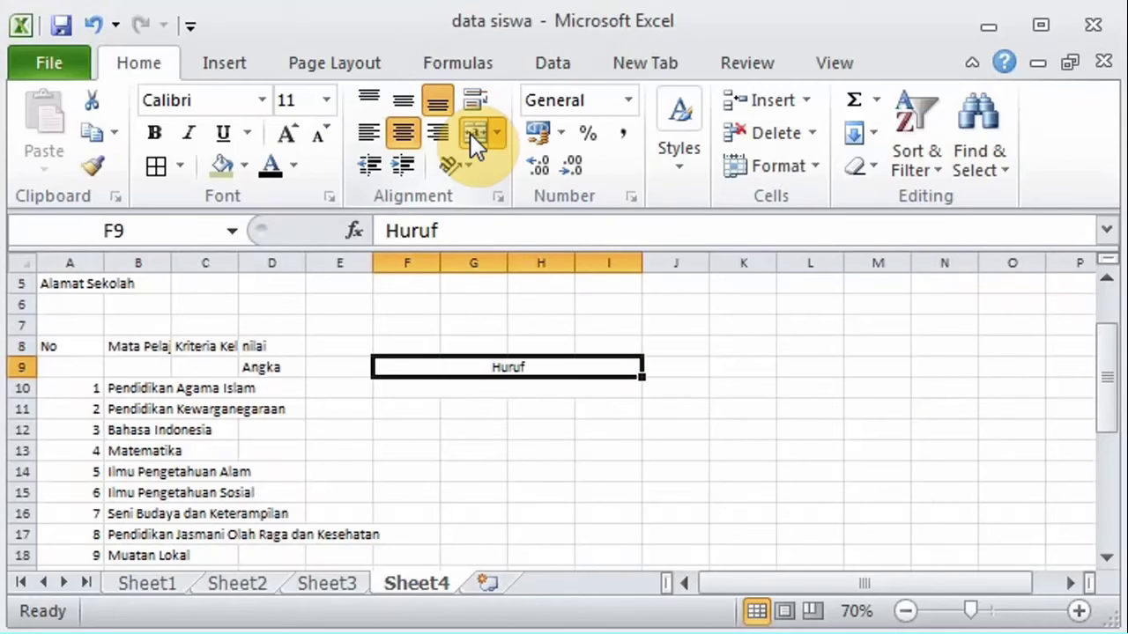
Step: Move the Angka sub-header from D9 to E9 and border the merged Huruf heading
{"action": "left_click", "coordinate": [337, 377]}
{"action": "left_click", "coordinate": [280, 366]}
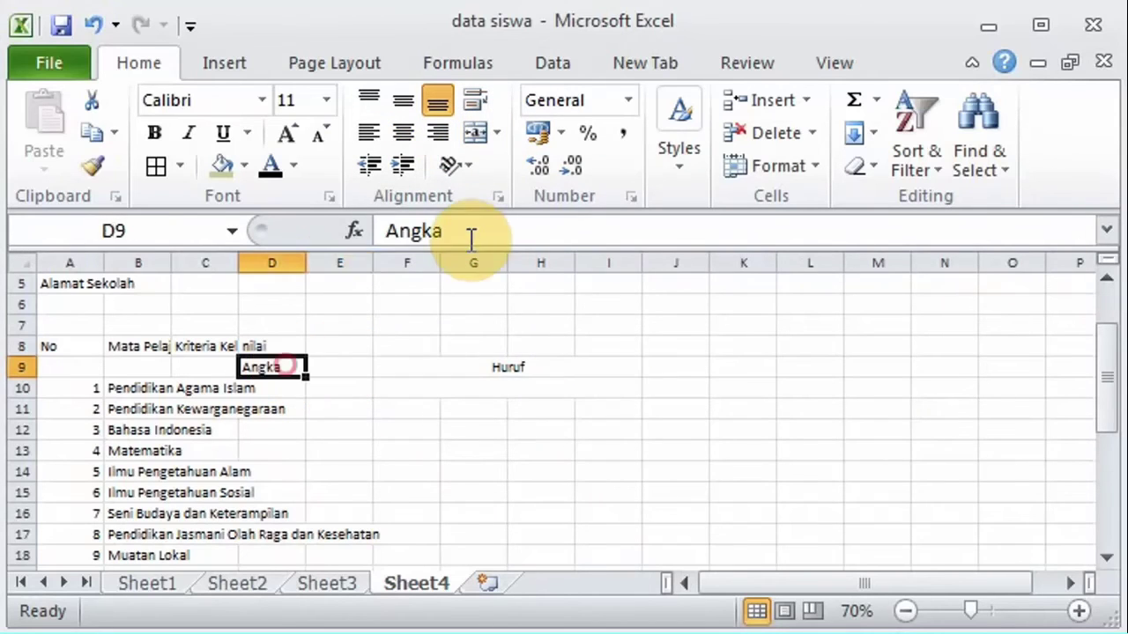
{"action": "left_click_drag", "start_coordinate": [468, 234], "coordinate": [342, 229]}
{"action": "key", "text": "ctrl+x"}
{"action": "left_click", "coordinate": [342, 367]}
{"action": "key", "text": "ctrl+v"}
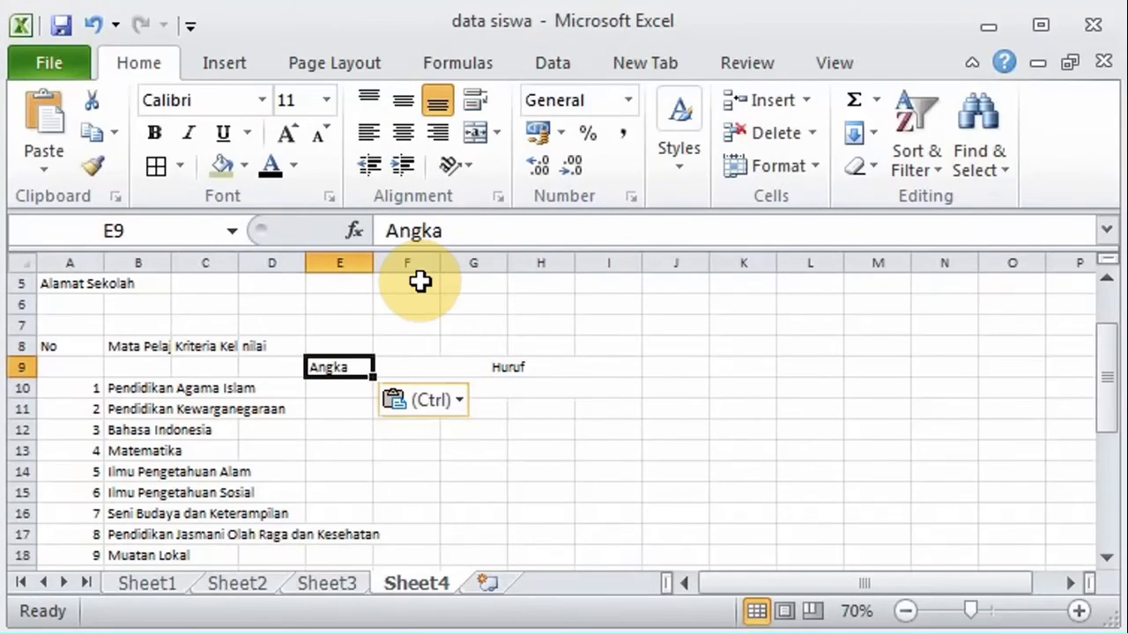
{"action": "left_click", "coordinate": [506, 428]}
{"action": "left_click", "coordinate": [401, 369]}
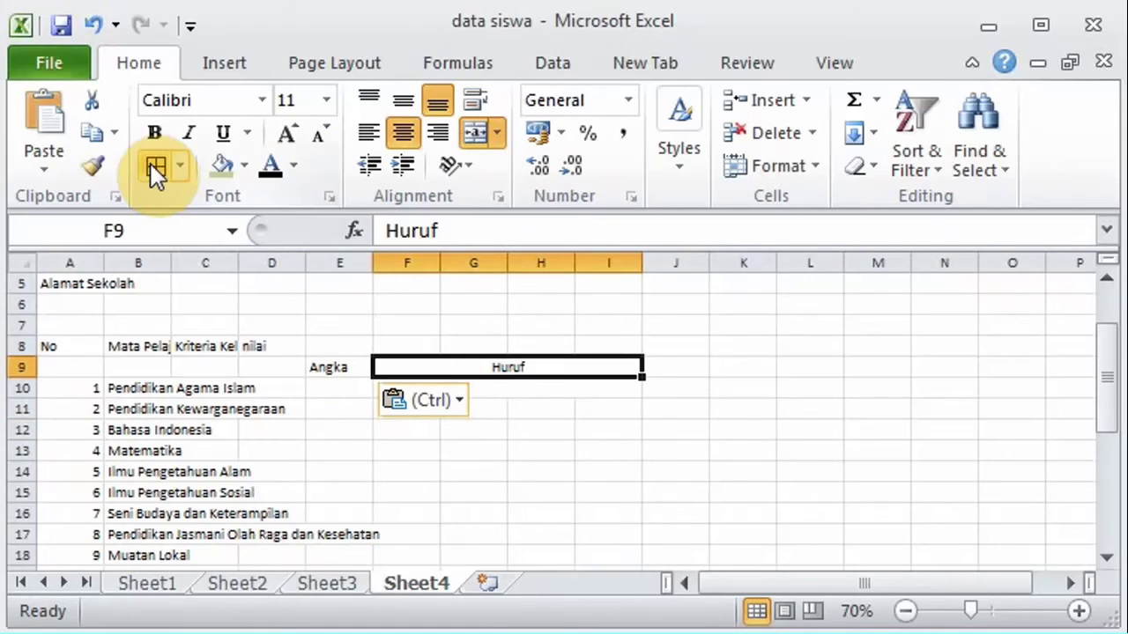
{"action": "left_click", "coordinate": [346, 368]}
{"action": "left_click", "coordinate": [443, 359]}
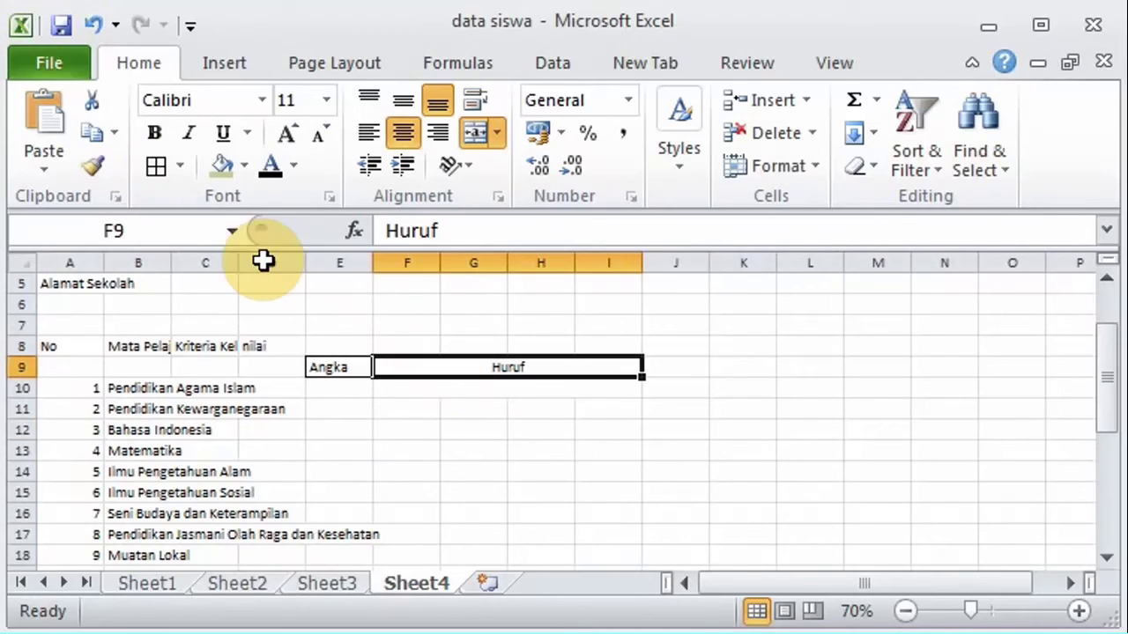
{"action": "left_click", "coordinate": [156, 168]}
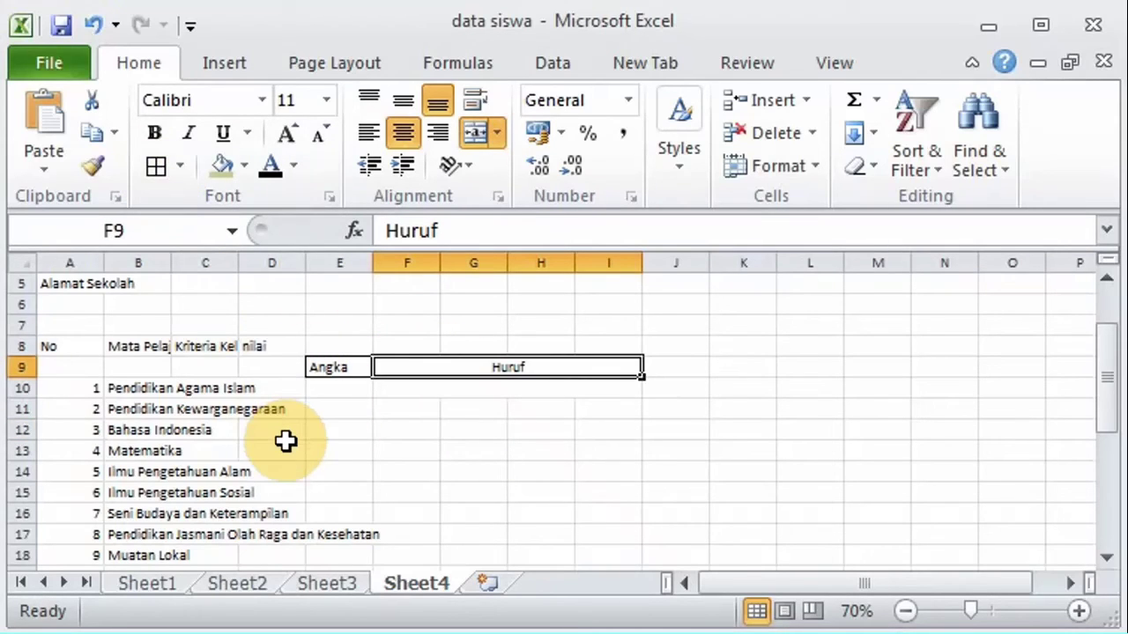
Step: Move the Kriteria Kelulusan Minimal heading from C8 to D9
{"action": "left_click", "coordinate": [197, 346]}
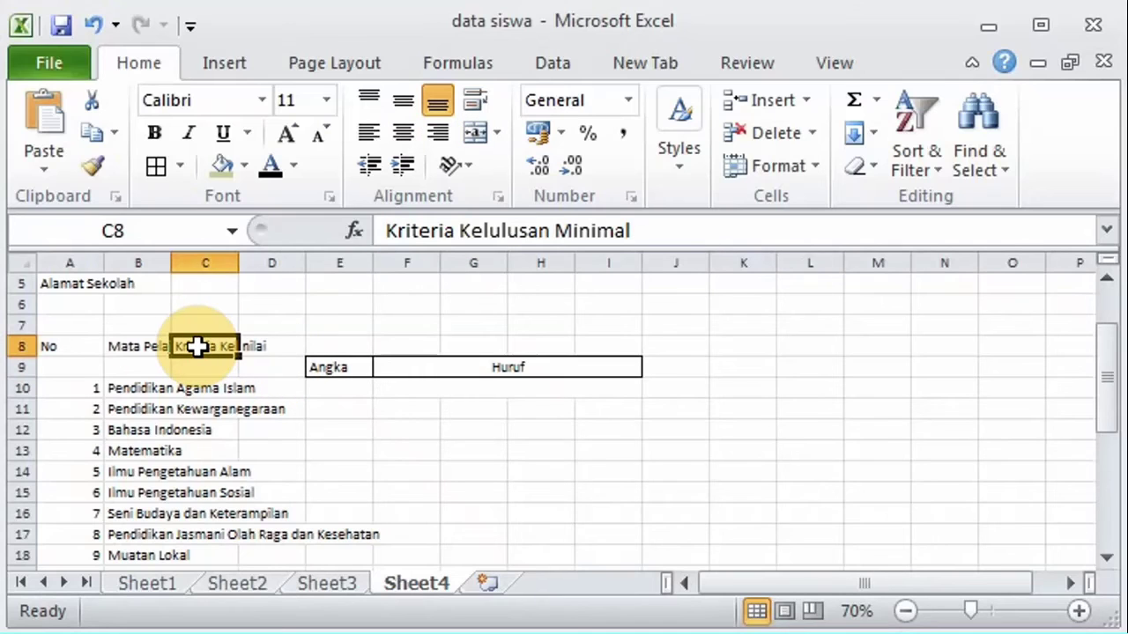
{"action": "left_click_drag", "start_coordinate": [631, 231], "coordinate": [375, 236]}
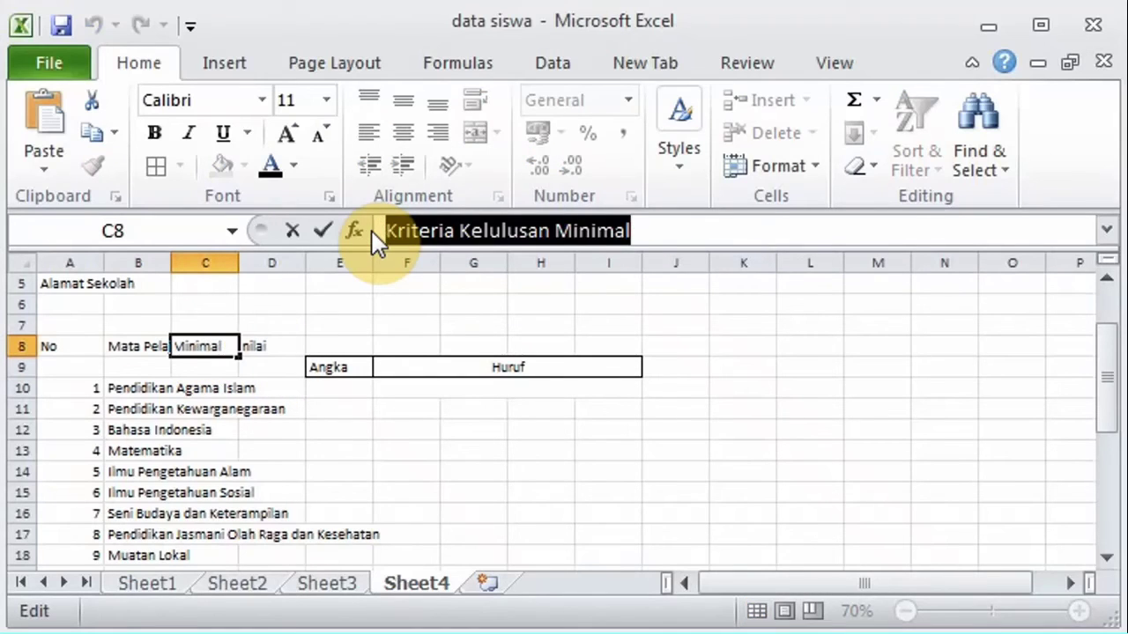
{"action": "key", "text": "BackSpace"}
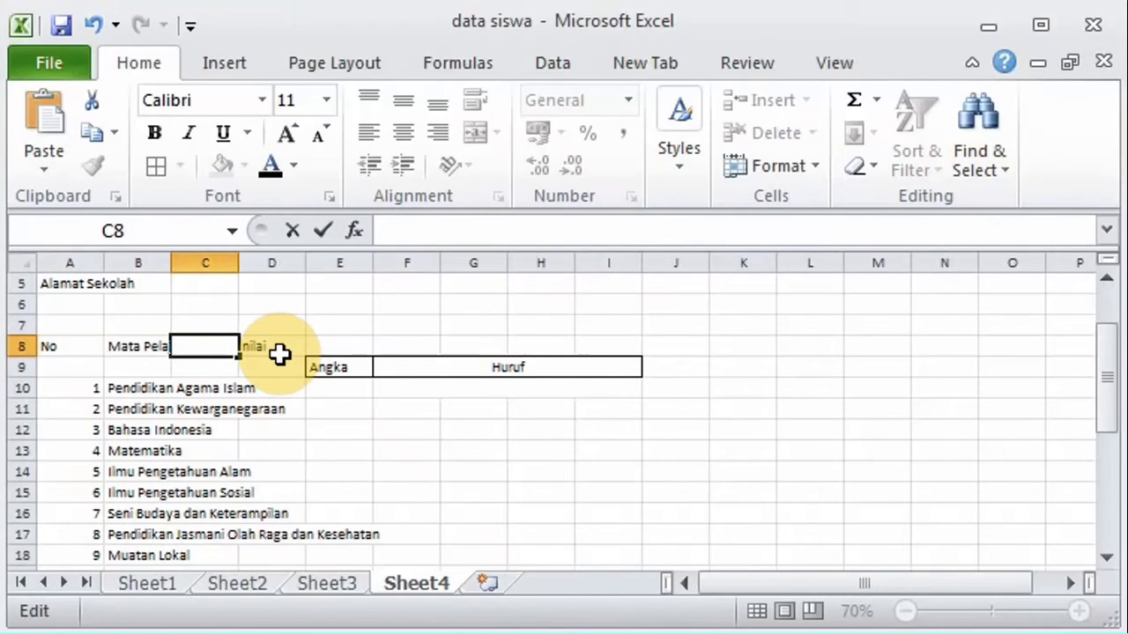
{"action": "left_click", "coordinate": [272, 365]}
{"action": "key", "text": "ctrl+v"}
Step: Capitalise the D8 heading to Nilai and move it out of D8
{"action": "left_click", "coordinate": [262, 344]}
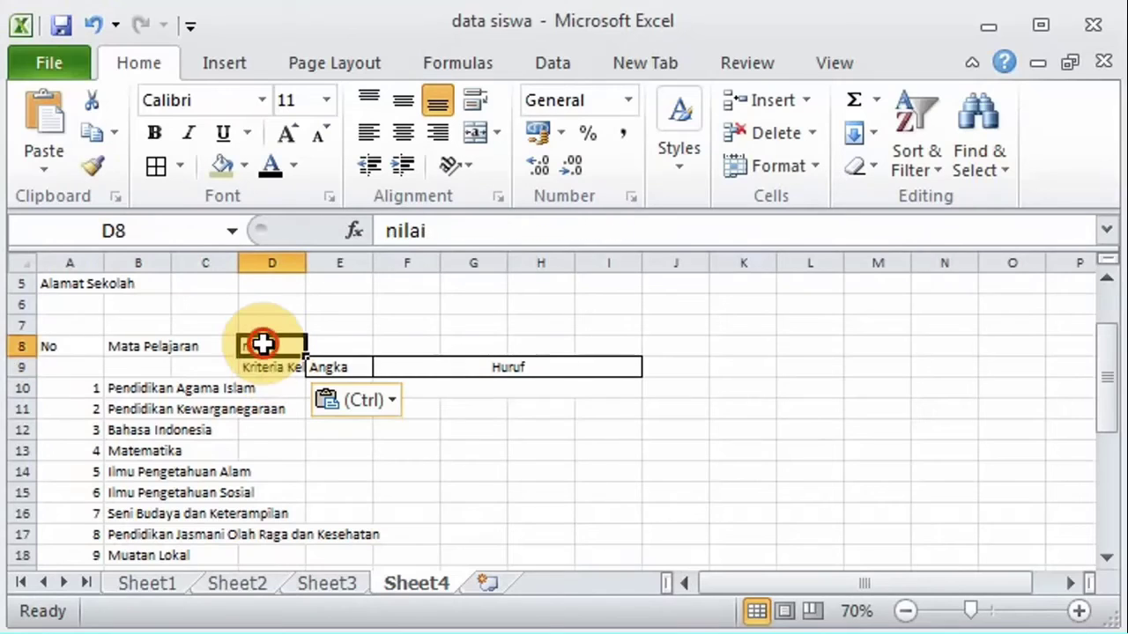
{"action": "left_click_drag", "start_coordinate": [461, 232], "coordinate": [361, 234]}
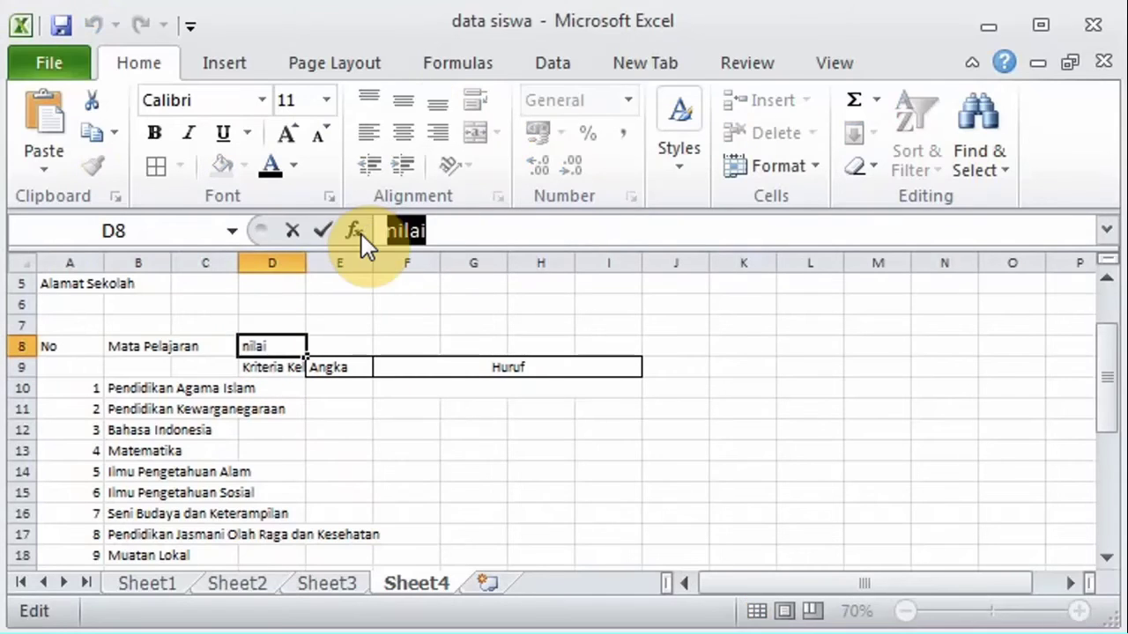
{"action": "left_click", "coordinate": [397, 231]}
{"action": "key", "text": "BackSpace"}
{"action": "type", "text": "N"}
{"action": "left_click_drag", "start_coordinate": [440, 231], "coordinate": [352, 235]}
{"action": "key", "text": "Delete"}
{"action": "left_click", "coordinate": [467, 350]}
{"action": "key", "text": "ctrl+v"}
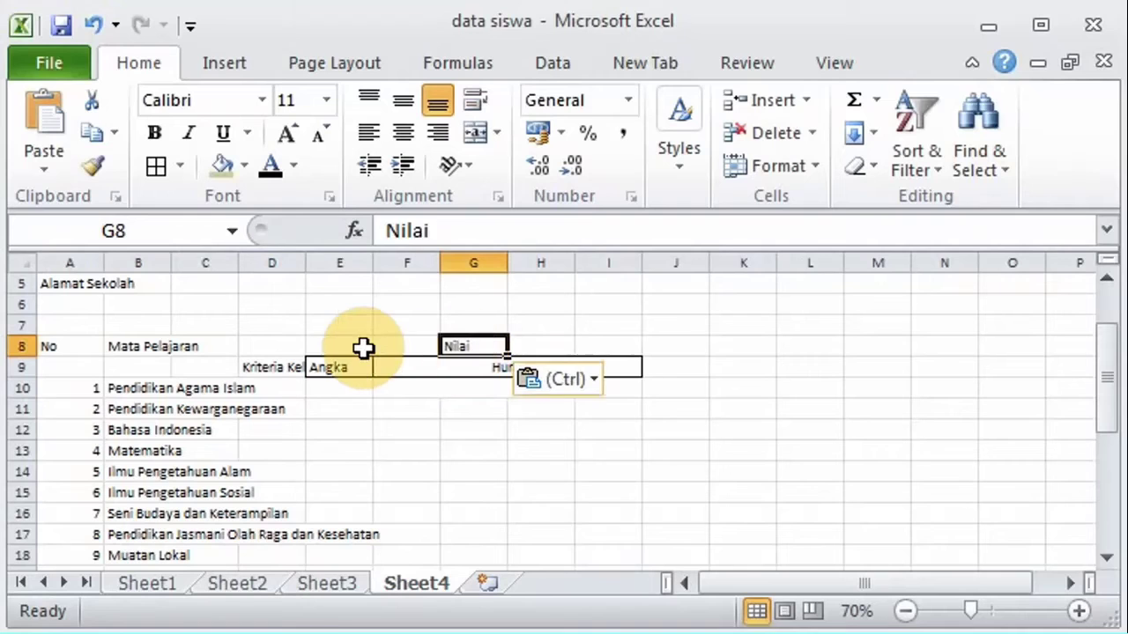
Step: Merge and centre Nilai across E8:I8 and give it borders
{"action": "left_click", "coordinate": [365, 347]}
{"action": "left_click", "coordinate": [613, 346], "text": "shift"}
{"action": "left_click", "coordinate": [471, 132]}
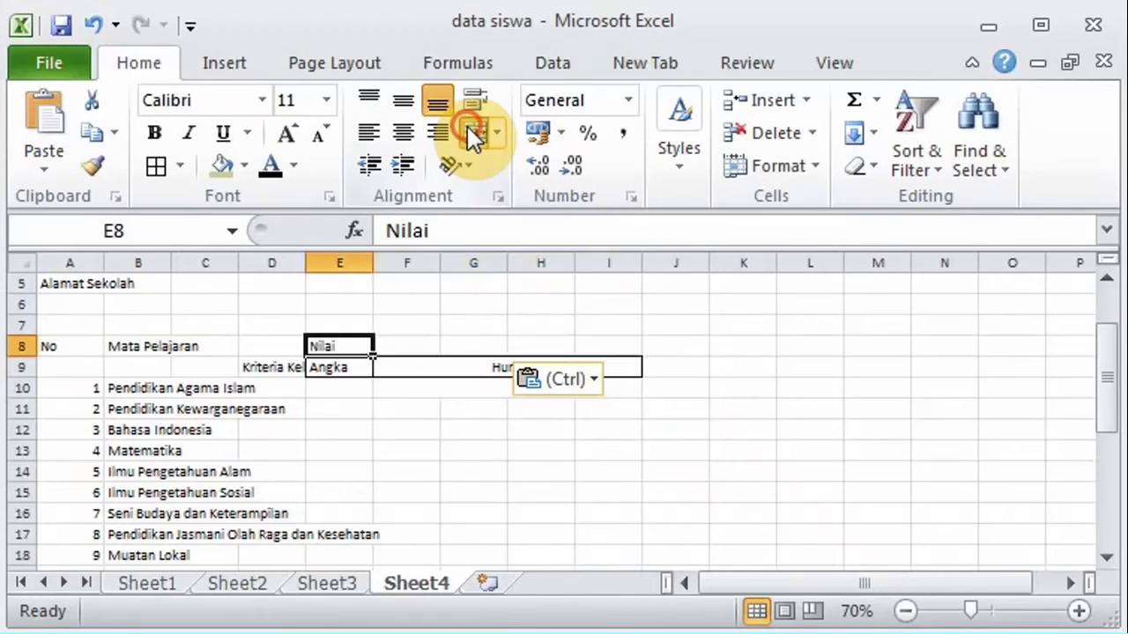
{"action": "left_click", "coordinate": [155, 168]}
Step: Merge D8:D9 and wrap the Kriteria Kelulusan Minimal text inside it
{"action": "left_click_drag", "start_coordinate": [269, 348], "coordinate": [273, 368]}
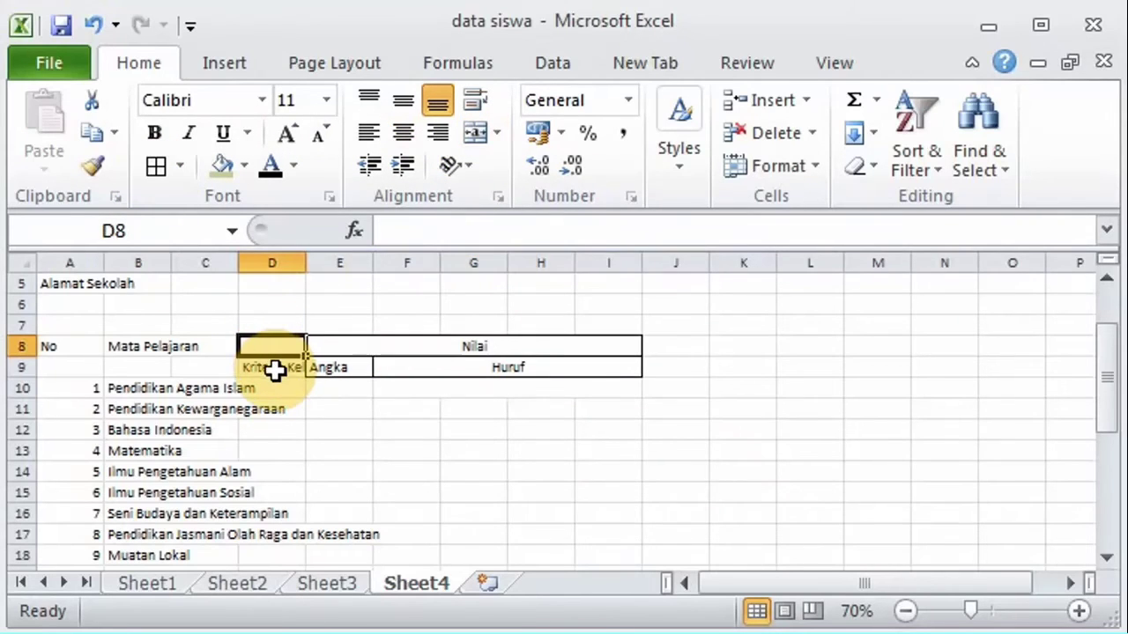
{"action": "left_click", "coordinate": [471, 136]}
{"action": "left_click", "coordinate": [469, 100]}
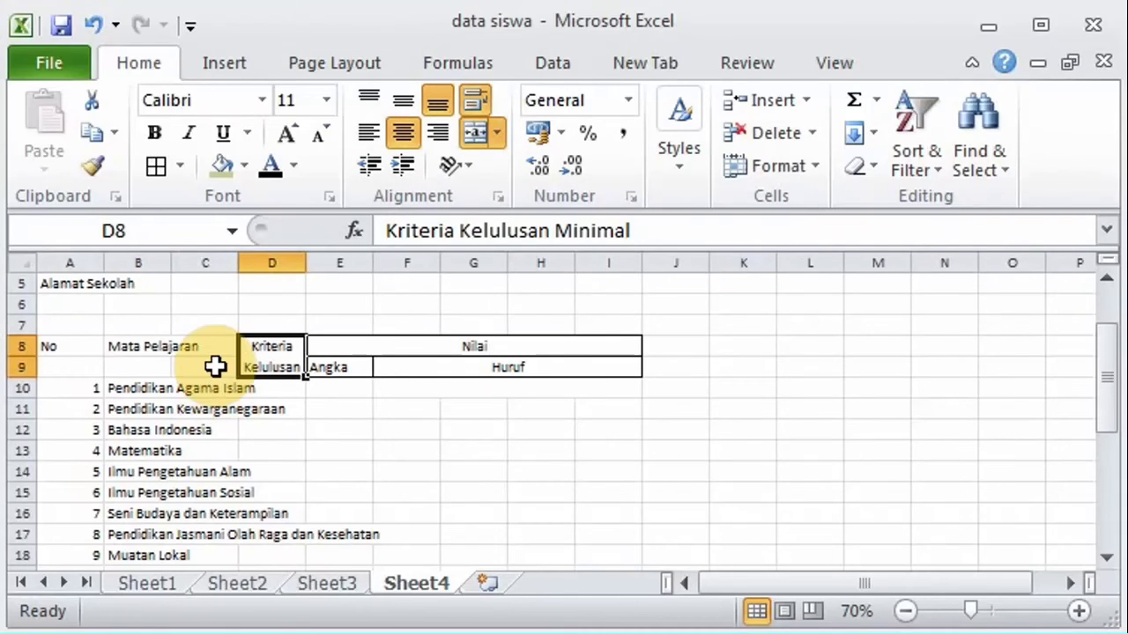
Step: Merge and centre Mata Pelajaran across B8:C9, vertically centred
{"action": "left_click", "coordinate": [153, 367]}
{"action": "left_click", "coordinate": [150, 348]}
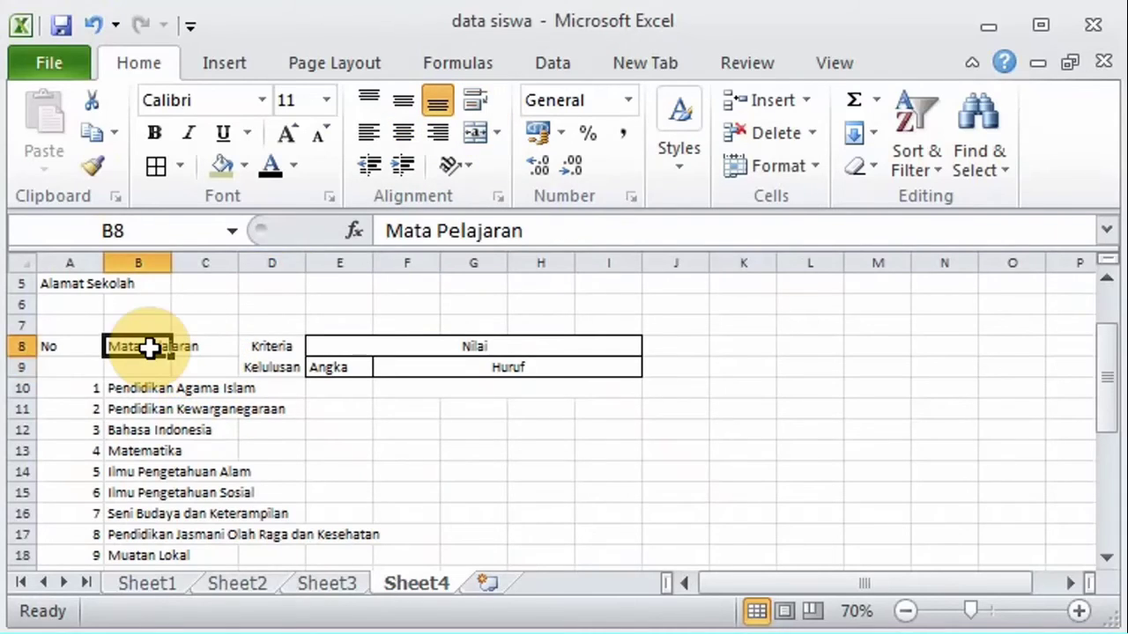
{"action": "left_click_drag", "start_coordinate": [150, 348], "coordinate": [206, 365]}
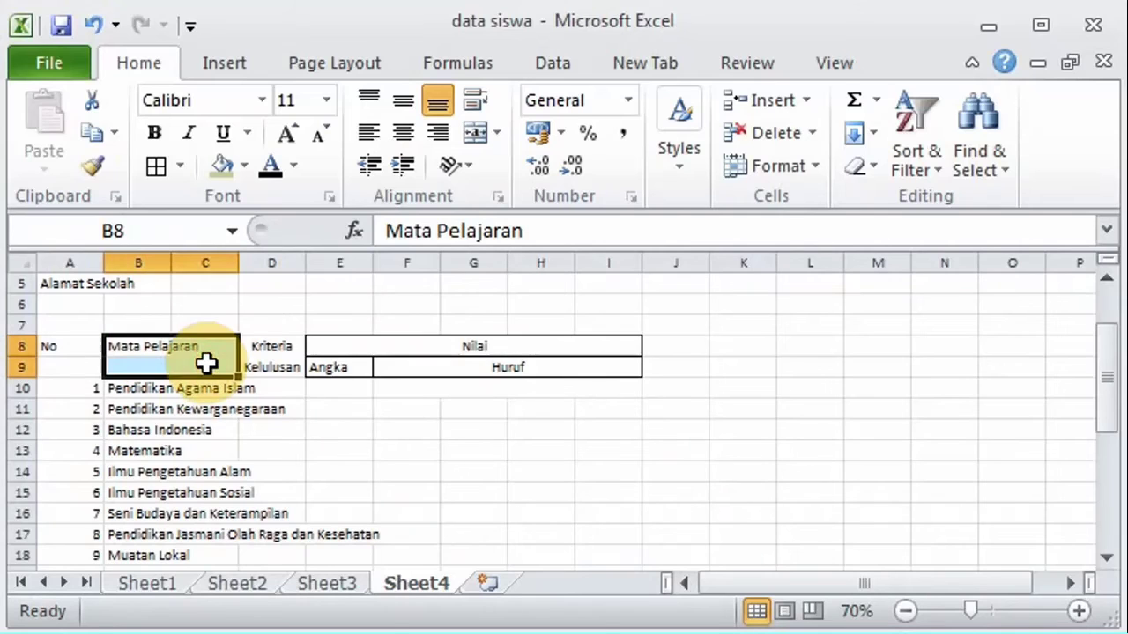
{"action": "left_click", "coordinate": [477, 124]}
{"action": "left_click", "coordinate": [402, 99]}
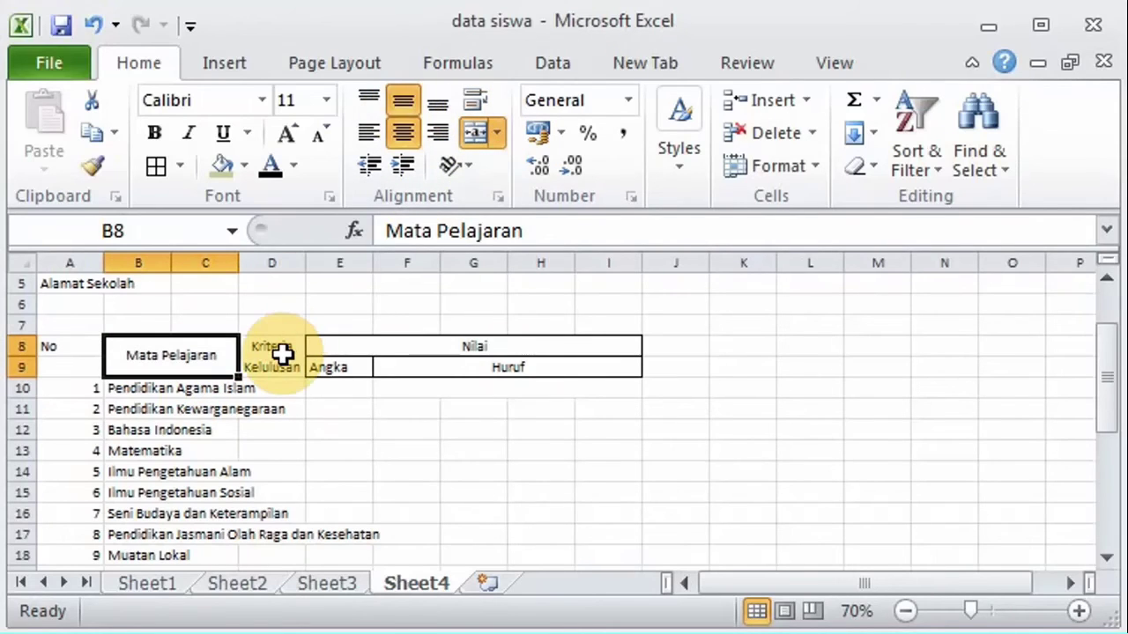
Step: Add outline borders to the Mata Pelajaran and Kriteria Kelulusan headings
{"action": "left_click", "coordinate": [282, 352]}
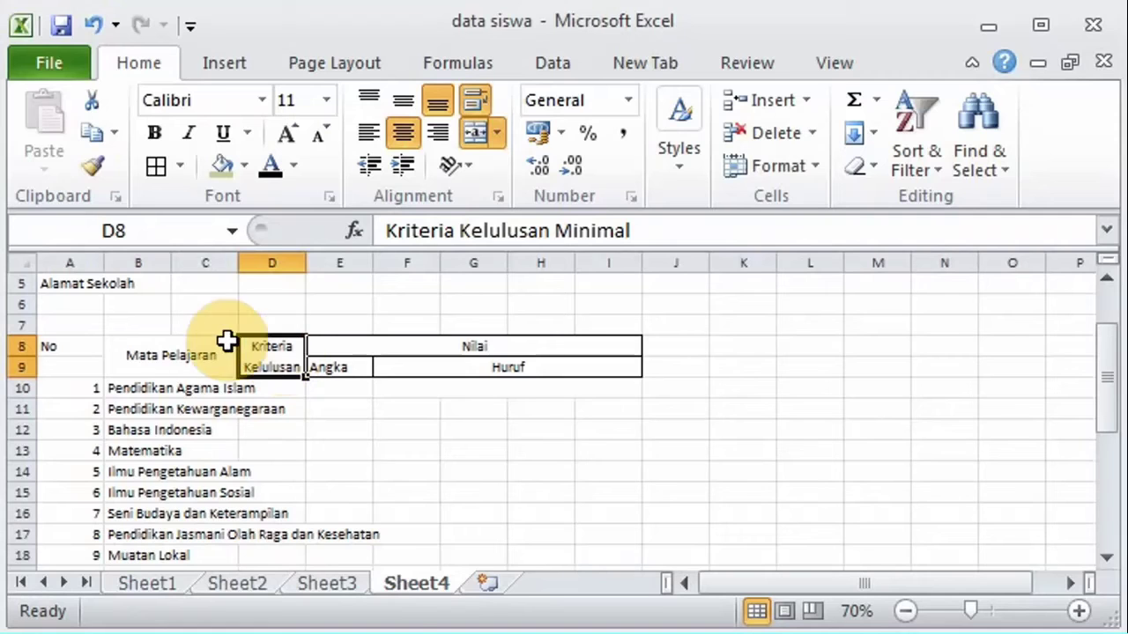
{"action": "left_click", "coordinate": [194, 356]}
{"action": "left_click", "coordinate": [155, 166]}
{"action": "key", "text": "Right"}
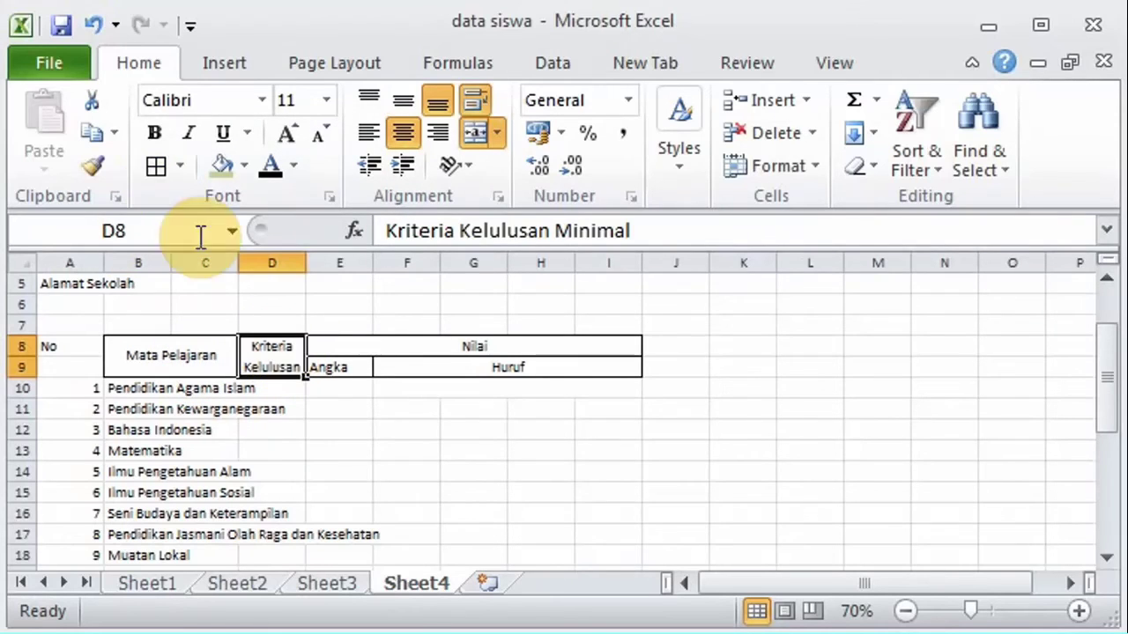
Step: Merge the No heading across A8:A9 and centre it vertically
{"action": "left_click", "coordinate": [84, 350]}
{"action": "left_click_drag", "start_coordinate": [84, 350], "coordinate": [81, 367]}
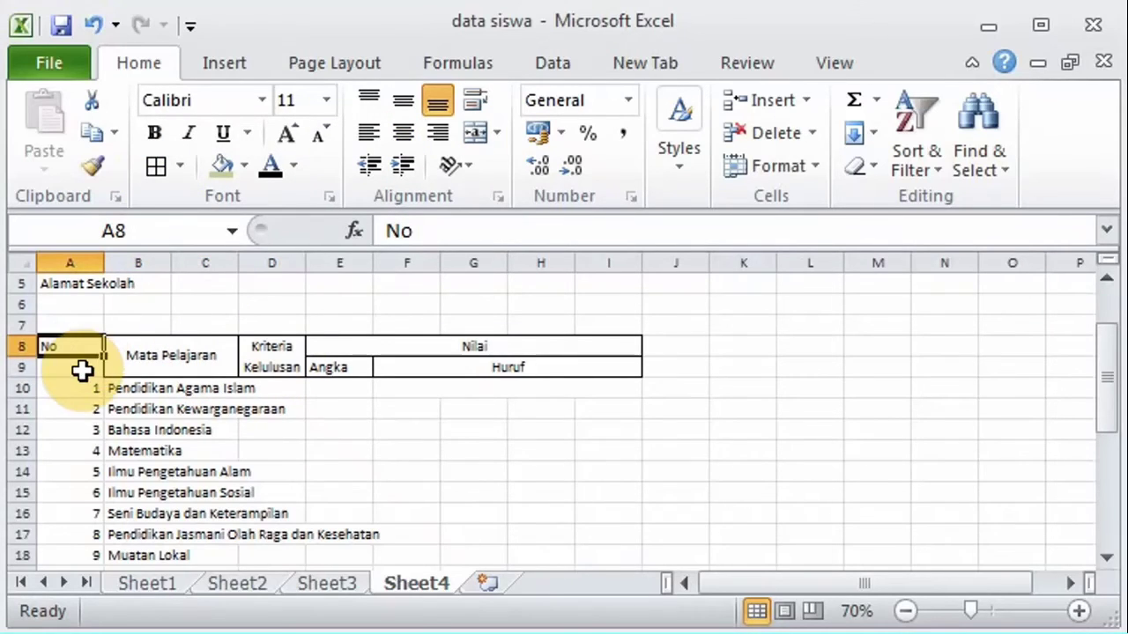
{"action": "left_click", "coordinate": [477, 134]}
{"action": "left_click", "coordinate": [404, 100]}
Step: Border the No heading and fill the Muatan Lokal row B18:I18 green
{"action": "left_click", "coordinate": [155, 166]}
{"action": "left_click", "coordinate": [353, 412]}
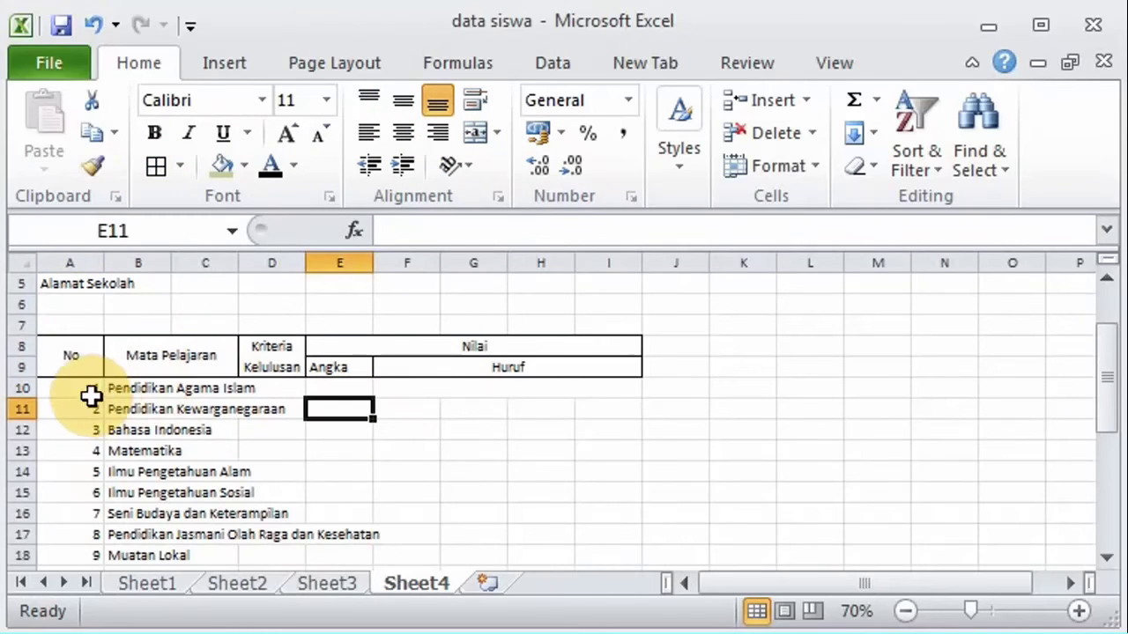
{"action": "left_click", "coordinate": [1106, 556]}
{"action": "left_click", "coordinate": [1106, 557]}
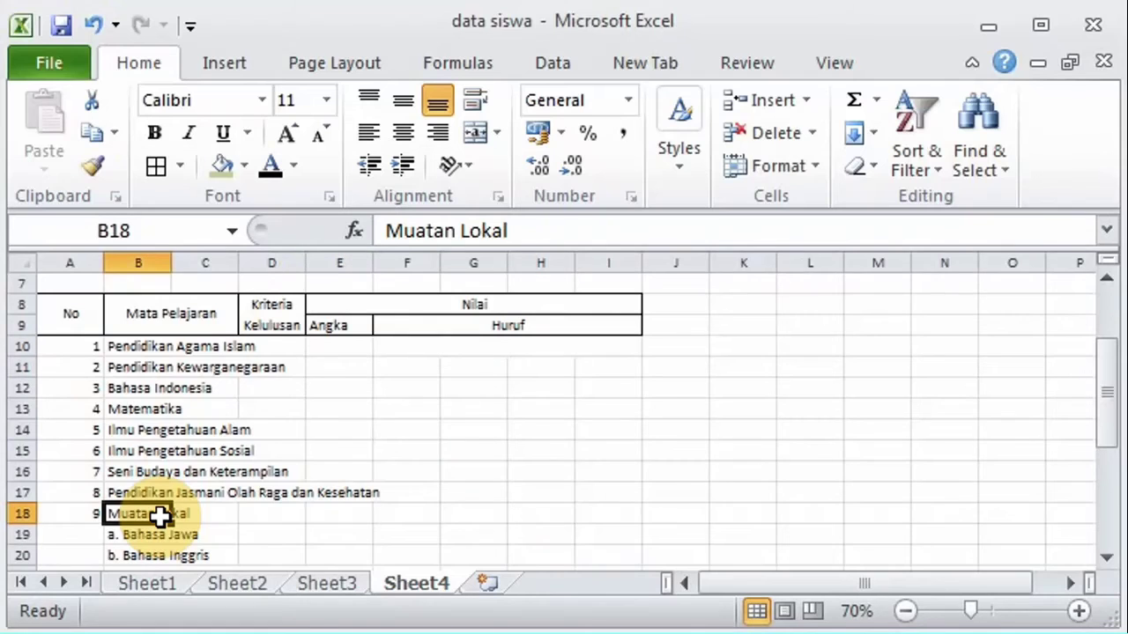
{"action": "left_click", "coordinate": [222, 165]}
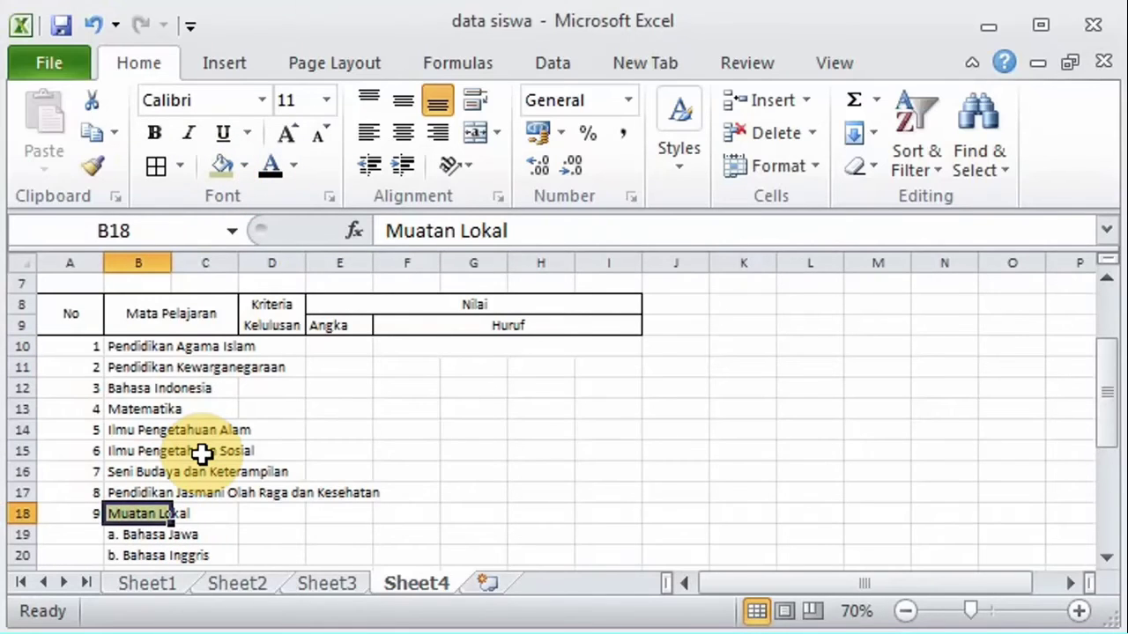
{"action": "left_click_drag", "start_coordinate": [203, 516], "coordinate": [205, 515]}
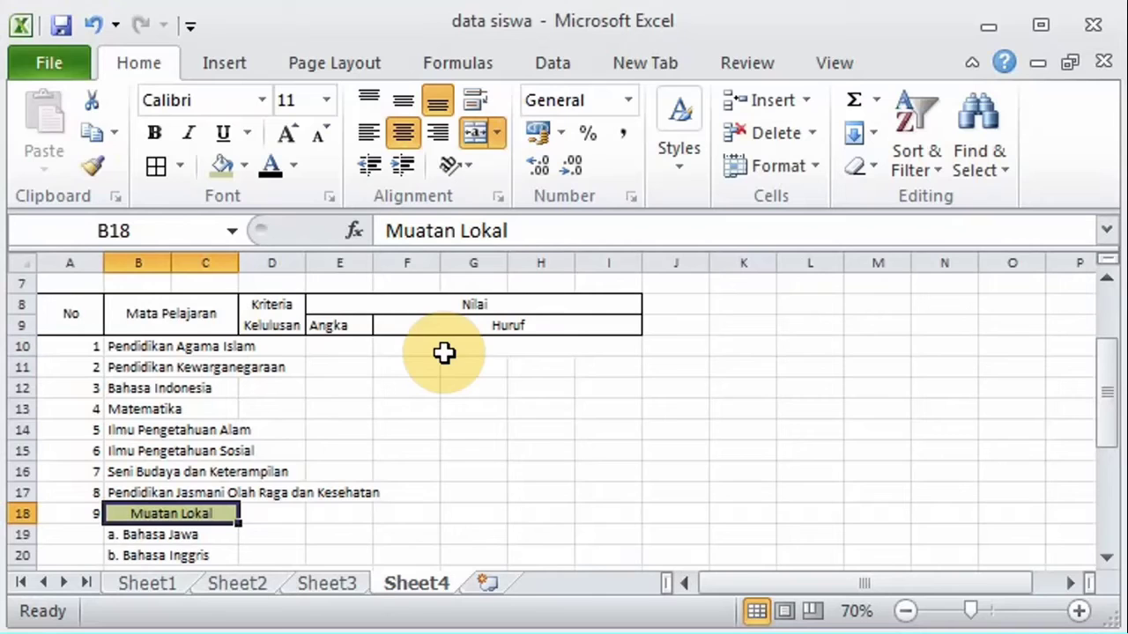
{"action": "left_click_drag", "start_coordinate": [414, 523], "coordinate": [608, 513]}
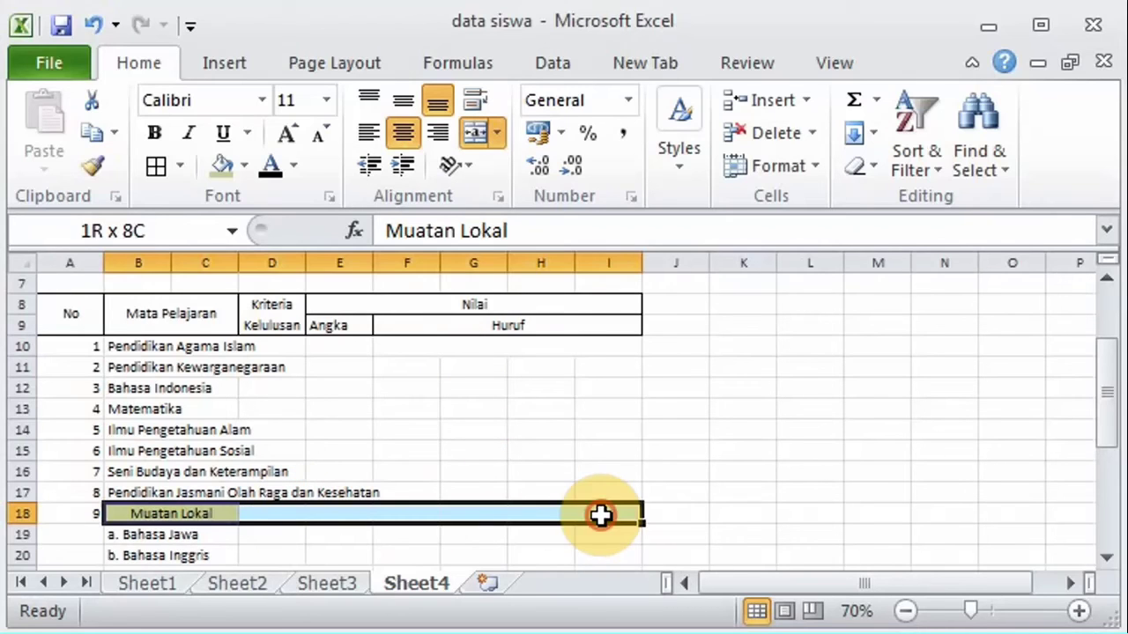
{"action": "left_click", "coordinate": [222, 165]}
Step: Fill header rows A8:I9 green and add borders to B18:I18
{"action": "left_click", "coordinate": [70, 308]}
{"action": "left_click_drag", "start_coordinate": [70, 308], "coordinate": [583, 325]}
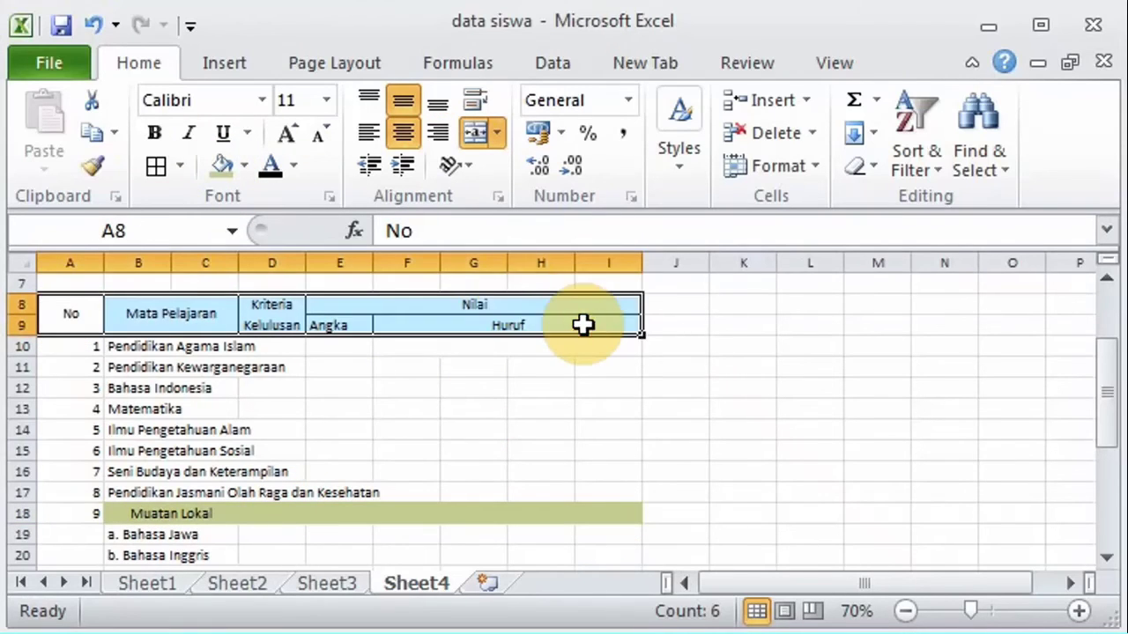
{"action": "left_click", "coordinate": [219, 166]}
{"action": "left_click", "coordinate": [146, 514]}
{"action": "left_click", "coordinate": [611, 517], "text": "shift"}
{"action": "left_click", "coordinate": [155, 166]}
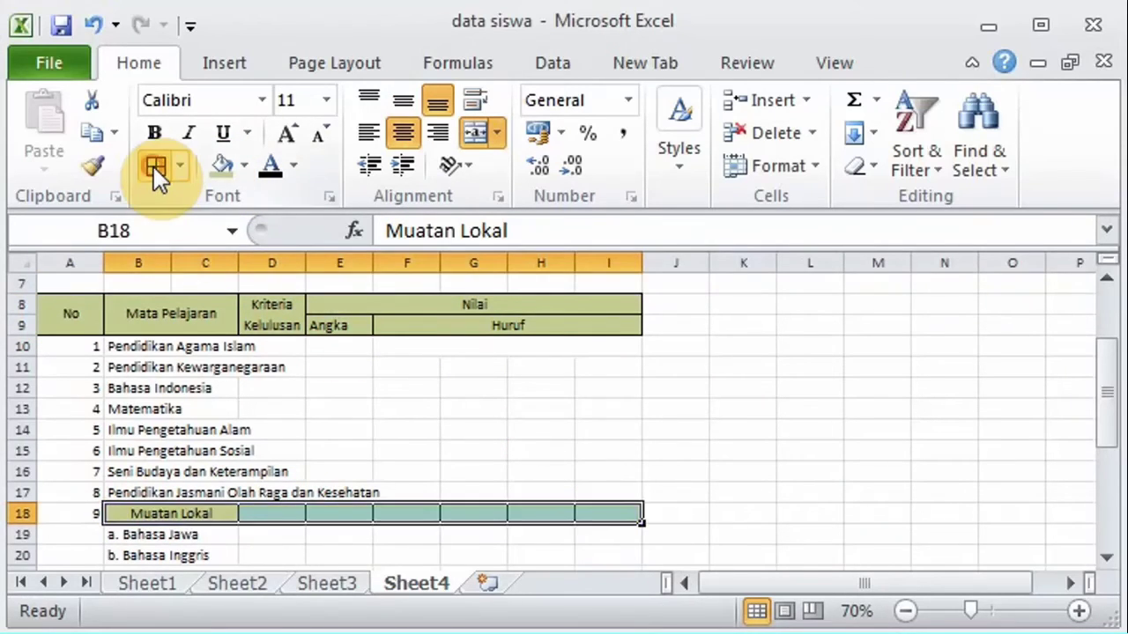
Step: Merge the Huruf cells F:I in rows 11 through 14 into single cells
{"action": "left_click_drag", "start_coordinate": [410, 368], "coordinate": [599, 367]}
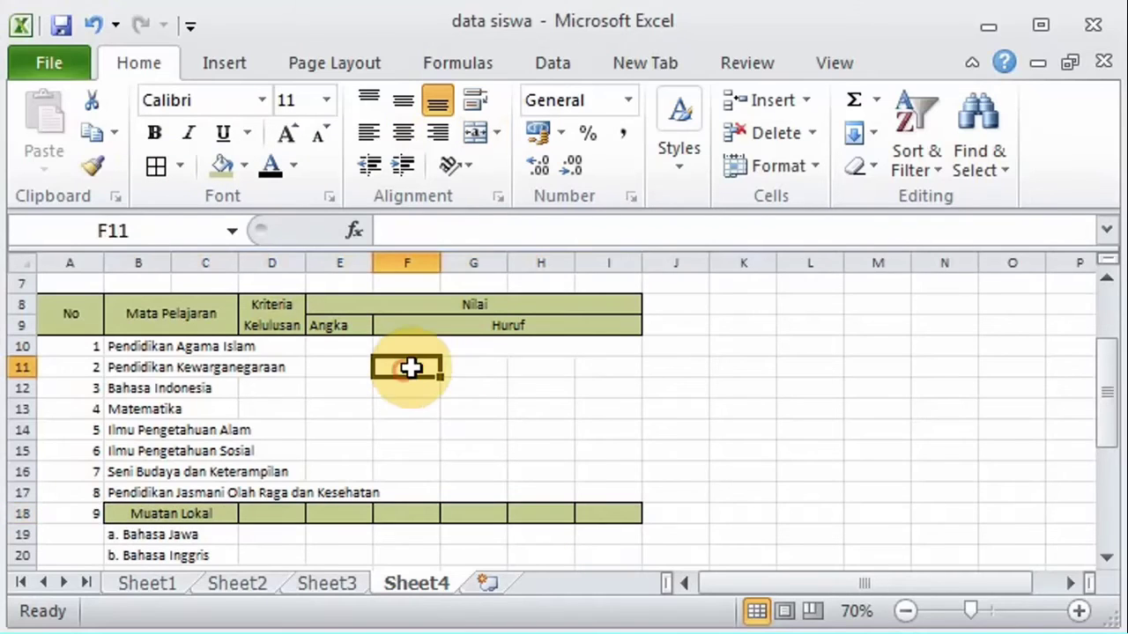
{"action": "left_click", "coordinate": [476, 134]}
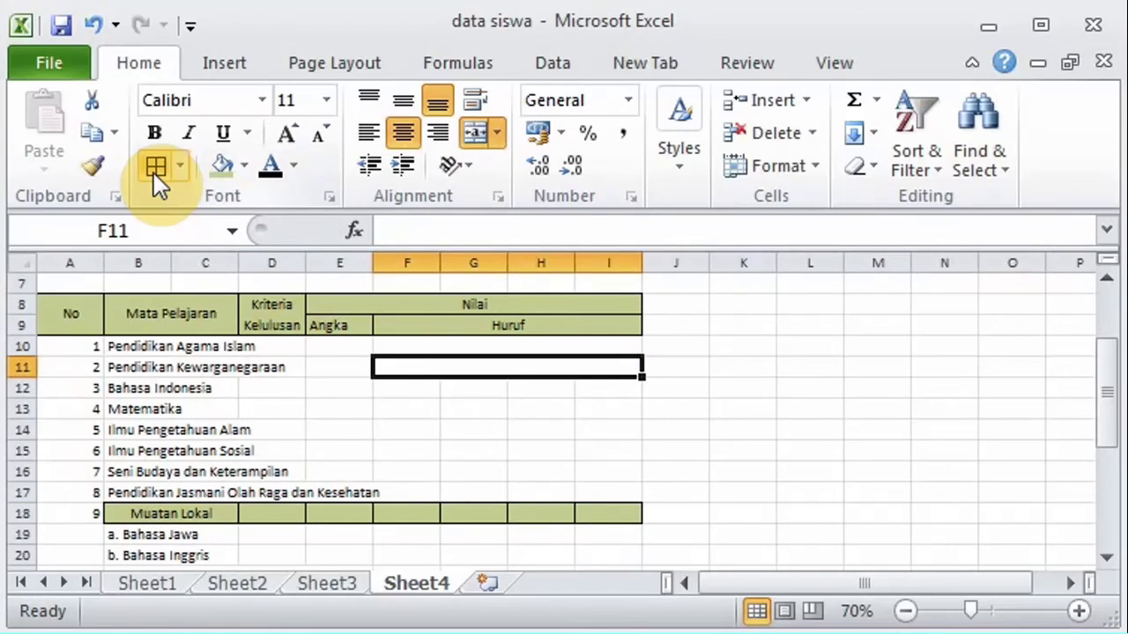
{"action": "left_click", "coordinate": [406, 394]}
{"action": "left_click", "coordinate": [599, 393], "text": "shift"}
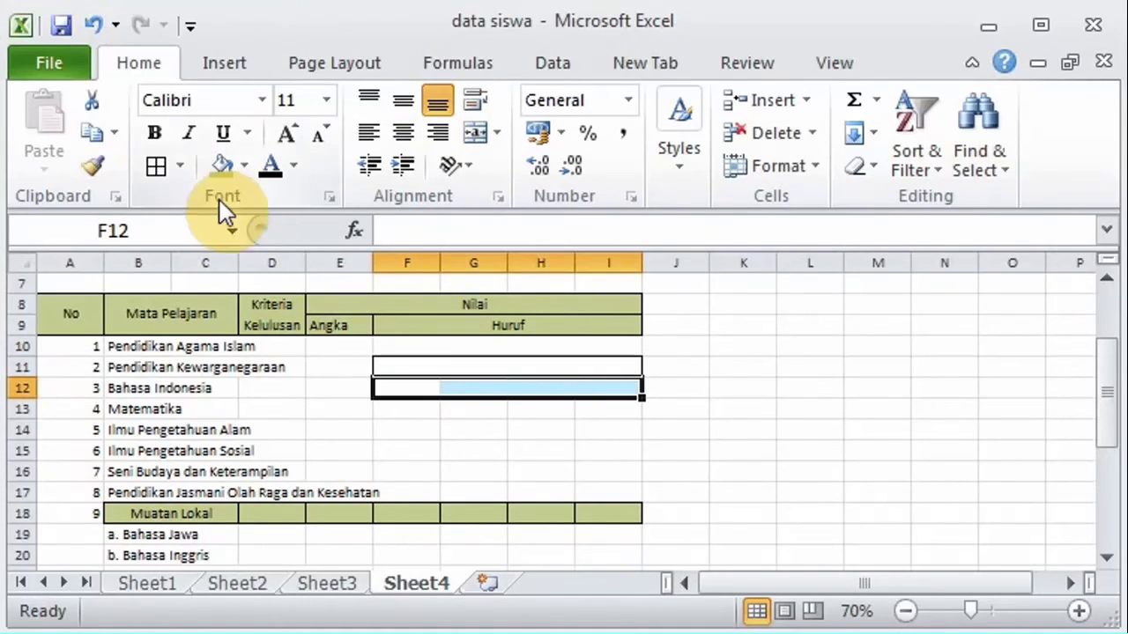
{"action": "left_click", "coordinate": [475, 104]}
{"action": "left_click", "coordinate": [396, 410]}
{"action": "left_click", "coordinate": [593, 412], "text": "shift"}
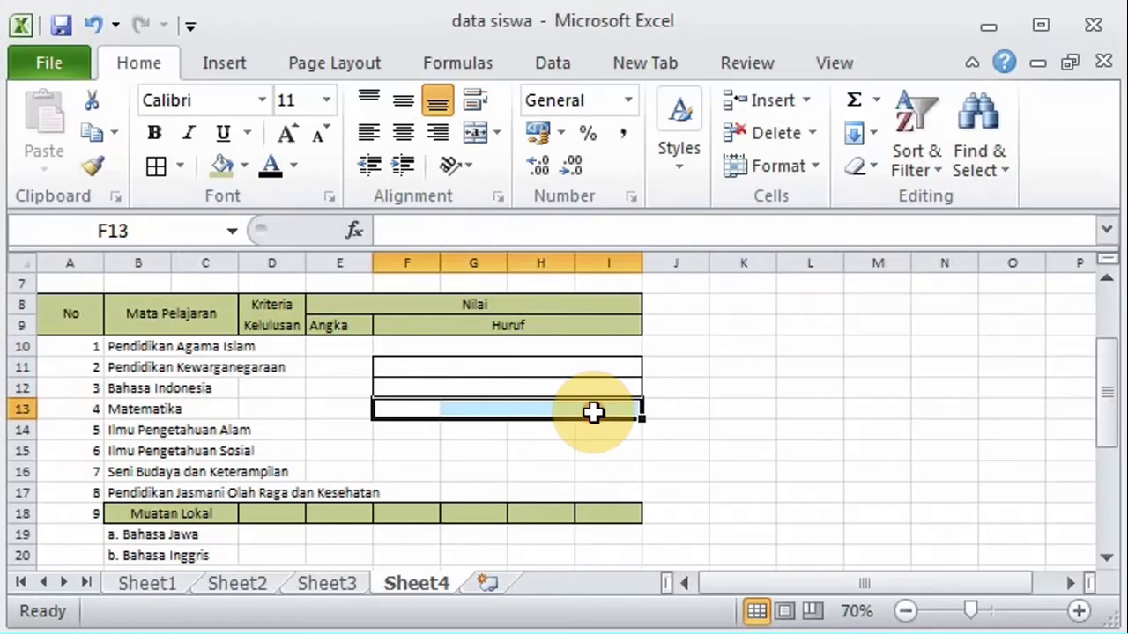
{"action": "left_click", "coordinate": [474, 133]}
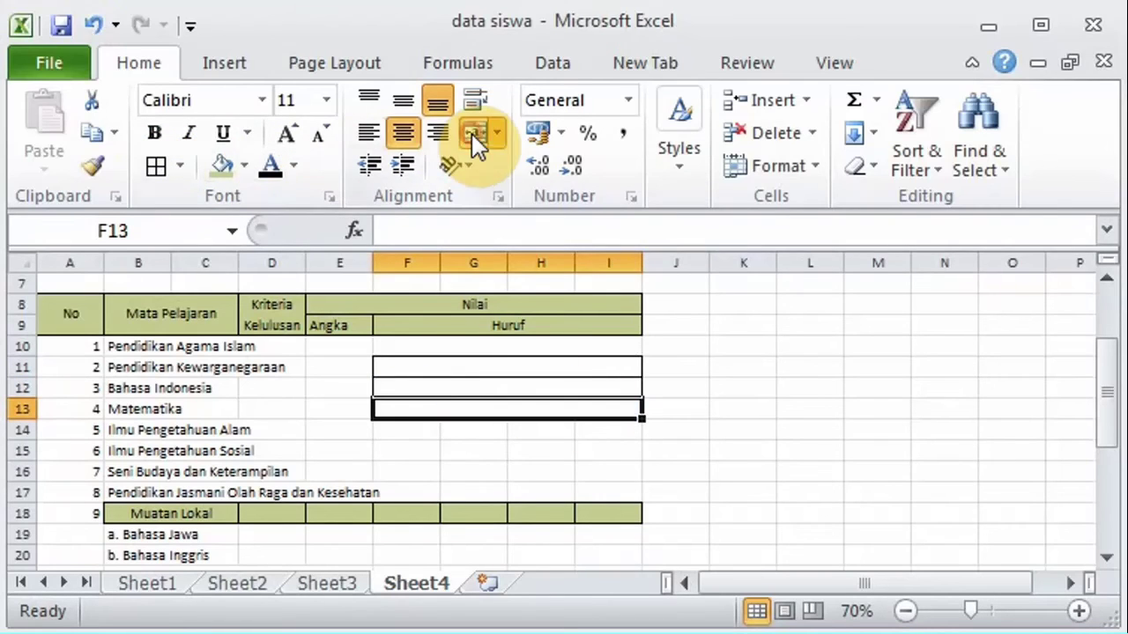
{"action": "left_click", "coordinate": [402, 429]}
{"action": "left_click", "coordinate": [591, 432], "text": "shift"}
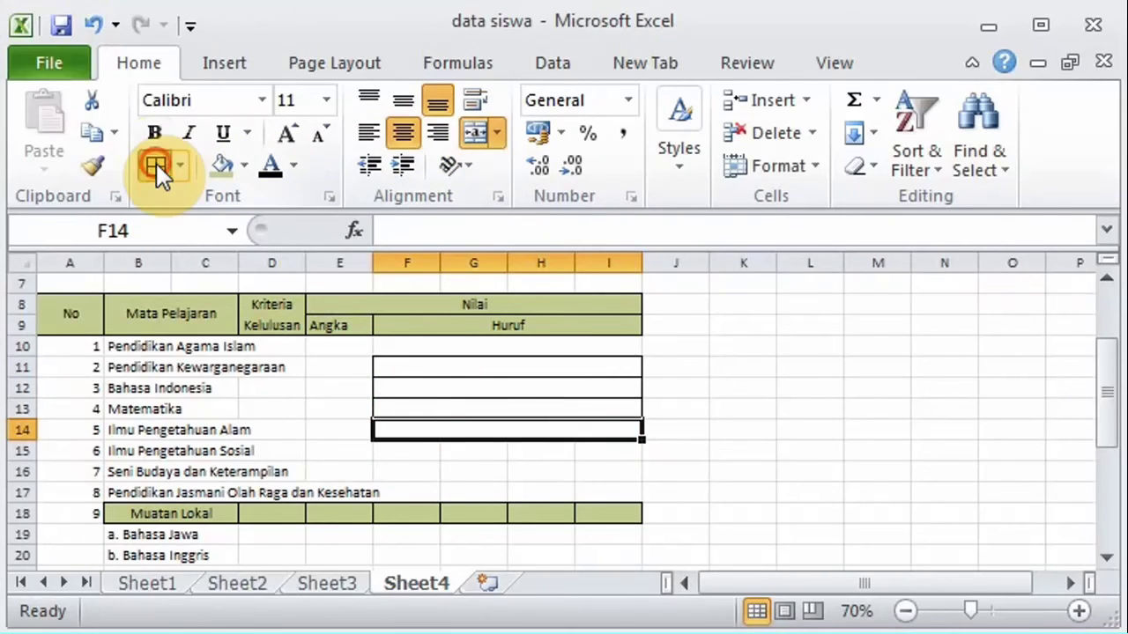
{"action": "left_click", "coordinate": [402, 449]}
Step: Merge and border the Huruf cells F15:I15, F16:I16 and F17:I17
{"action": "left_click", "coordinate": [614, 452], "text": "shift"}
{"action": "left_click", "coordinate": [471, 133]}
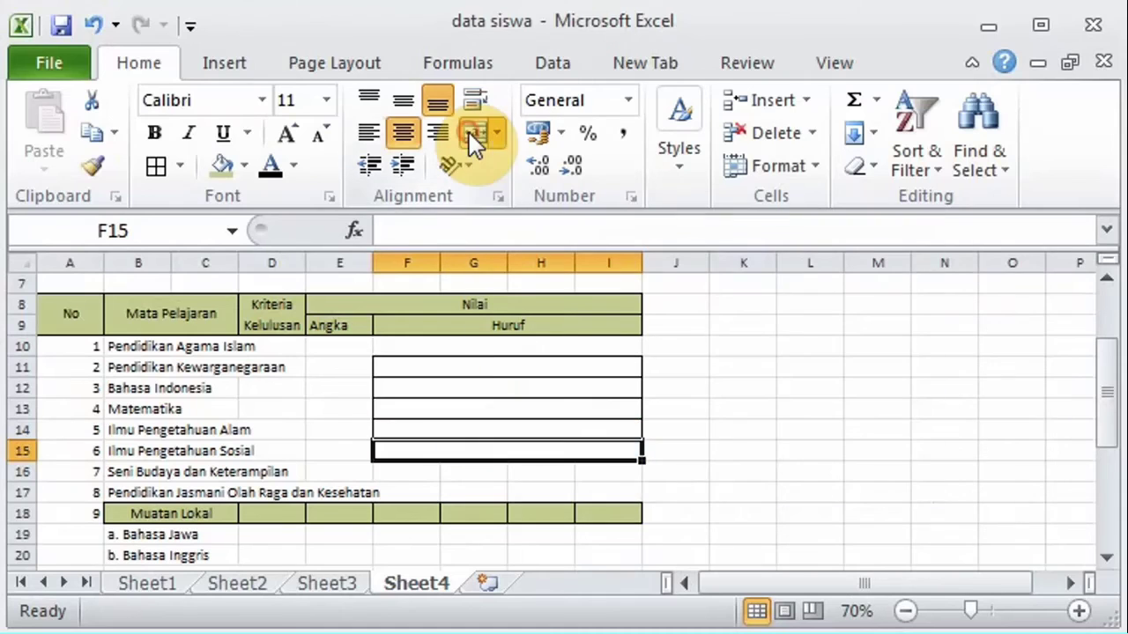
{"action": "left_click", "coordinate": [156, 166]}
{"action": "left_click", "coordinate": [408, 473]}
{"action": "left_click", "coordinate": [608, 471], "text": "shift"}
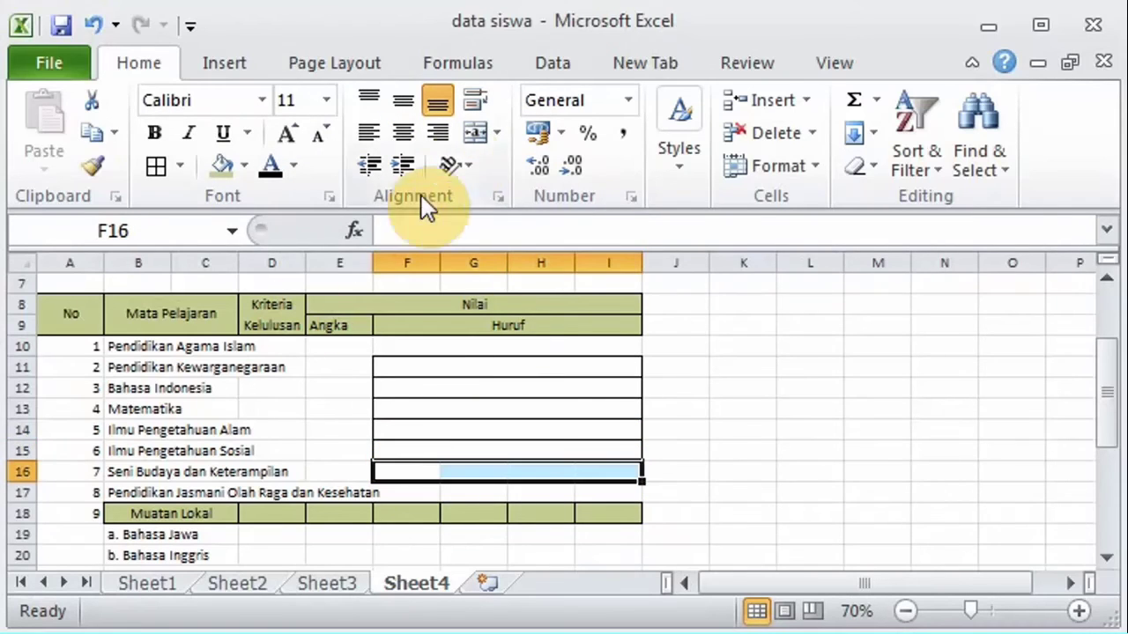
{"action": "left_click", "coordinate": [469, 132]}
{"action": "left_click", "coordinate": [156, 166]}
{"action": "left_click", "coordinate": [403, 491]}
{"action": "left_click", "coordinate": [597, 489], "text": "shift"}
{"action": "left_click", "coordinate": [479, 132]}
{"action": "left_click", "coordinate": [156, 166]}
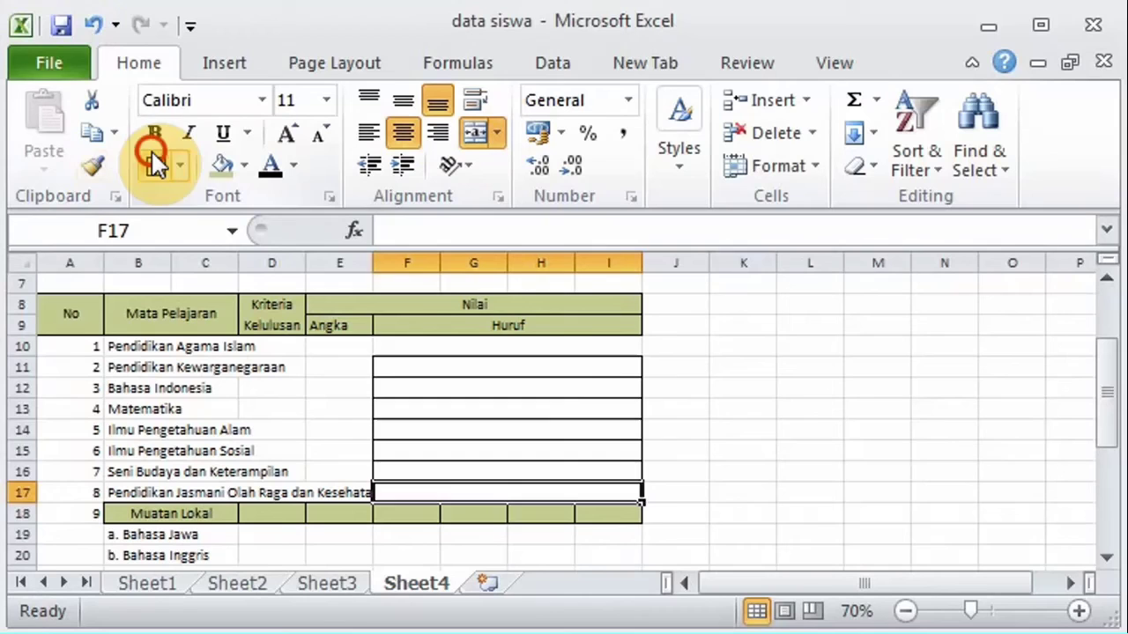
{"action": "left_click", "coordinate": [413, 346]}
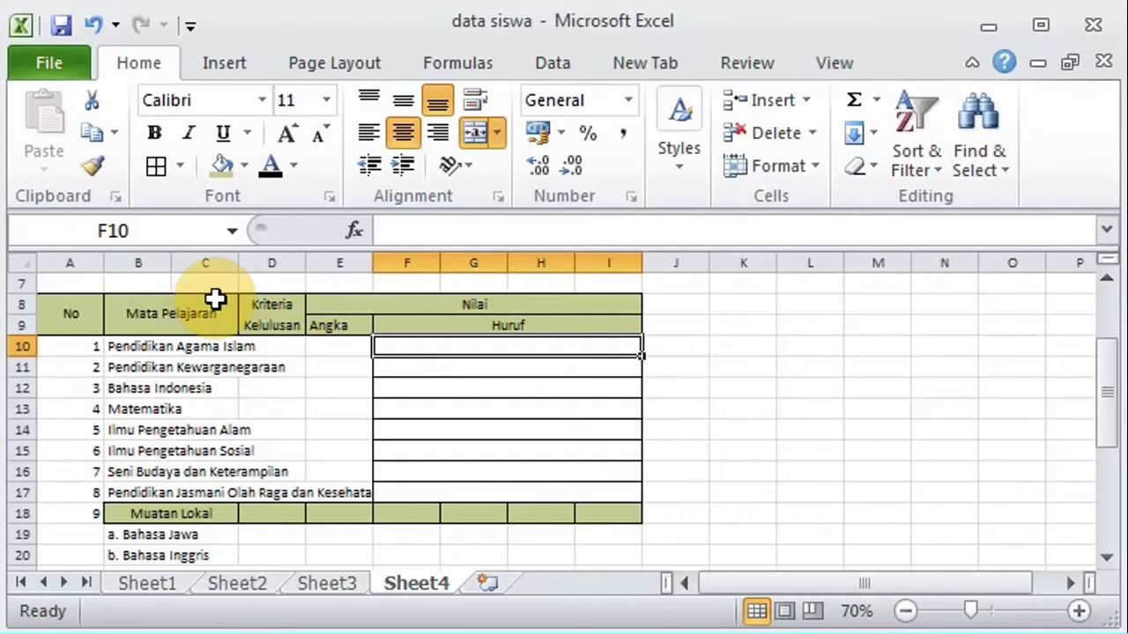
Step: Apply all borders to the subject list A10:E17
{"action": "left_click", "coordinate": [68, 350]}
{"action": "left_click_drag", "start_coordinate": [65, 560], "coordinate": [331, 490]}
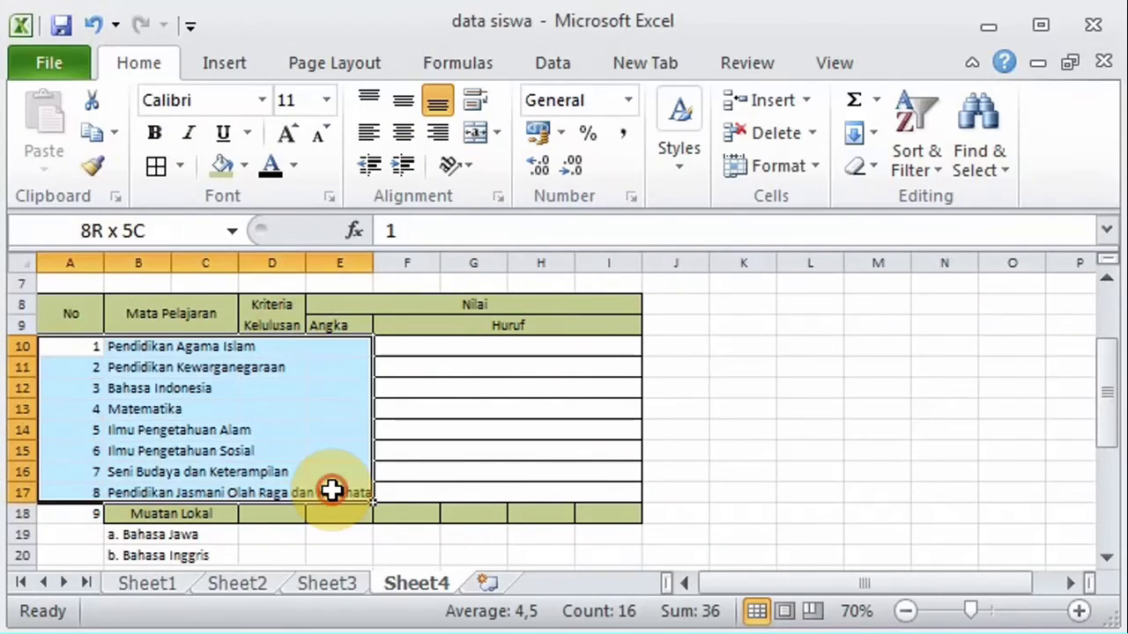
{"action": "left_click", "coordinate": [156, 167]}
{"action": "left_click", "coordinate": [219, 388]}
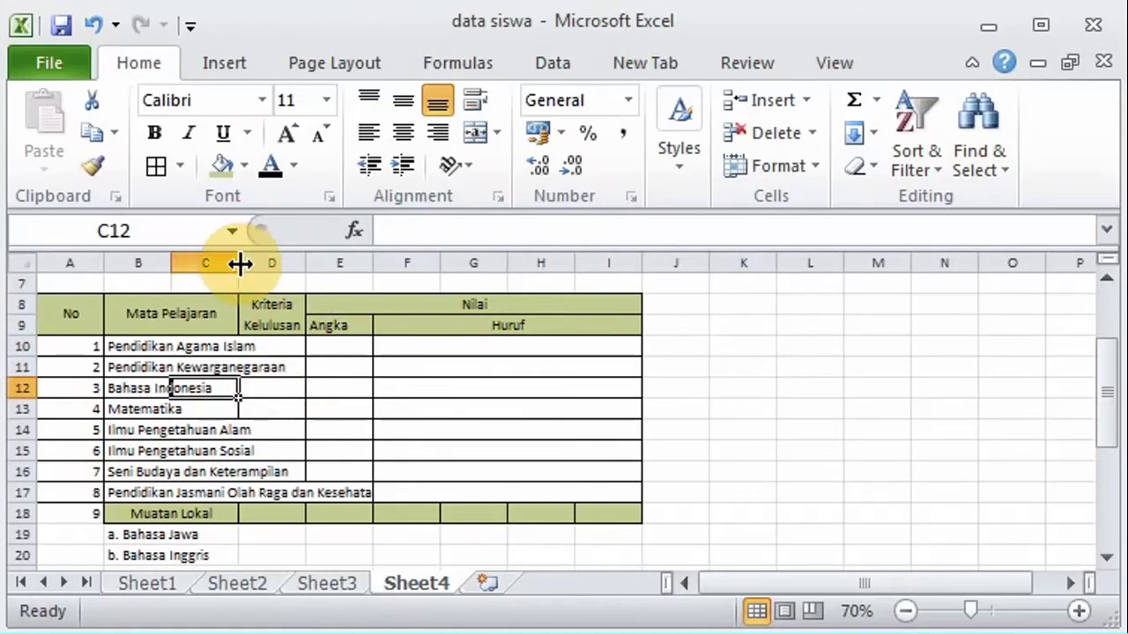
Step: Outline the Huruf boxes F19:I19, F20:I20 and F21:I21 with borders
{"action": "left_click", "coordinate": [700, 430]}
{"action": "left_click", "coordinate": [1106, 557]}
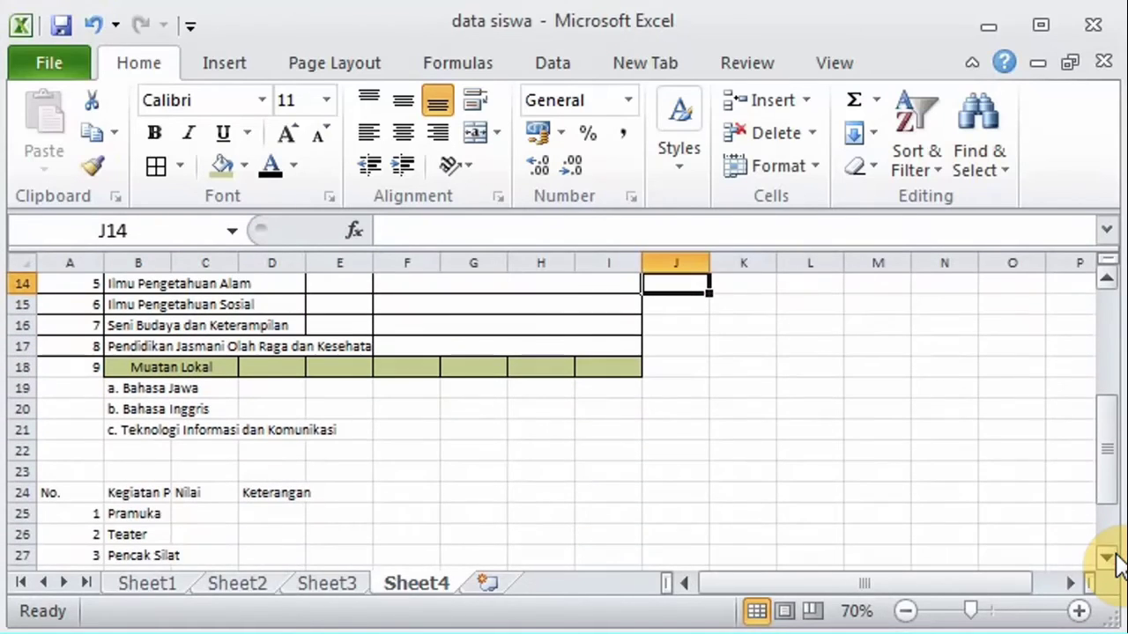
{"action": "left_click_drag", "start_coordinate": [415, 388], "coordinate": [608, 388]}
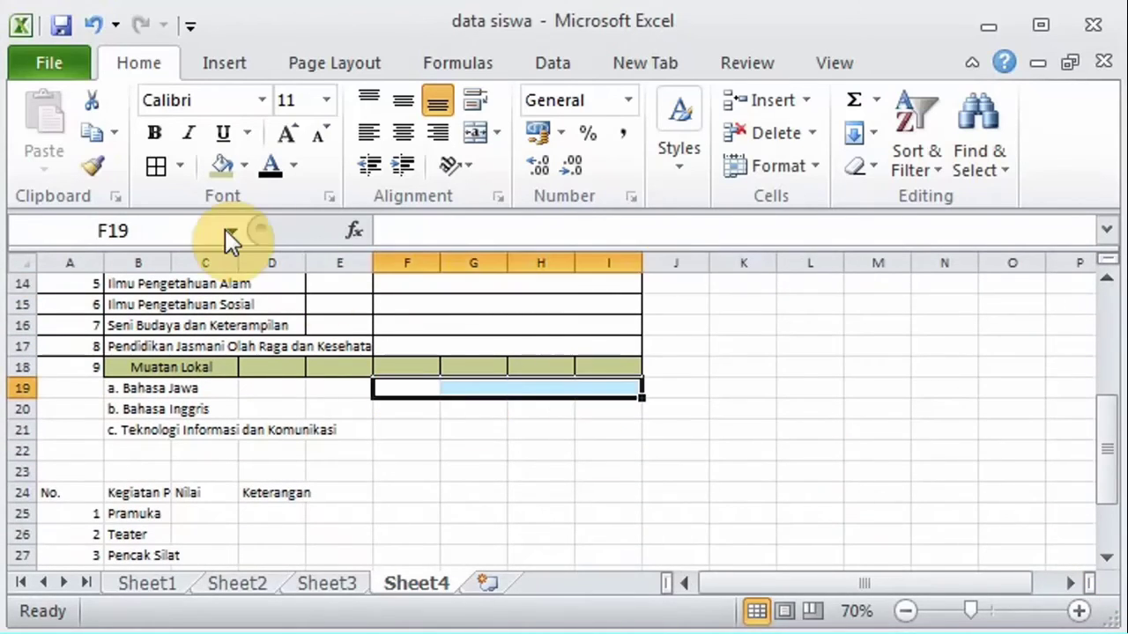
{"action": "left_click", "coordinate": [163, 165]}
{"action": "left_click_drag", "start_coordinate": [409, 407], "coordinate": [619, 410]}
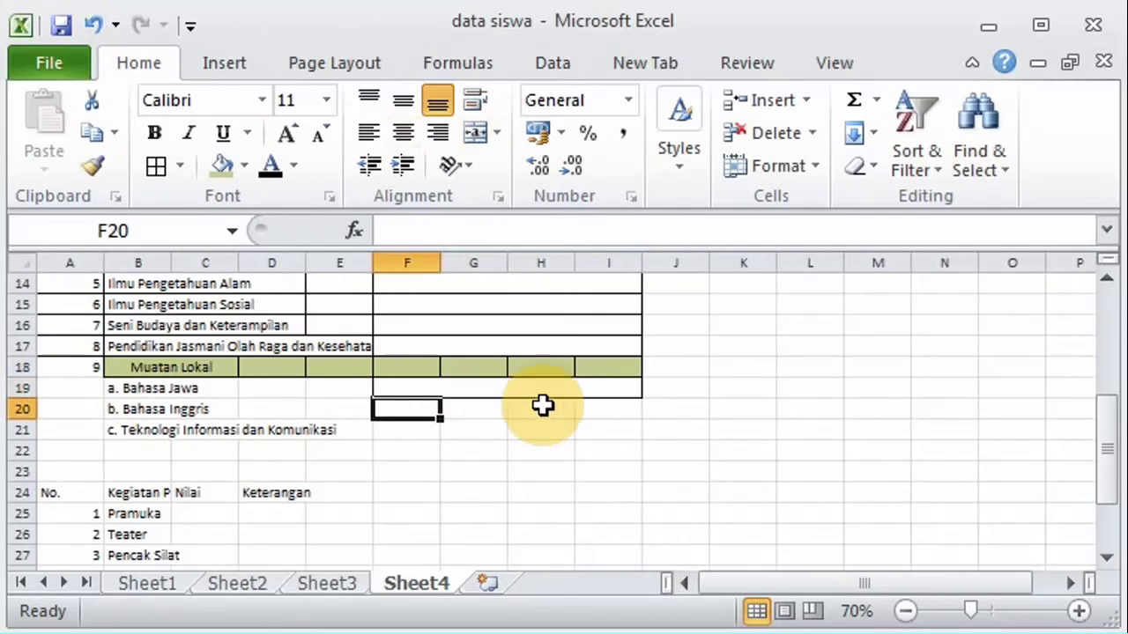
{"action": "left_click", "coordinate": [164, 165]}
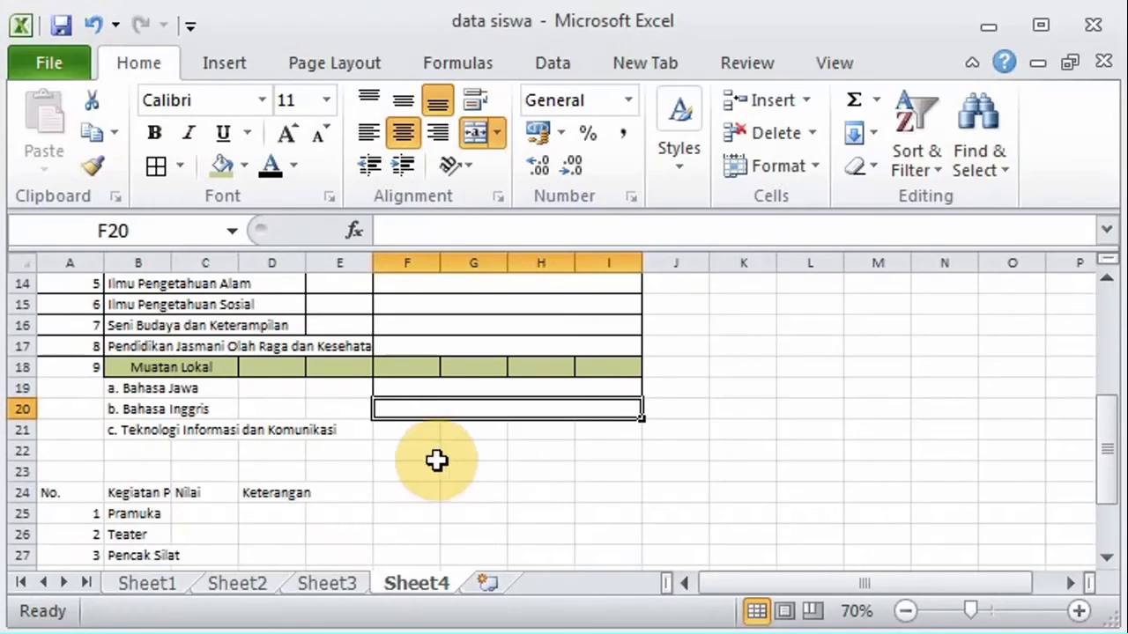
{"action": "left_click_drag", "start_coordinate": [410, 430], "coordinate": [619, 431]}
{"action": "left_click", "coordinate": [157, 167]}
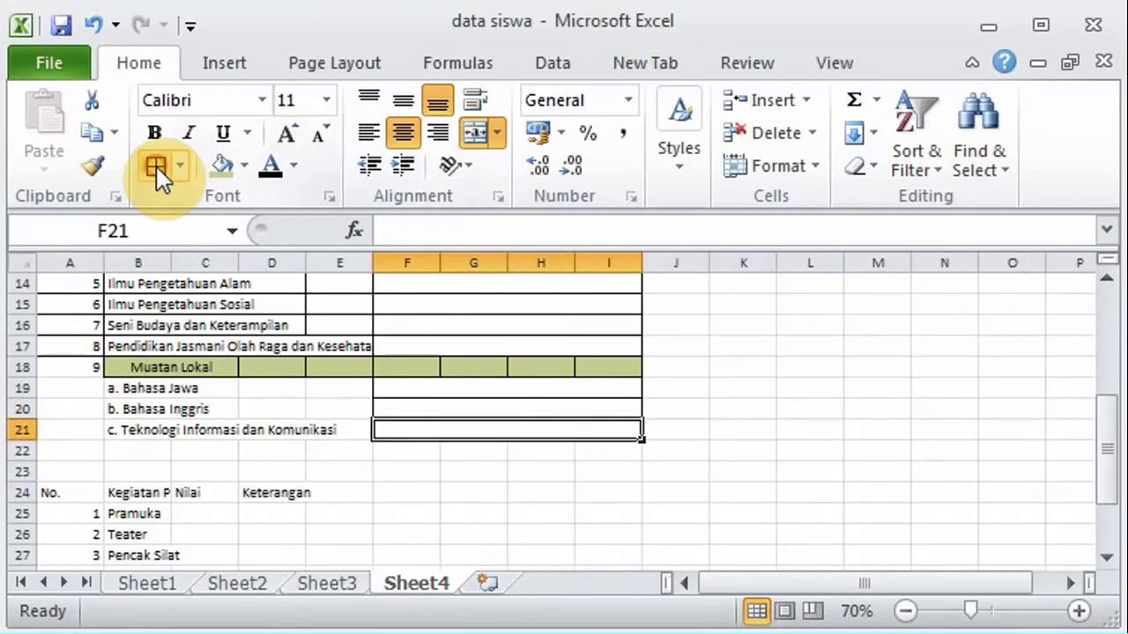
Step: Merge cells F18:I18 in the Muatan Lokal row
{"action": "left_click", "coordinate": [400, 367]}
{"action": "left_click_drag", "start_coordinate": [585, 370], "coordinate": [617, 368]}
{"action": "left_click", "coordinate": [475, 132]}
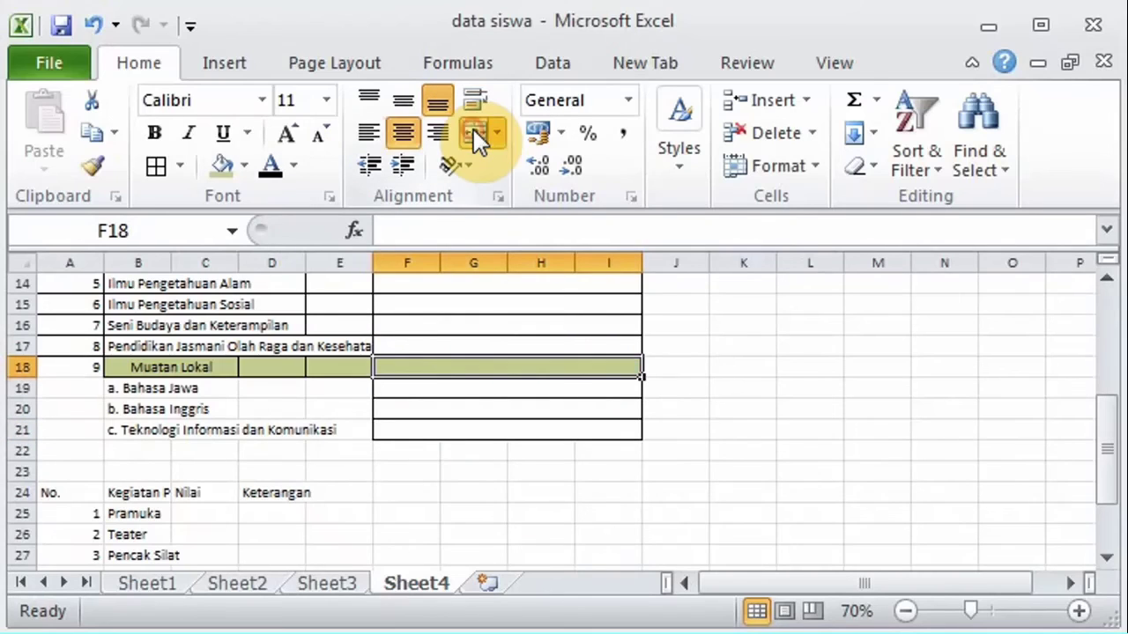
{"action": "left_click", "coordinate": [681, 410]}
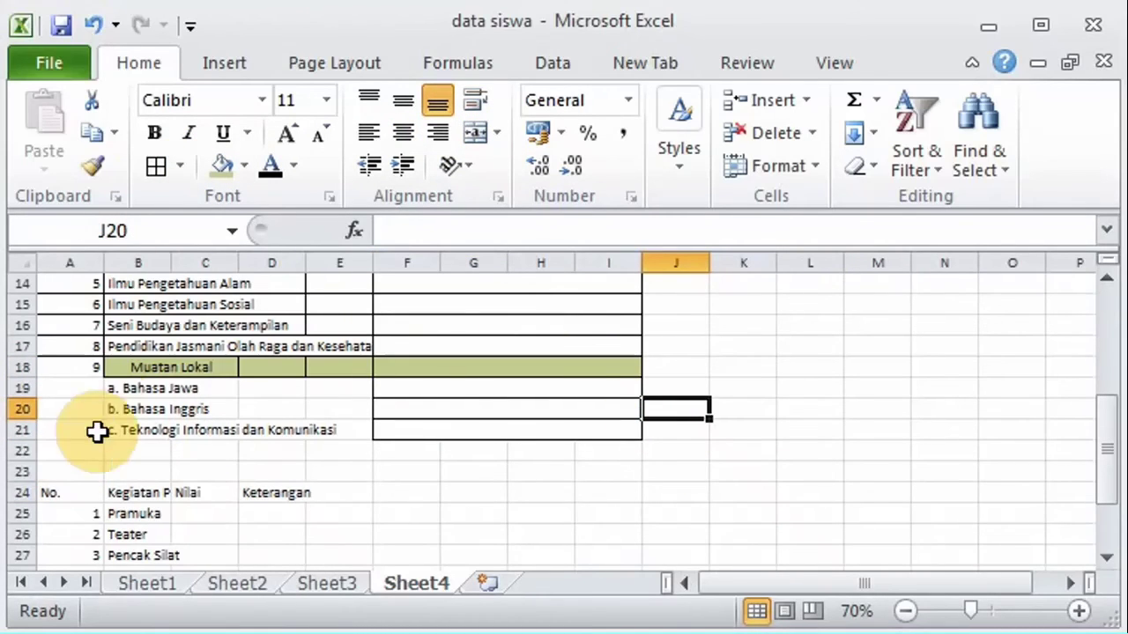
Step: Border cell A18 and draw grid borders on B19:E21
{"action": "left_click", "coordinate": [79, 368]}
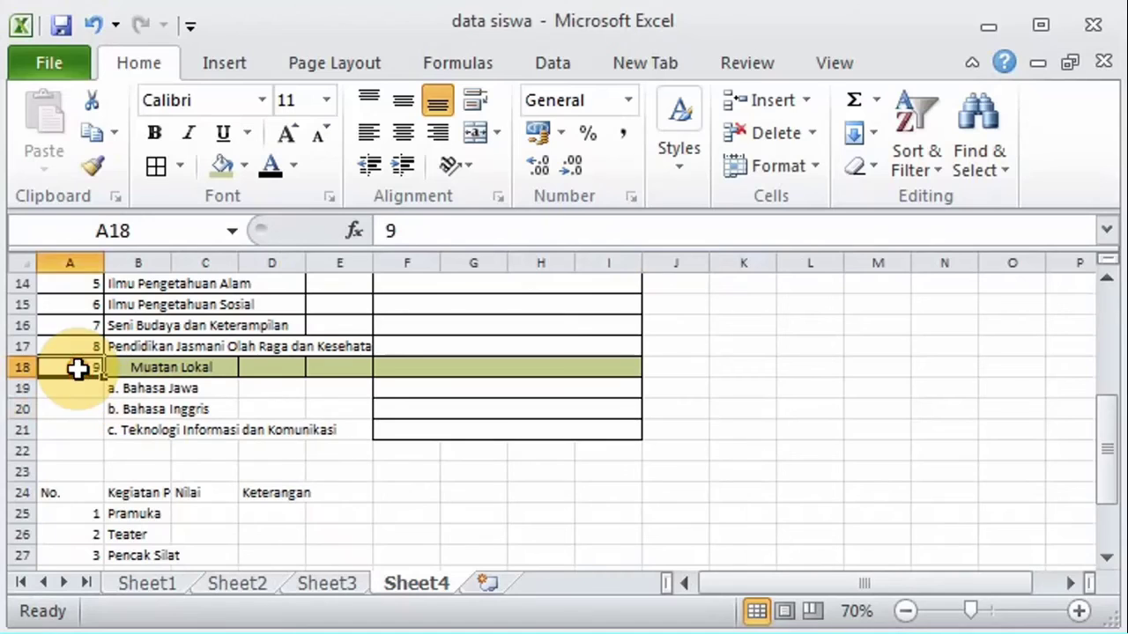
{"action": "left_click", "coordinate": [156, 166]}
{"action": "left_click", "coordinate": [126, 391]}
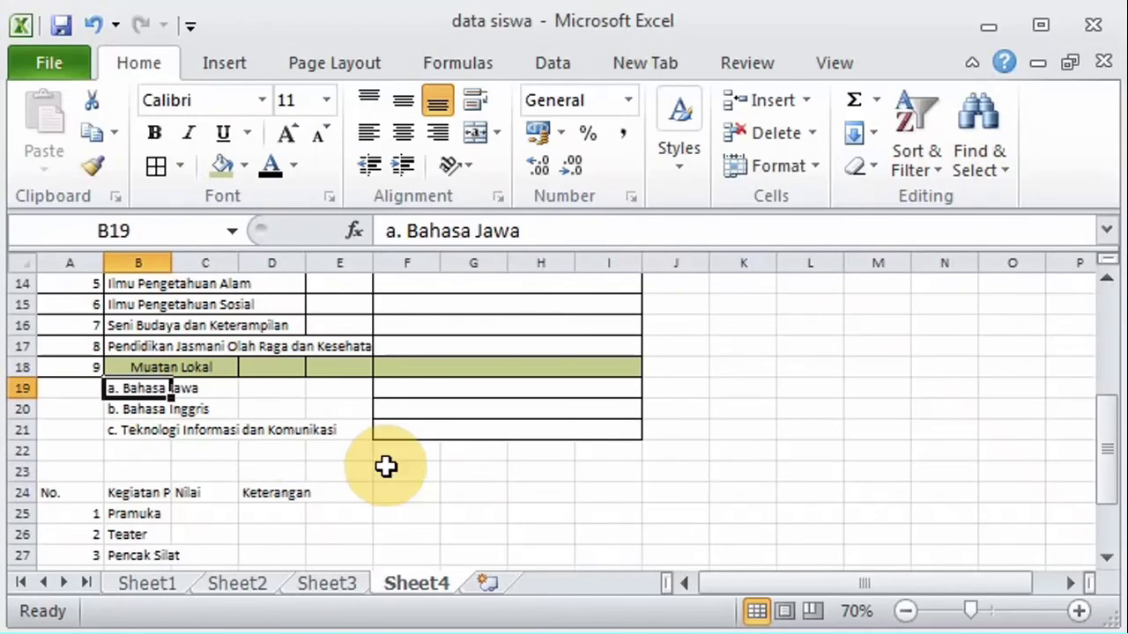
{"action": "left_click", "coordinate": [349, 434], "text": "shift"}
{"action": "left_click", "coordinate": [151, 168]}
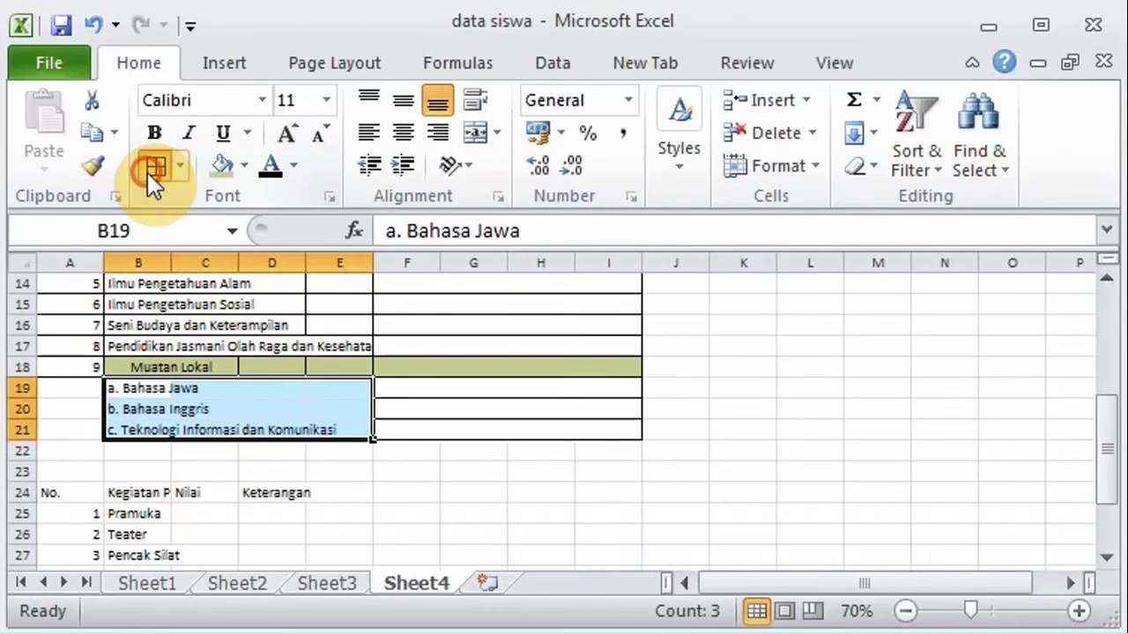
{"action": "left_click", "coordinate": [205, 399]}
Step: Merge B:C for the Bahasa Jawa, Bahasa Inggris and Teknologi Informasi rows 19–21, left-aligning Bahasa Jawa
{"action": "scroll", "coordinate": [1107, 300], "scroll_direction": "up", "scroll_amount": 4}
{"action": "scroll", "coordinate": [1109, 562], "scroll_direction": "down", "scroll_amount": 4}
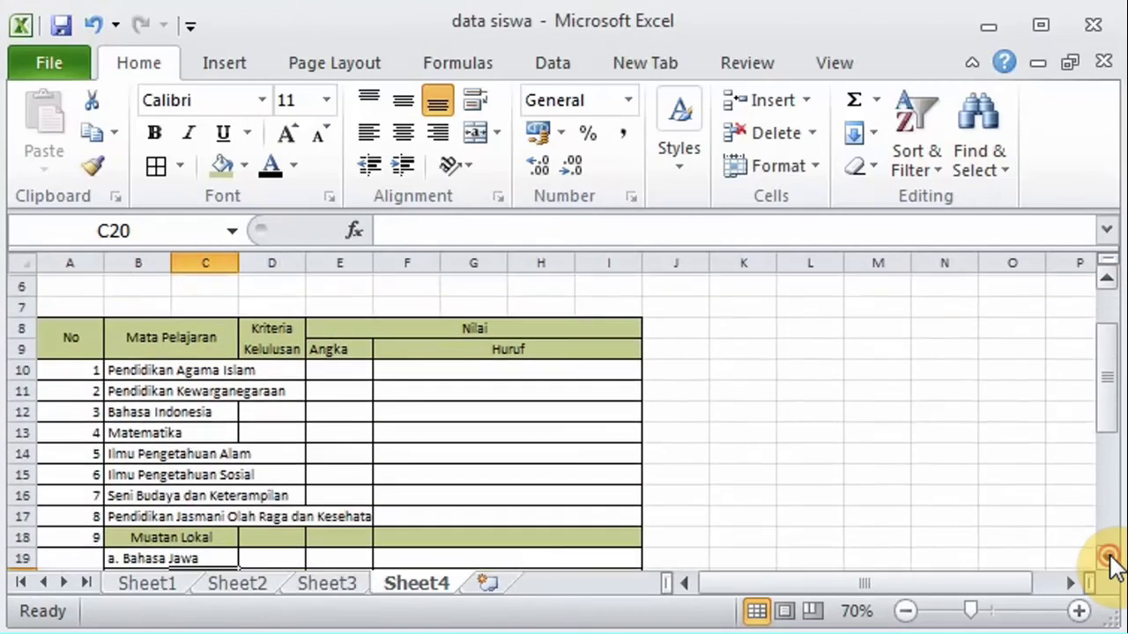
{"action": "left_click", "coordinate": [180, 404]}
{"action": "mouse_move", "coordinate": [180, 404]}
{"action": "left_mouse_down"}
{"action": "mouse_move", "coordinate": [201, 408]}
{"action": "mouse_move", "coordinate": [150, 430]}
{"action": "left_mouse_up"}
{"action": "left_click", "coordinate": [474, 134]}
{"action": "left_click", "coordinate": [401, 123]}
{"action": "left_click", "coordinate": [472, 136]}
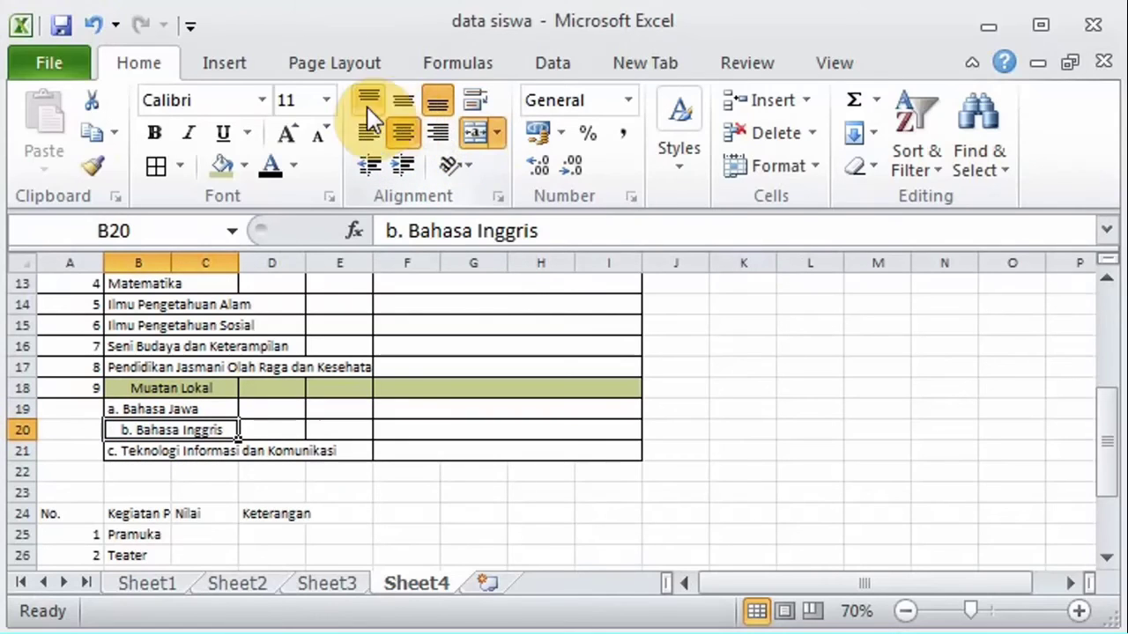
{"action": "left_click", "coordinate": [278, 416]}
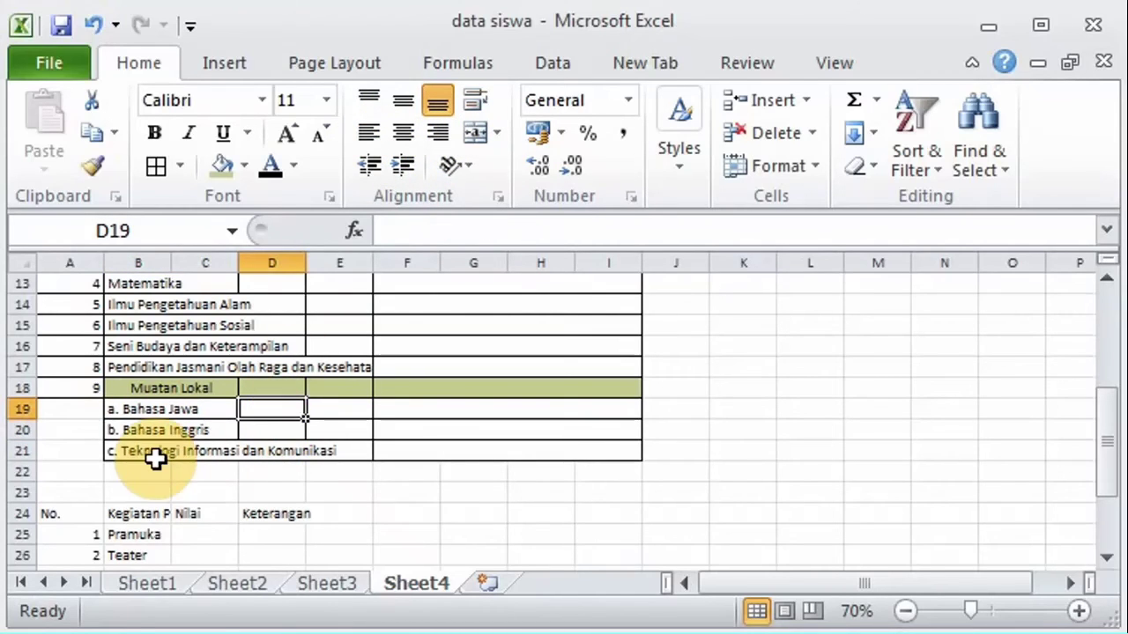
{"action": "left_click", "coordinate": [197, 450]}
{"action": "left_click", "coordinate": [471, 133]}
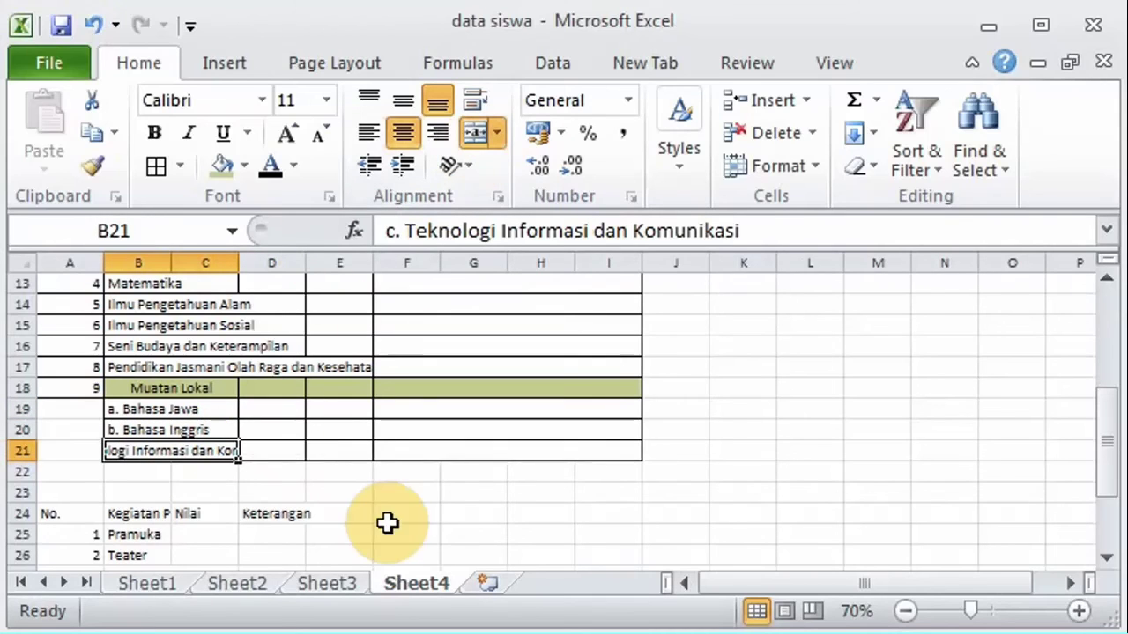
Step: Merge B:C and left-align Pendidikan Agama Islam, Pendidikan Kewarganegaraan and Bahasa Indonesia in rows 10–12
{"action": "left_click", "coordinate": [1104, 283]}
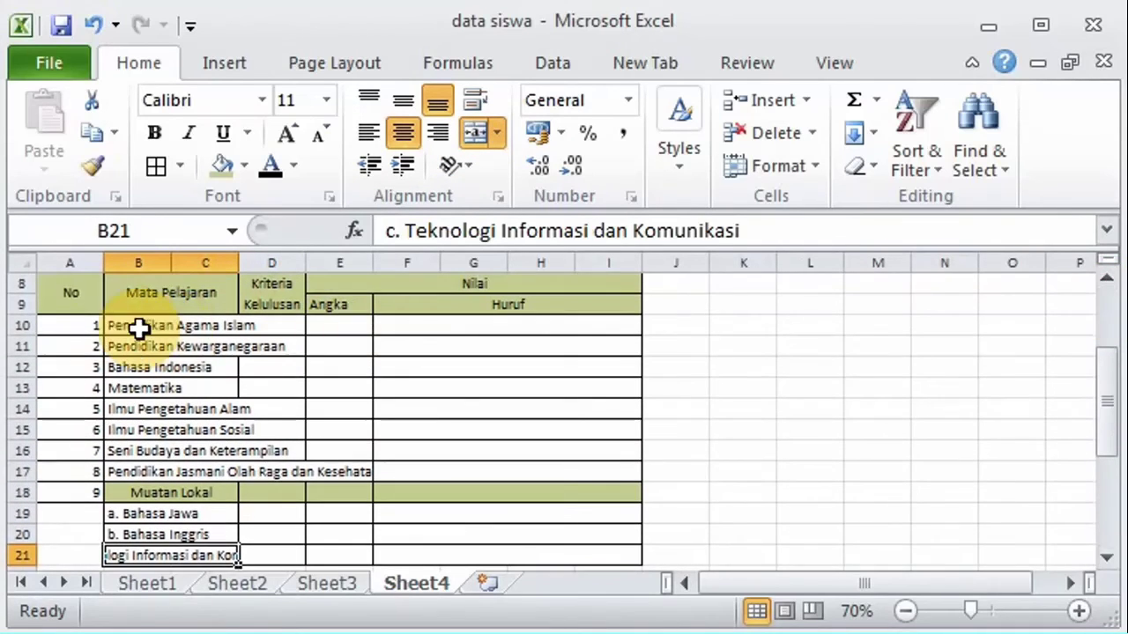
{"action": "left_click", "coordinate": [198, 324]}
{"action": "left_click", "coordinate": [467, 132]}
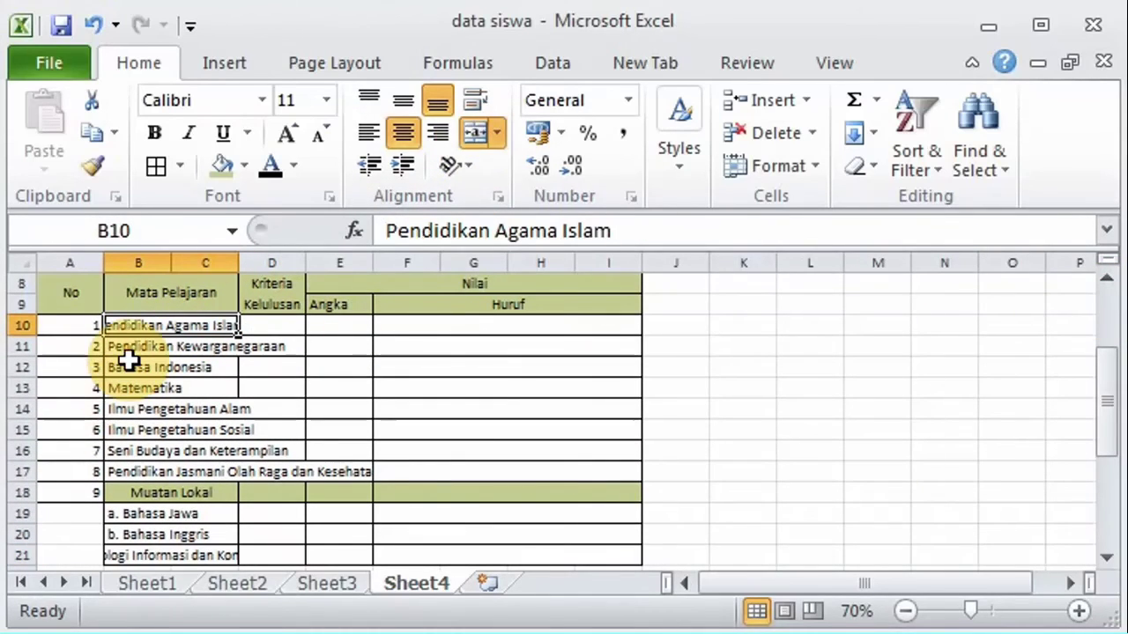
{"action": "left_click", "coordinate": [194, 344]}
{"action": "left_click", "coordinate": [476, 132]}
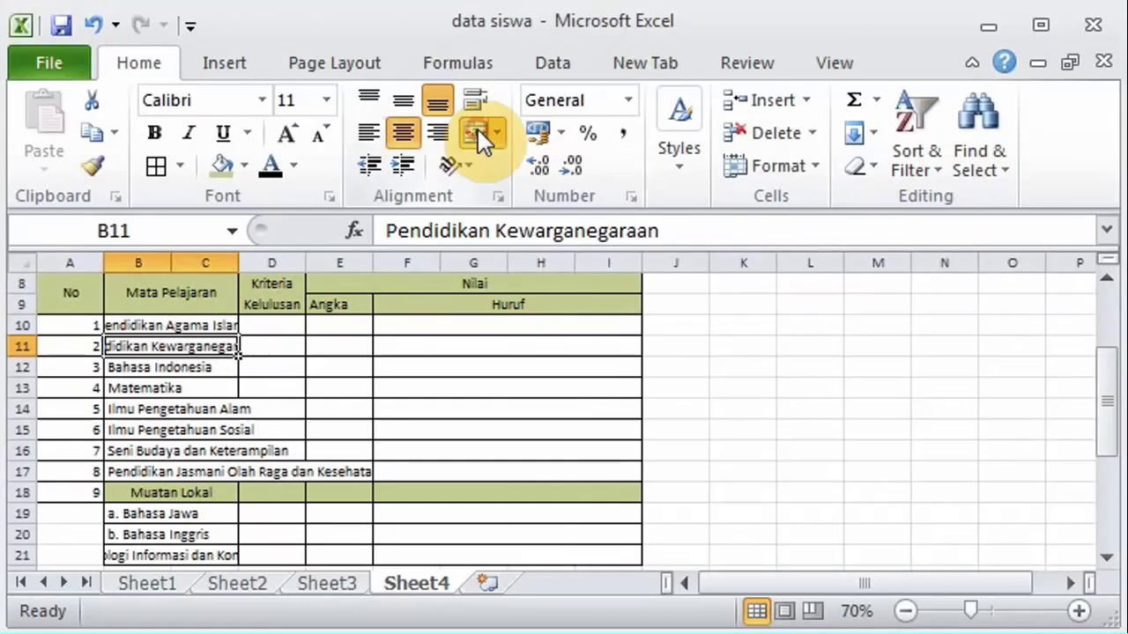
{"action": "left_click", "coordinate": [367, 132]}
{"action": "left_click", "coordinate": [164, 327]}
{"action": "left_click", "coordinate": [366, 132]}
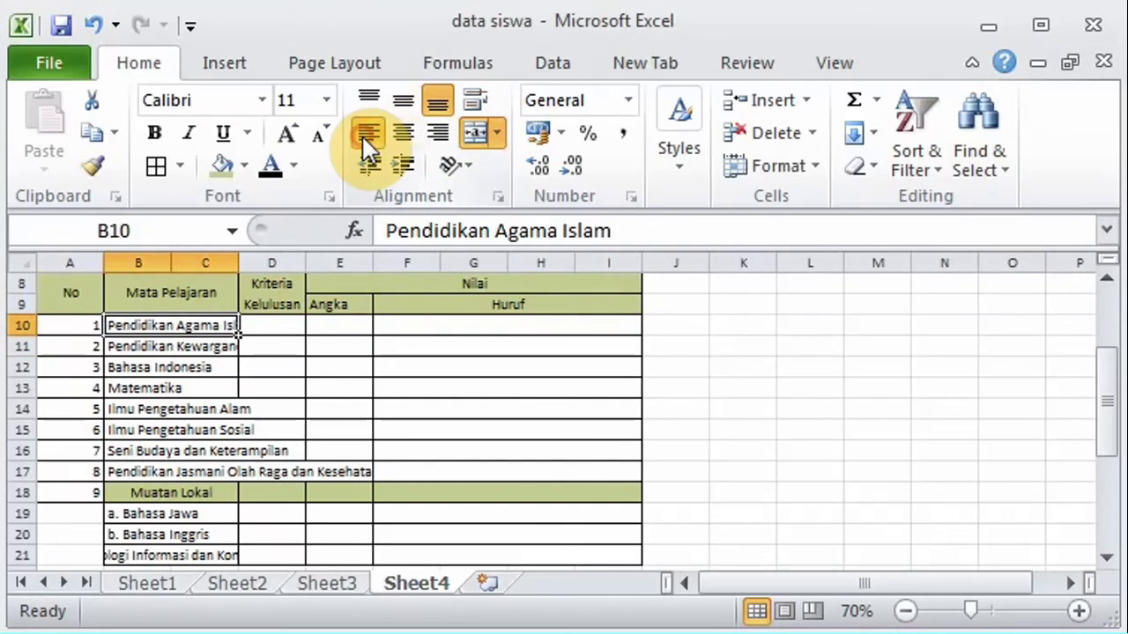
{"action": "left_click", "coordinate": [156, 366]}
{"action": "left_click", "coordinate": [476, 132]}
{"action": "left_click", "coordinate": [366, 132]}
Step: Merge B:C and left-align Matematika, Ilmu Pengetahuan Alam, Ilmu Pengetahuan Sosial and Seni Budaya dan Keterampilan (rows 13–16)
{"action": "left_click", "coordinate": [182, 391]}
{"action": "left_click", "coordinate": [471, 135]}
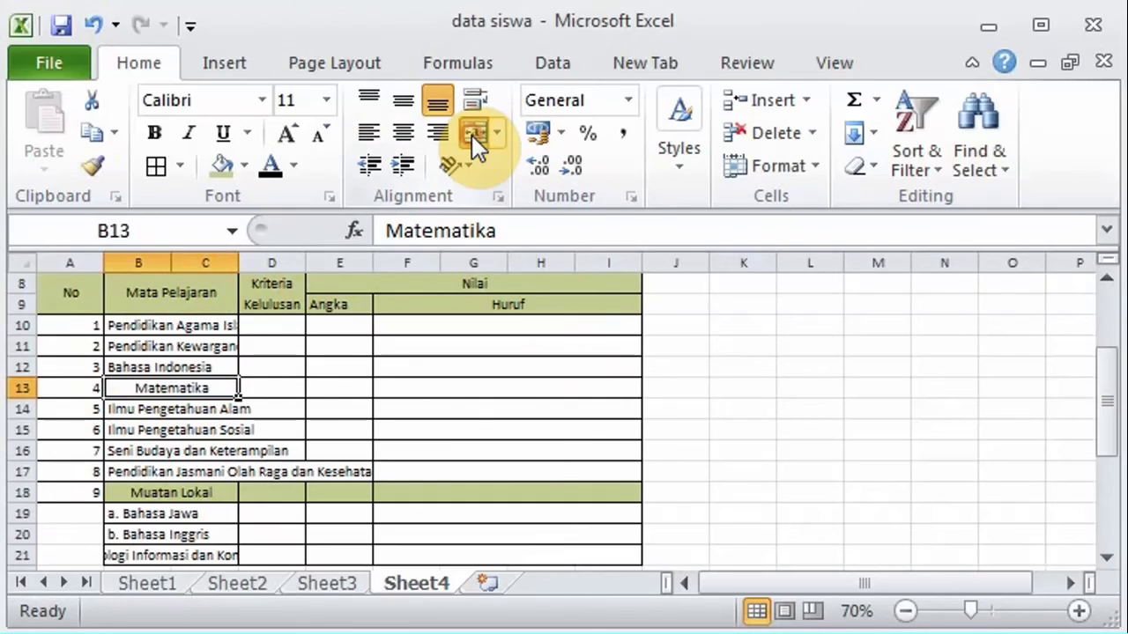
{"action": "left_click", "coordinate": [369, 132]}
{"action": "left_click", "coordinate": [126, 406]}
{"action": "left_click", "coordinate": [475, 132]}
{"action": "left_click", "coordinate": [368, 133]}
{"action": "left_click", "coordinate": [194, 429]}
{"action": "left_click", "coordinate": [472, 132]}
{"action": "left_click", "coordinate": [369, 133]}
{"action": "left_click", "coordinate": [180, 450]}
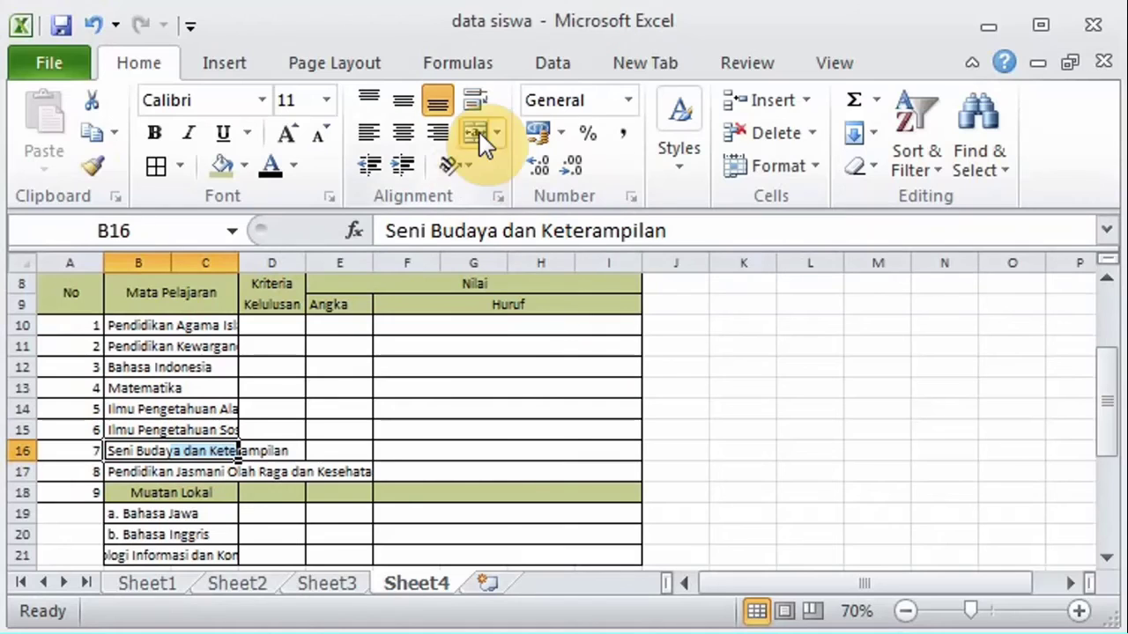
{"action": "left_click", "coordinate": [369, 132]}
Step: Merge and left-align Pendidikan Jasmani in B17:C17, and left-align the Teknologi Informasi dan Komunikasi cell
{"action": "left_click_drag", "start_coordinate": [121, 471], "coordinate": [216, 471]}
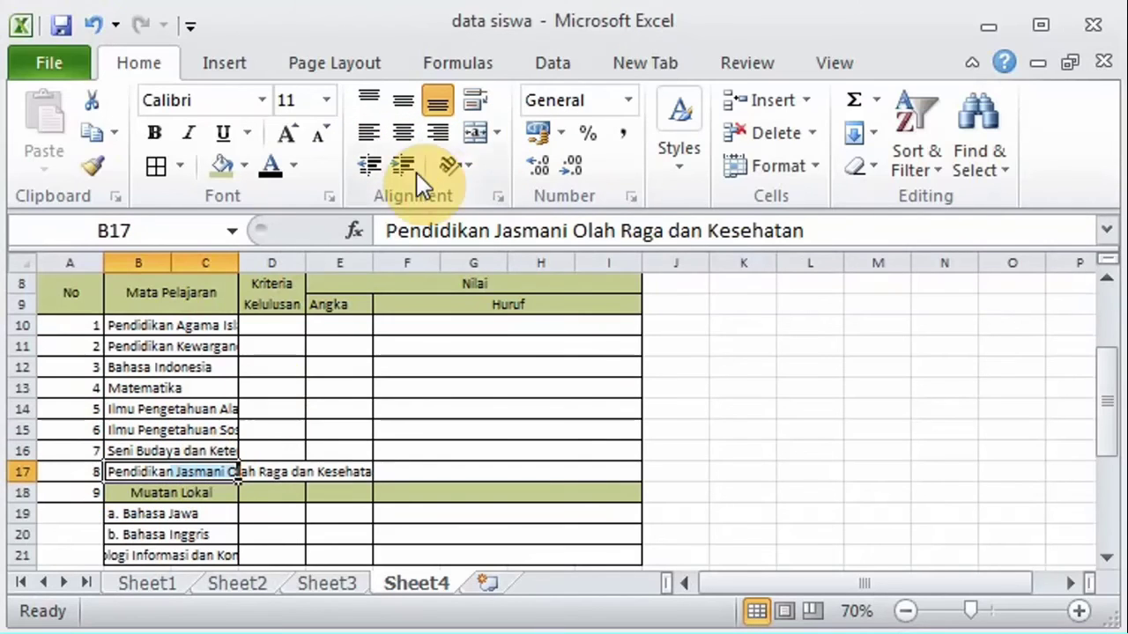
{"action": "left_click", "coordinate": [476, 132]}
{"action": "left_click", "coordinate": [368, 132]}
{"action": "left_click", "coordinate": [1105, 557]}
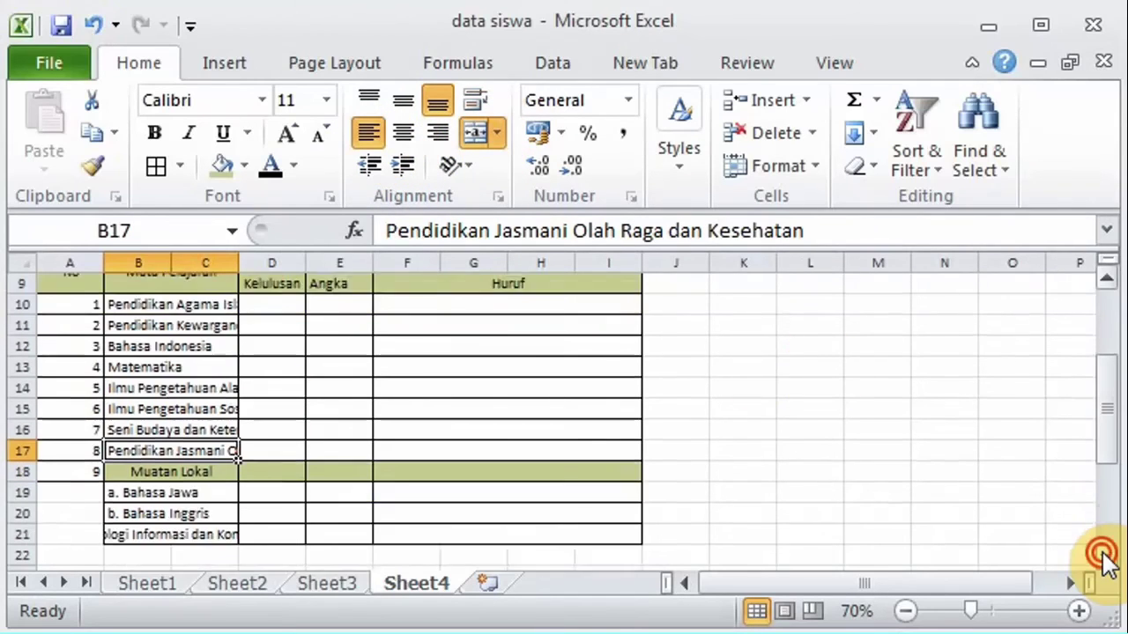
{"action": "left_click", "coordinate": [1105, 557]}
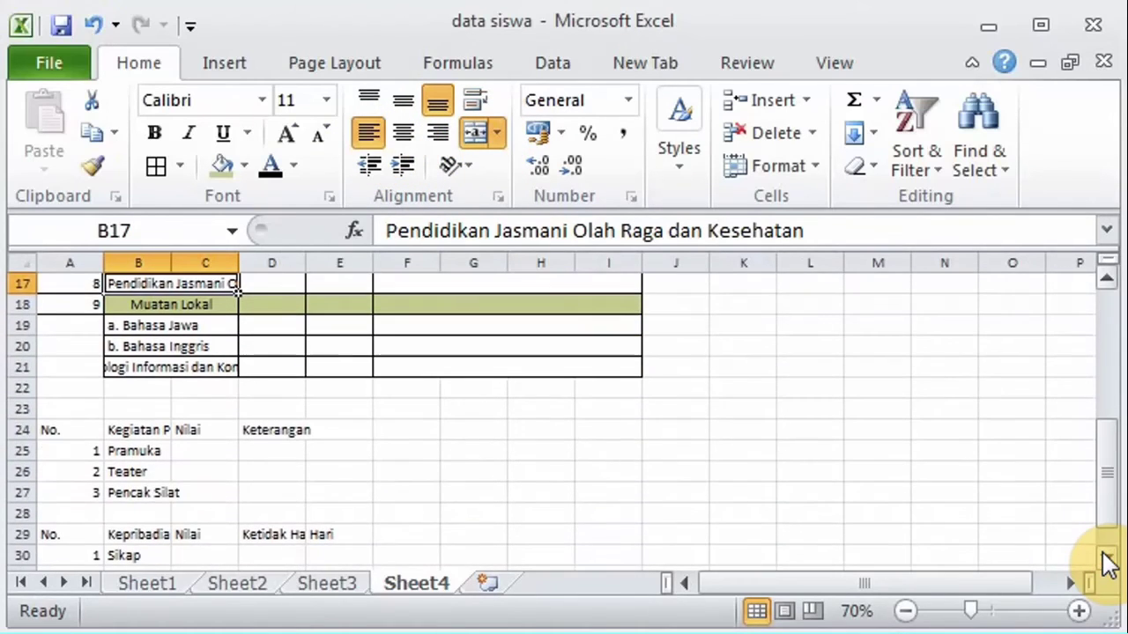
{"action": "left_click", "coordinate": [157, 369]}
{"action": "left_click", "coordinate": [368, 132]}
Step: Border the blank row B22:I22 and merge B22:C22 and F22:I22
{"action": "left_click", "coordinate": [131, 387]}
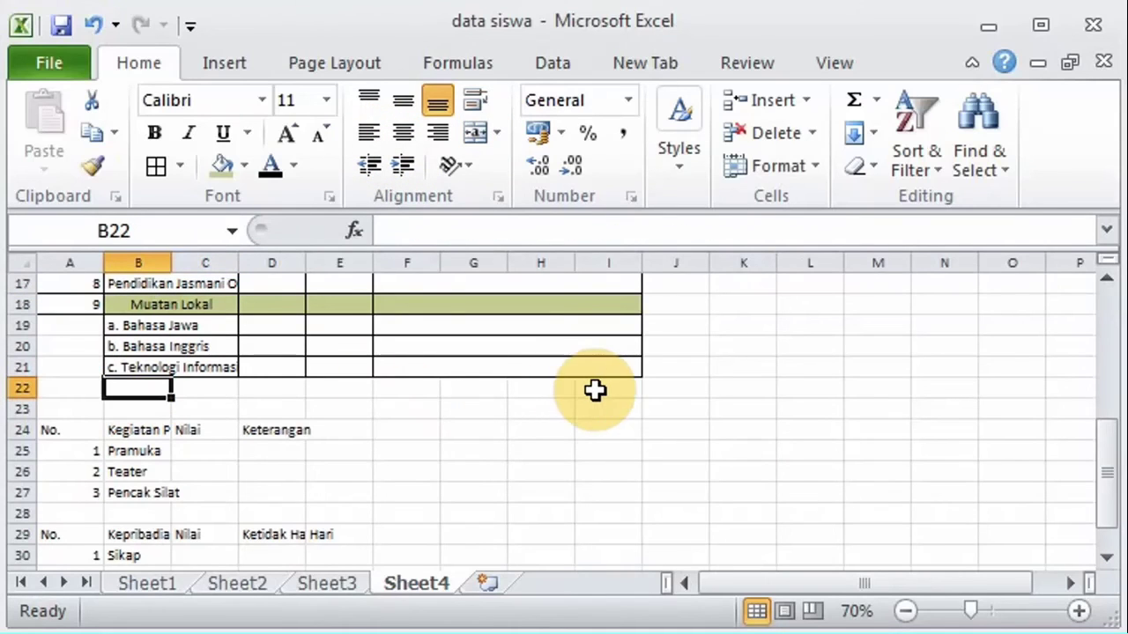
{"action": "left_click", "coordinate": [594, 391]}
{"action": "left_click", "coordinate": [163, 388], "text": "shift"}
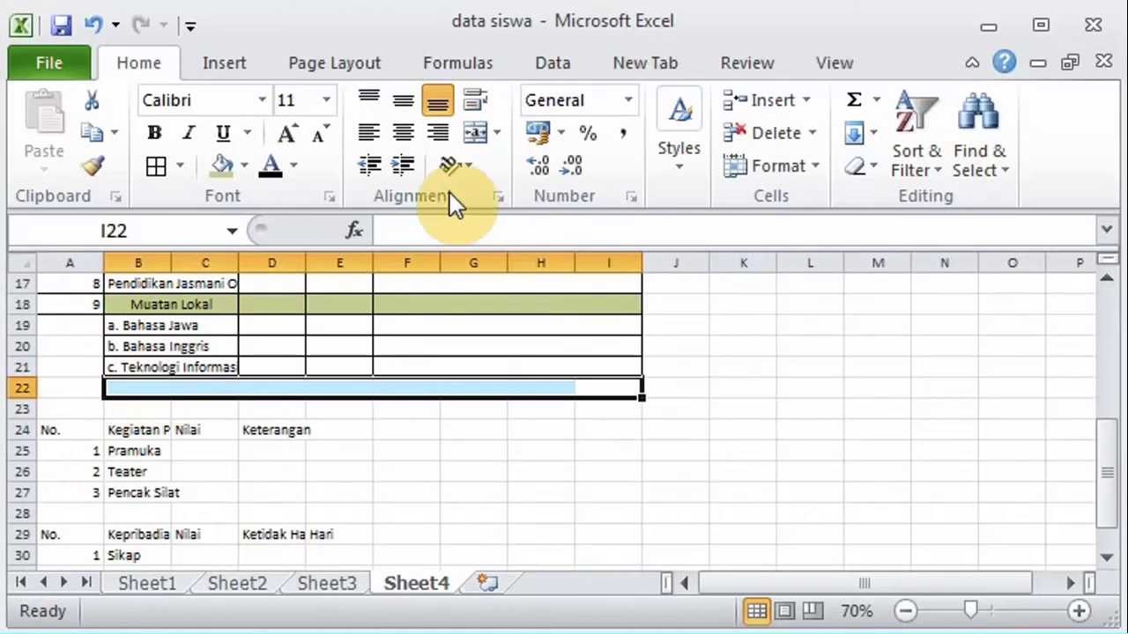
{"action": "left_click", "coordinate": [155, 165]}
{"action": "left_click", "coordinate": [157, 391]}
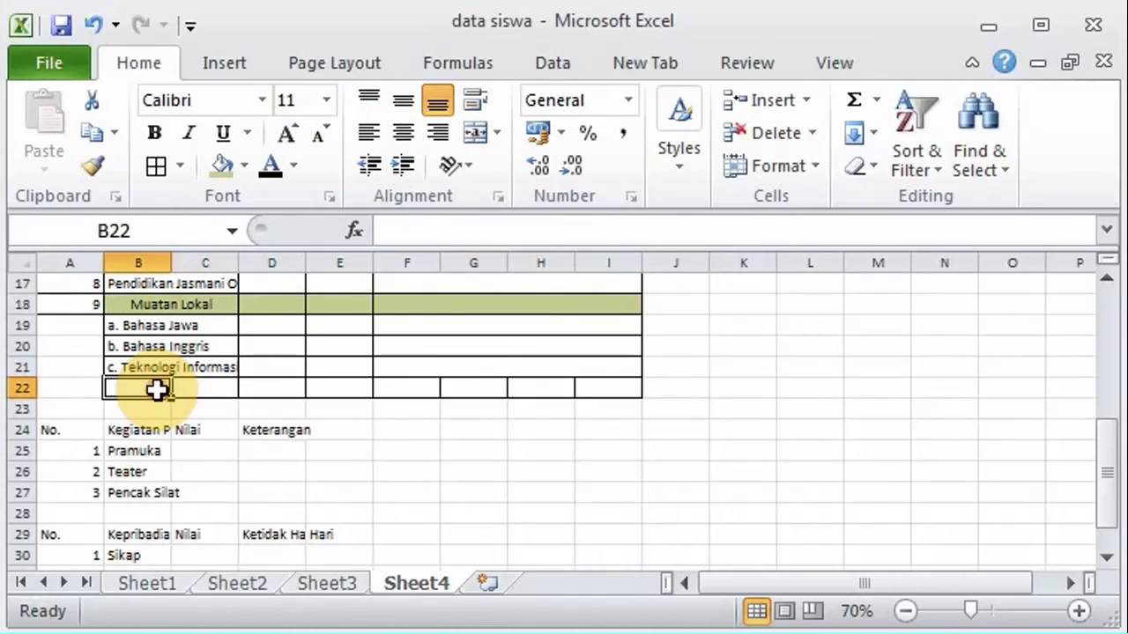
{"action": "left_click", "coordinate": [475, 132]}
{"action": "left_click", "coordinate": [406, 388]}
{"action": "left_click", "coordinate": [608, 388], "text": "shift"}
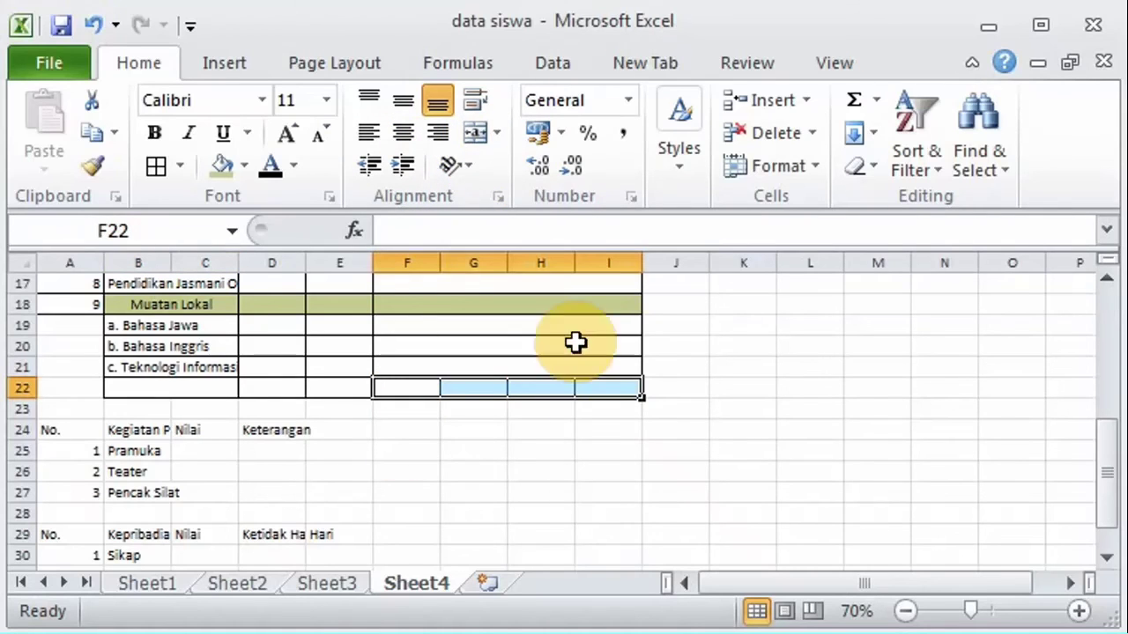
{"action": "left_click", "coordinate": [475, 134]}
{"action": "left_click", "coordinate": [57, 432]}
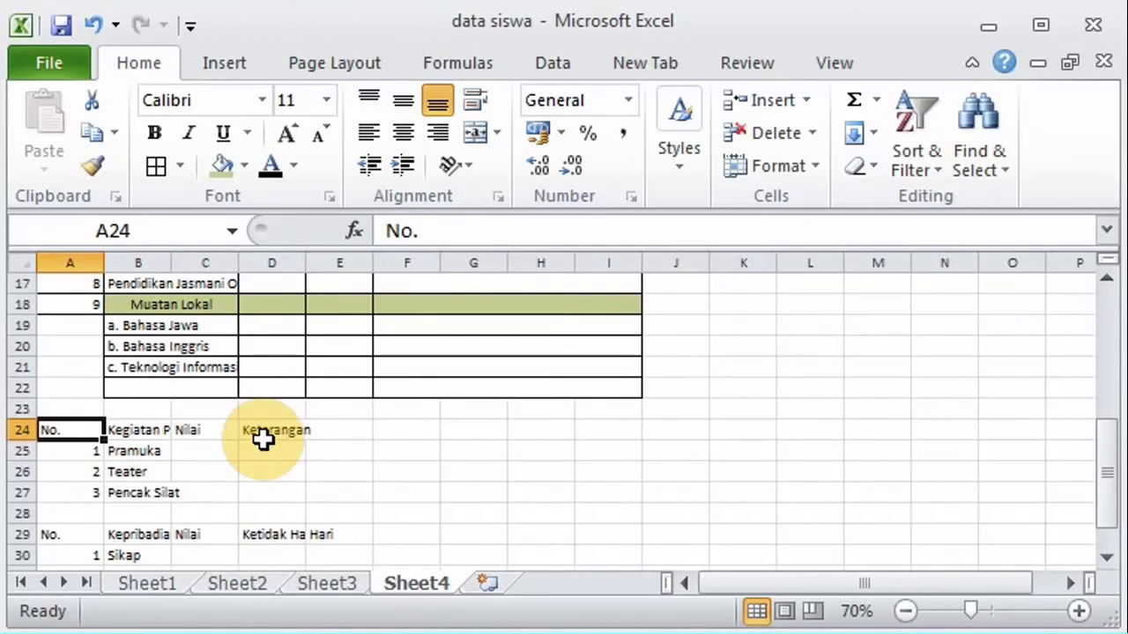
Step: Fill header row A24:I24 olive green and move Keterangan into a merged, bordered F24:I24
{"action": "left_click", "coordinate": [615, 432], "text": "shift"}
{"action": "left_click", "coordinate": [222, 165]}
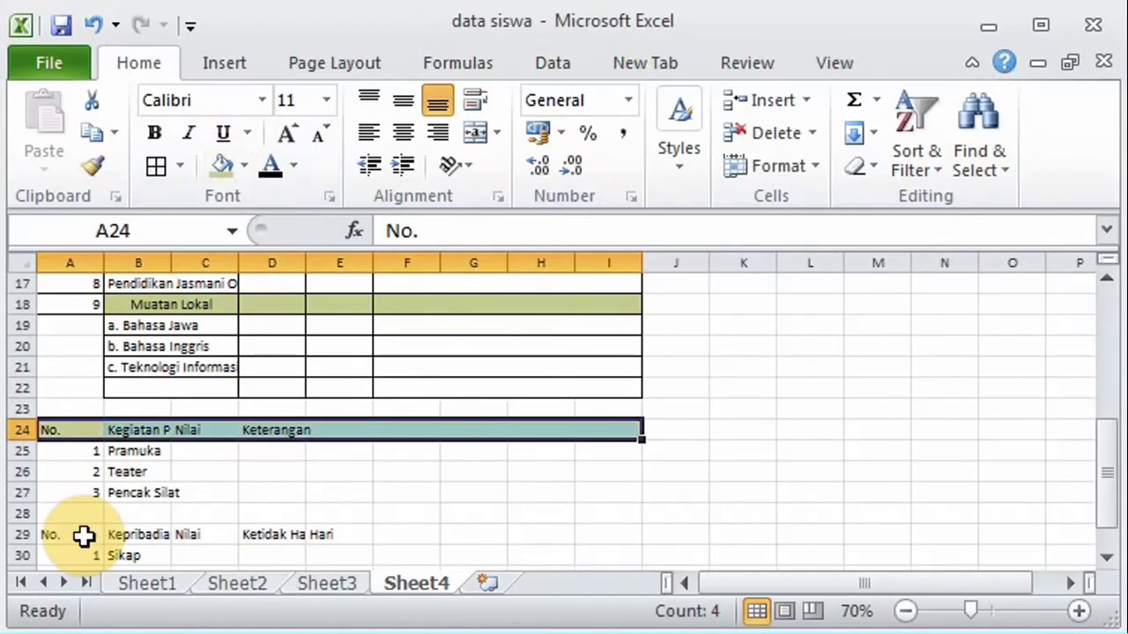
{"action": "left_click", "coordinate": [163, 431]}
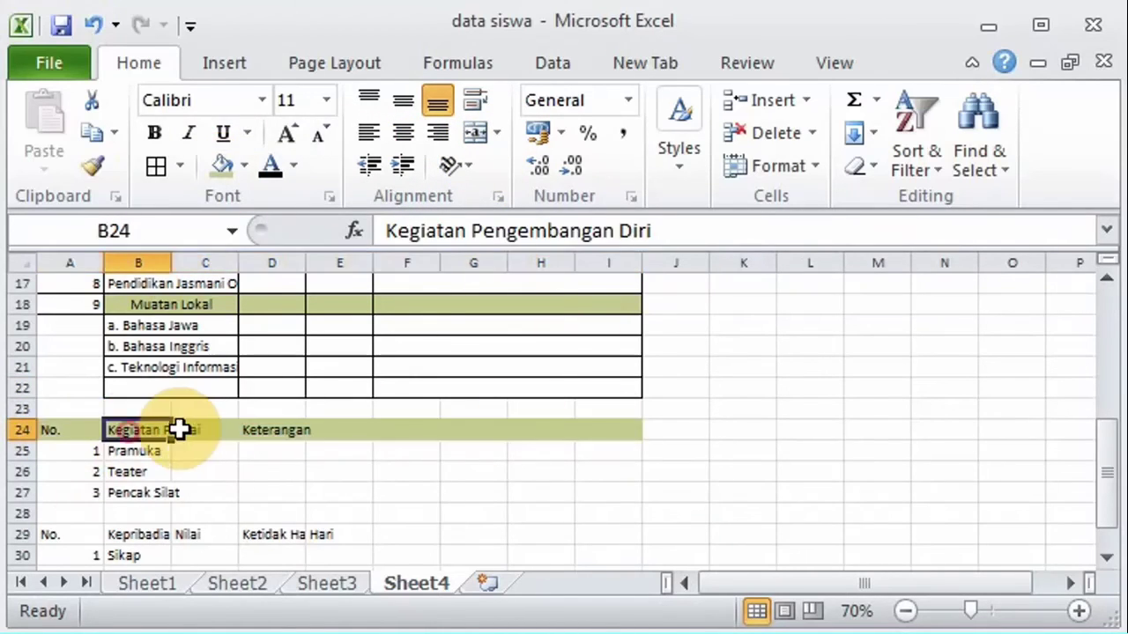
{"action": "left_click", "coordinate": [269, 432]}
{"action": "left_click", "coordinate": [491, 230]}
{"action": "key", "text": "BackSpace"}
{"action": "key", "text": "BackSpace"}
{"action": "key", "text": "BackSpace"}
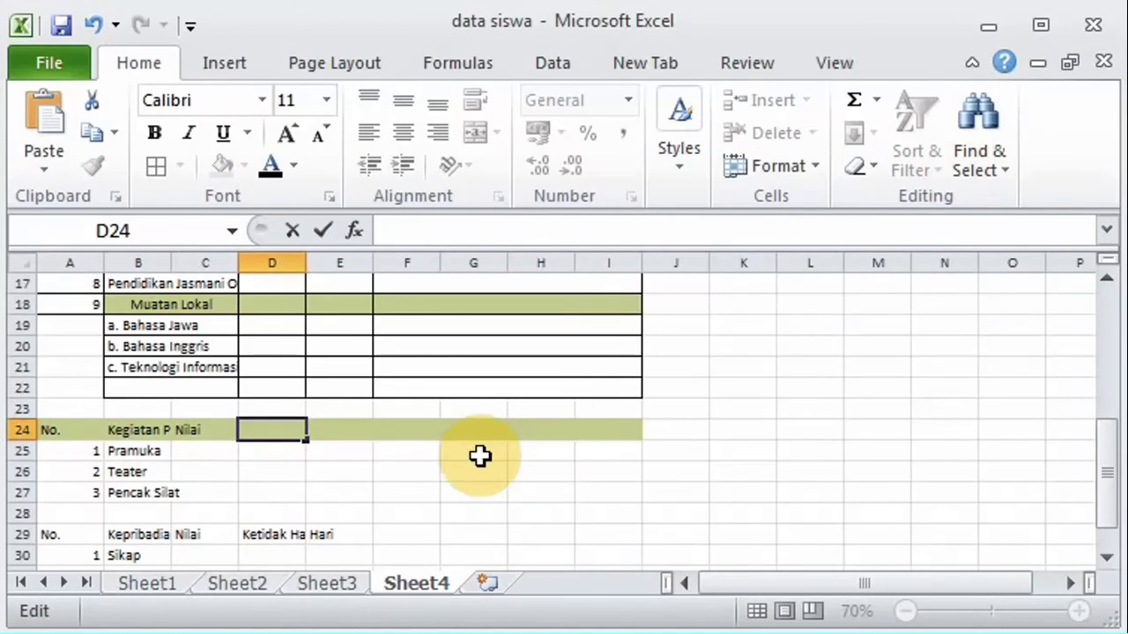
{"action": "left_click", "coordinate": [411, 440]}
{"action": "type", "text": "Keterangan"}
{"action": "left_click_drag", "start_coordinate": [411, 438], "coordinate": [620, 430]}
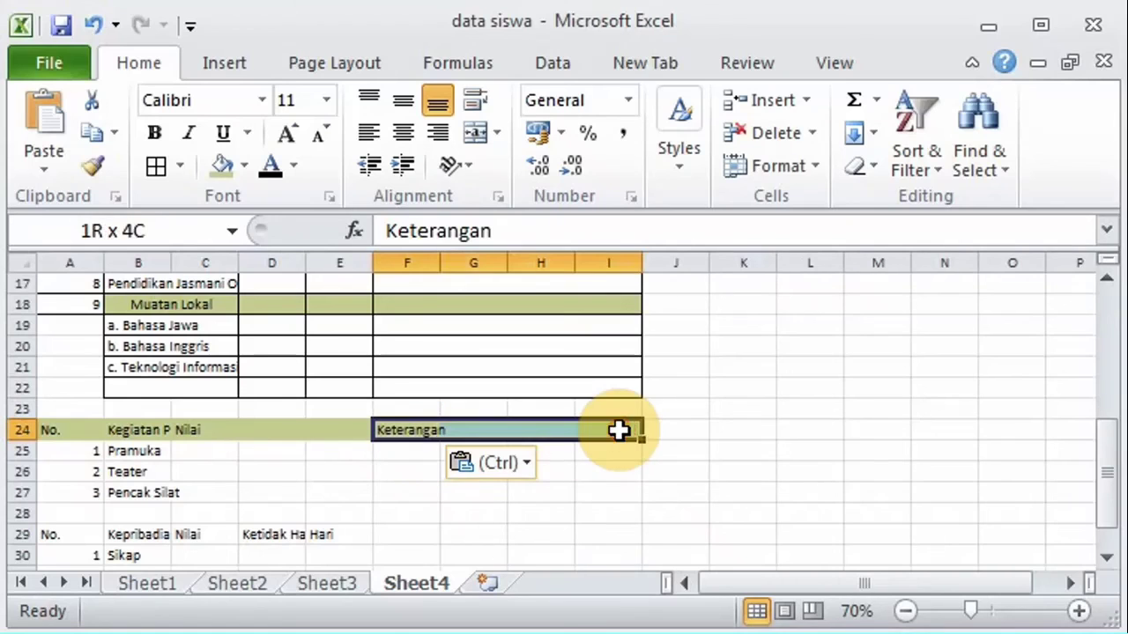
{"action": "left_click", "coordinate": [476, 132]}
{"action": "left_click", "coordinate": [155, 165]}
Step: Move Nilai from C24 to E24 and merge Kegiatan Pengembangan Diri across B24:D24
{"action": "left_click", "coordinate": [339, 430]}
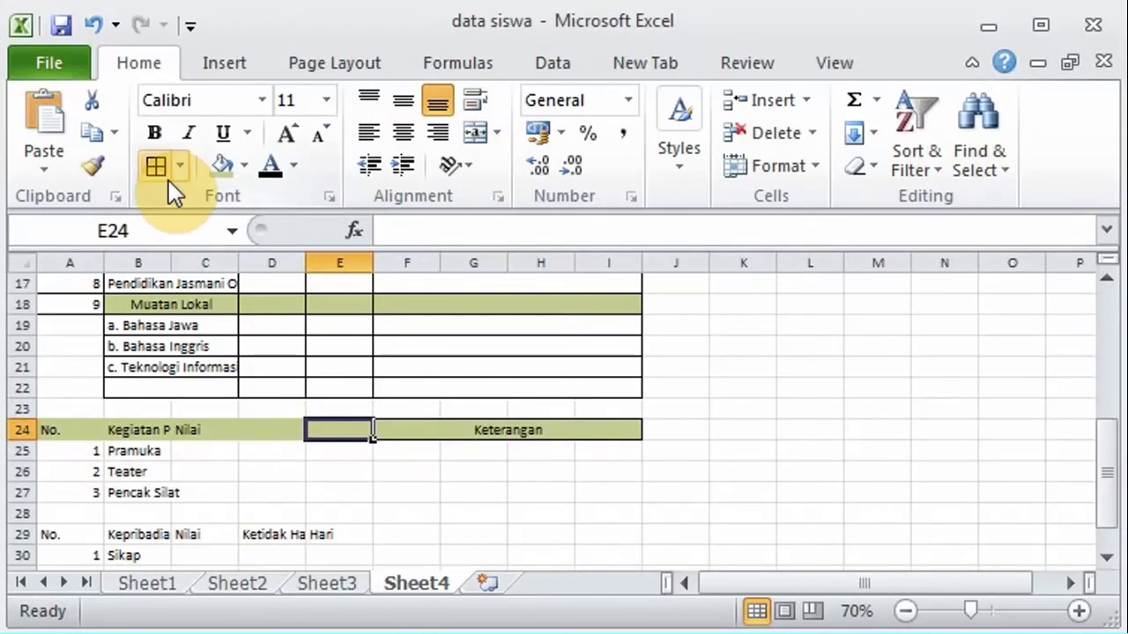
{"action": "left_click_drag", "start_coordinate": [141, 430], "coordinate": [295, 431]}
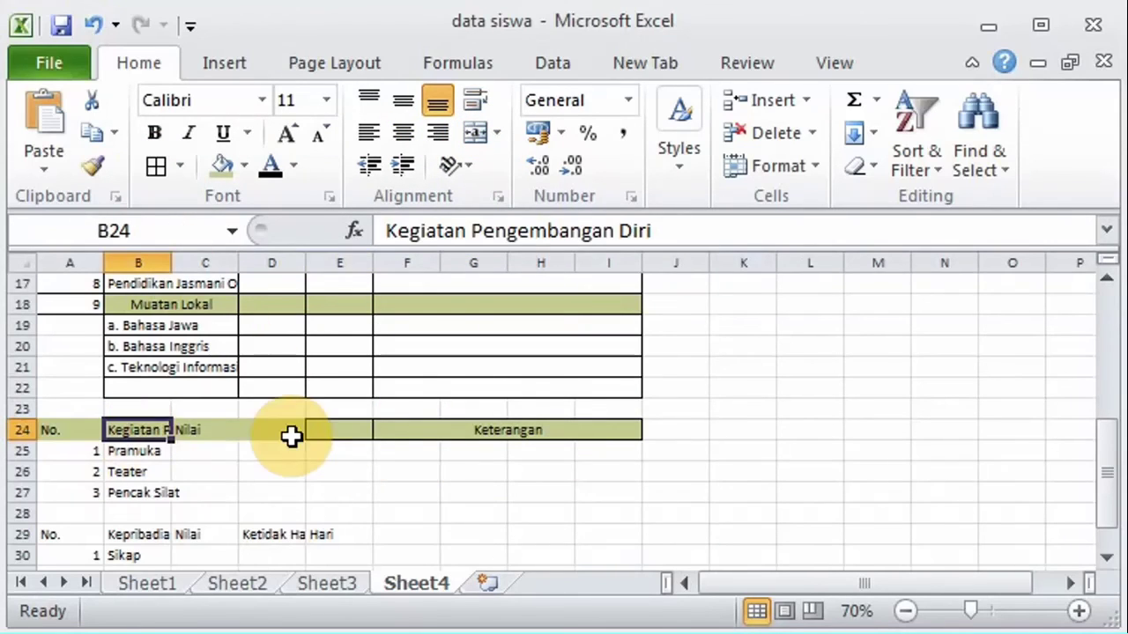
{"action": "left_click", "coordinate": [465, 131]}
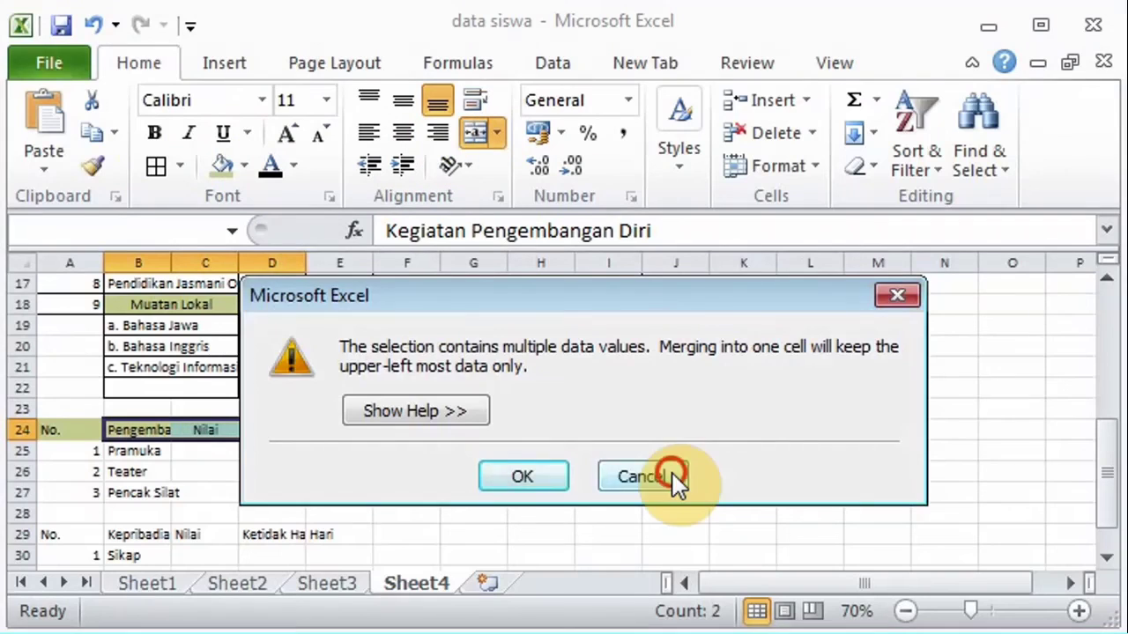
{"action": "left_click", "coordinate": [672, 476]}
{"action": "left_click", "coordinate": [196, 431]}
{"action": "left_click_drag", "start_coordinate": [463, 234], "coordinate": [352, 235]}
{"action": "key", "text": "Delete"}
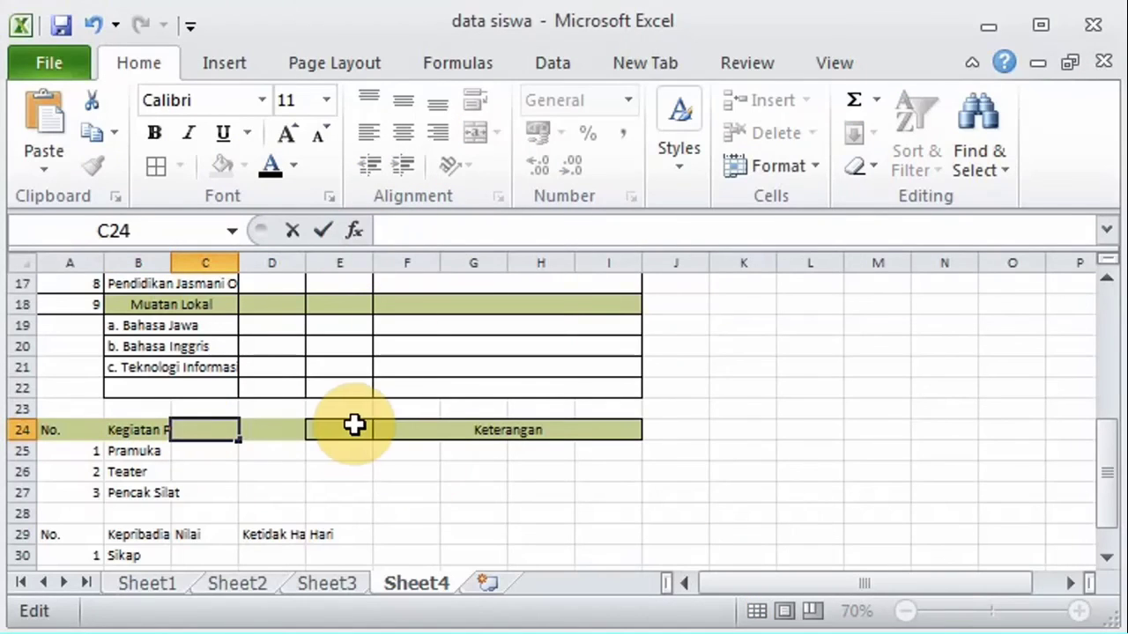
{"action": "left_click", "coordinate": [352, 425]}
{"action": "left_click", "coordinate": [466, 234]}
{"action": "key", "text": "Return"}
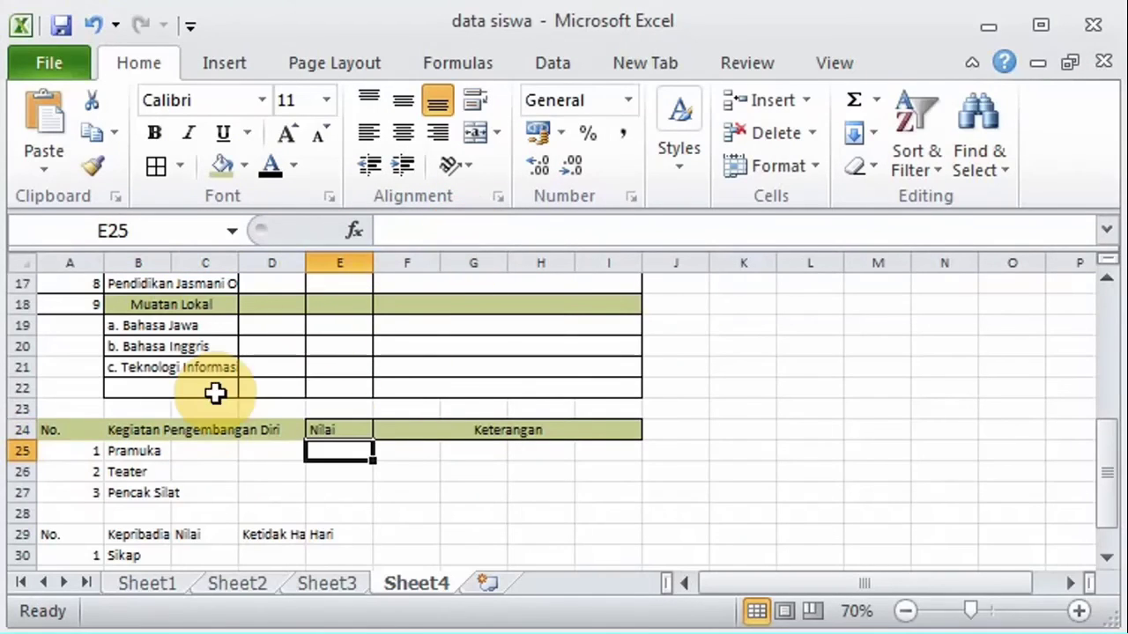
{"action": "left_click_drag", "start_coordinate": [226, 425], "coordinate": [282, 430]}
{"action": "left_click", "coordinate": [467, 136]}
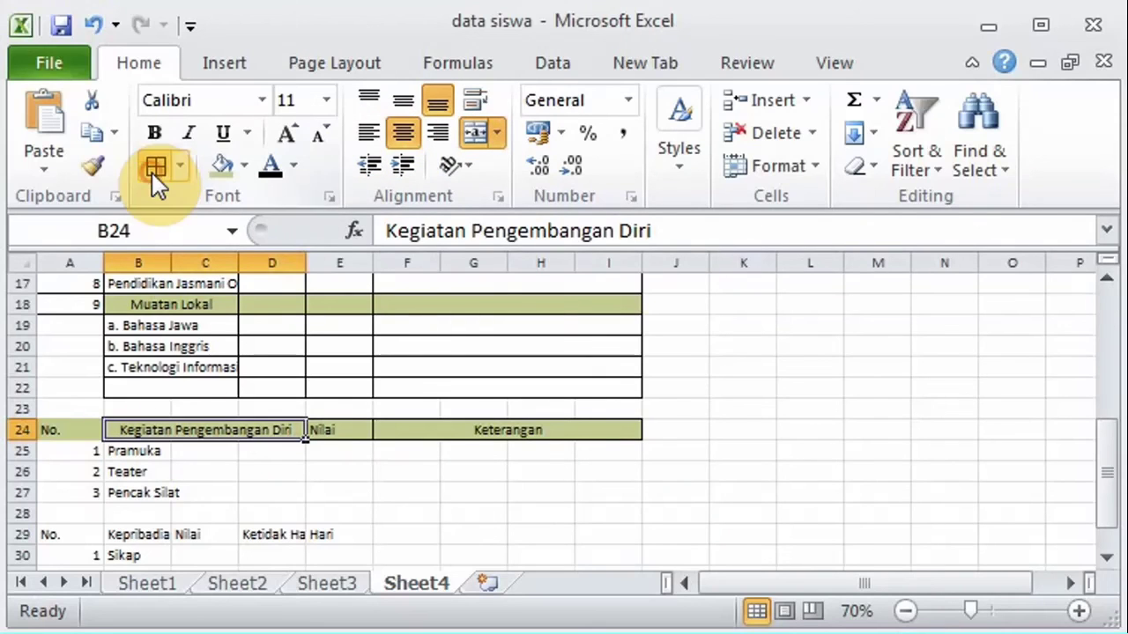
{"action": "left_click", "coordinate": [76, 428]}
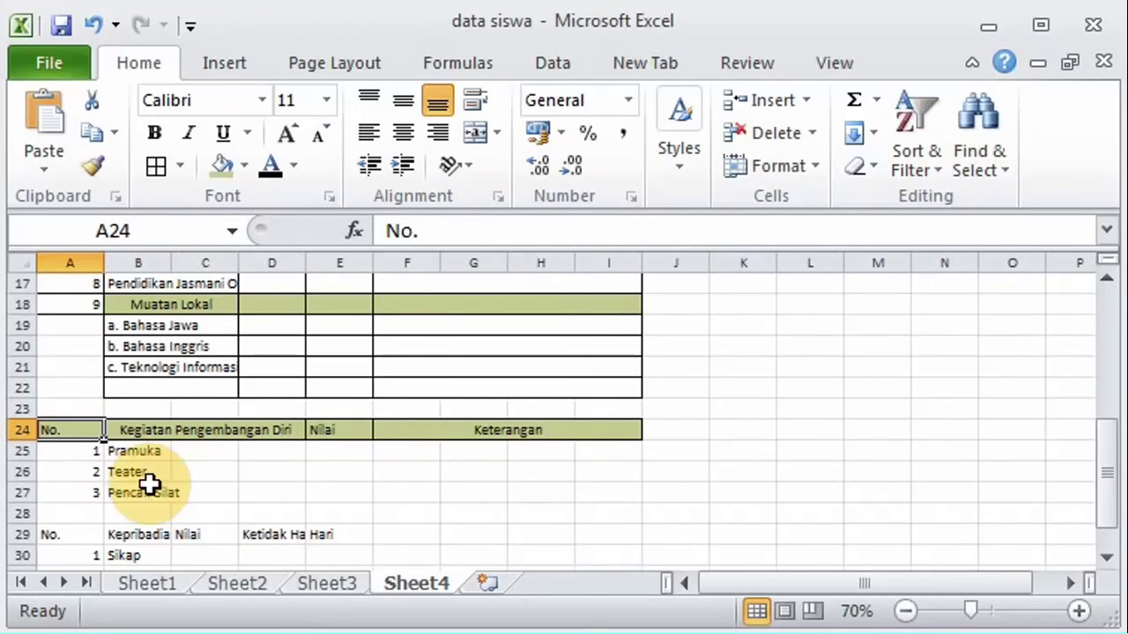
Step: Apply borders to the activity rows A25:I27
{"action": "left_click", "coordinate": [75, 451]}
{"action": "left_click", "coordinate": [622, 501], "text": "shift"}
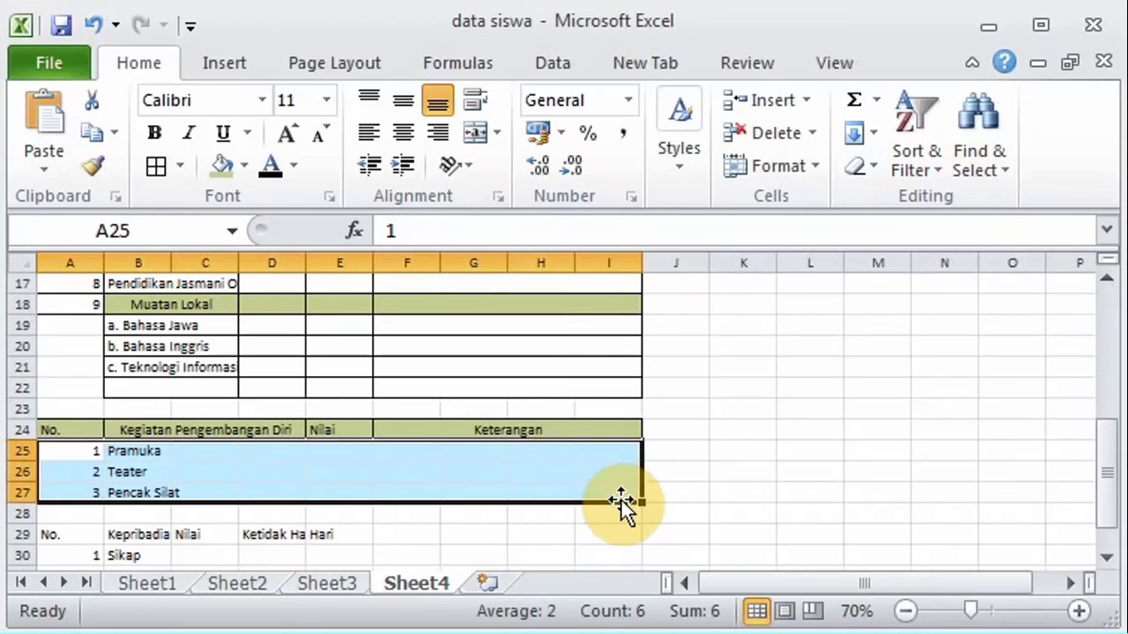
{"action": "left_click", "coordinate": [156, 166]}
Step: Merge Pramuka, Teater and Pencak Silat each across B:D and left-align them
{"action": "left_click", "coordinate": [159, 451]}
{"action": "left_click_drag", "start_coordinate": [263, 462], "coordinate": [269, 453]}
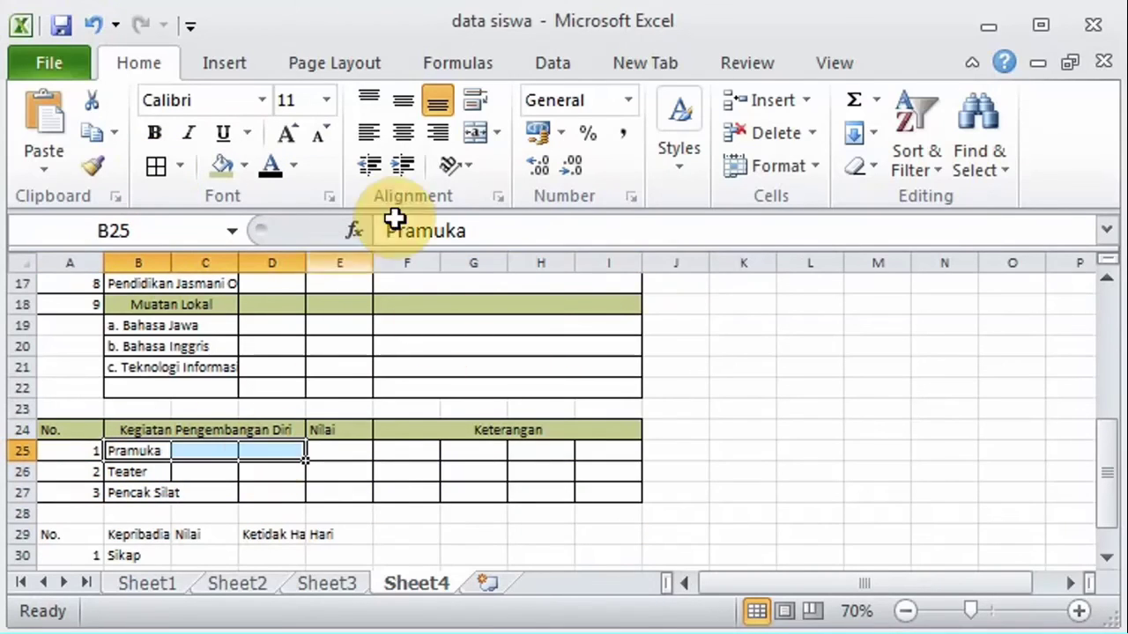
{"action": "left_click", "coordinate": [474, 132]}
{"action": "left_click", "coordinate": [370, 134]}
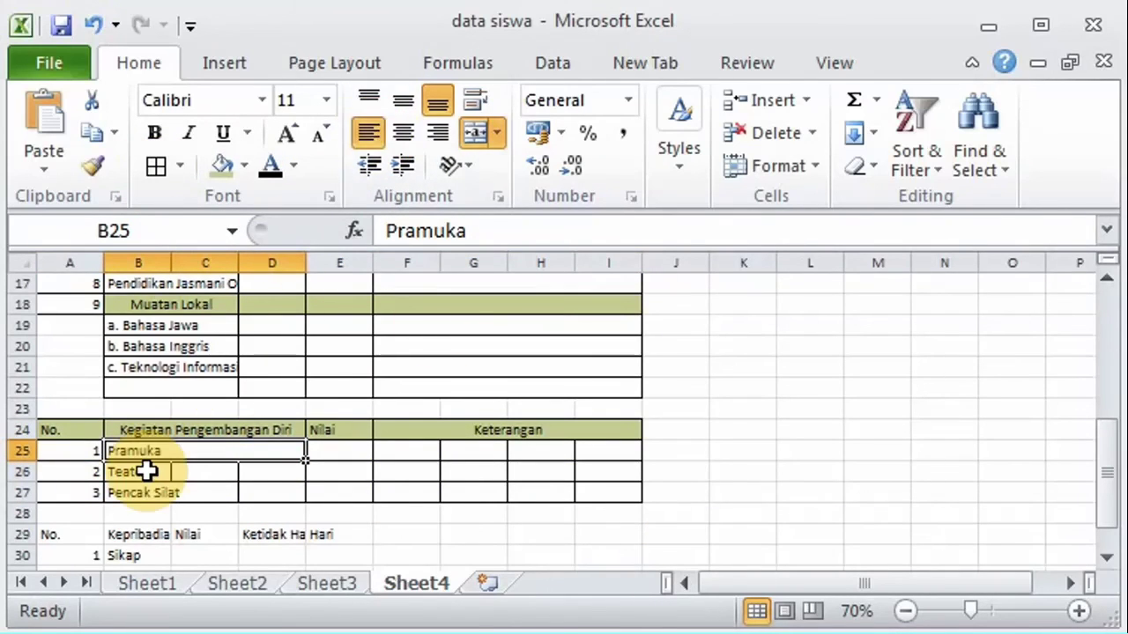
{"action": "left_click_drag", "start_coordinate": [150, 471], "coordinate": [264, 473]}
{"action": "left_click", "coordinate": [476, 132]}
{"action": "left_click", "coordinate": [370, 134]}
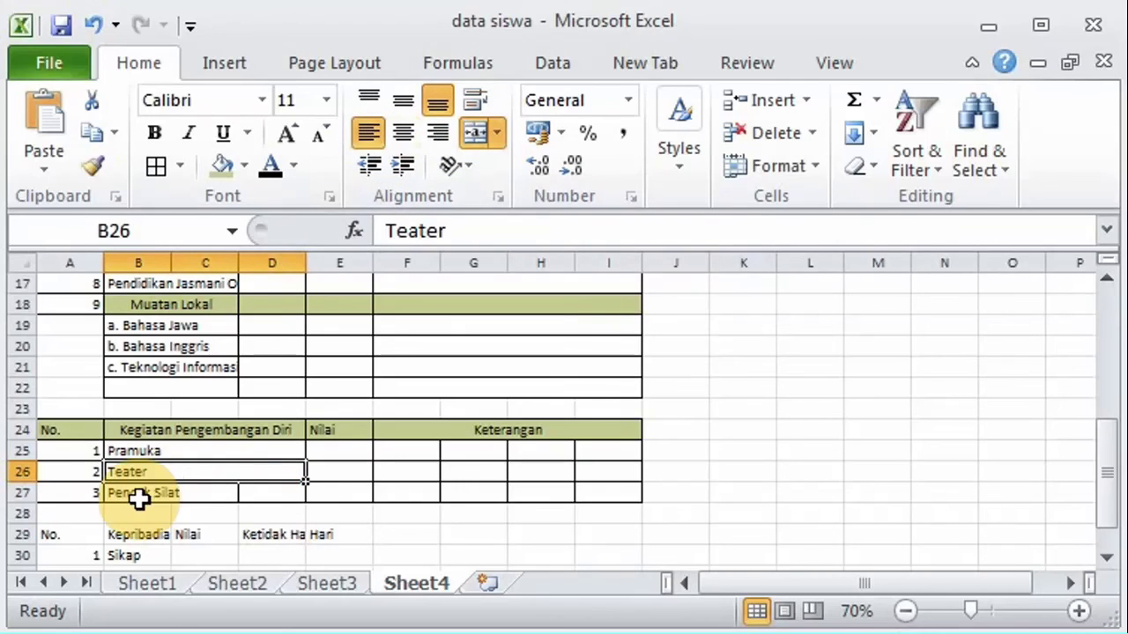
{"action": "left_click_drag", "start_coordinate": [146, 493], "coordinate": [264, 493]}
{"action": "left_click", "coordinate": [475, 132]}
{"action": "left_click", "coordinate": [370, 143]}
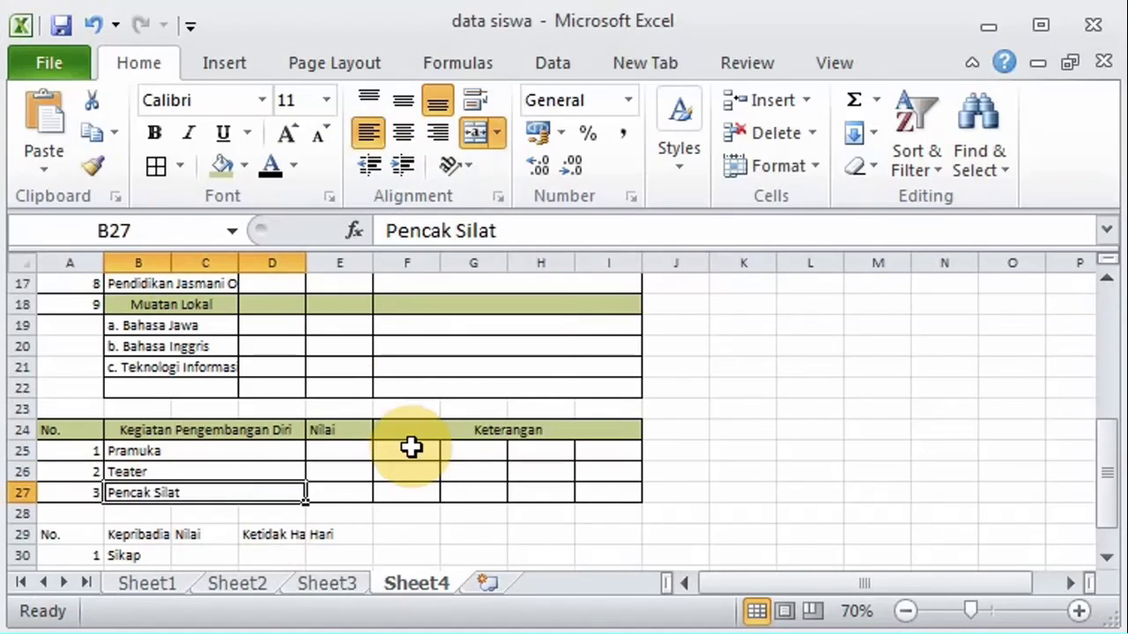
Step: Merge the Keterangan cells F25:I25 and F26:I26, then select F27:I27
{"action": "left_click_drag", "start_coordinate": [411, 451], "coordinate": [617, 451]}
{"action": "left_click", "coordinate": [484, 134]}
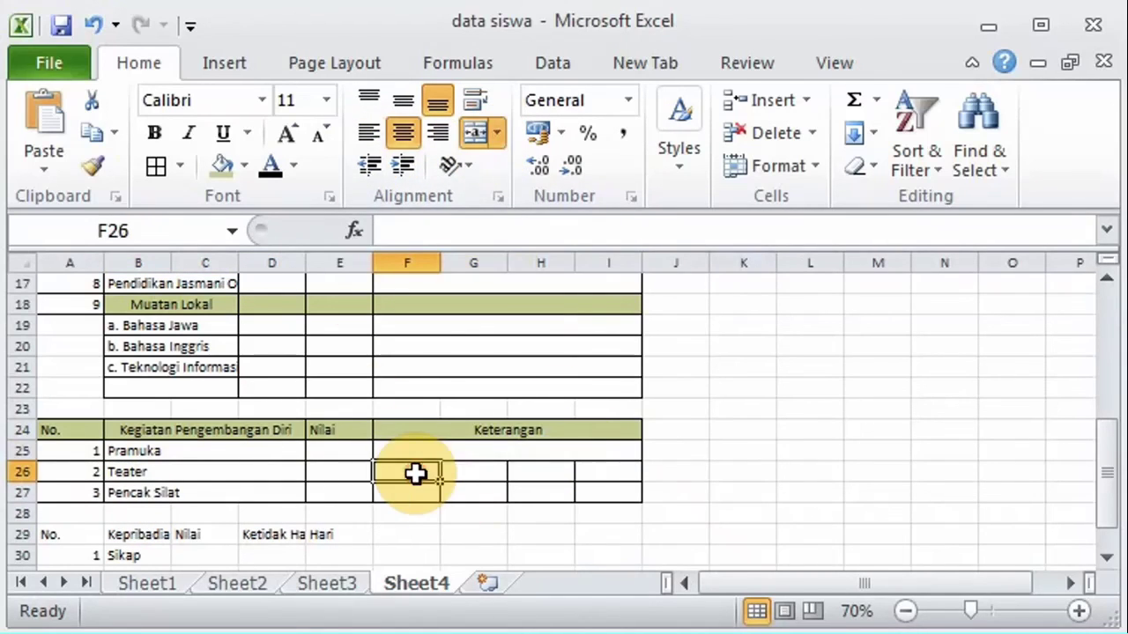
{"action": "left_click_drag", "start_coordinate": [410, 472], "coordinate": [616, 474]}
{"action": "left_click", "coordinate": [475, 132]}
{"action": "left_click_drag", "start_coordinate": [412, 496], "coordinate": [594, 493]}
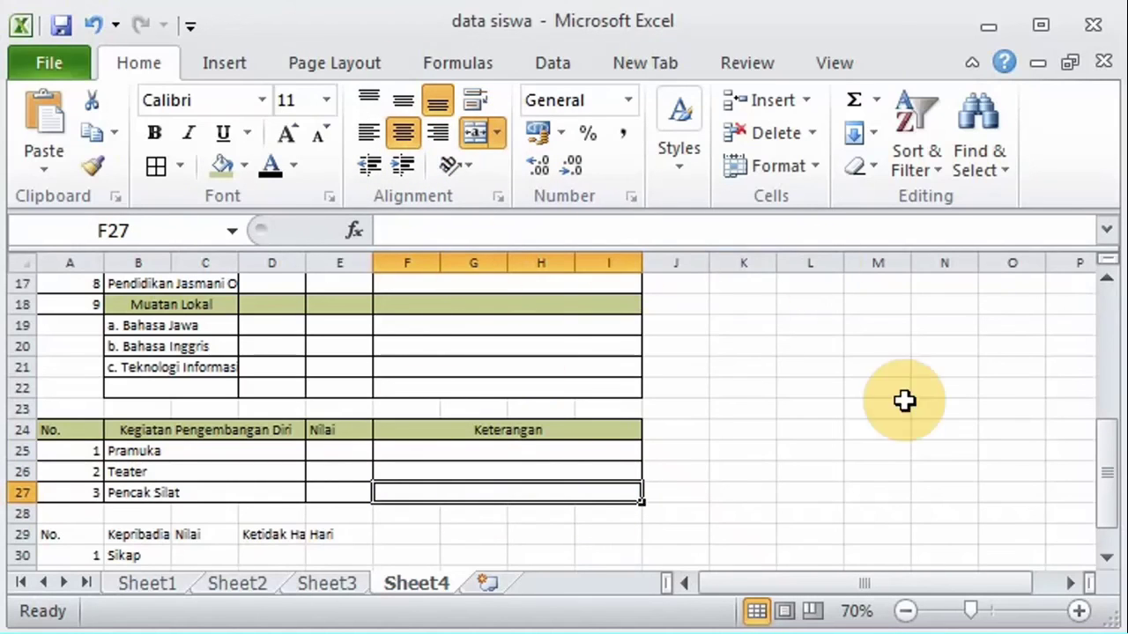
Step: Fill header row A29:I29 green and move Ketidak Hadiran to F29, merged across F–H
{"action": "scroll", "coordinate": [1107, 556], "scroll_direction": "down", "scroll_amount": 2}
{"action": "left_click_drag", "start_coordinate": [76, 410], "coordinate": [609, 411]}
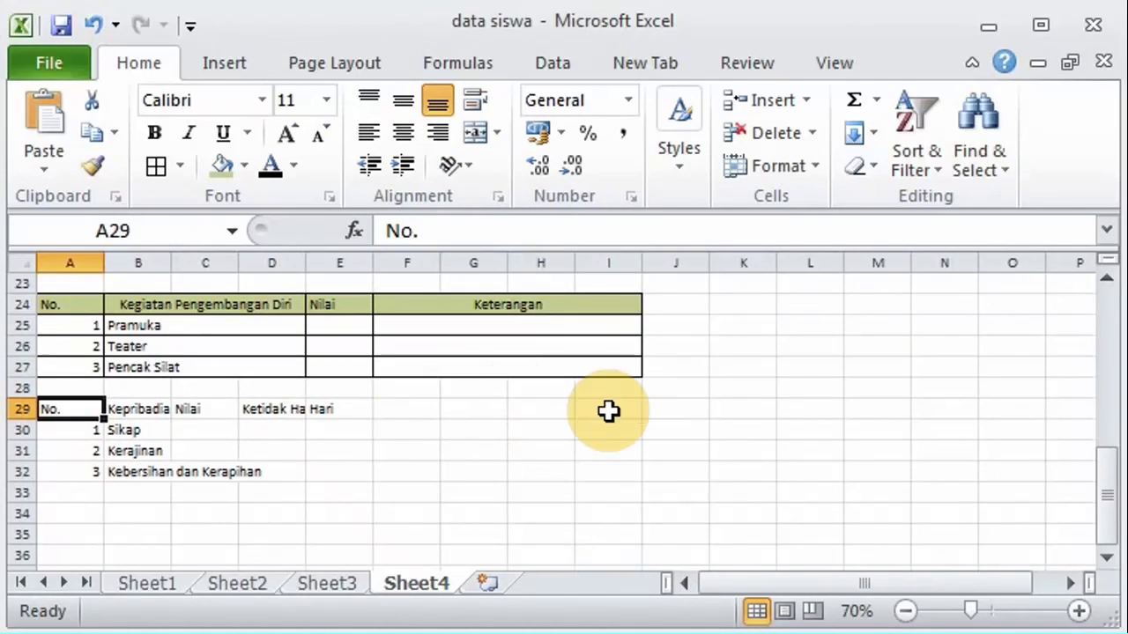
{"action": "left_click", "coordinate": [220, 166]}
{"action": "left_click", "coordinate": [130, 405]}
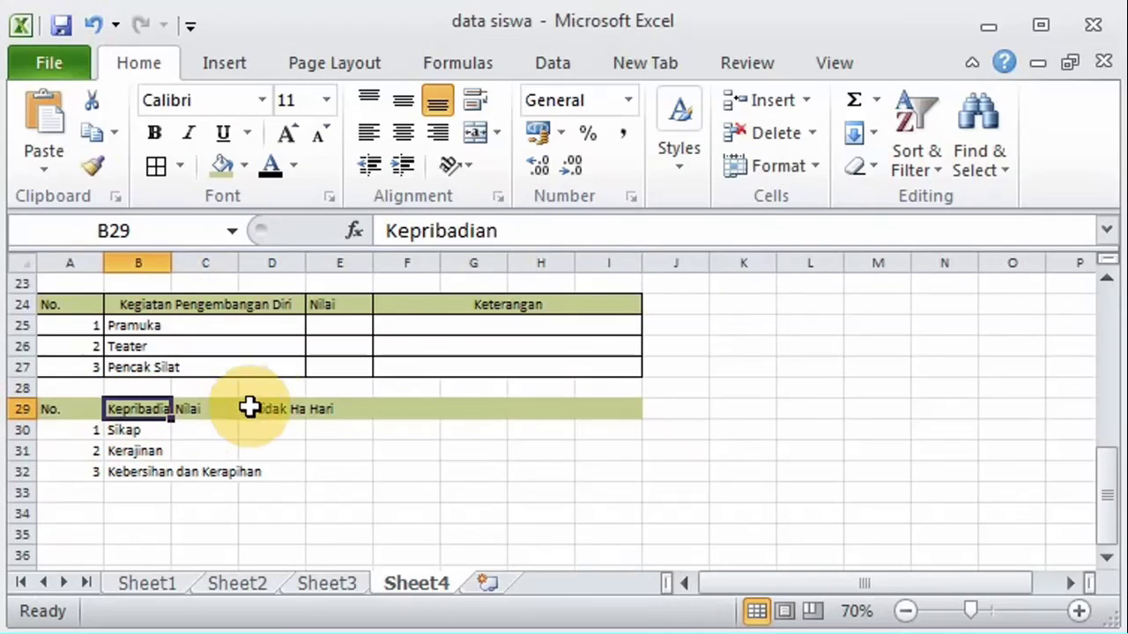
{"action": "left_click", "coordinate": [260, 412]}
{"action": "left_click_drag", "start_coordinate": [563, 231], "coordinate": [357, 232]}
{"action": "key", "text": "ctrl+c"}
{"action": "key", "text": "BackSpace"}
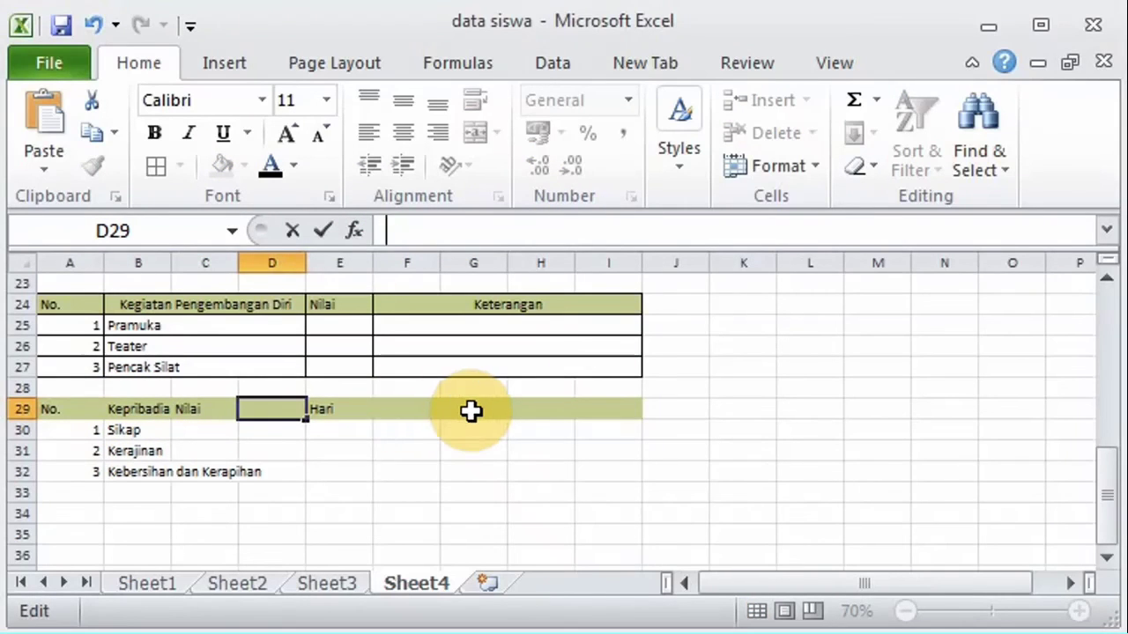
{"action": "left_click", "coordinate": [418, 410]}
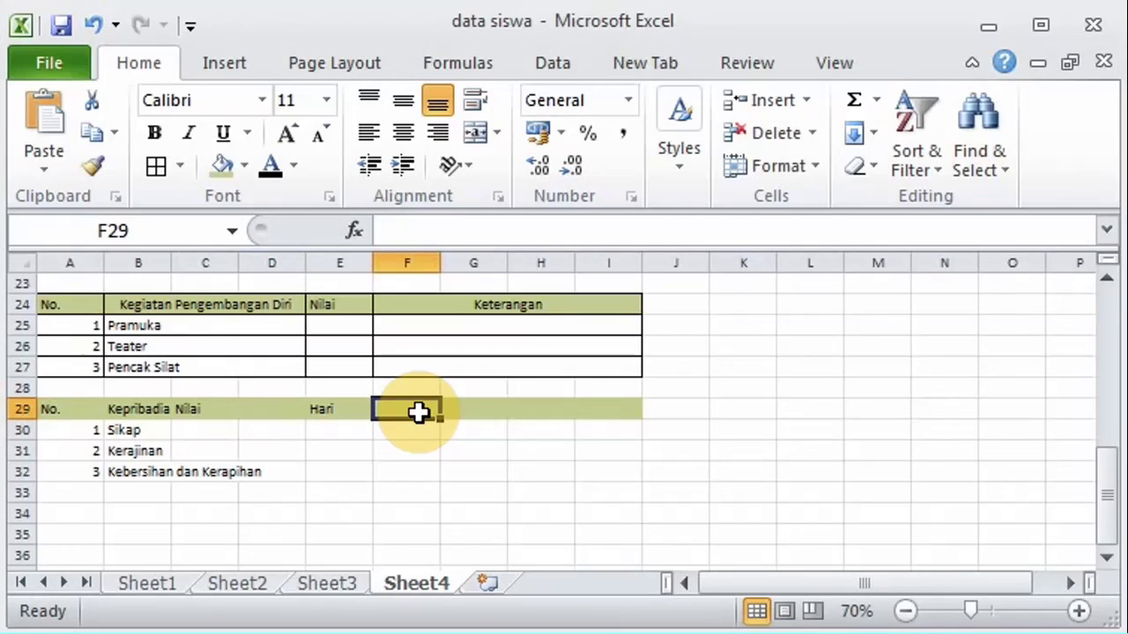
{"action": "key", "text": "ctrl+v"}
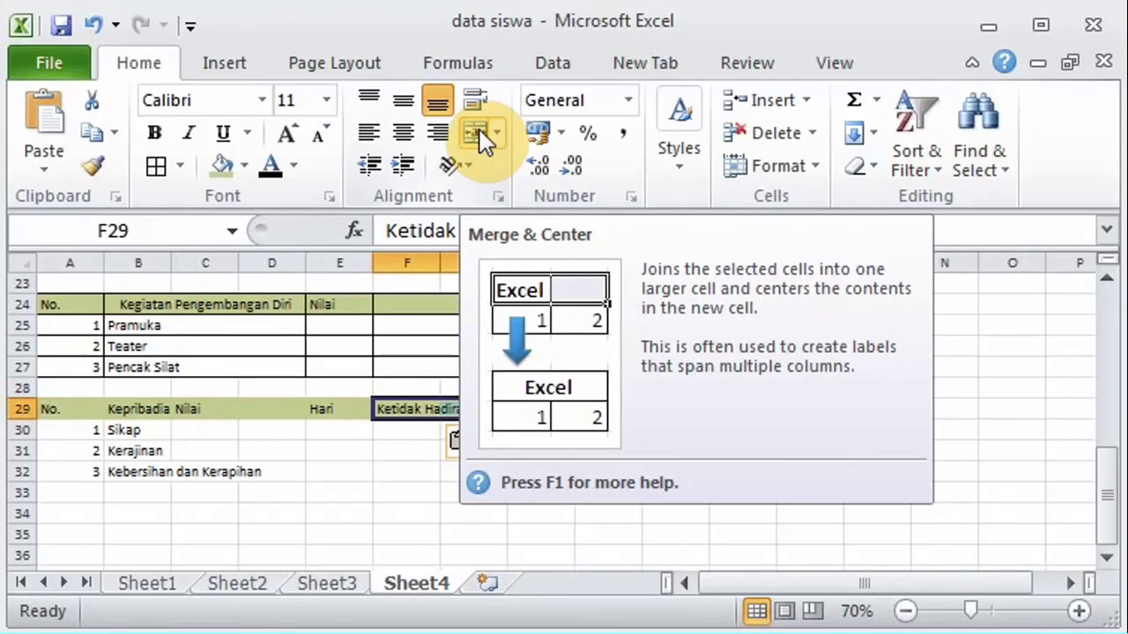
{"action": "left_click", "coordinate": [479, 129]}
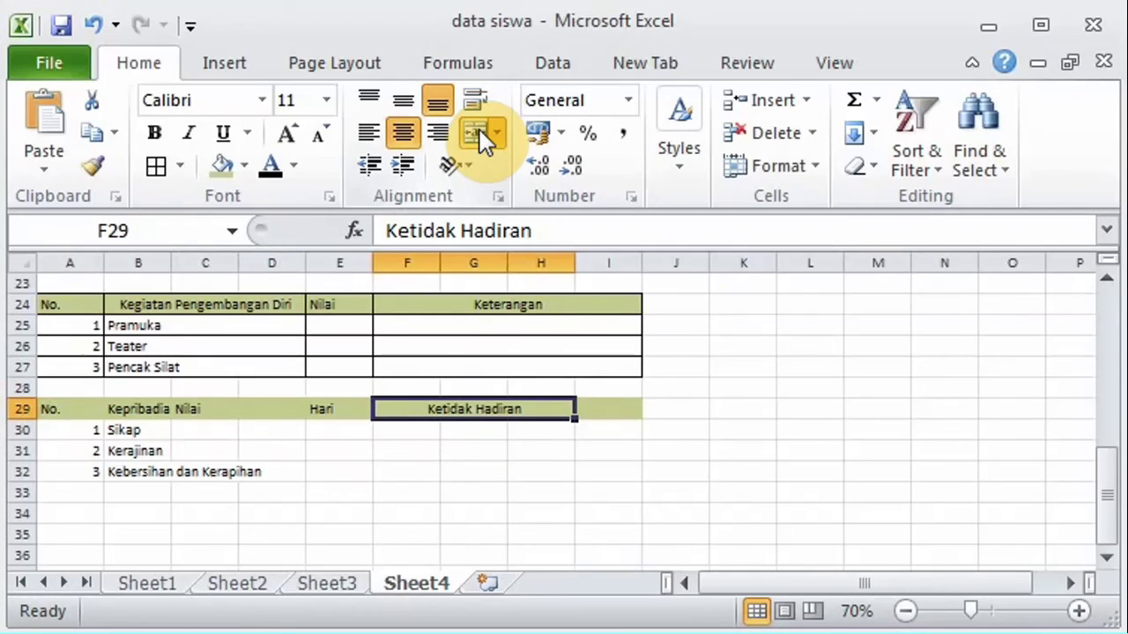
Step: Clear Hari from E29, move Nilai from C29 into E29, and border those header cells
{"action": "left_click", "coordinate": [335, 413]}
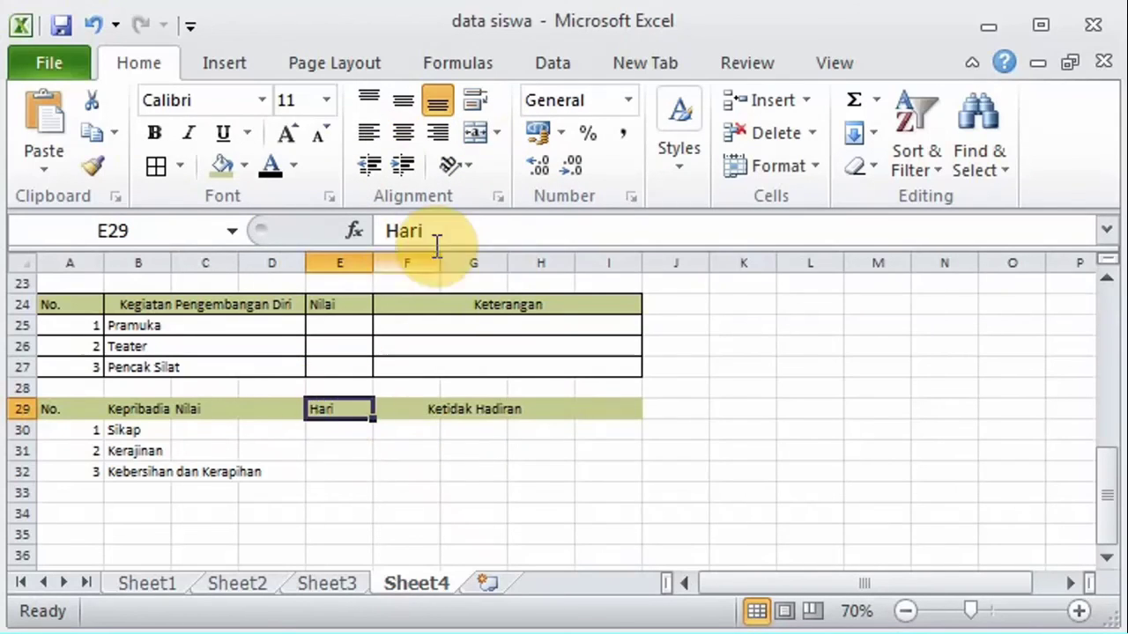
{"action": "left_click", "coordinate": [437, 235]}
{"action": "key", "text": "BackSpace"}
{"action": "key", "text": "BackSpace"}
{"action": "key", "text": "BackSpace"}
{"action": "left_click", "coordinate": [623, 417]}
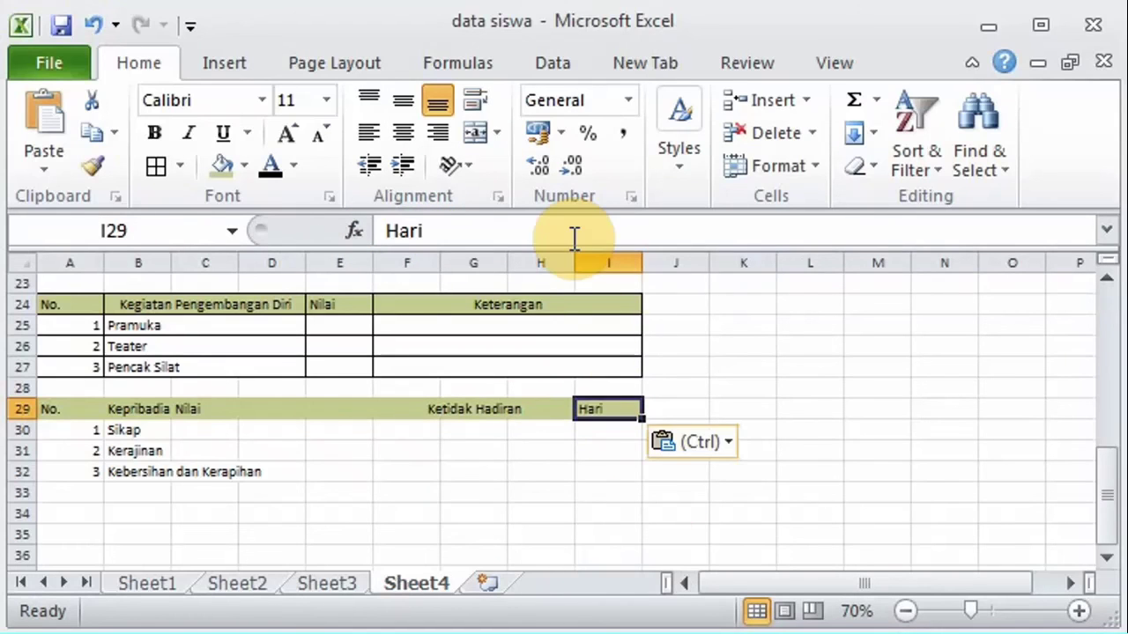
{"action": "left_click", "coordinate": [505, 409]}
{"action": "left_click", "coordinate": [151, 167]}
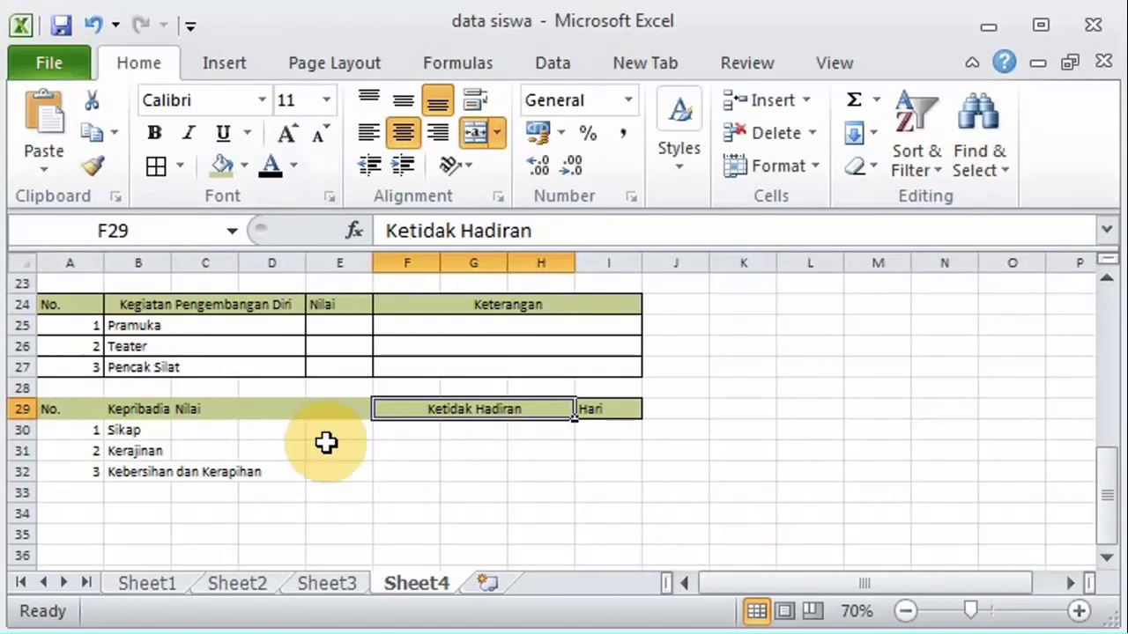
{"action": "left_click", "coordinate": [333, 412]}
{"action": "left_click", "coordinate": [202, 408]}
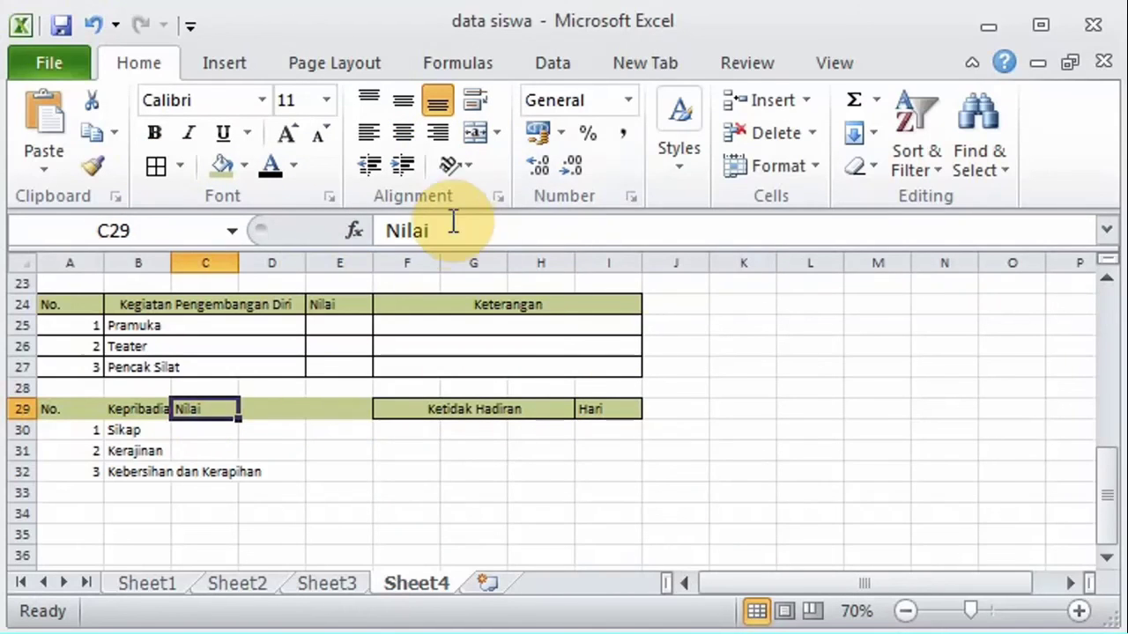
{"action": "left_click_drag", "start_coordinate": [436, 231], "coordinate": [368, 231]}
{"action": "key", "text": "BackSpace"}
{"action": "left_click", "coordinate": [349, 406]}
{"action": "type", "text": "Nilai"}
{"action": "left_click", "coordinate": [155, 170]}
Step: Merge Kepribadian across B29:D29 and border it and the No. header
{"action": "left_click", "coordinate": [265, 406]}
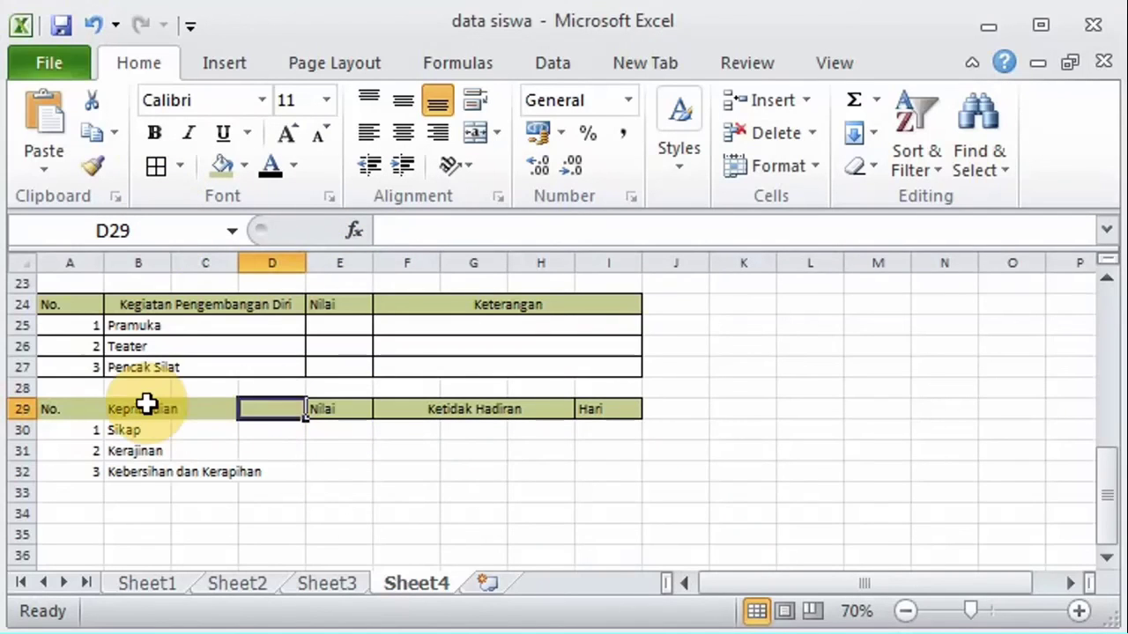
{"action": "left_click_drag", "start_coordinate": [145, 406], "coordinate": [264, 408]}
{"action": "left_click", "coordinate": [474, 134]}
{"action": "left_click", "coordinate": [157, 169]}
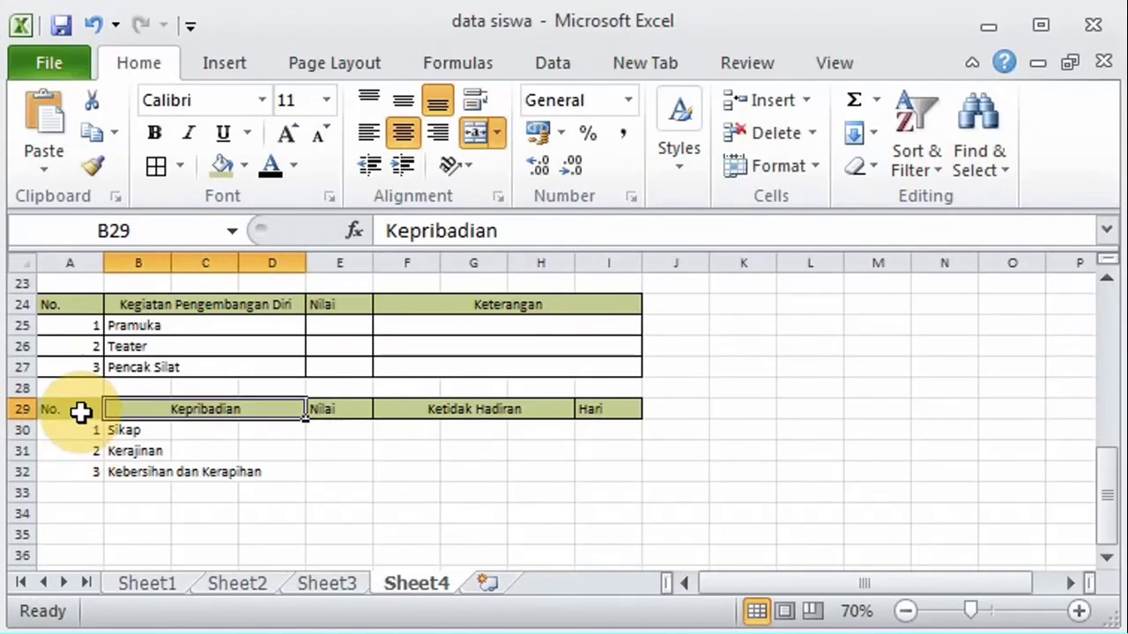
{"action": "left_click", "coordinate": [78, 411]}
{"action": "left_click", "coordinate": [157, 168]}
Step: Merge and left-align Sikap, Kerajinan and Kebersihan dan Kerapihan across B:D in rows 30–32
{"action": "left_click", "coordinate": [138, 430]}
{"action": "mouse_move", "coordinate": [141, 430]}
{"action": "left_mouse_down"}
{"action": "mouse_move", "coordinate": [264, 430]}
{"action": "mouse_move", "coordinate": [265, 450]}
{"action": "left_mouse_up"}
{"action": "left_click", "coordinate": [474, 134]}
{"action": "left_click", "coordinate": [368, 132]}
{"action": "left_click", "coordinate": [140, 450]}
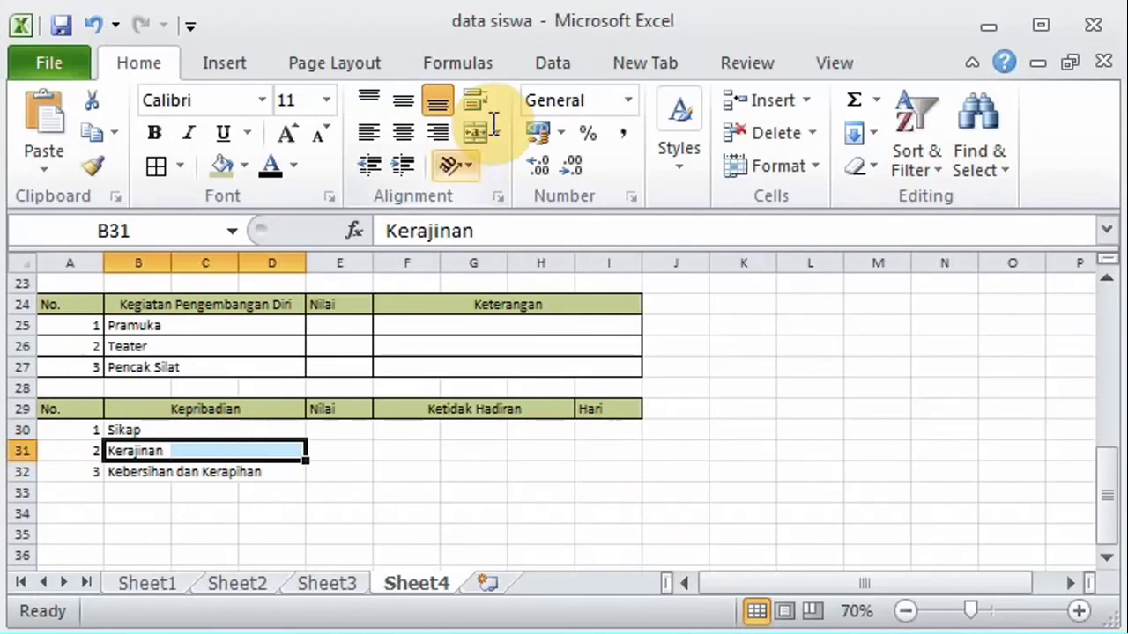
{"action": "left_click", "coordinate": [368, 132]}
{"action": "left_click_drag", "start_coordinate": [141, 472], "coordinate": [264, 471]}
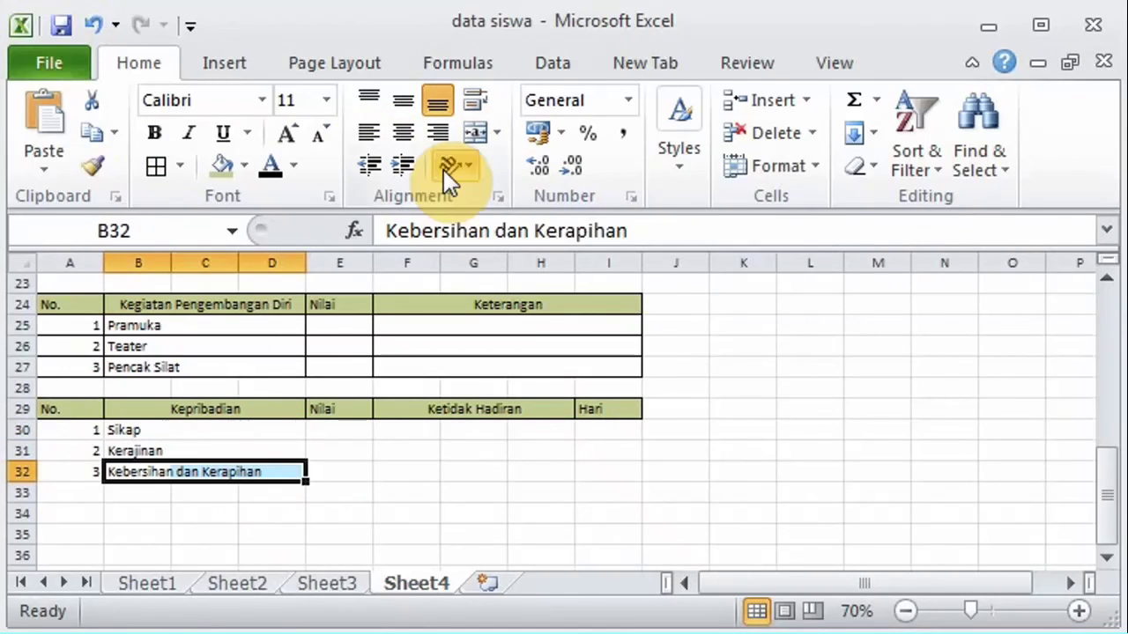
{"action": "left_click", "coordinate": [368, 132]}
Step: Merge F:H in rows 30–32 and apply All Borders to A29:I32
{"action": "left_click_drag", "start_coordinate": [407, 431], "coordinate": [538, 430]}
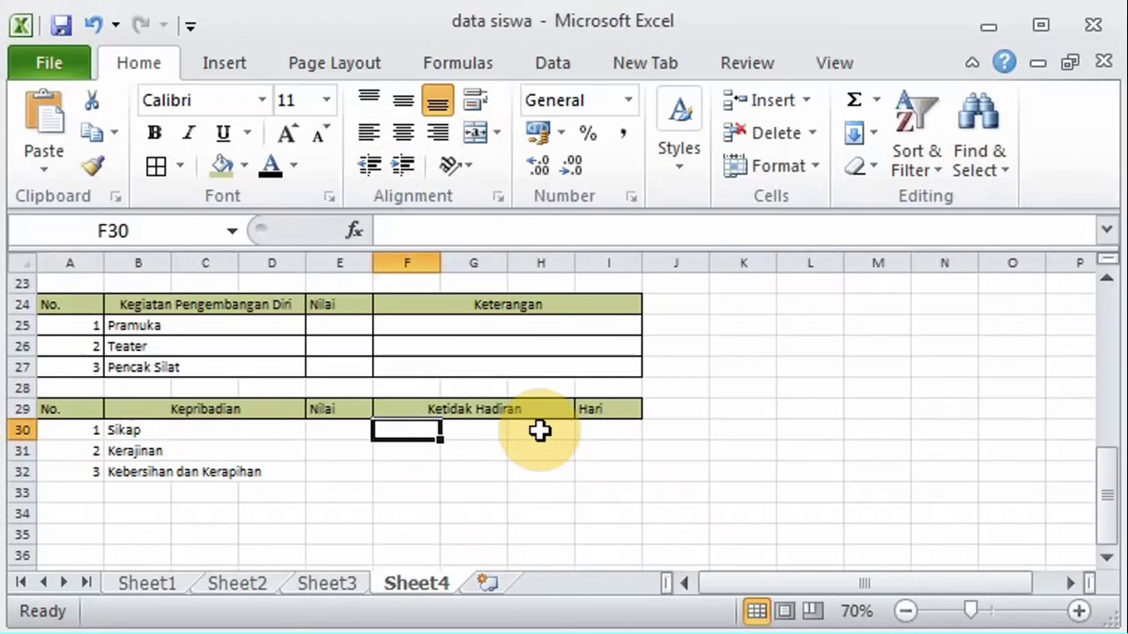
{"action": "left_click", "coordinate": [475, 132]}
{"action": "left_click_drag", "start_coordinate": [413, 451], "coordinate": [533, 451]}
{"action": "left_click", "coordinate": [476, 132]}
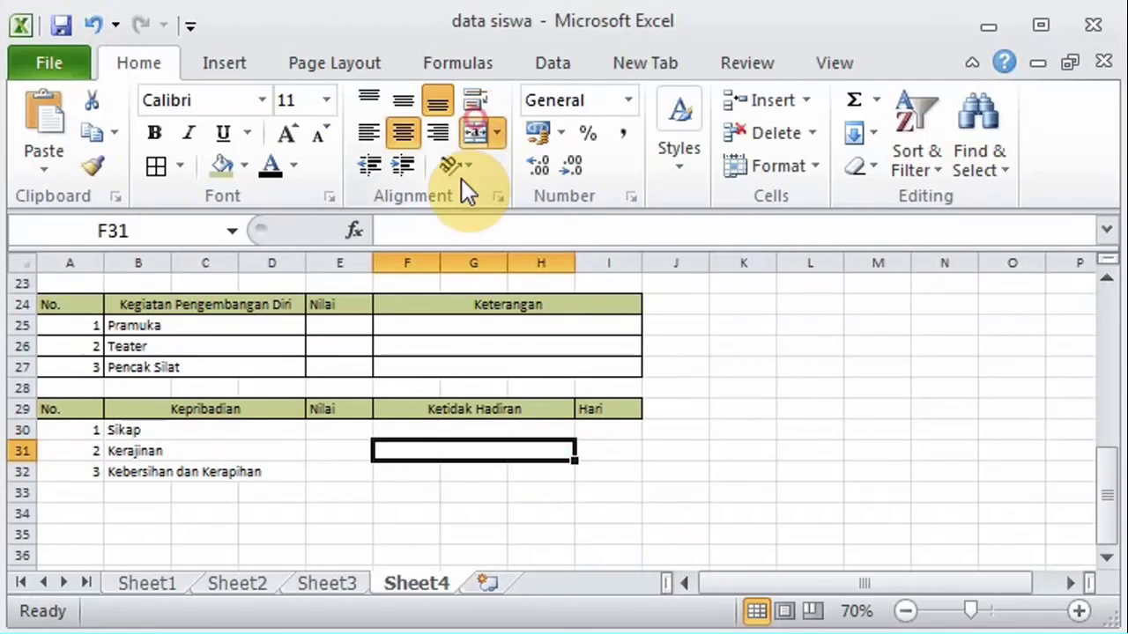
{"action": "left_click", "coordinate": [408, 472]}
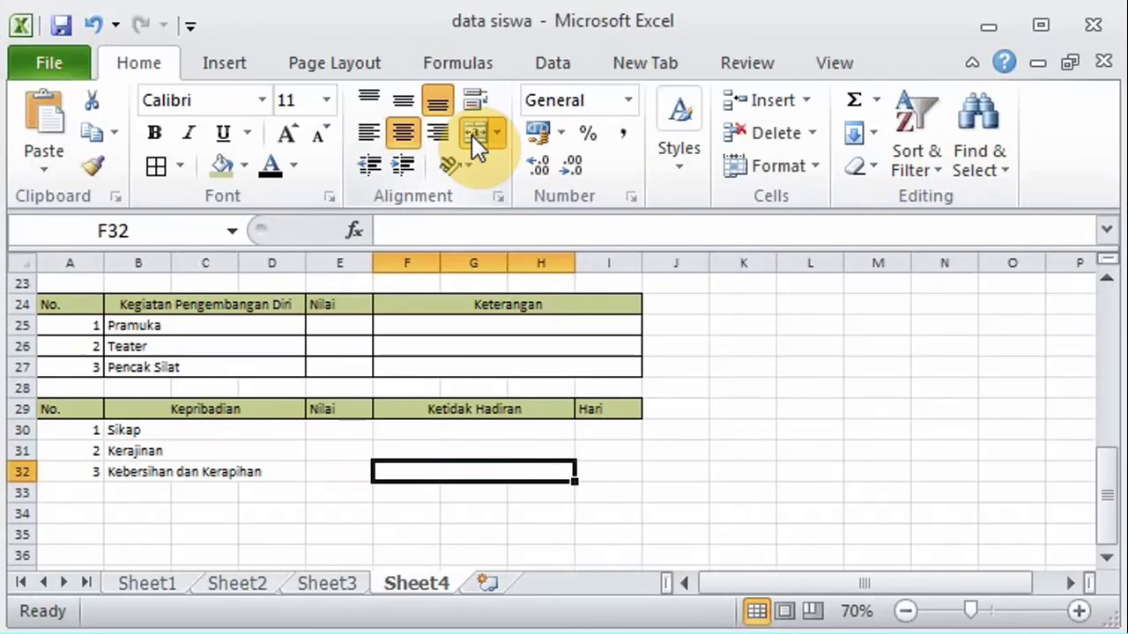
{"action": "left_click", "coordinate": [70, 413]}
{"action": "left_click", "coordinate": [597, 471], "text": "shift"}
{"action": "left_click", "coordinate": [154, 167]}
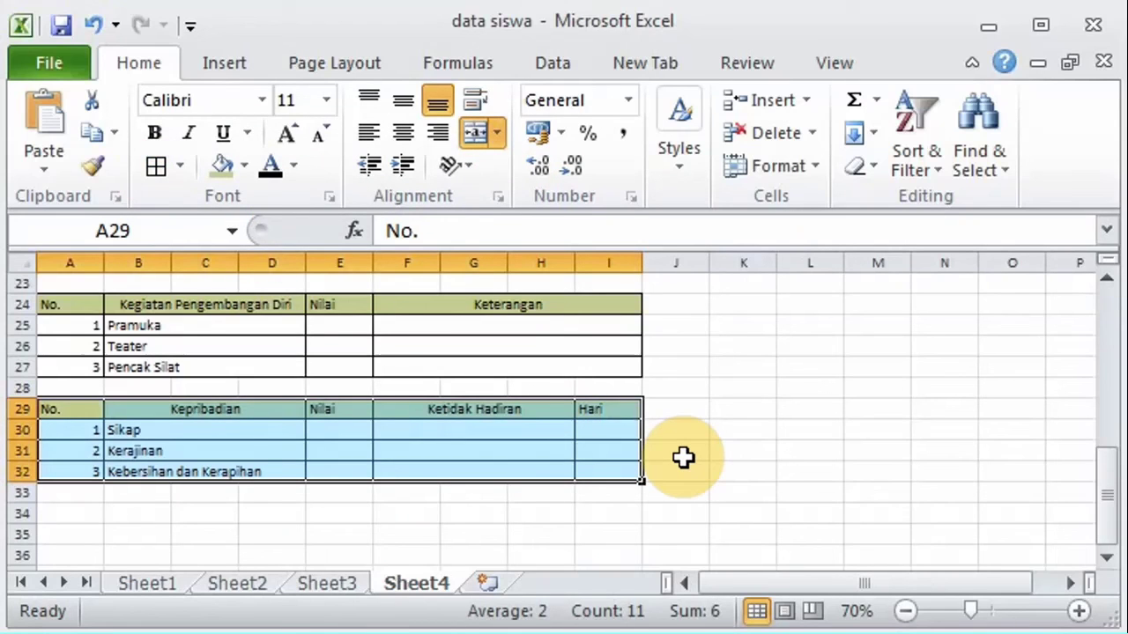
Step: Widen column C of the grade table to give the subject names more room
{"action": "left_click", "coordinate": [715, 413]}
{"action": "scroll", "coordinate": [1107, 304], "scroll_direction": "up", "scroll_amount": 1}
{"action": "scroll", "coordinate": [1107, 300], "scroll_direction": "up", "scroll_amount": 6}
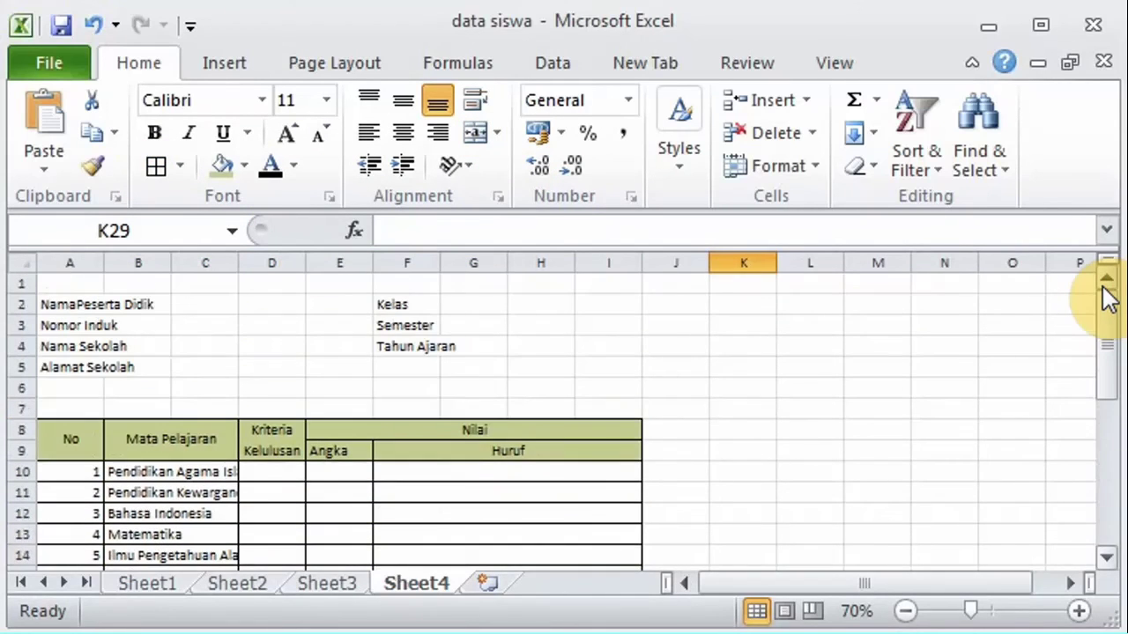
{"action": "left_click", "coordinate": [1107, 558]}
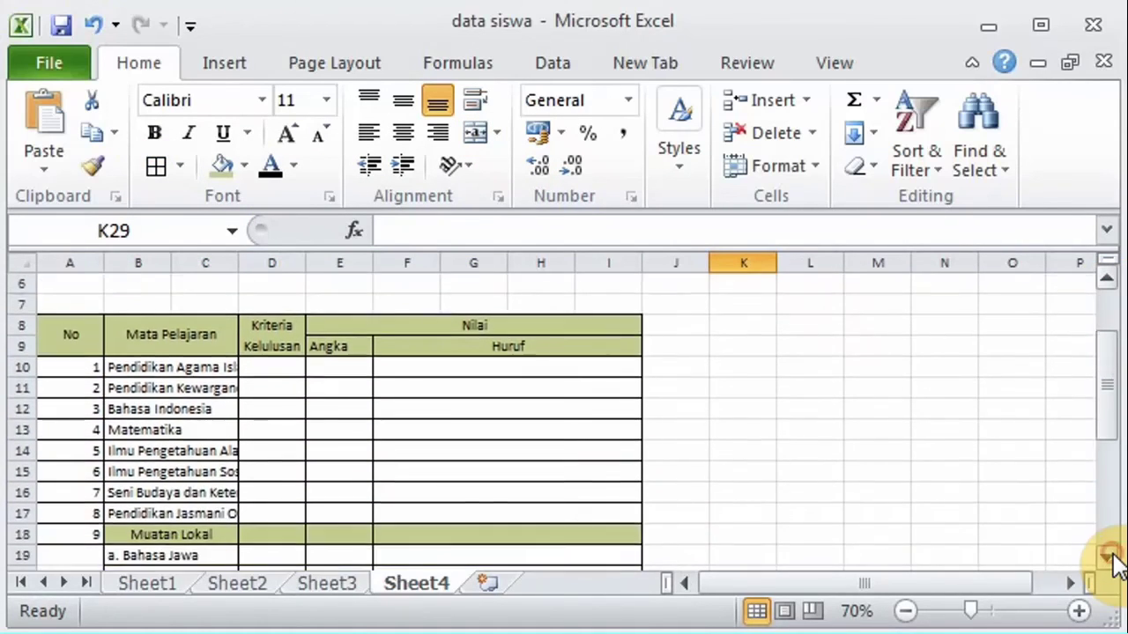
{"action": "left_click", "coordinate": [1106, 278]}
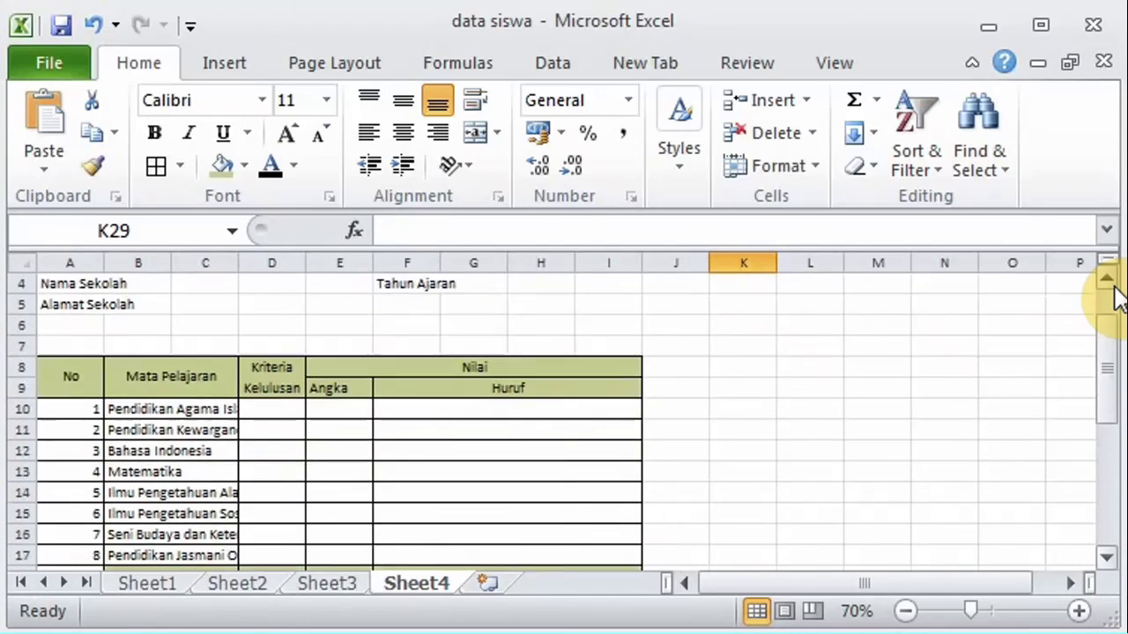
{"action": "left_click_drag", "start_coordinate": [238, 263], "coordinate": [304, 262]}
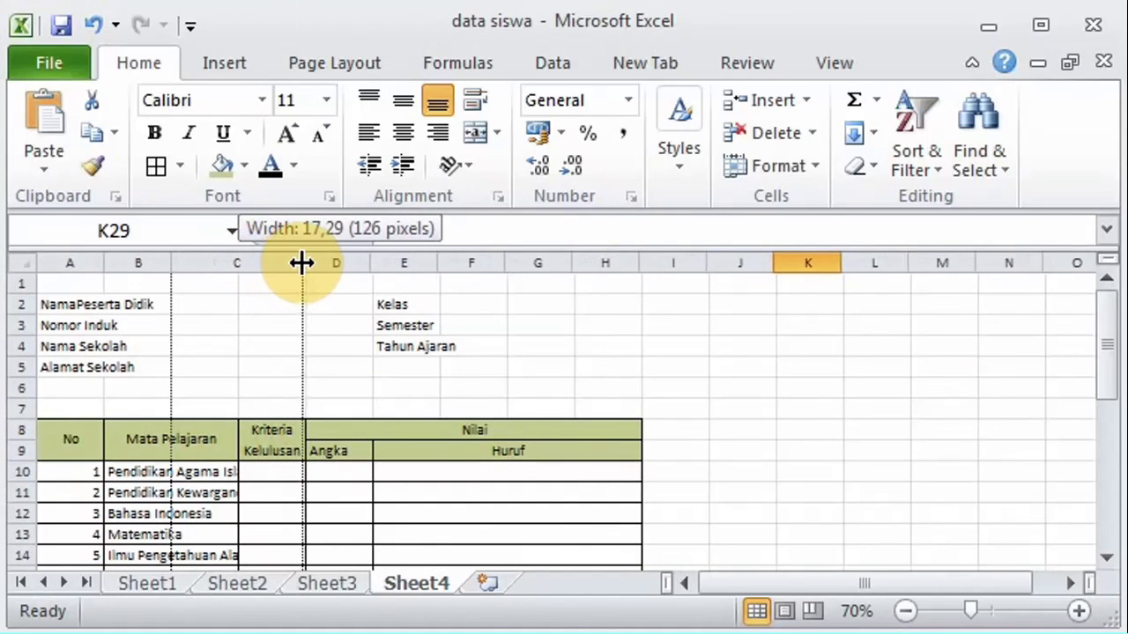
Step: Widen column C further until names like Pendidikan Kewarganegaraan fit on one line
{"action": "left_click", "coordinate": [1107, 557]}
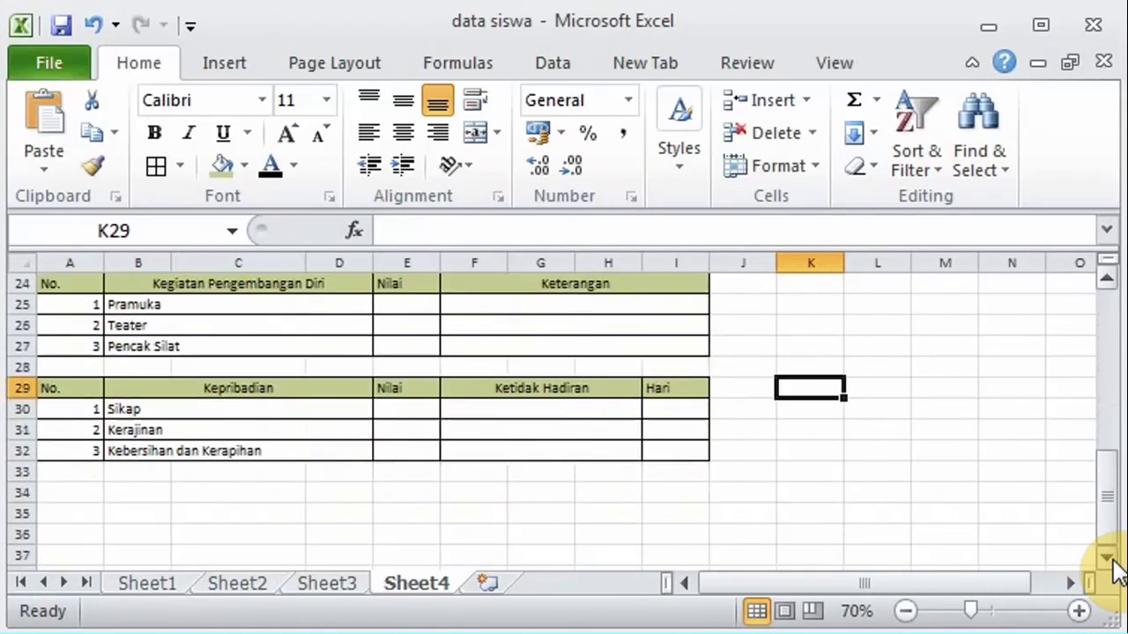
{"action": "left_click", "coordinate": [1106, 278]}
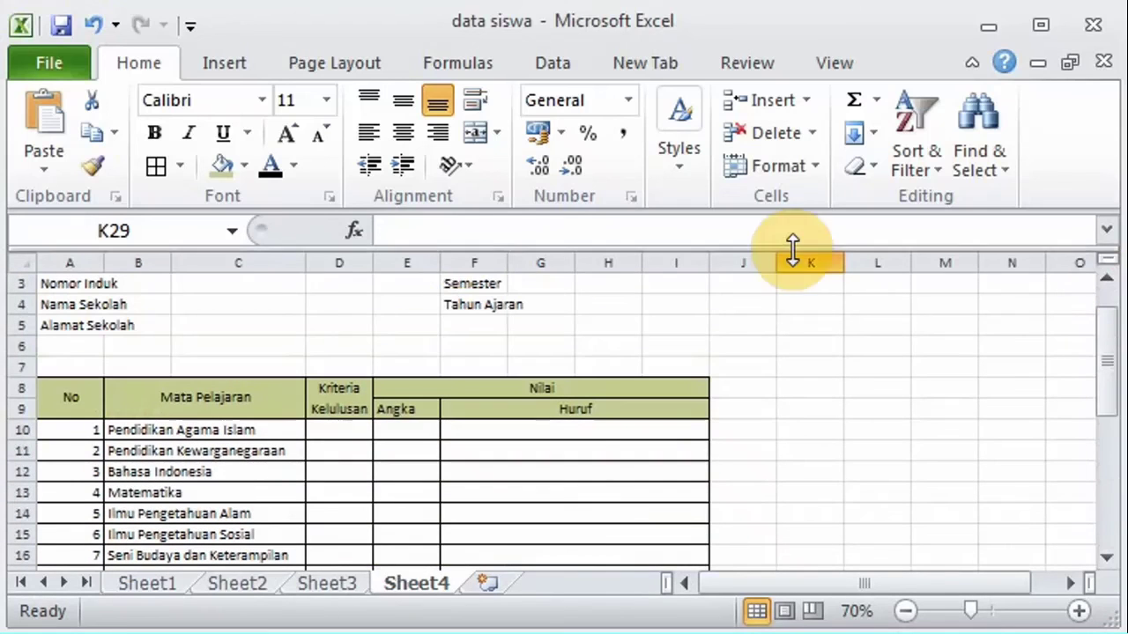
{"action": "left_click_drag", "start_coordinate": [306, 262], "coordinate": [372, 260]}
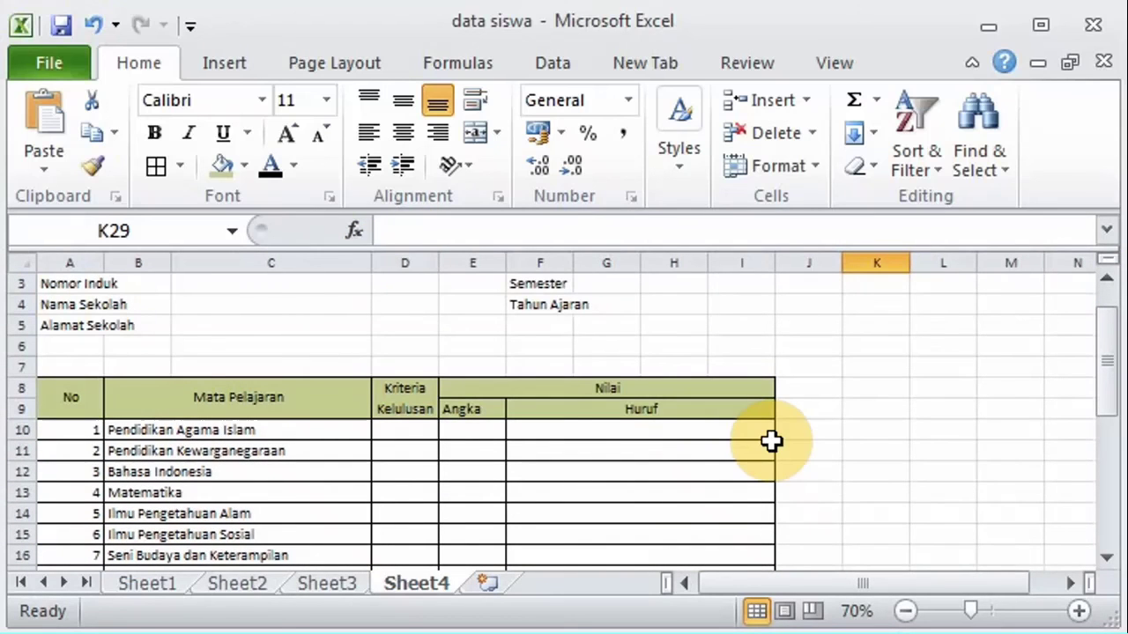
{"action": "left_click", "coordinate": [1107, 557]}
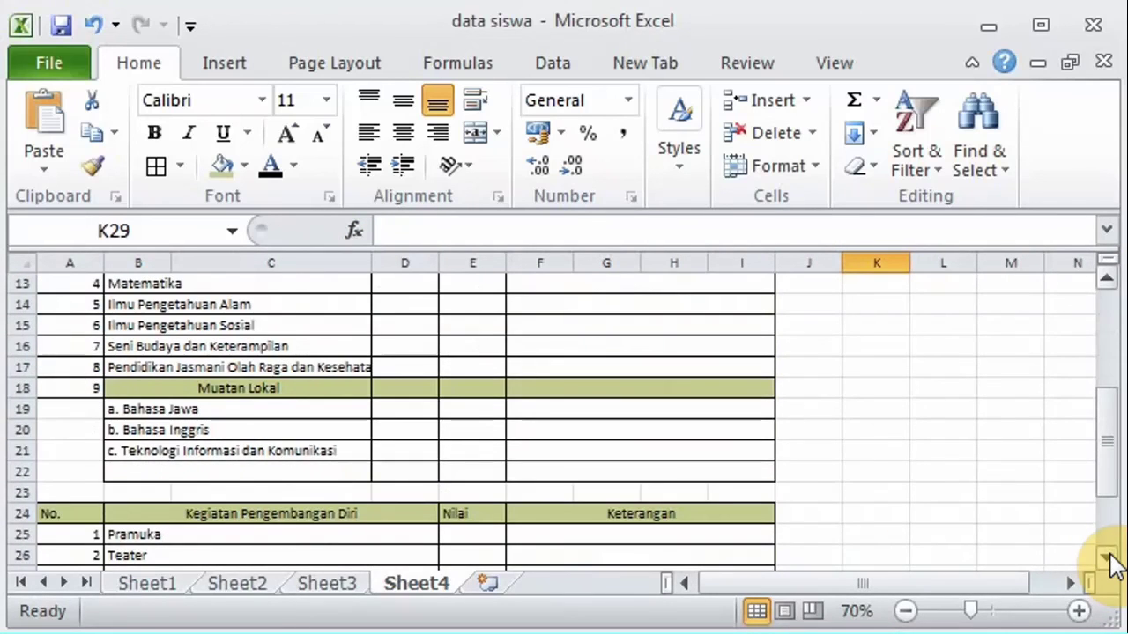
{"action": "left_click", "coordinate": [1107, 280]}
{"action": "left_click", "coordinate": [1107, 280]}
{"action": "left_click", "coordinate": [1107, 280]}
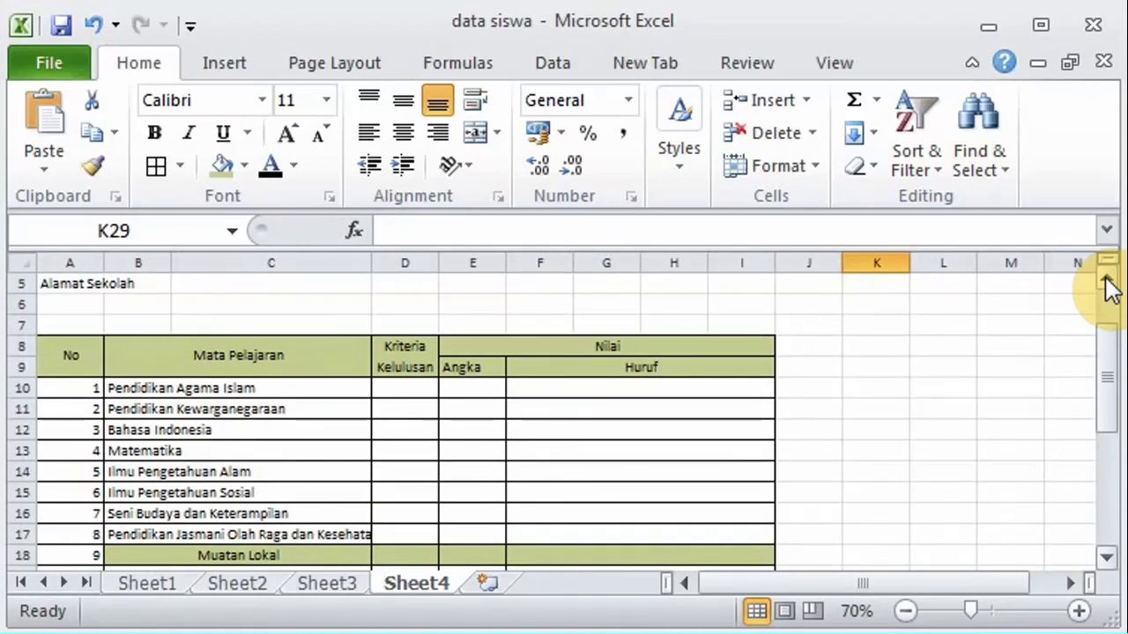
{"action": "left_click", "coordinate": [1107, 281]}
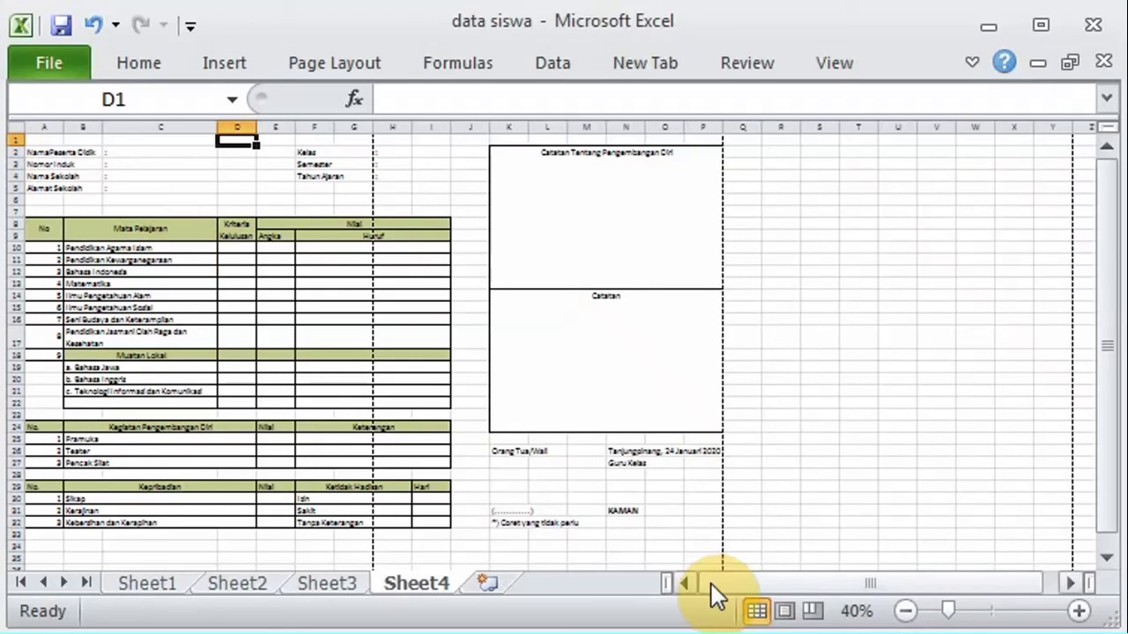
{"action": "left_click", "coordinate": [784, 612]}
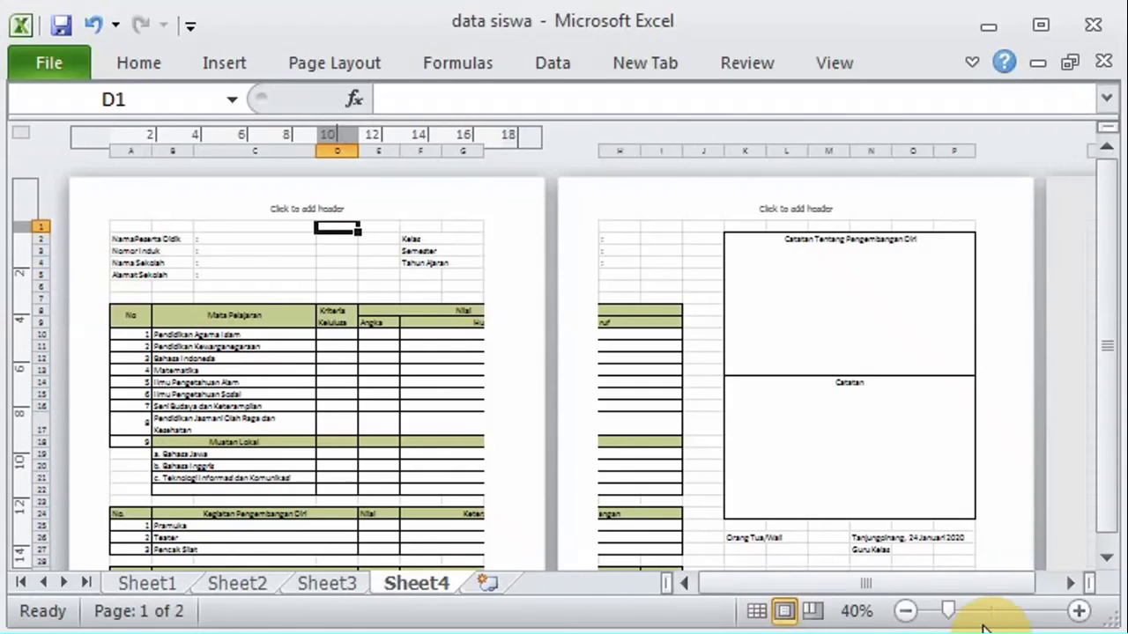
{"action": "left_click", "coordinate": [1079, 610]}
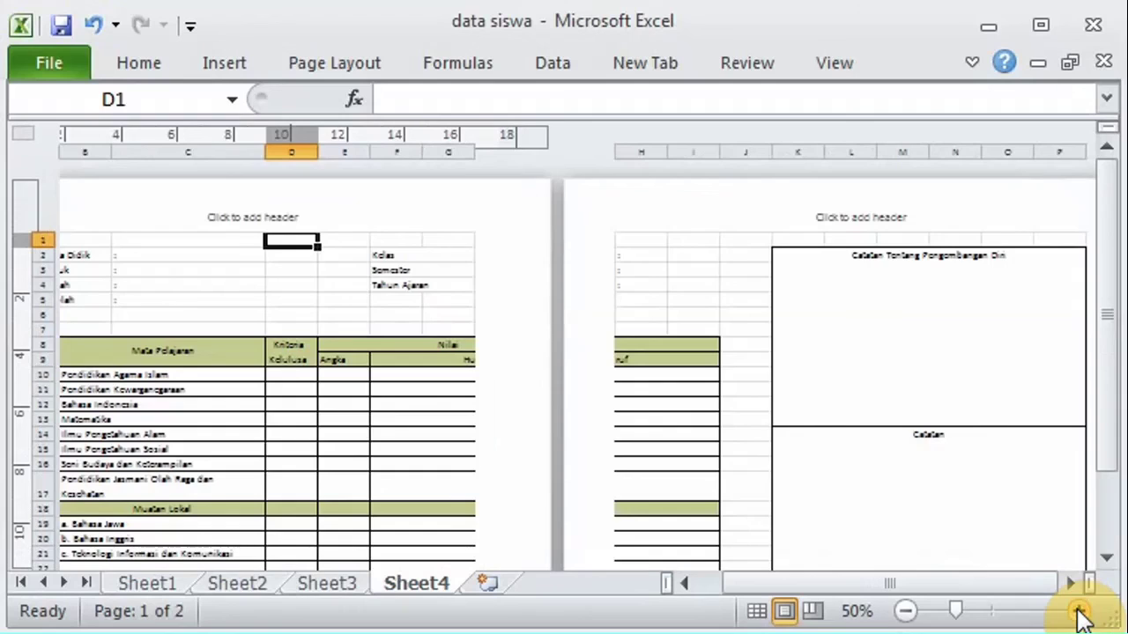
{"action": "left_click", "coordinate": [1079, 611]}
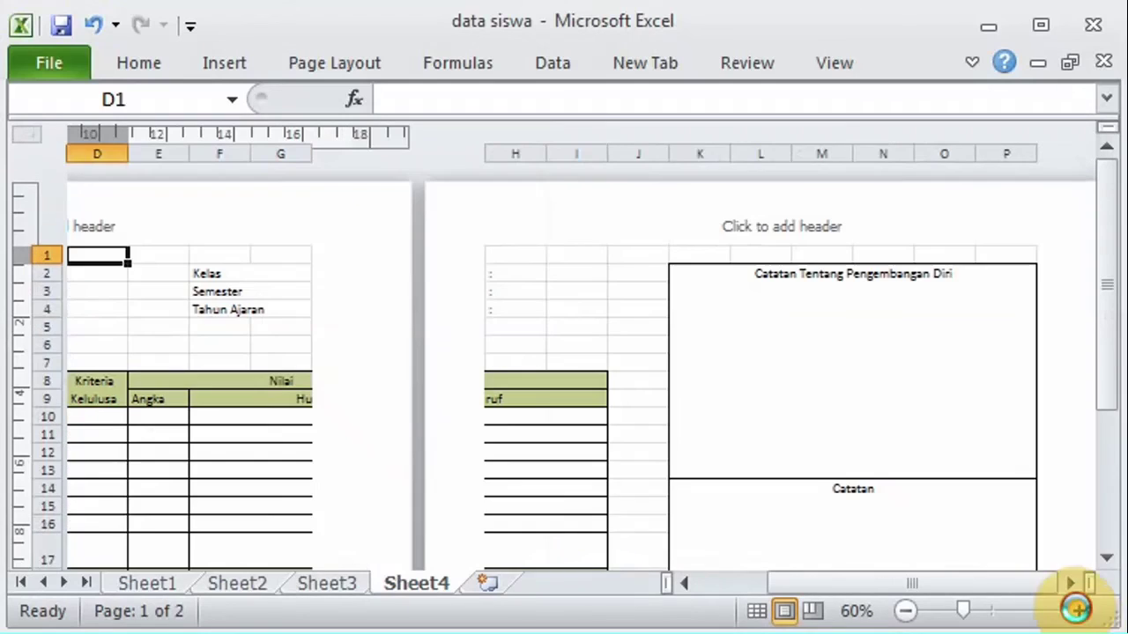
{"action": "left_click", "coordinate": [1080, 611]}
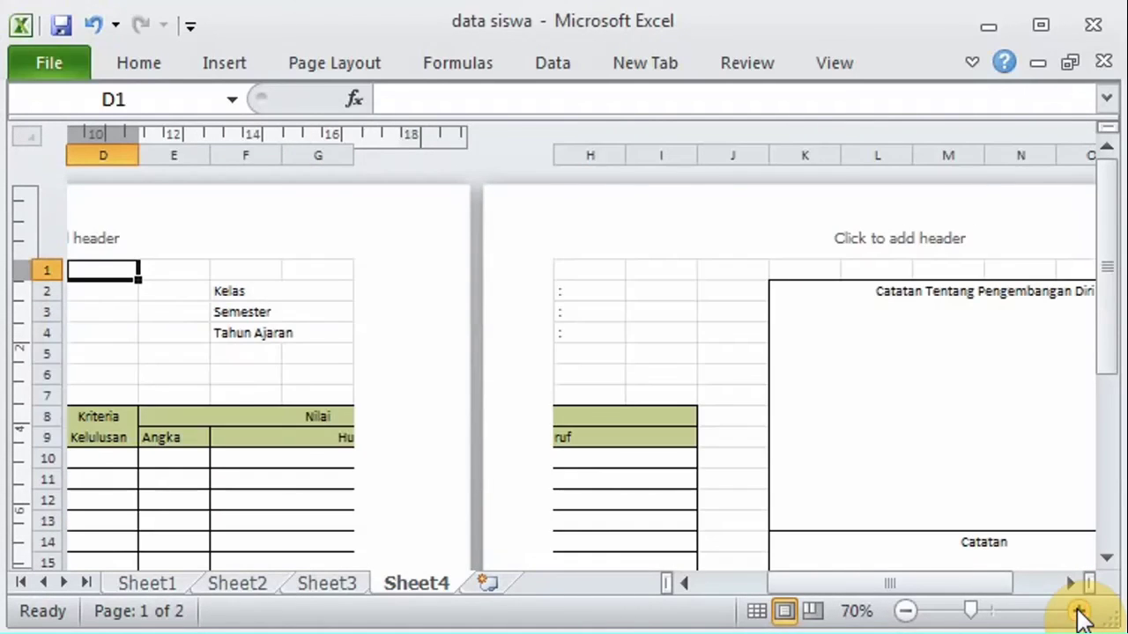
{"action": "left_click", "coordinate": [1079, 610]}
{"action": "left_click", "coordinate": [1079, 610]}
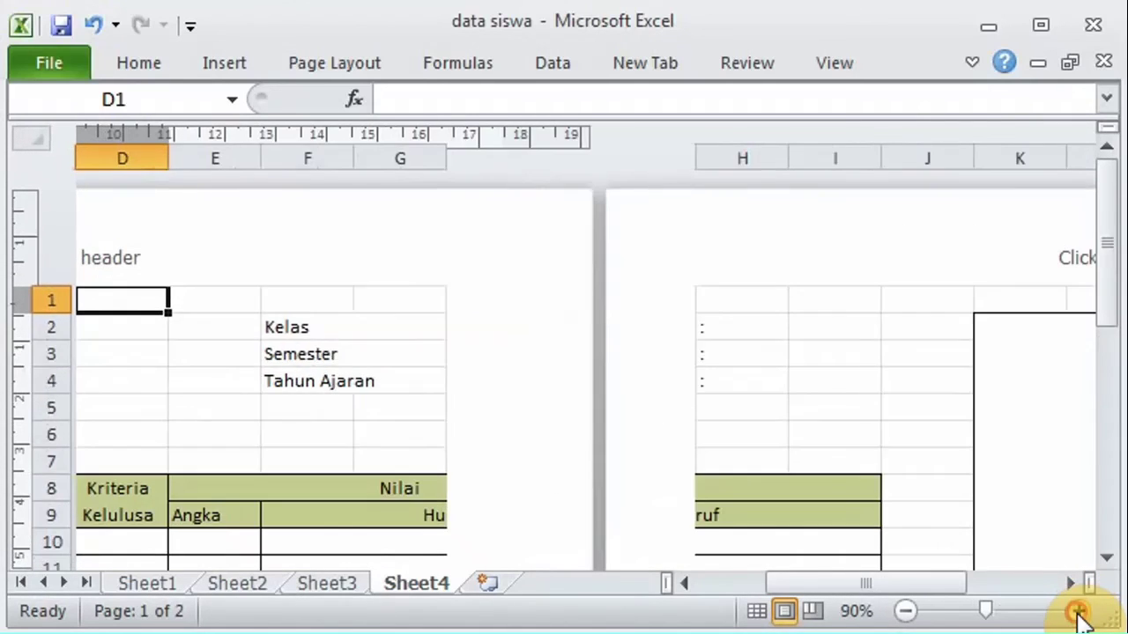
{"action": "left_click", "coordinate": [1079, 610]}
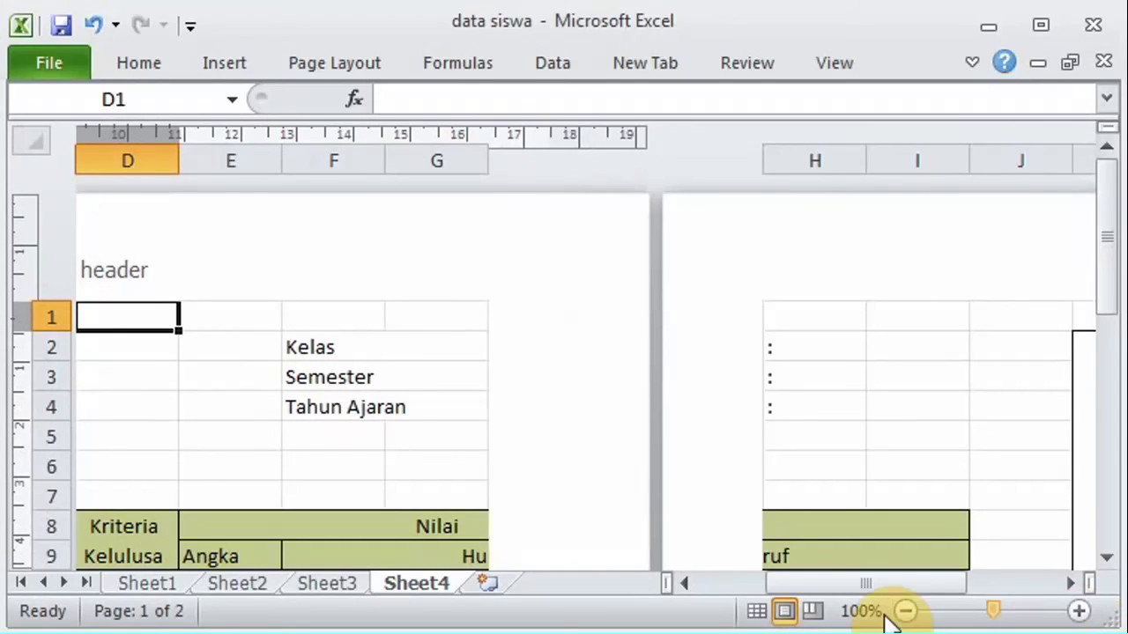
{"action": "left_click_drag", "start_coordinate": [913, 581], "coordinate": [796, 596]}
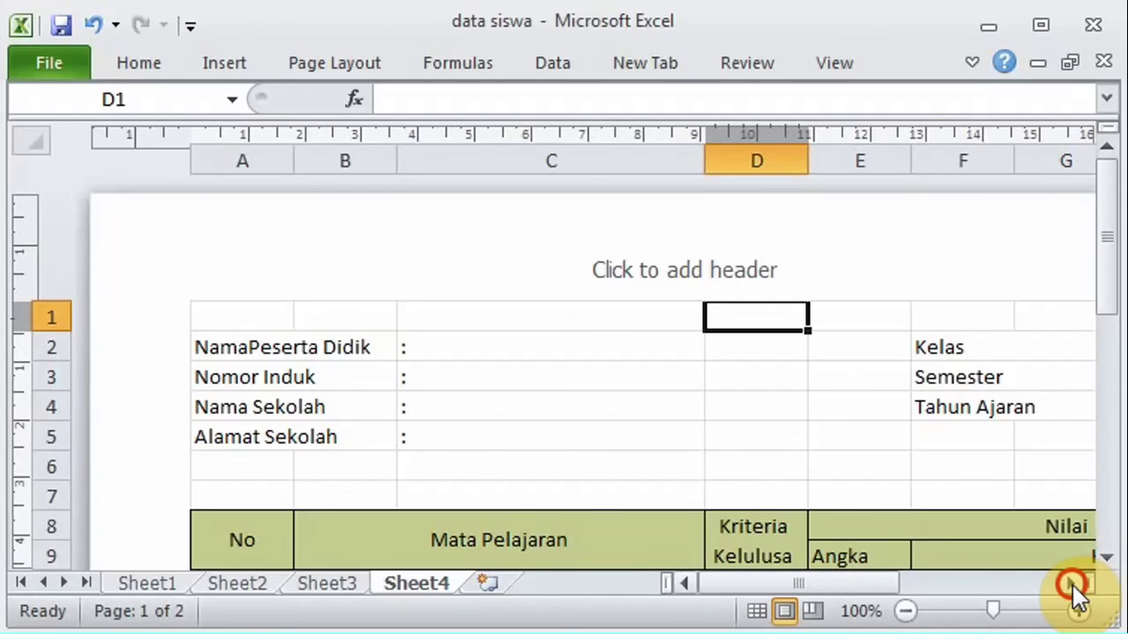
{"action": "left_click", "coordinate": [1071, 583]}
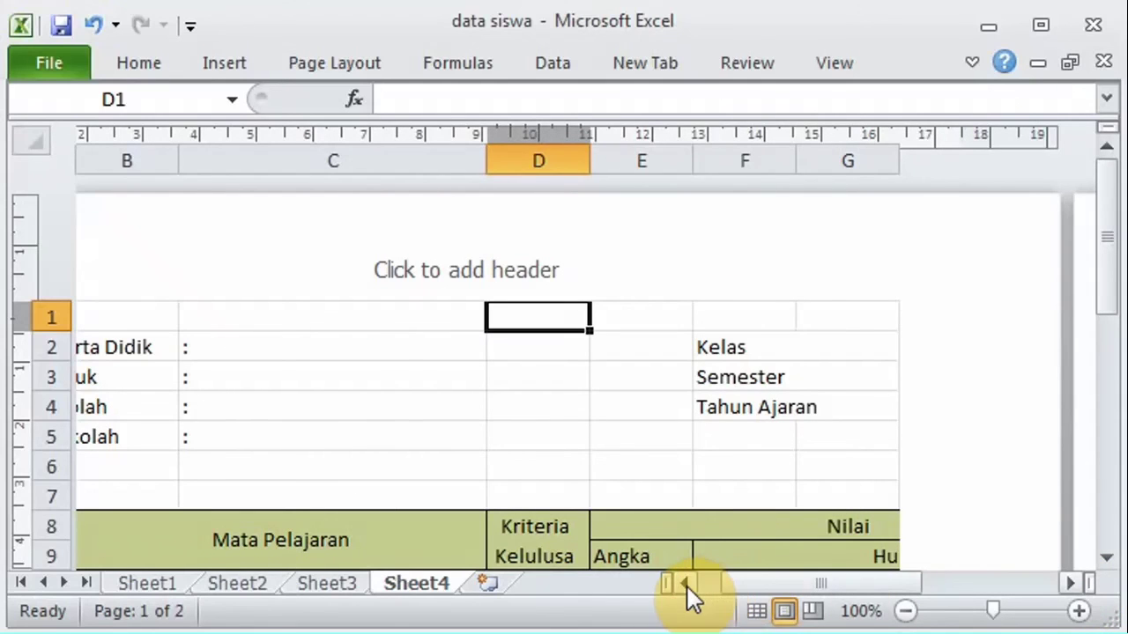
{"action": "left_click", "coordinate": [685, 583]}
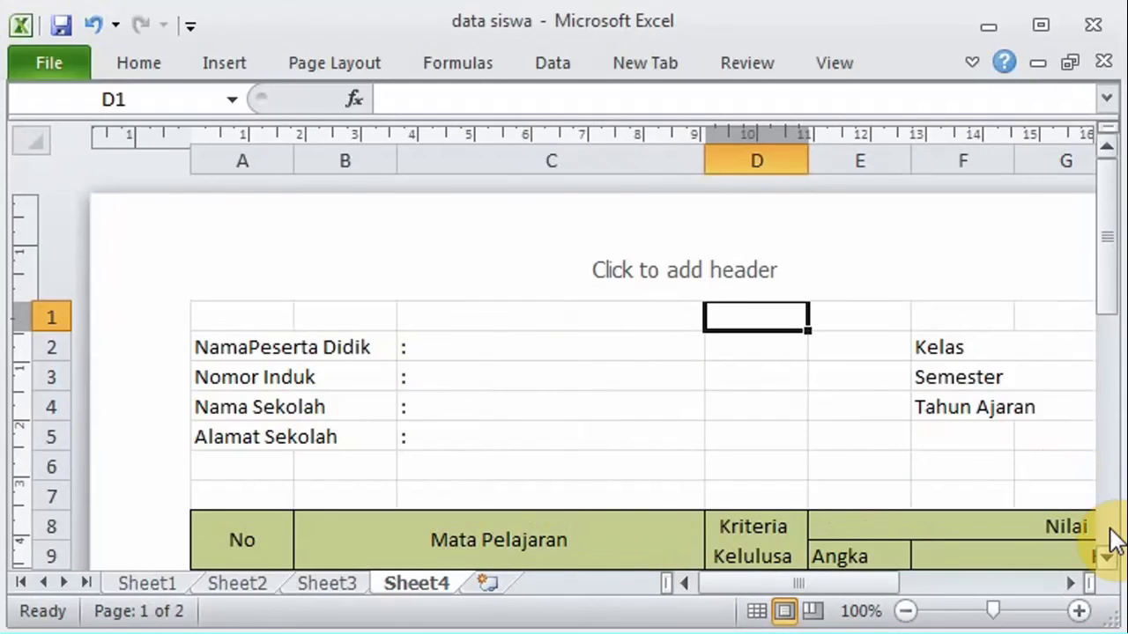
{"action": "left_click", "coordinate": [1106, 558]}
{"action": "left_click", "coordinate": [1106, 558]}
{"action": "left_click_drag", "start_coordinate": [1108, 558], "coordinate": [1114, 432]}
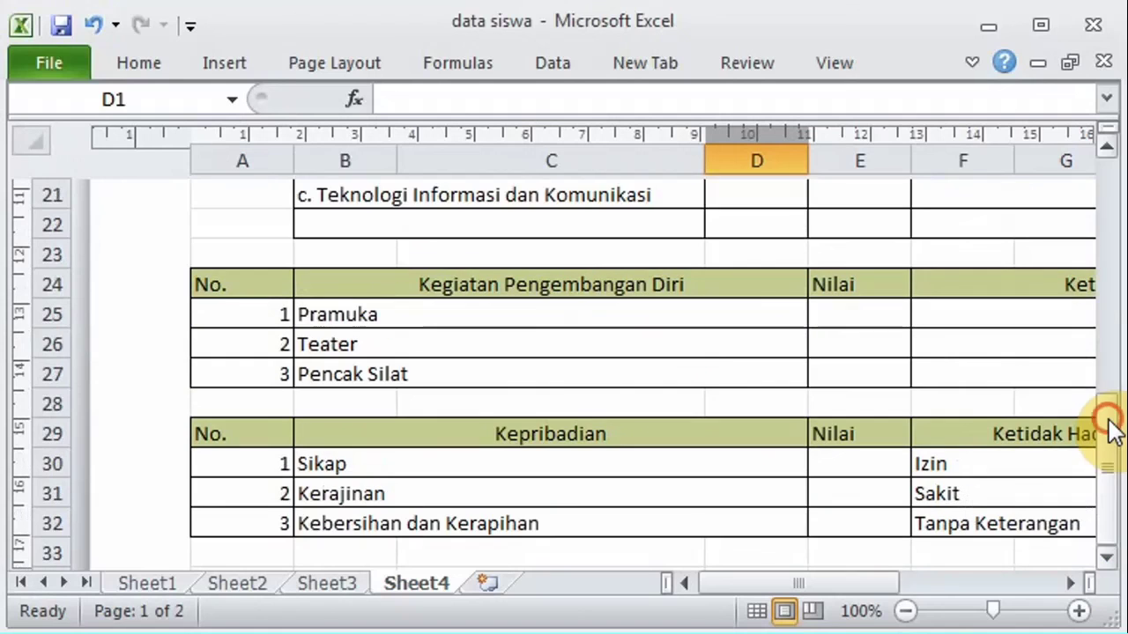
{"action": "left_click", "coordinate": [1077, 588]}
{"action": "left_click", "coordinate": [1077, 588]}
{"action": "left_click", "coordinate": [1077, 588]}
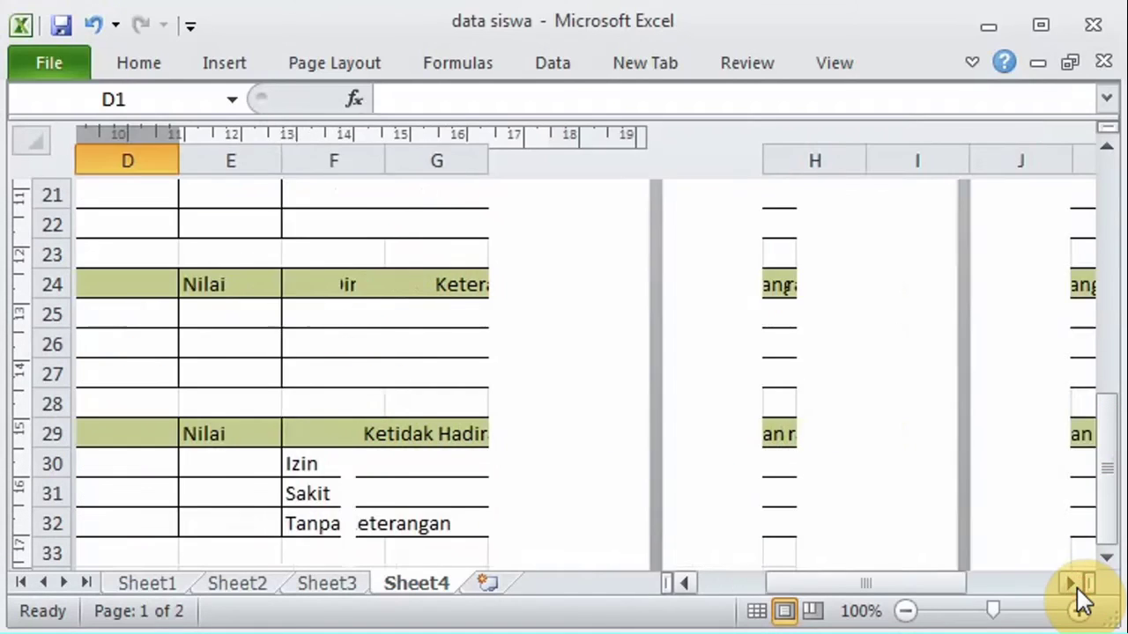
{"action": "left_click", "coordinate": [1077, 588]}
{"action": "left_click", "coordinate": [1077, 588]}
{"action": "left_click", "coordinate": [1078, 586]}
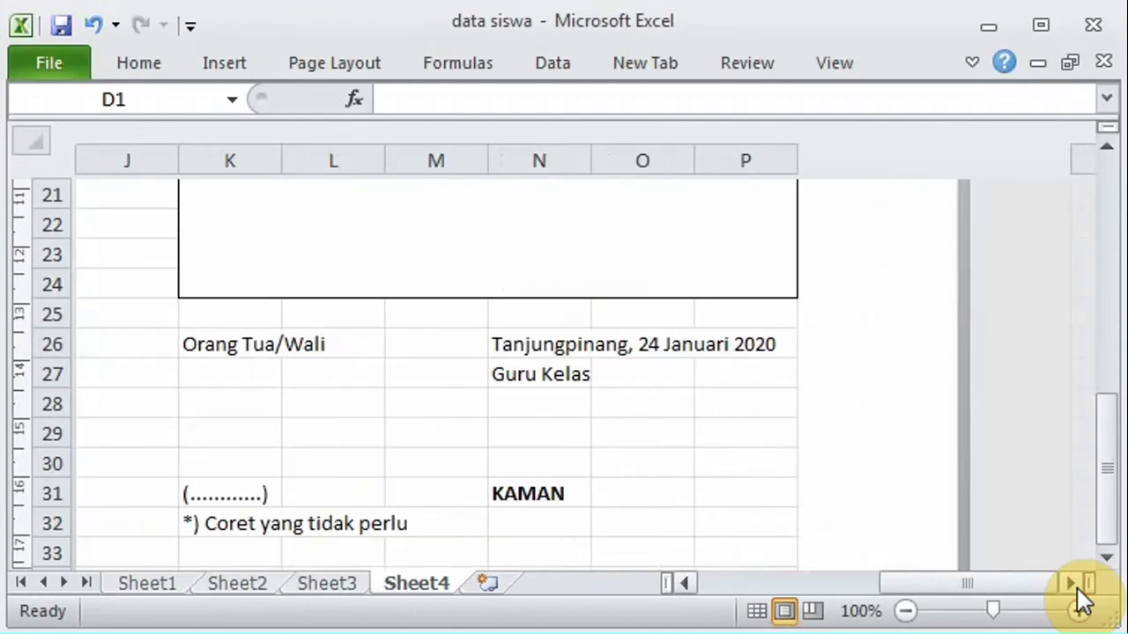
{"action": "left_click", "coordinate": [1105, 558]}
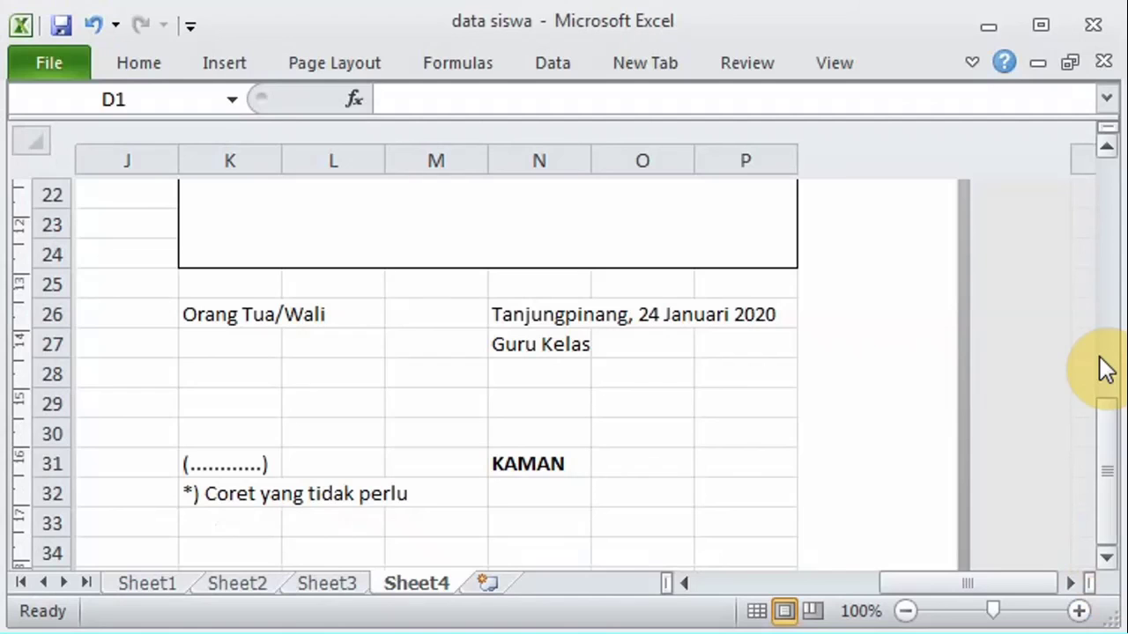
{"action": "left_click", "coordinate": [1109, 151]}
{"action": "left_click", "coordinate": [1108, 152]}
{"action": "left_click", "coordinate": [1109, 152]}
{"action": "left_click", "coordinate": [1108, 151]}
{"action": "left_click", "coordinate": [1108, 151]}
{"action": "left_click", "coordinate": [1108, 151]}
{"action": "double_click", "coordinate": [1109, 151]}
{"action": "double_click", "coordinate": [1108, 151]}
{"action": "double_click", "coordinate": [1108, 151]}
{"action": "double_click", "coordinate": [1108, 151]}
{"action": "double_click", "coordinate": [1109, 151]}
{"action": "double_click", "coordinate": [1108, 152]}
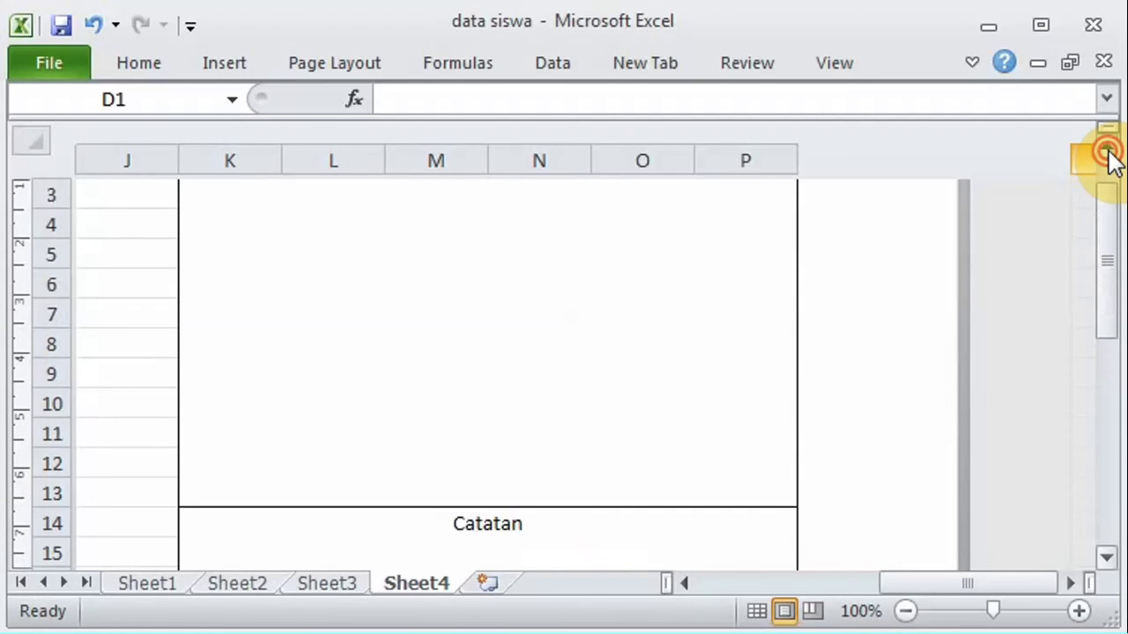
{"action": "double_click", "coordinate": [1108, 152]}
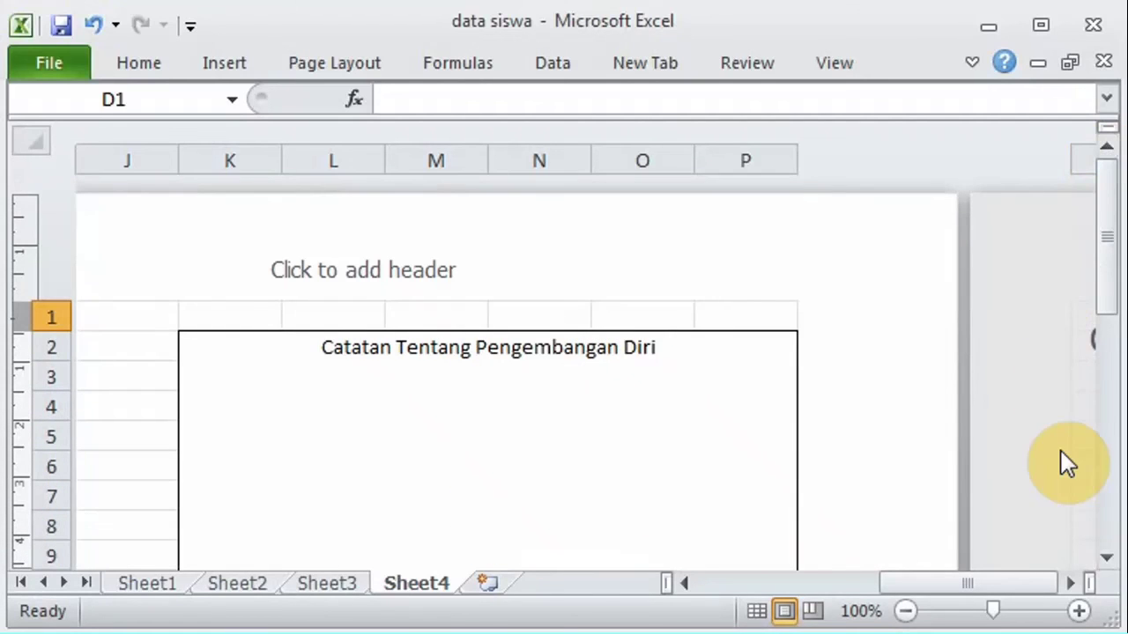
{"action": "left_click", "coordinate": [757, 610]}
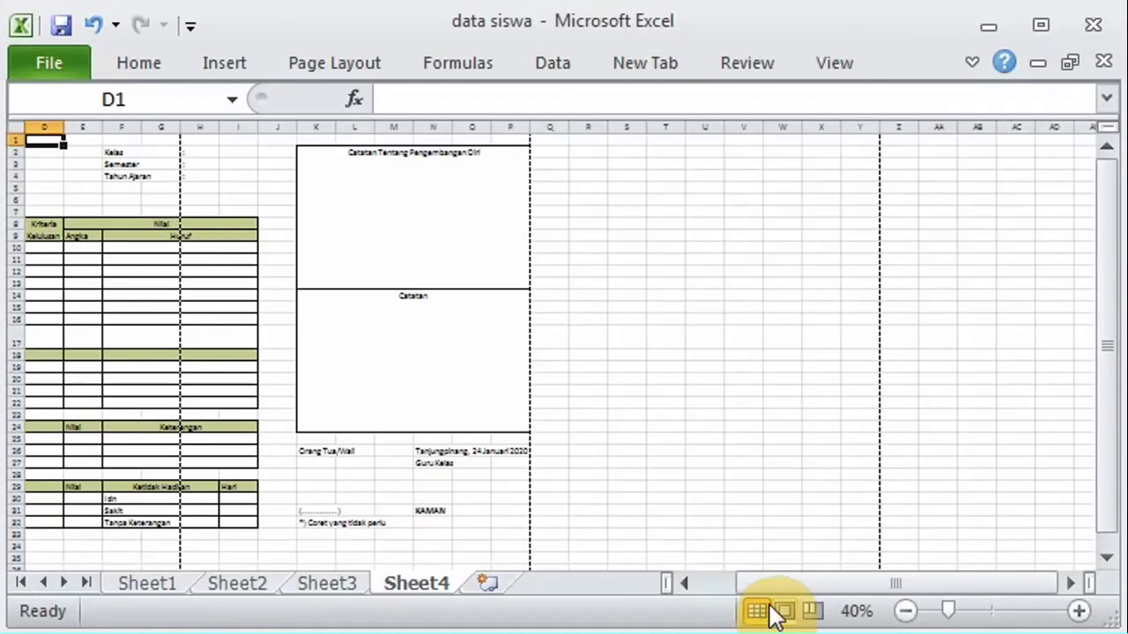
Step: Save the data siswa workbook containing the completed Sheet4 report card
{"action": "left_click_drag", "start_coordinate": [904, 582], "coordinate": [811, 592]}
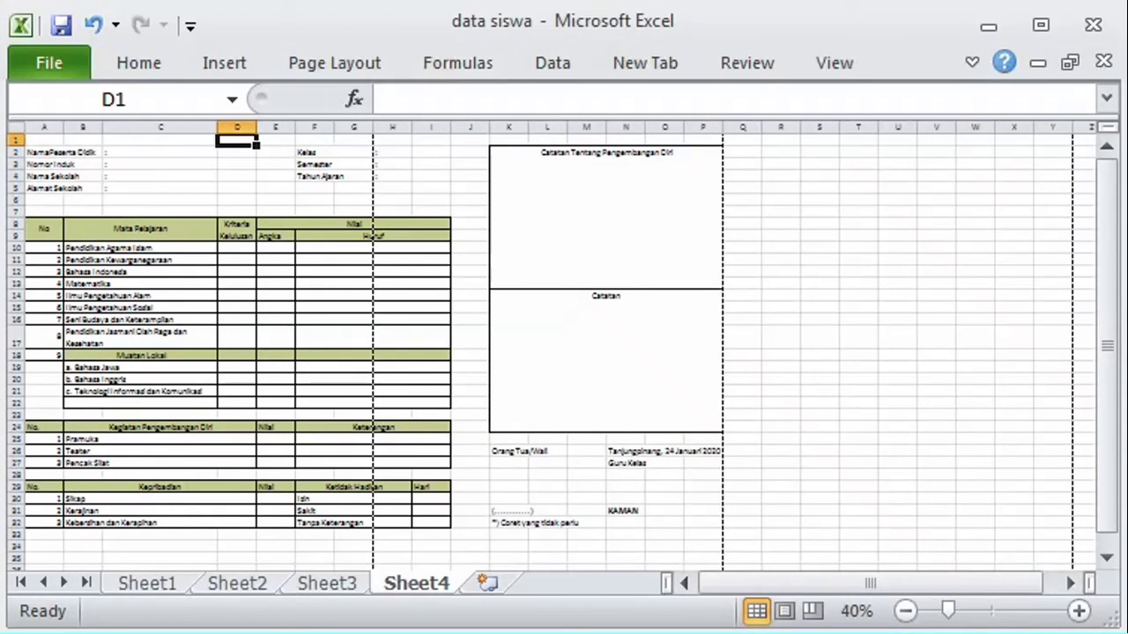
{"action": "left_click", "coordinate": [62, 24]}
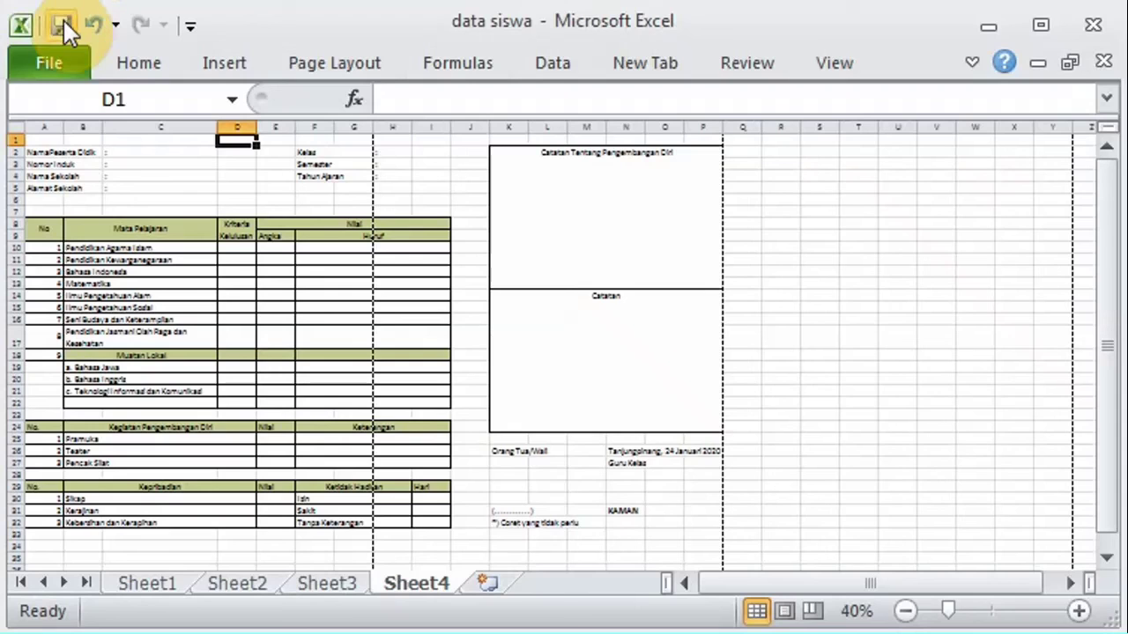